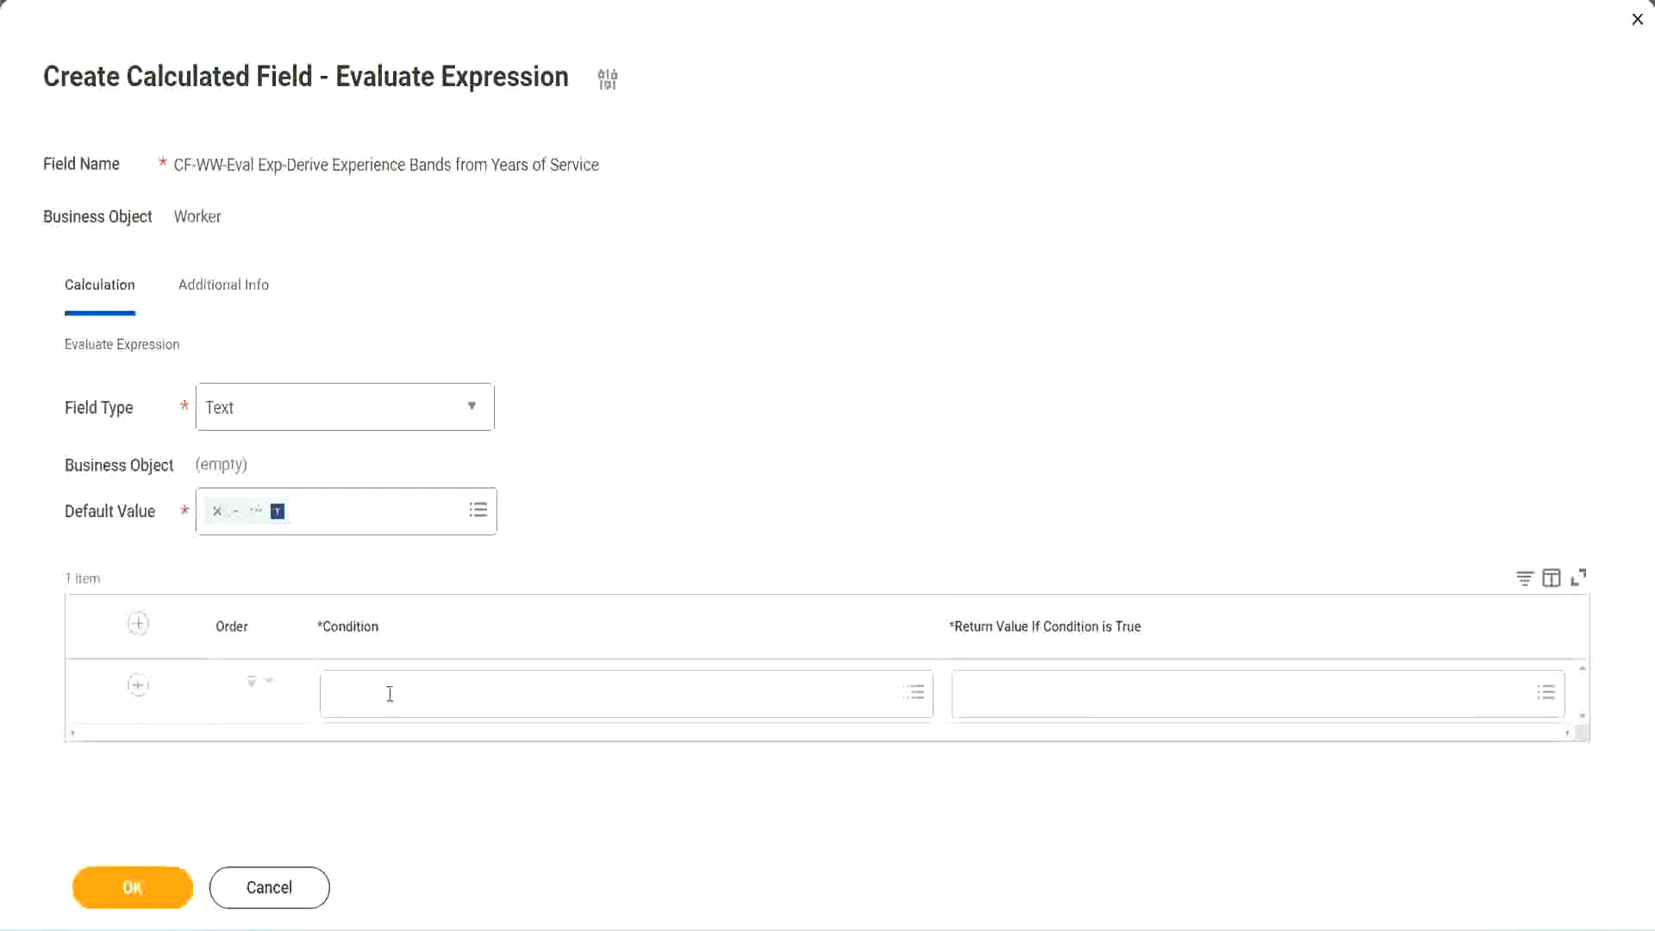
Switch to the Notepad++ notes and copy the Field 1 name, CF-WW-TF-Length of Service between 0 and 7 years.
left_click(388, 692)
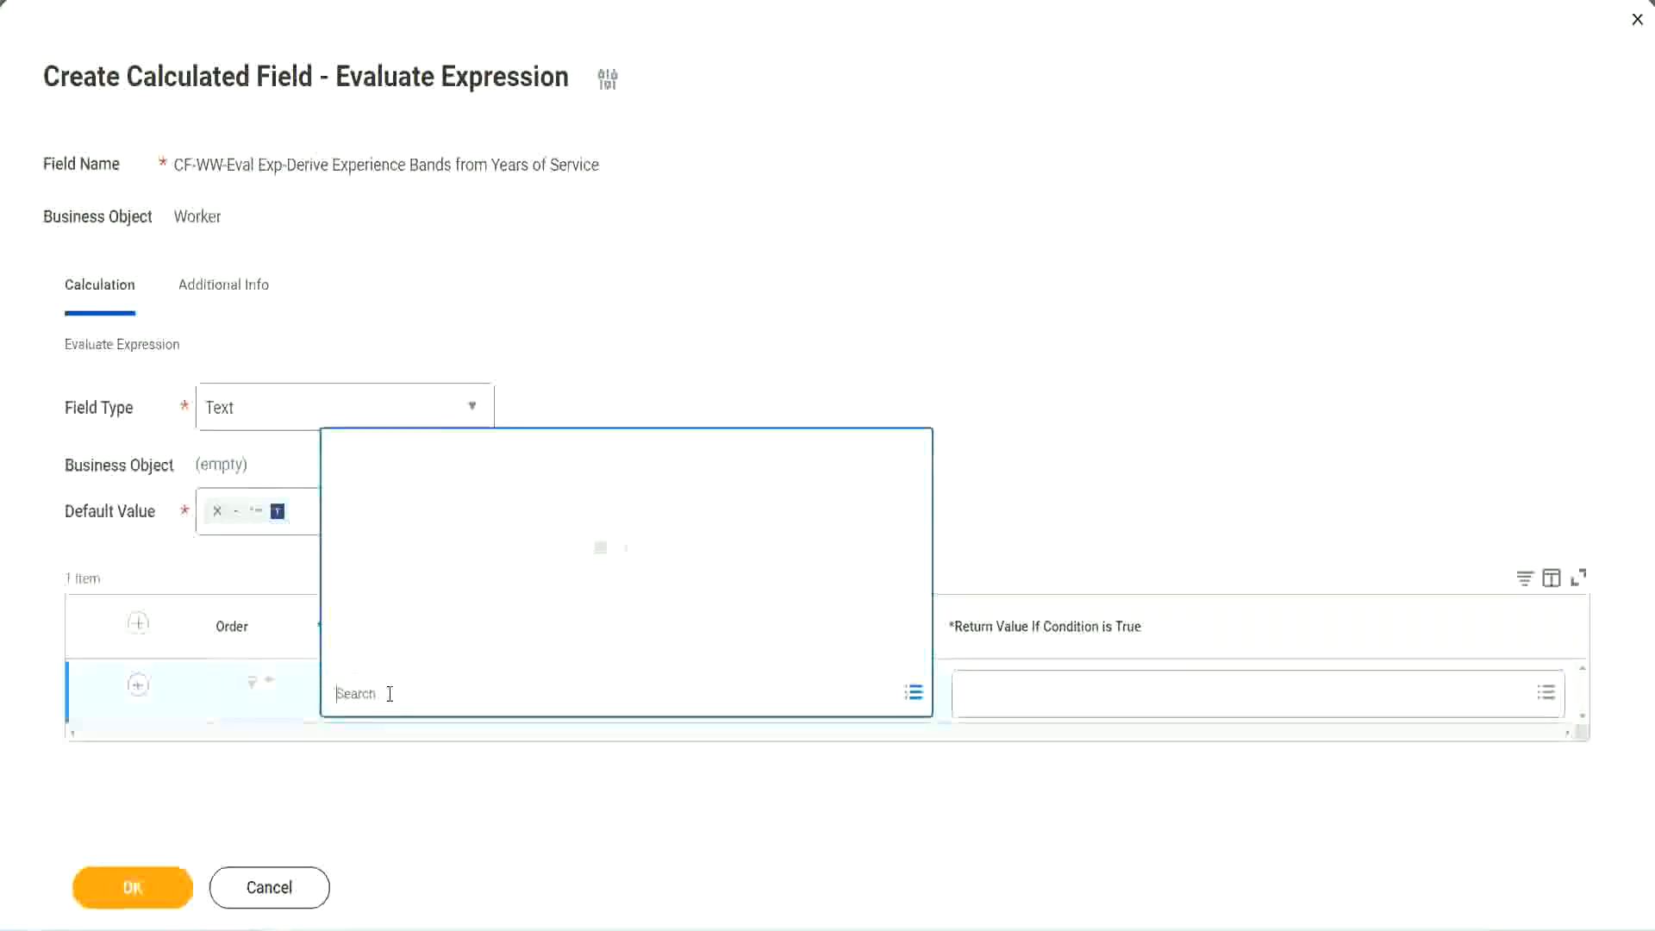
left_click(635, 392)
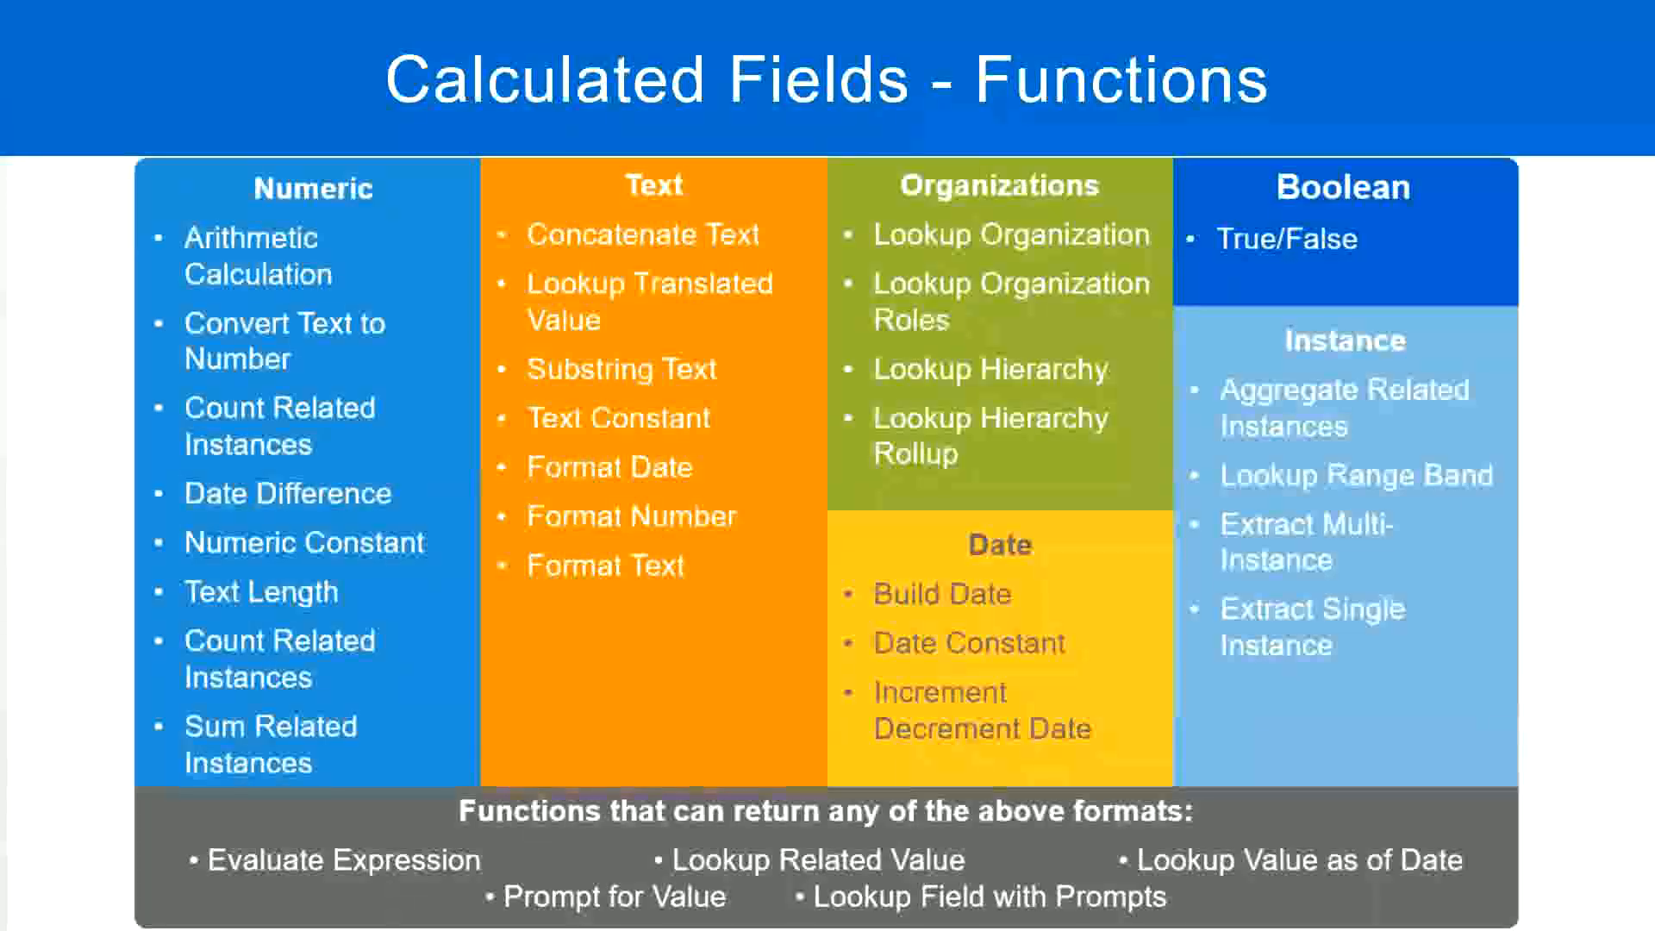
key("alt+Tab")
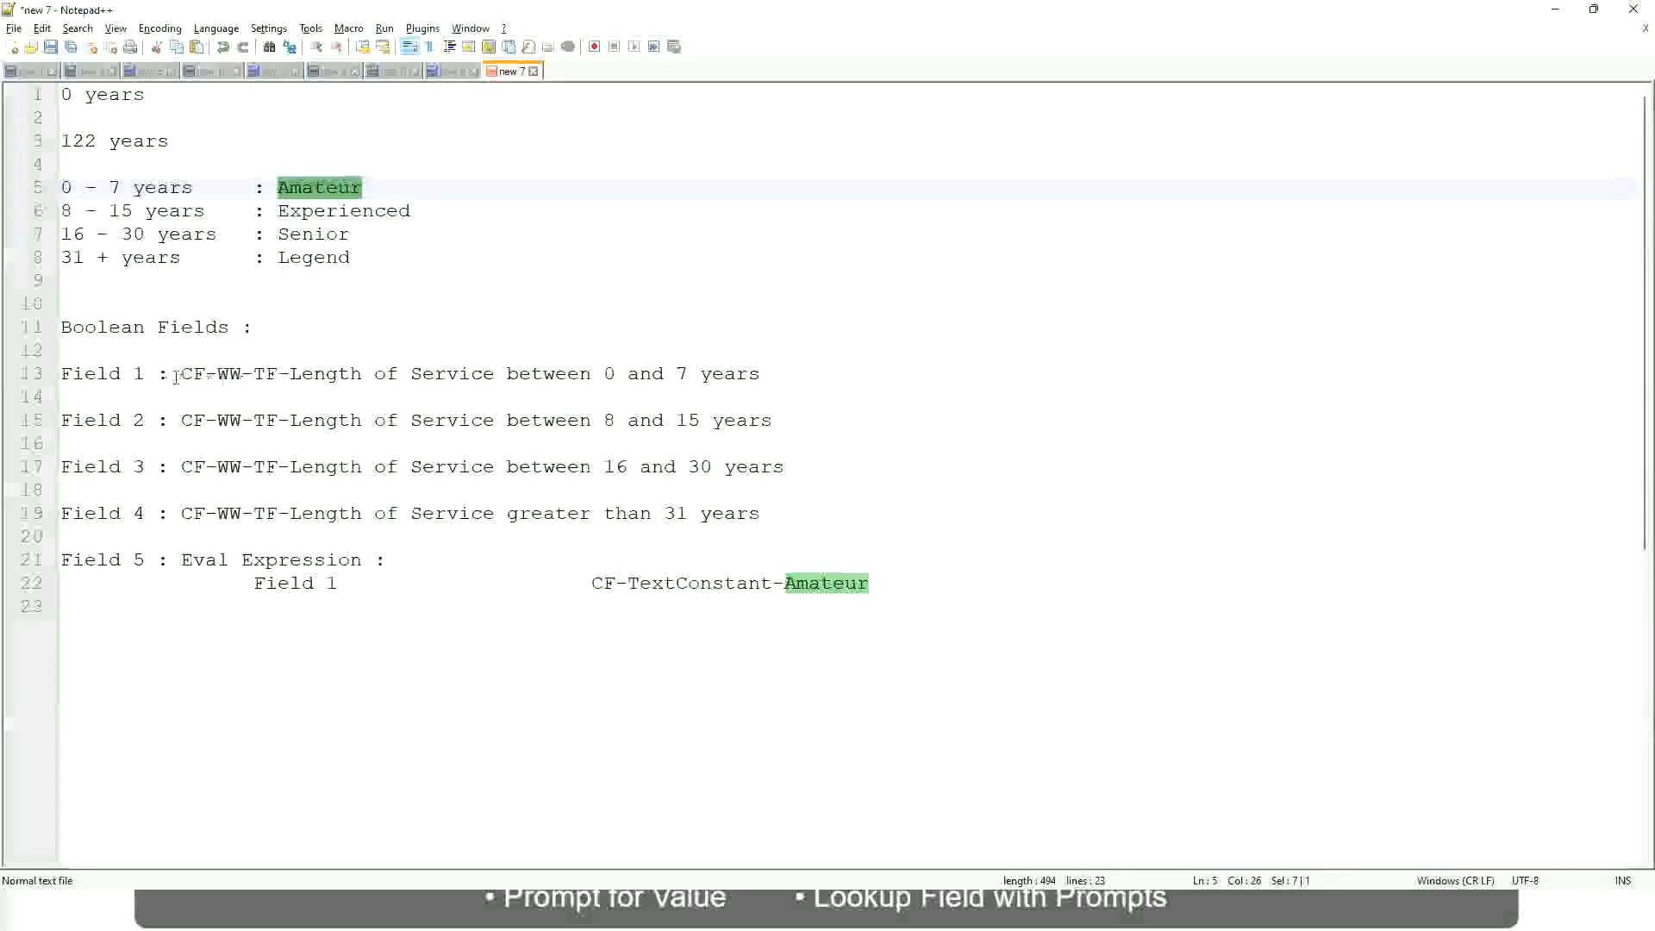
left_click_drag(182, 373, 762, 380)
key("ctrl+c")
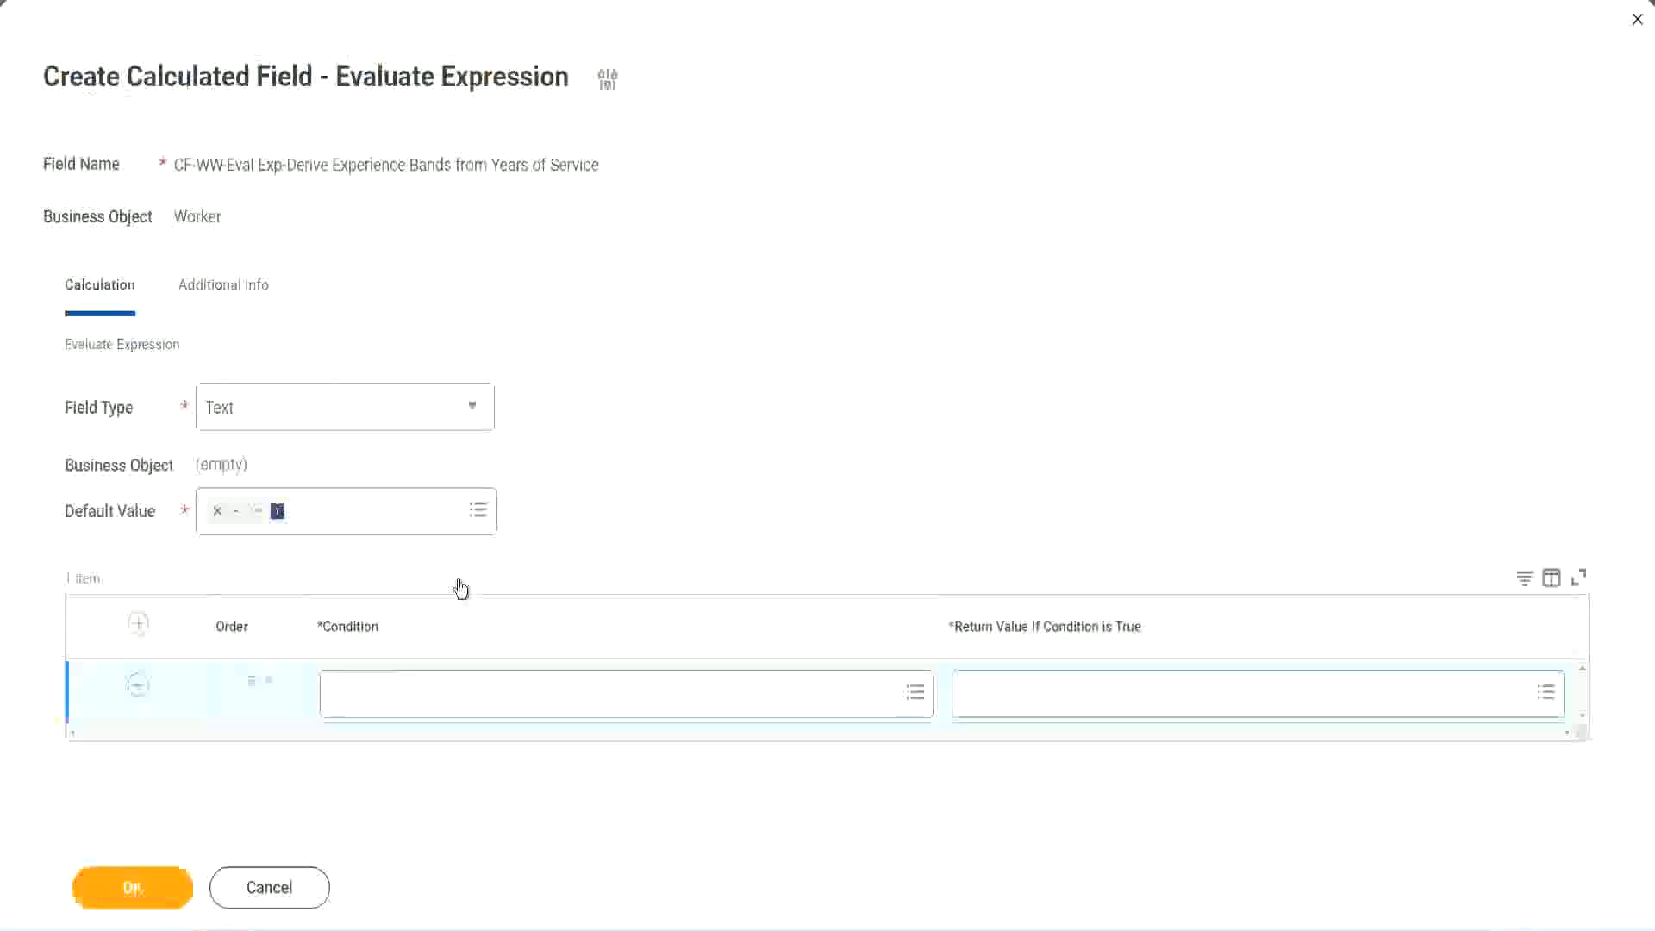
Back in Workday, set the first row's condition to CF-WW-TF-Length of Service between 0 and 7 years.
left_click(421, 700)
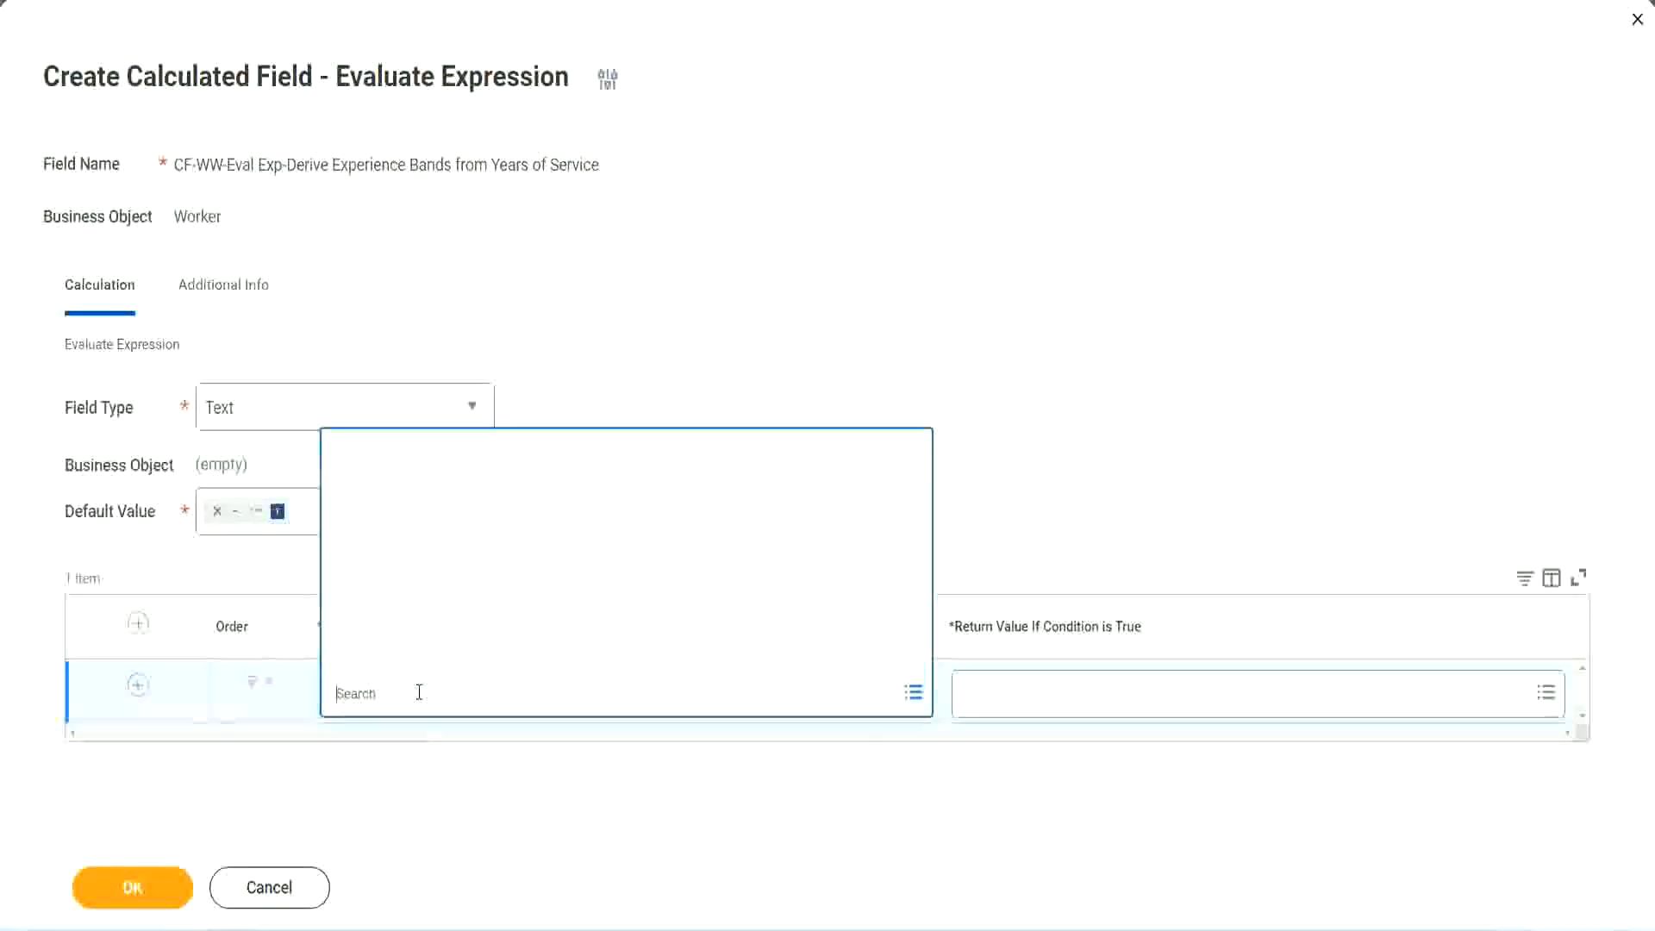
key("ctrl+v")
key("Return")
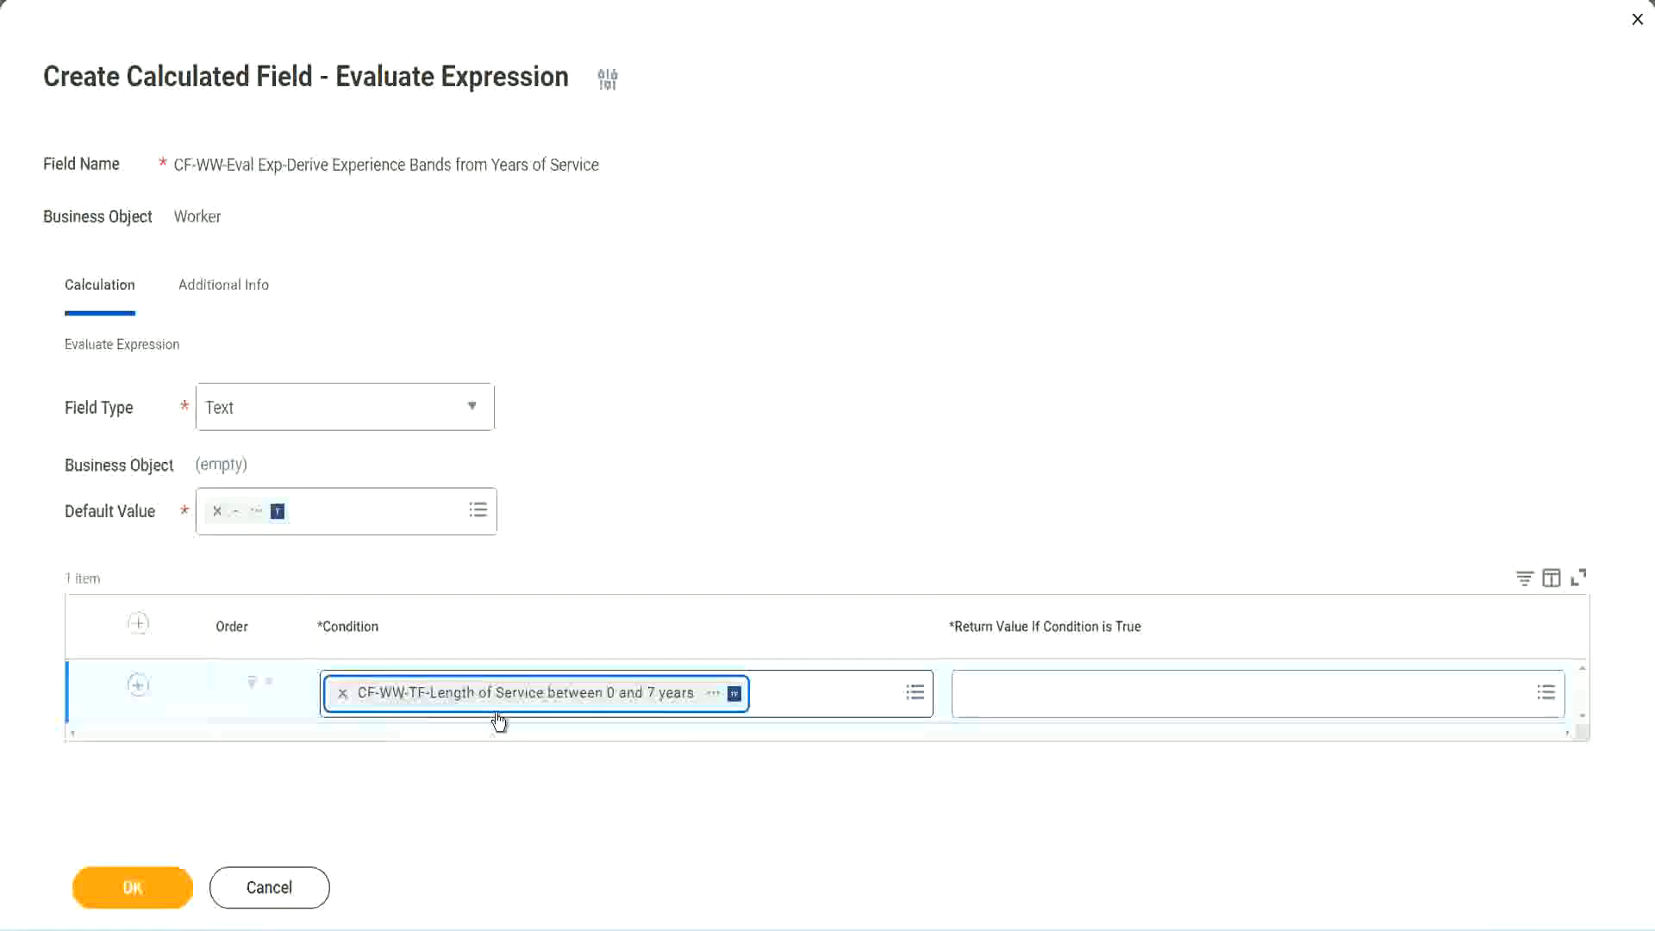
left_click(765, 480)
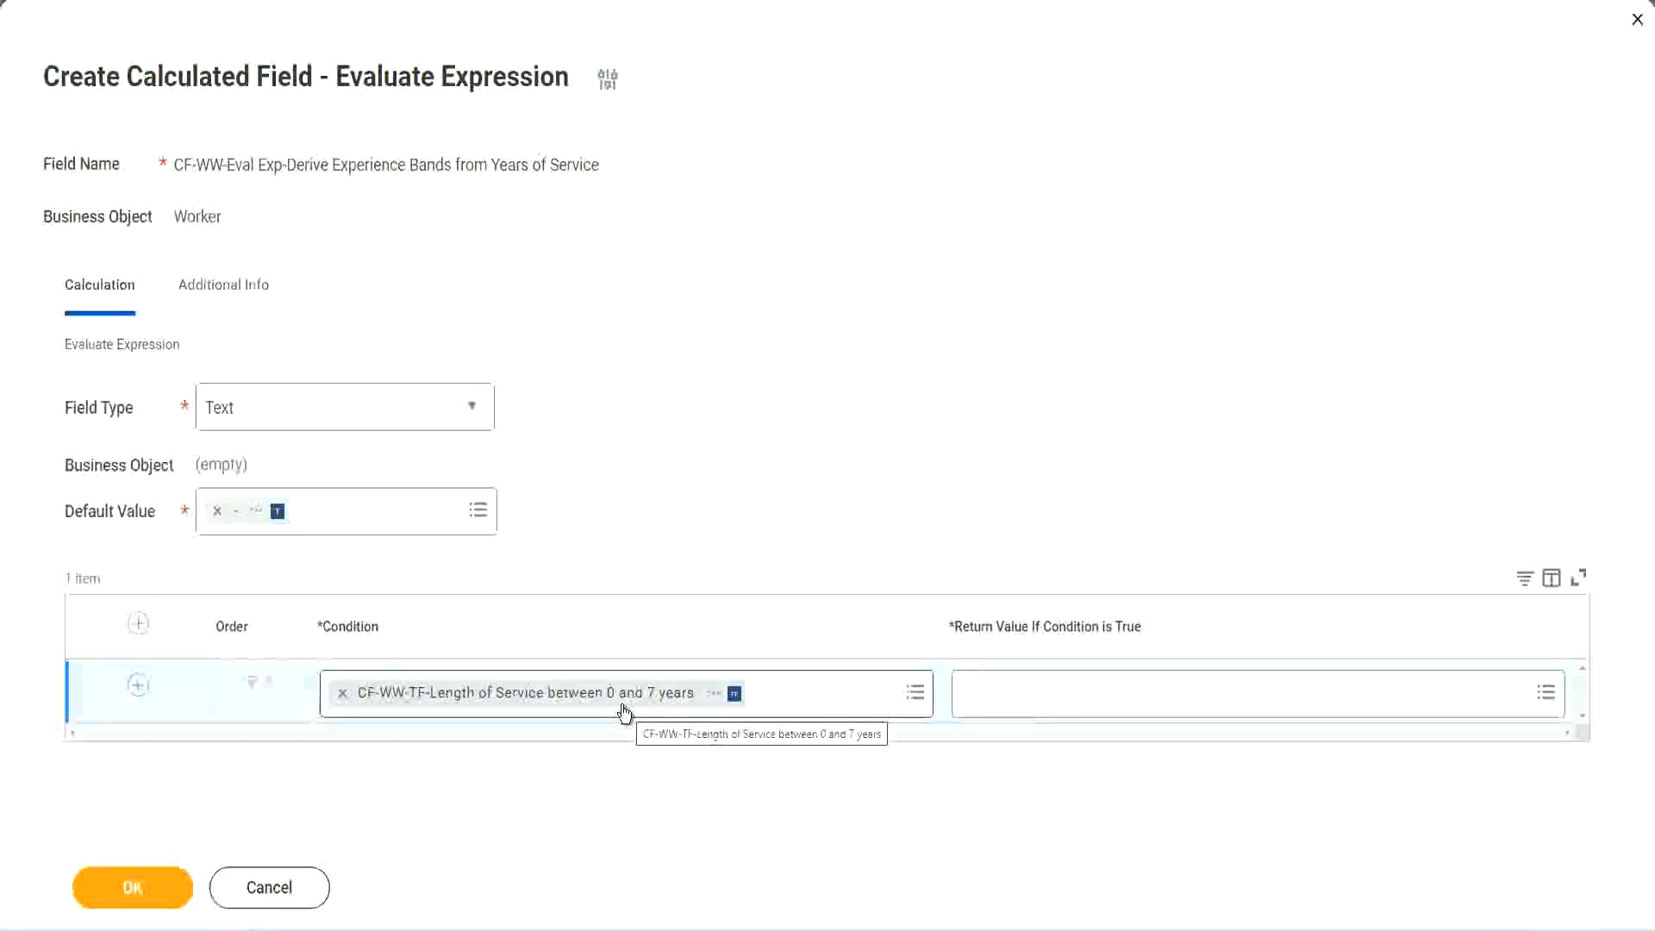
Search the first row's return value choices for an existing field with the text "Amaterue".
left_click(1077, 707)
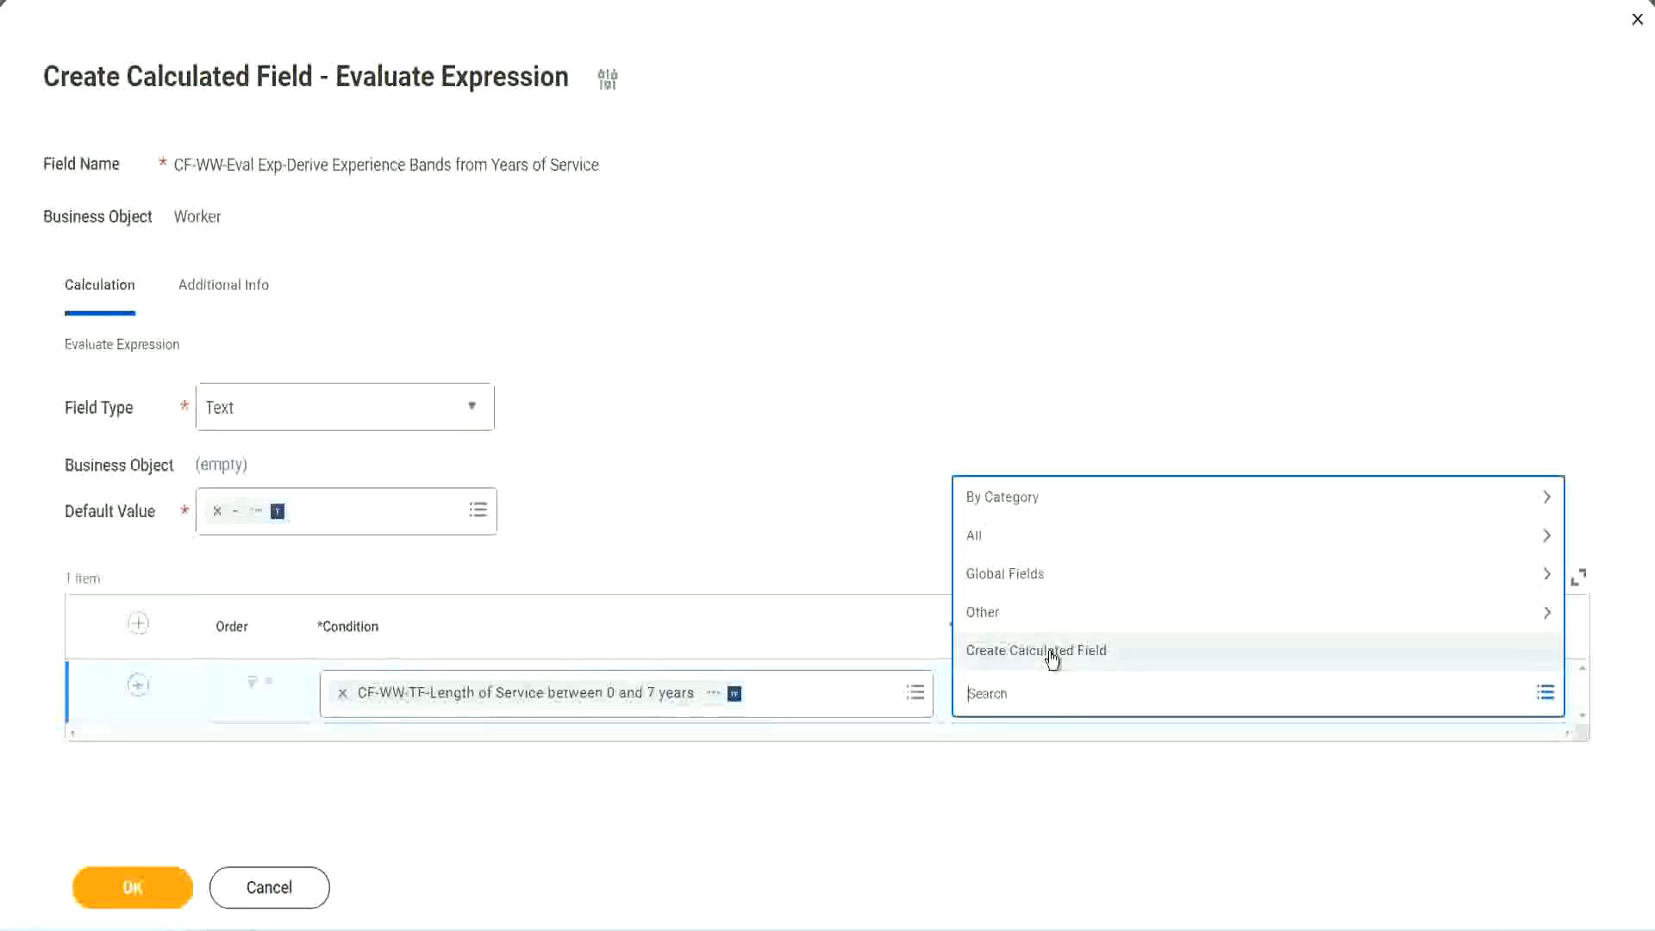
left_click(962, 431)
left_click(997, 702)
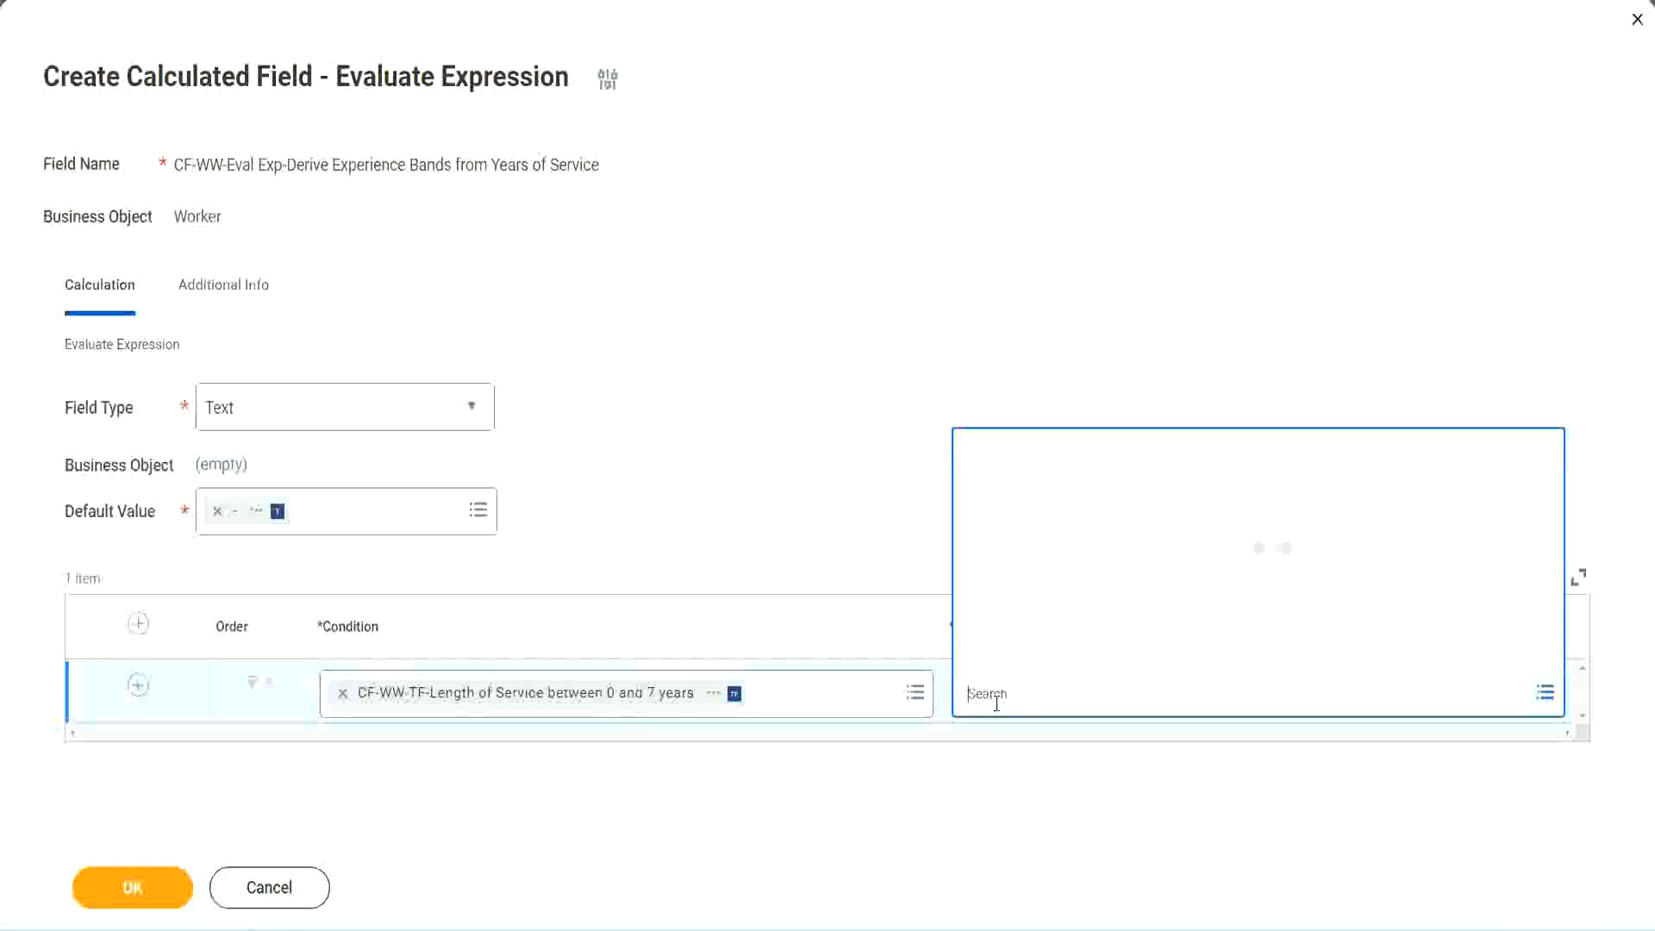
type("Amaterue")
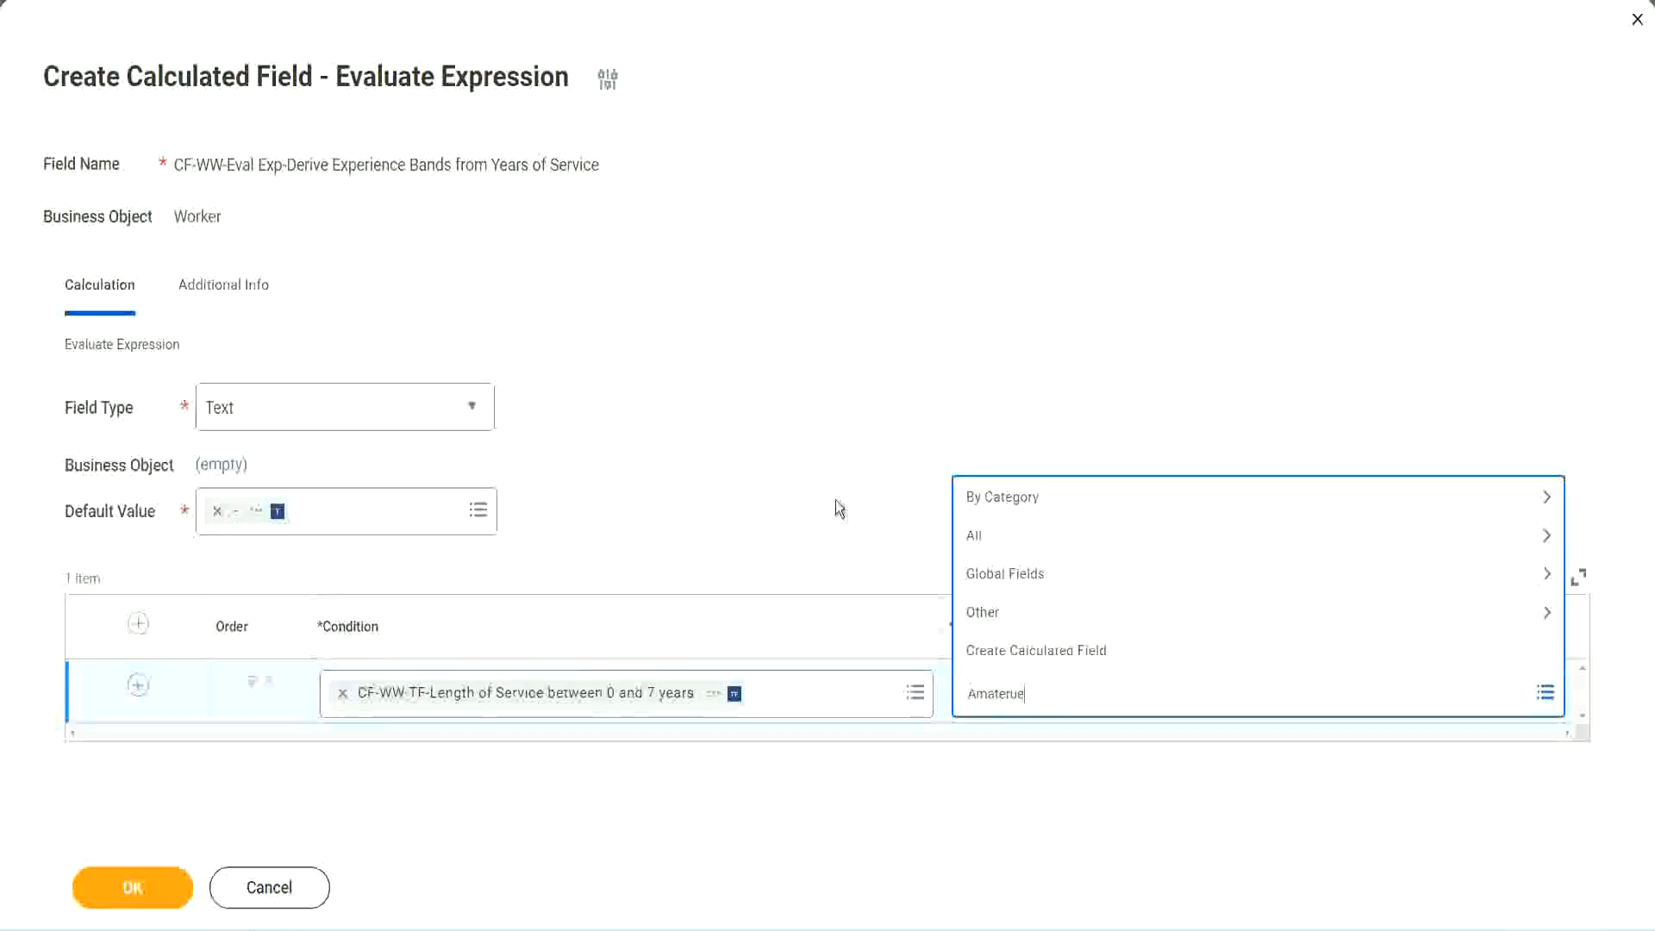
key("Return")
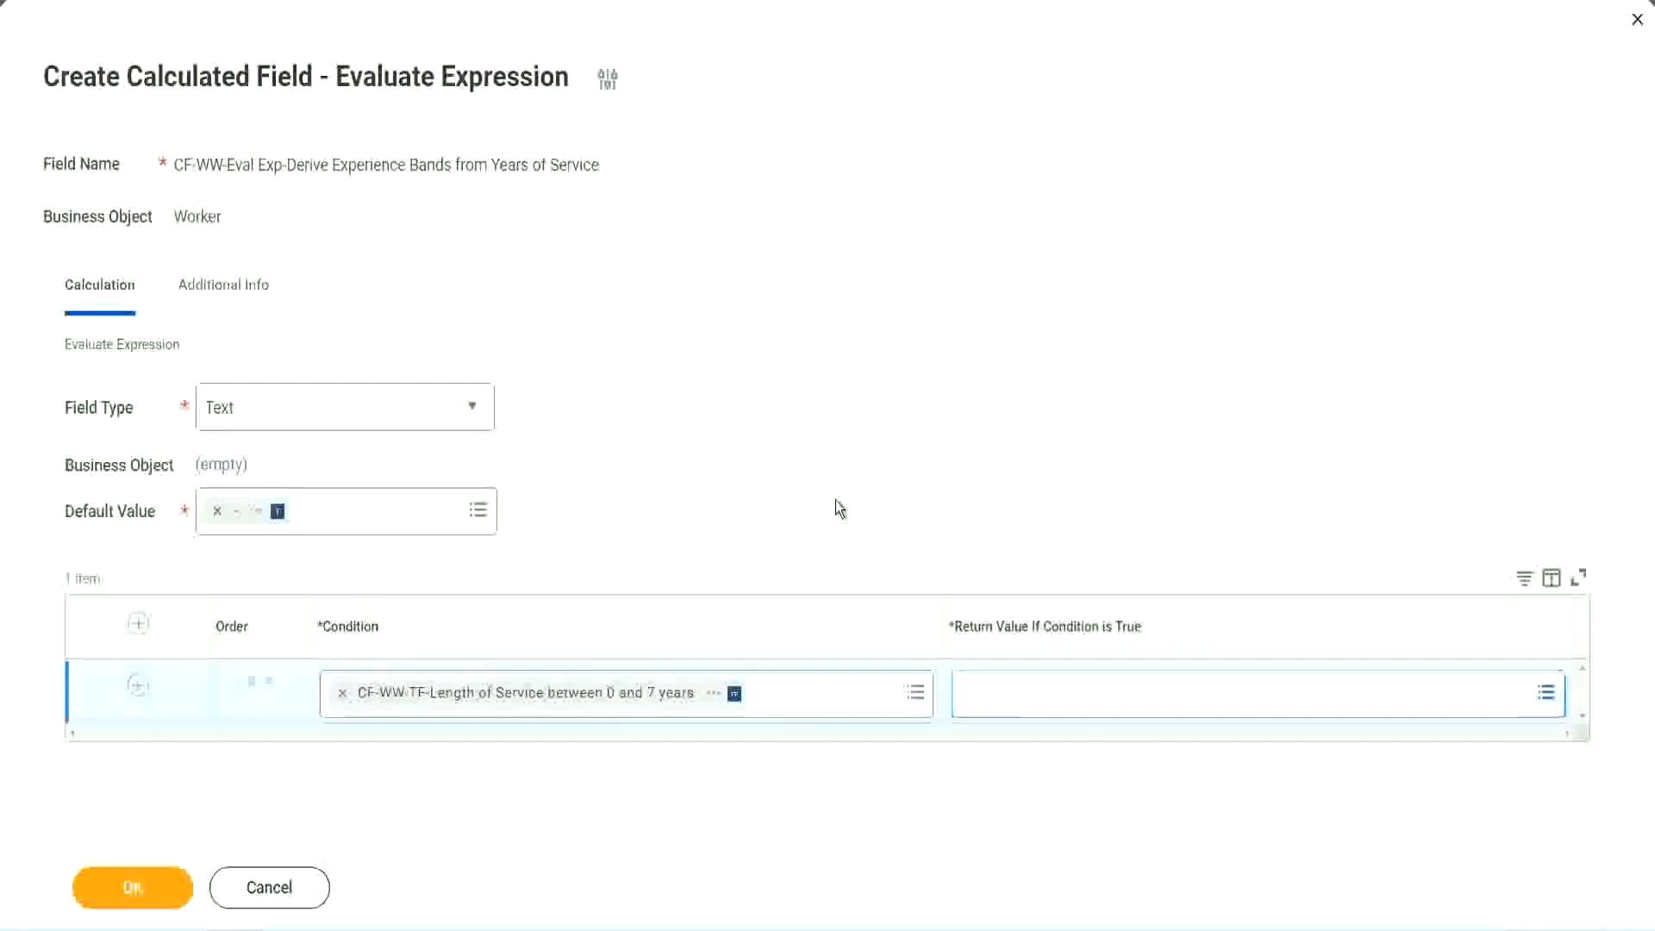
left_click(1043, 700)
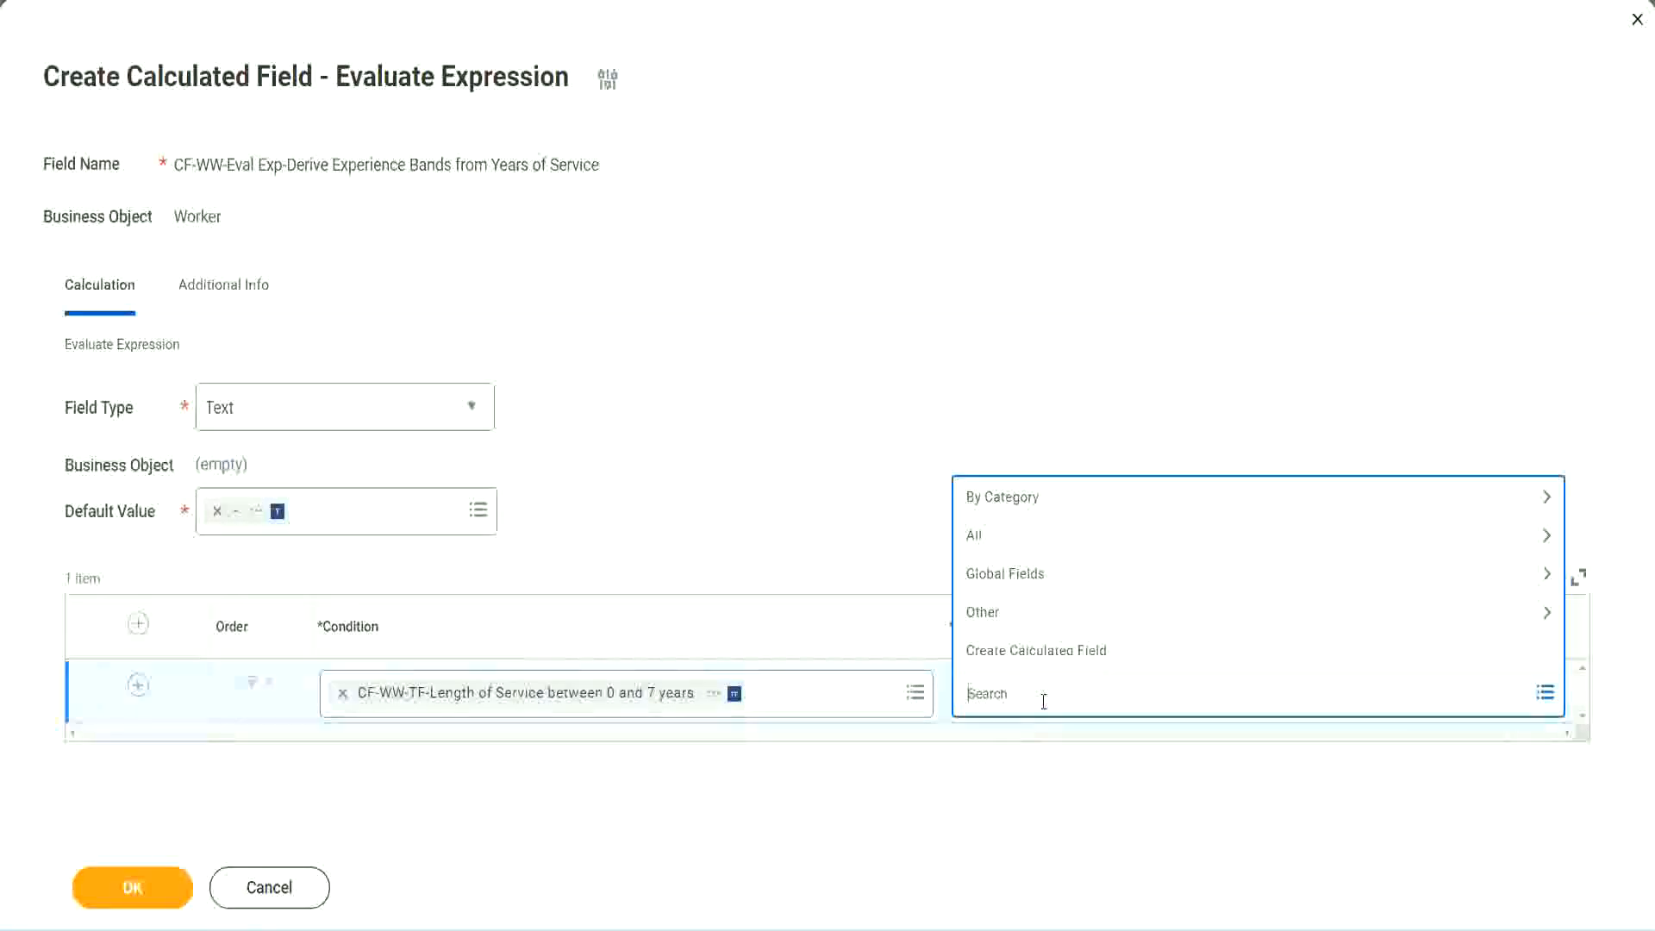
left_click(836, 507)
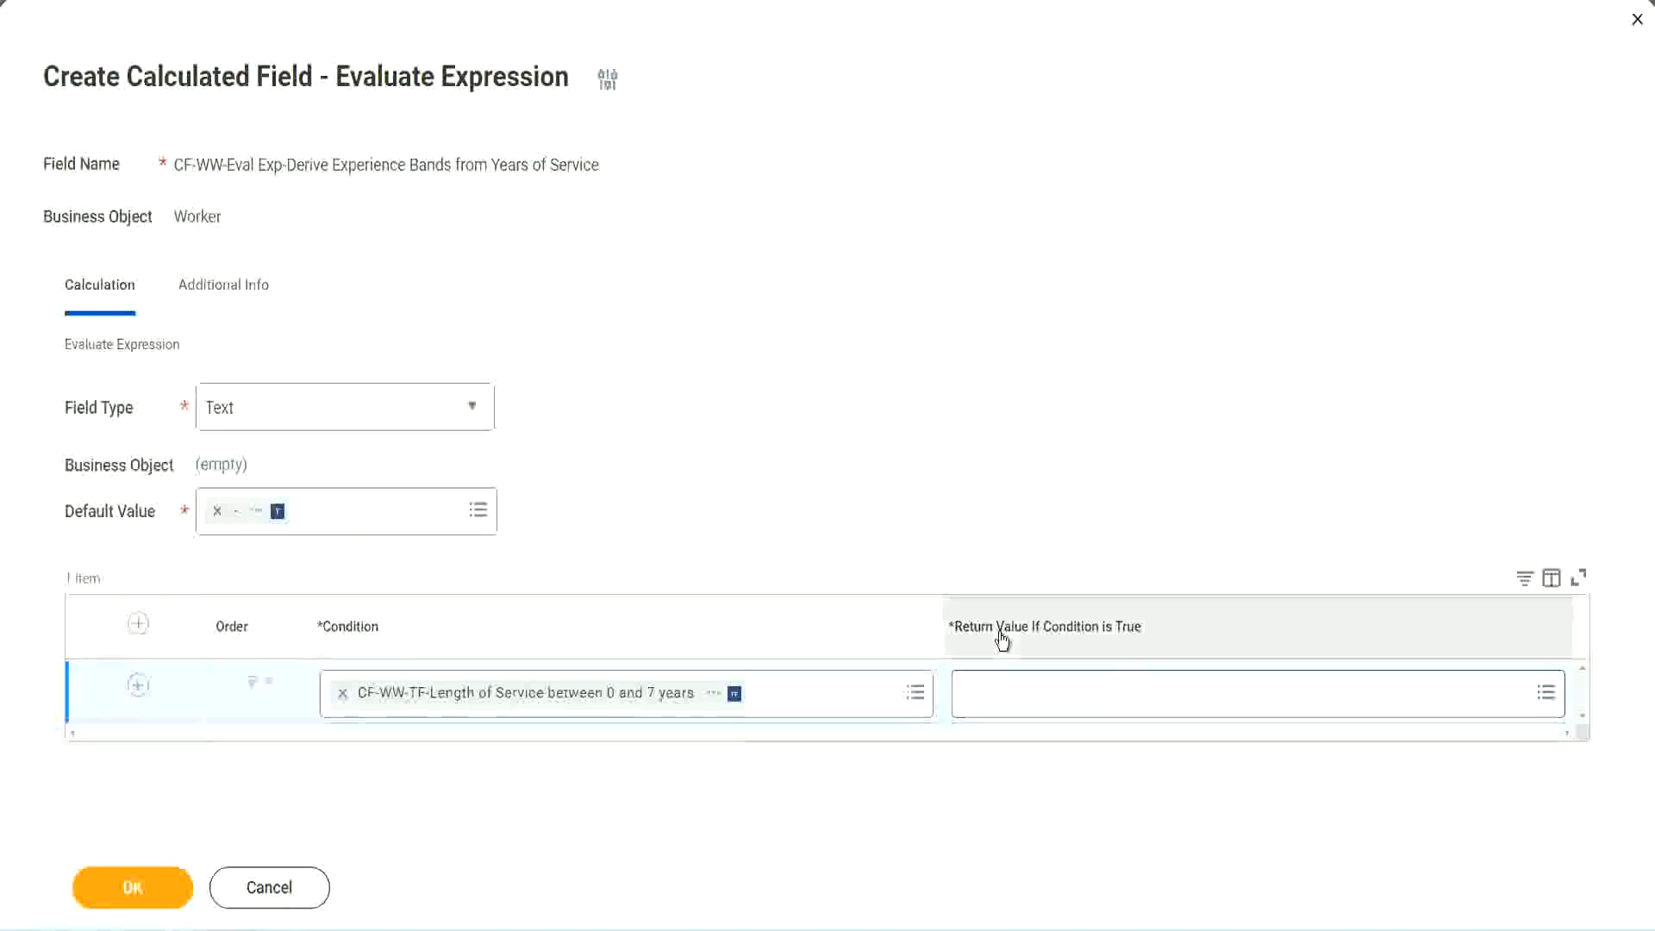
Start creating a new calculated field for the first row's return value and name it CF-WW-TC-Amateur.
left_click(1073, 698)
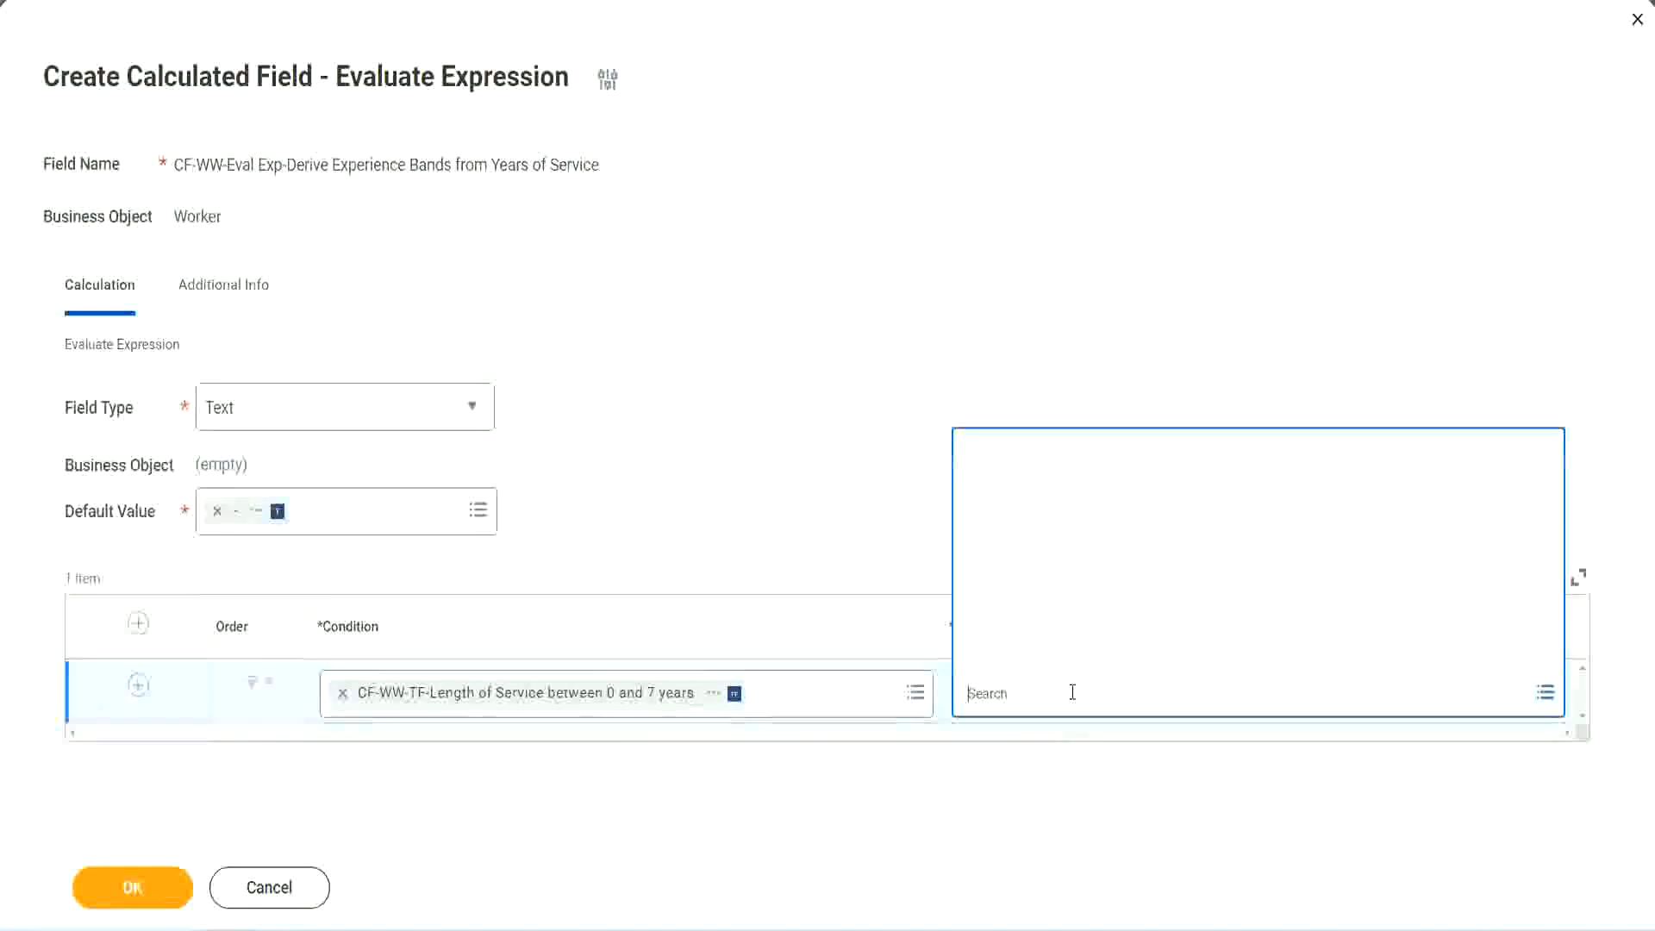
left_click(1060, 653)
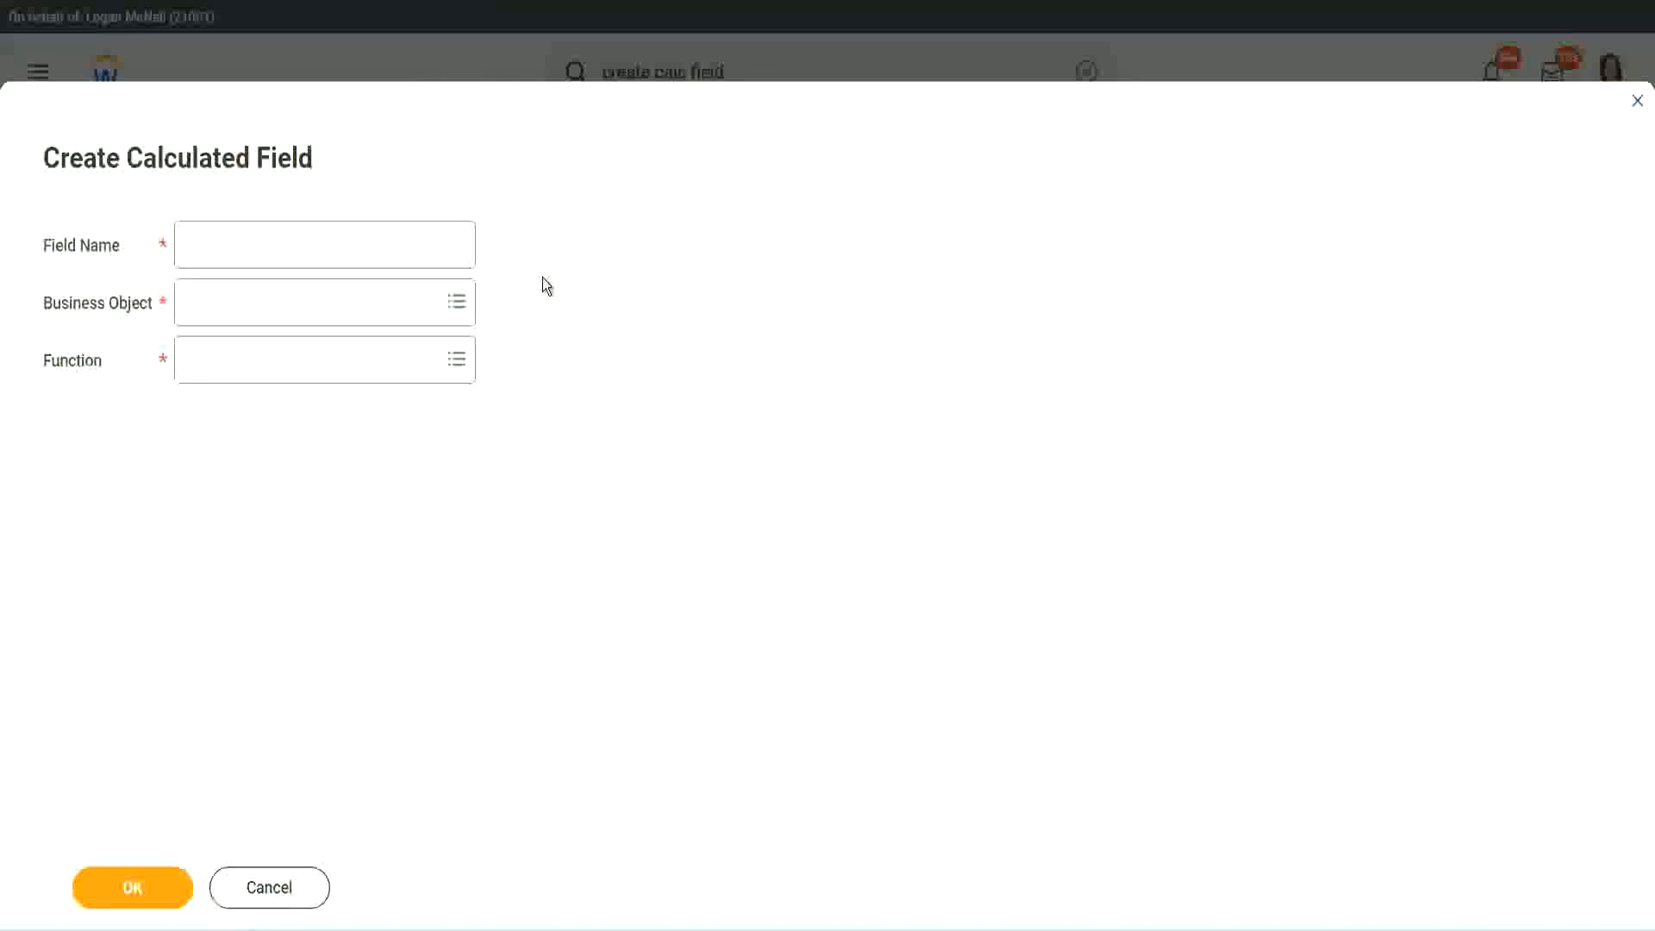
left_click(204, 247)
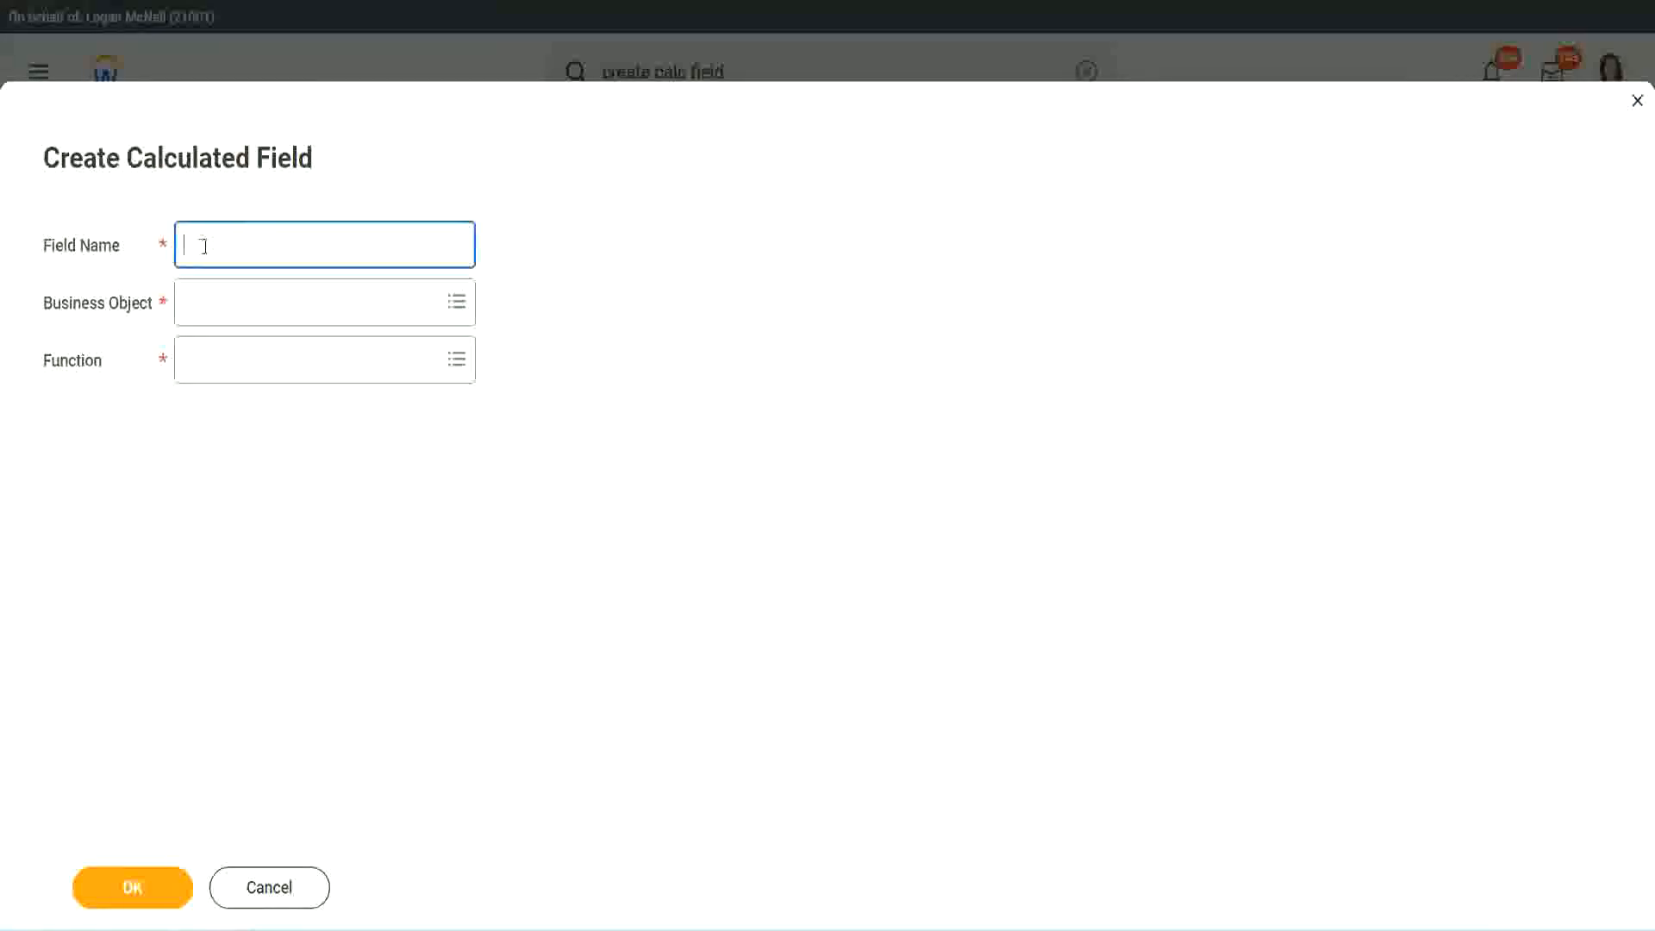
type("CF-TC-Am")
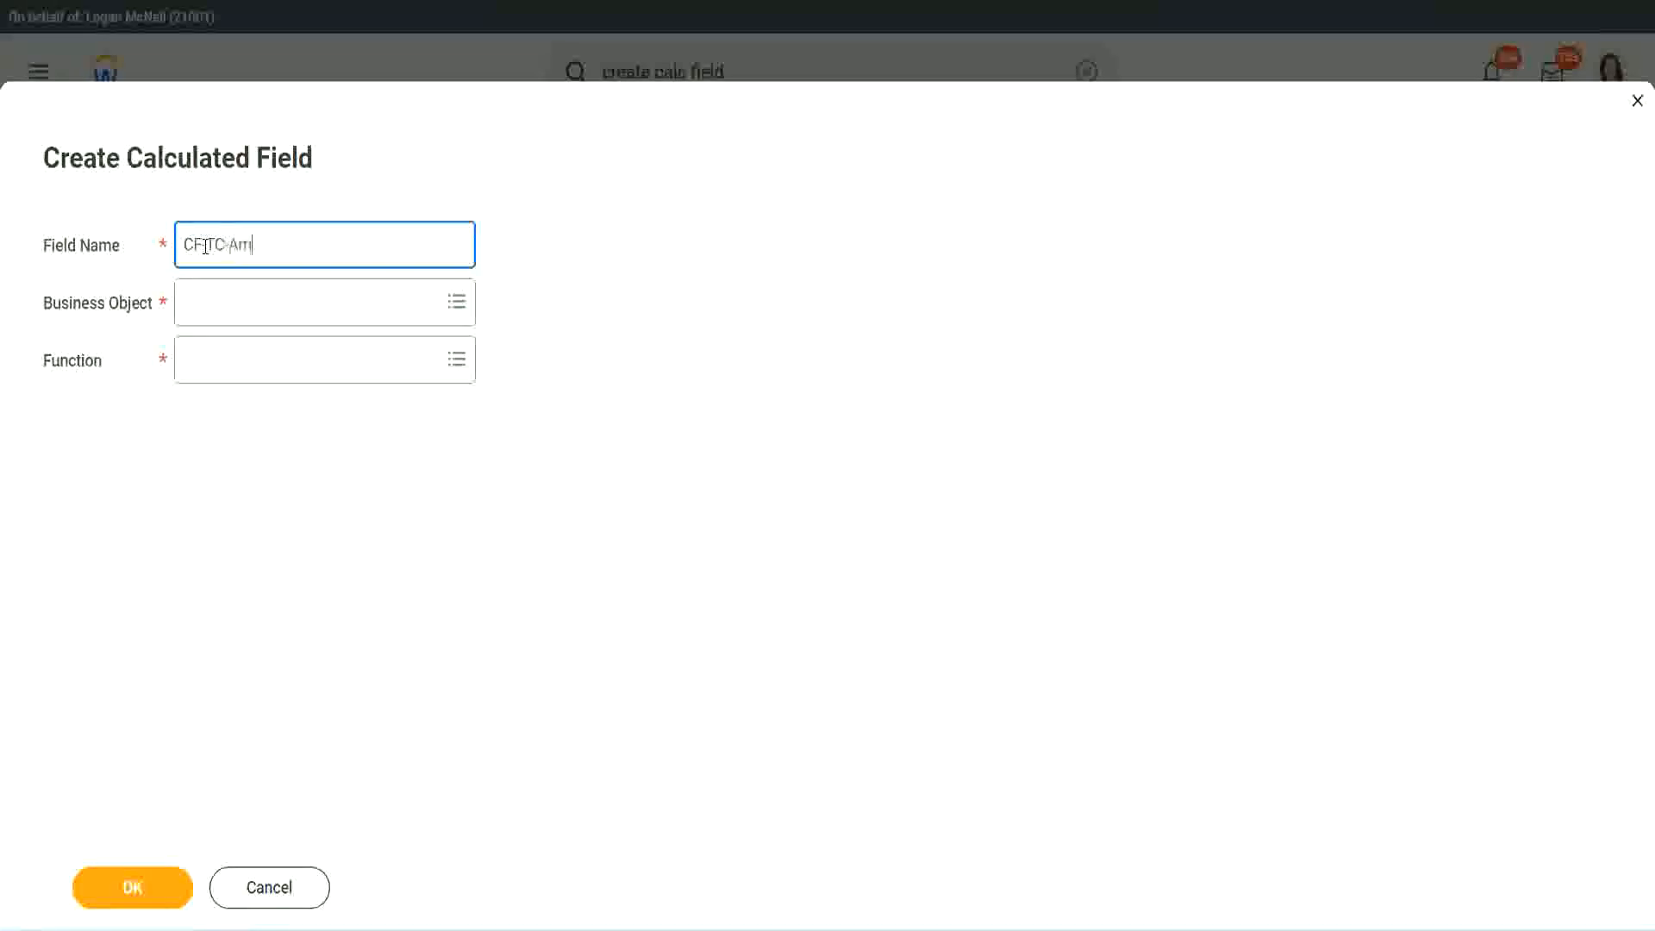
type("ateur")
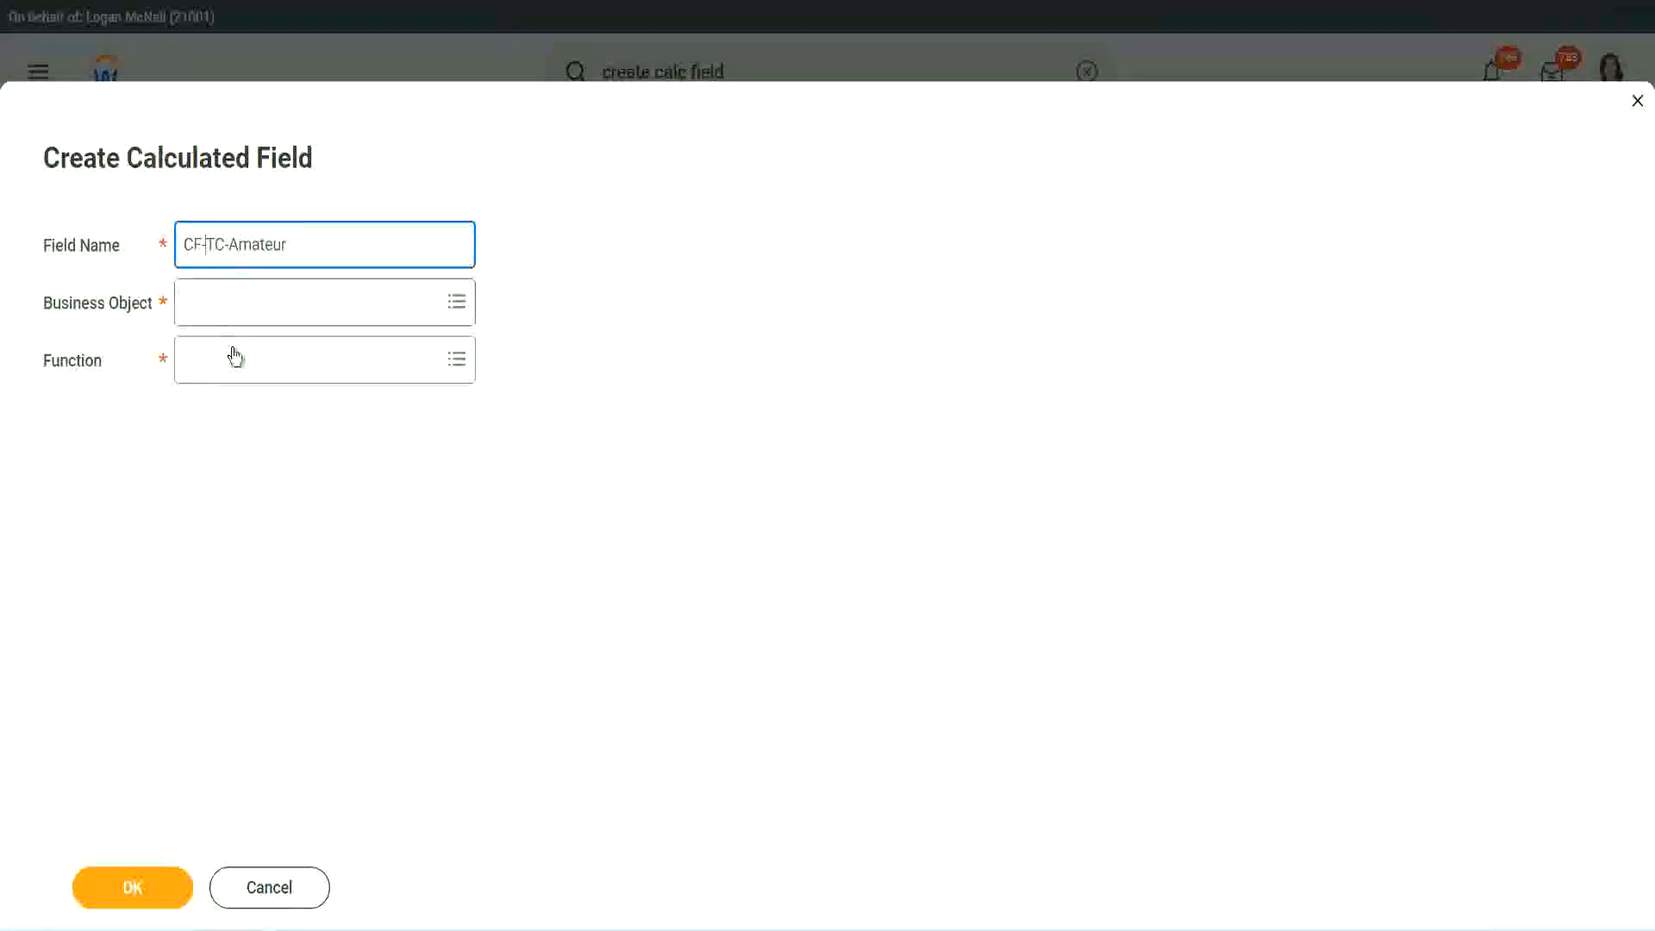
type("WW-")
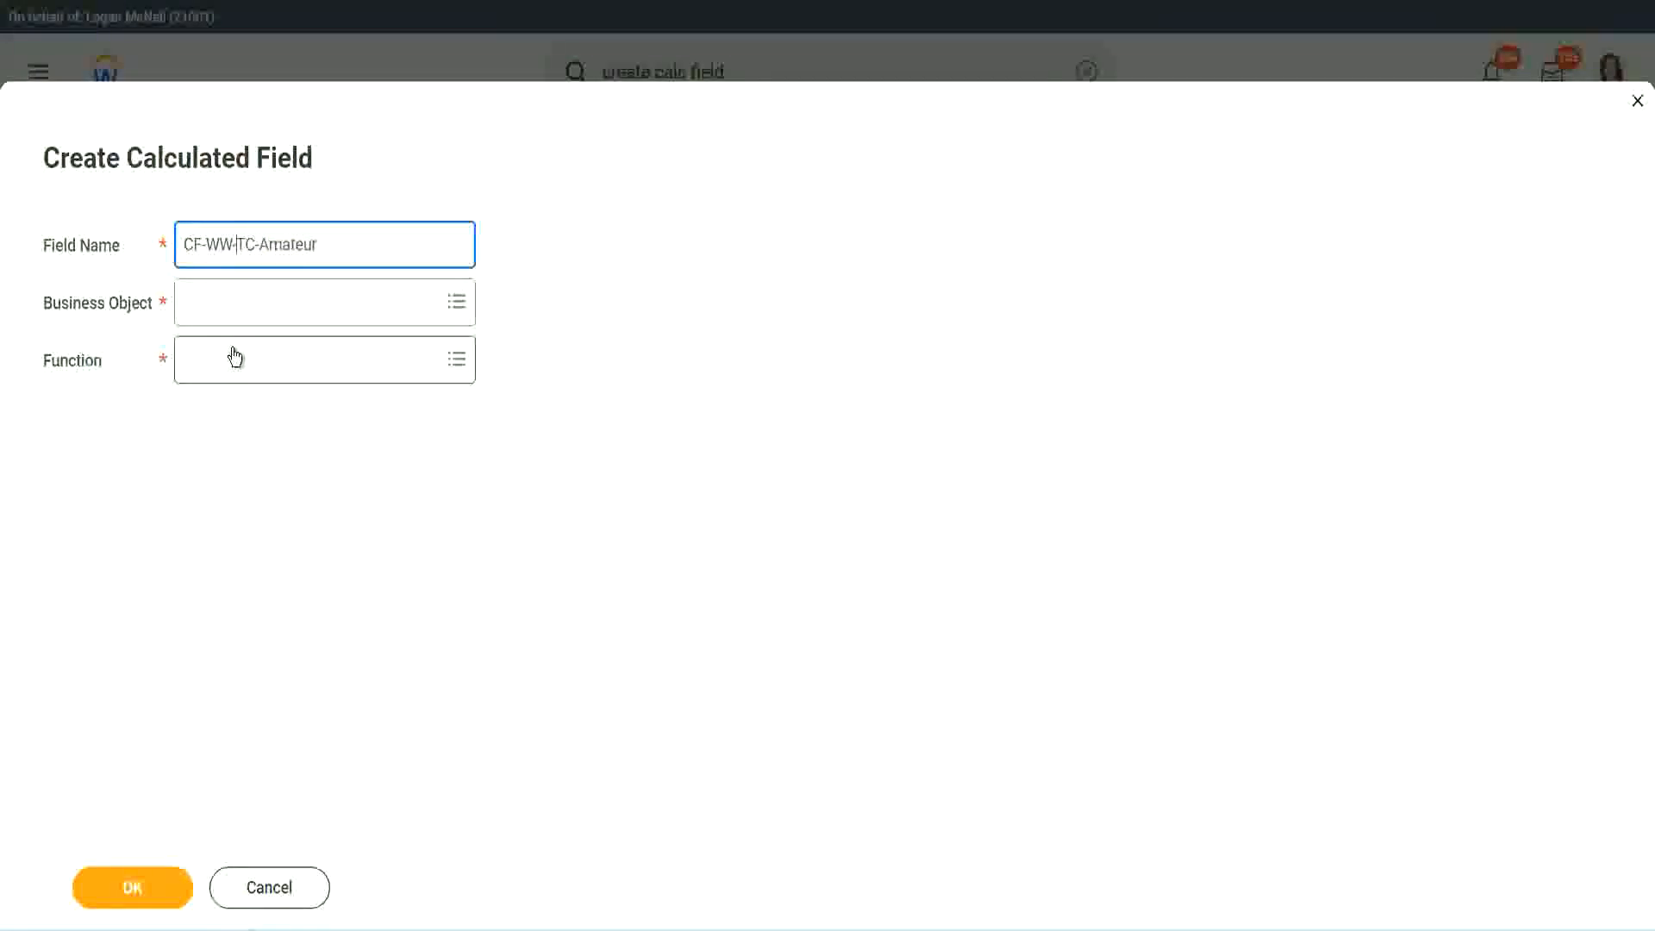
Set the new calculated field's business object to Global.
left_click(235, 302)
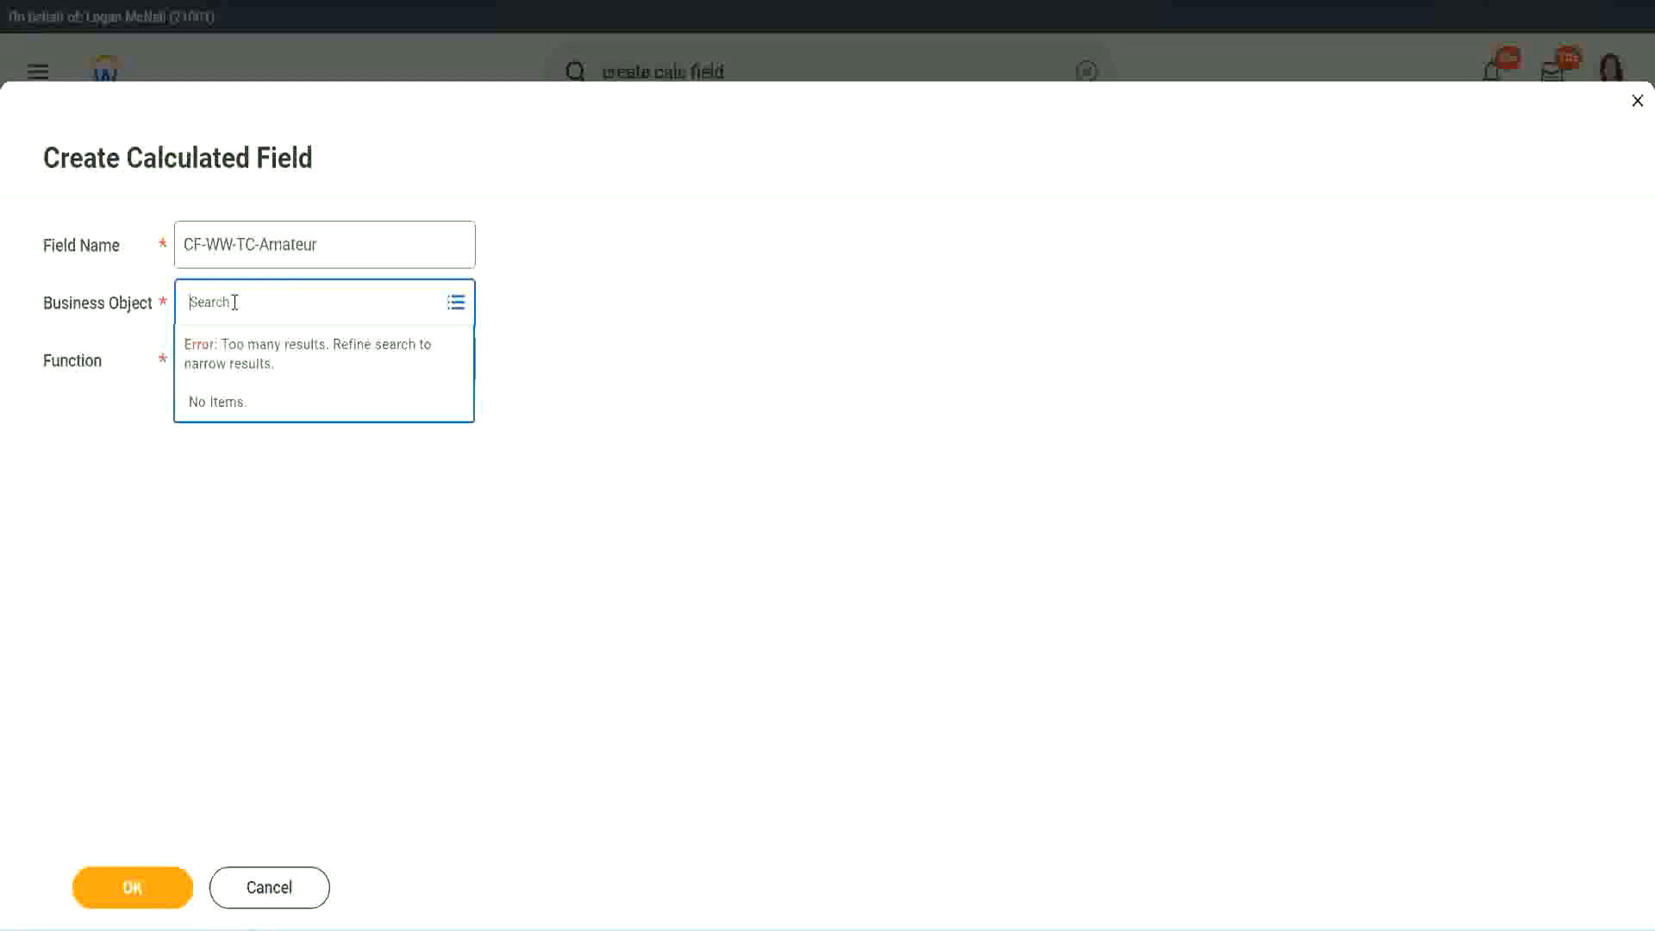
type("worker")
key("BackSpace")
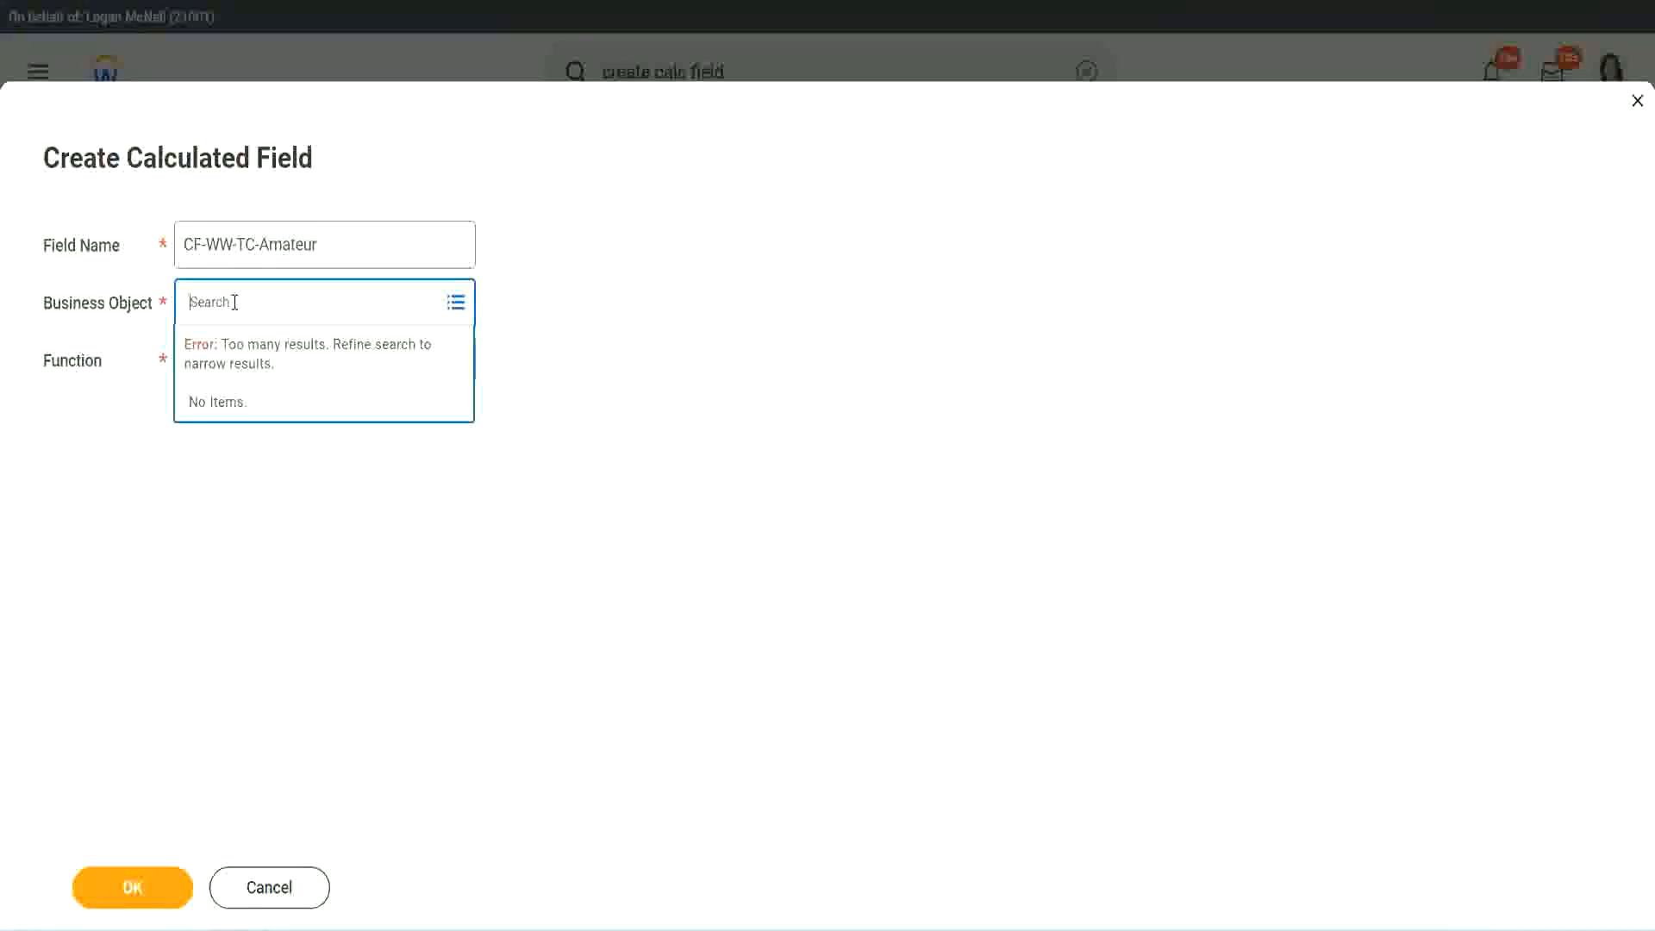
type("globa")
type("l")
key("Return")
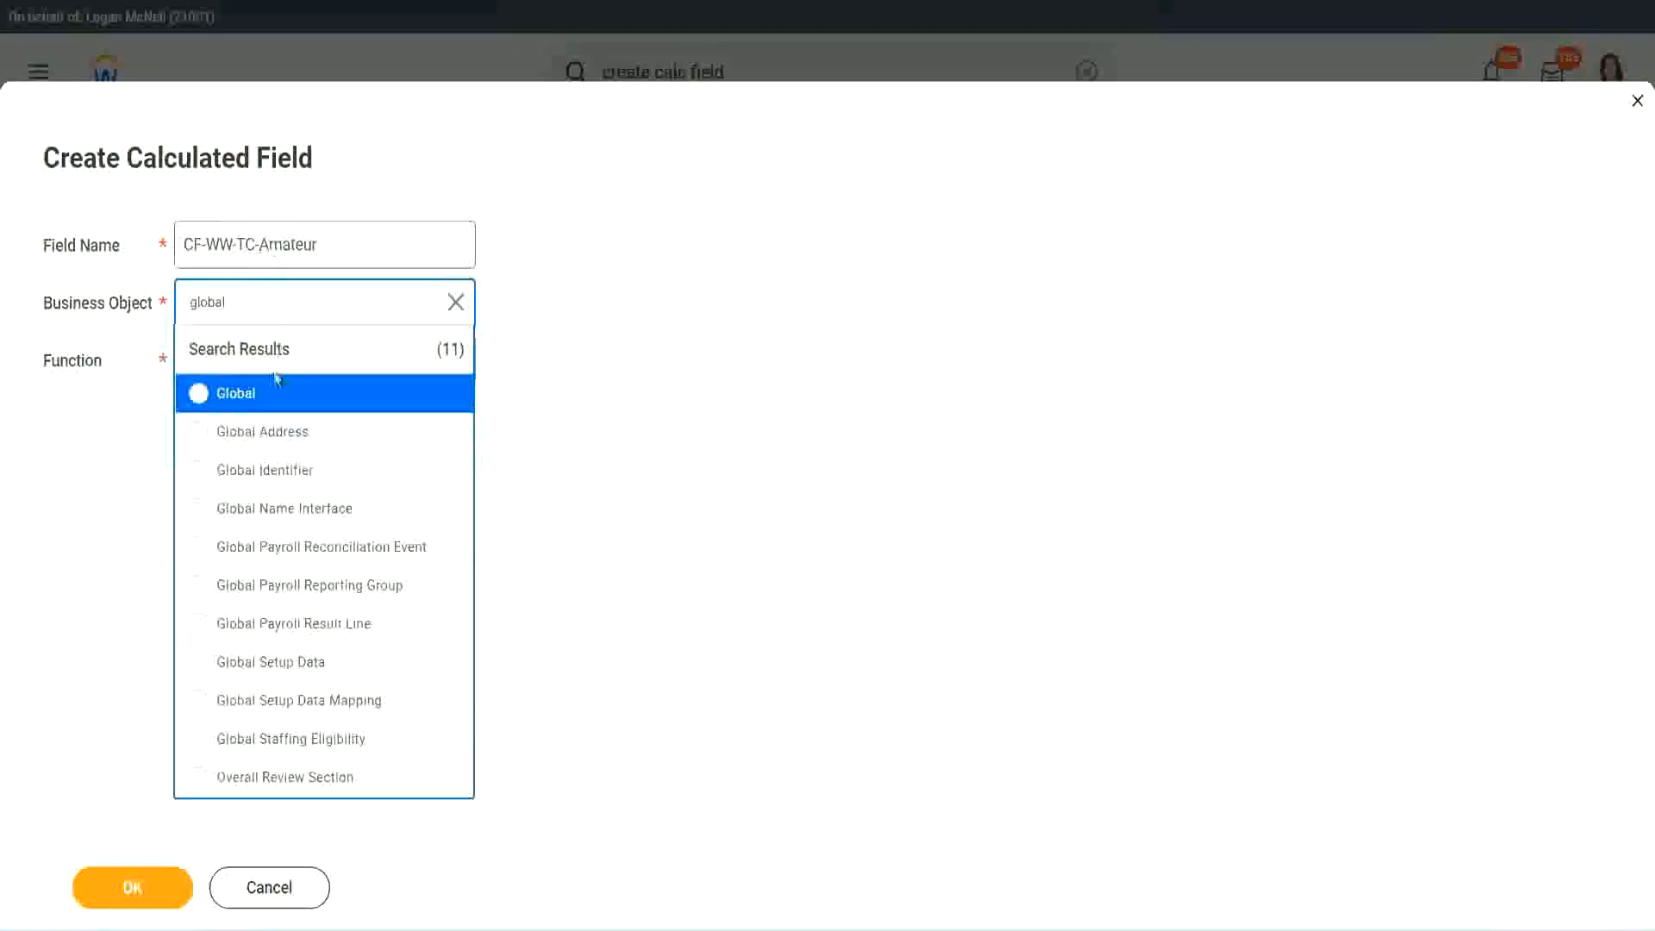
left_click(259, 402)
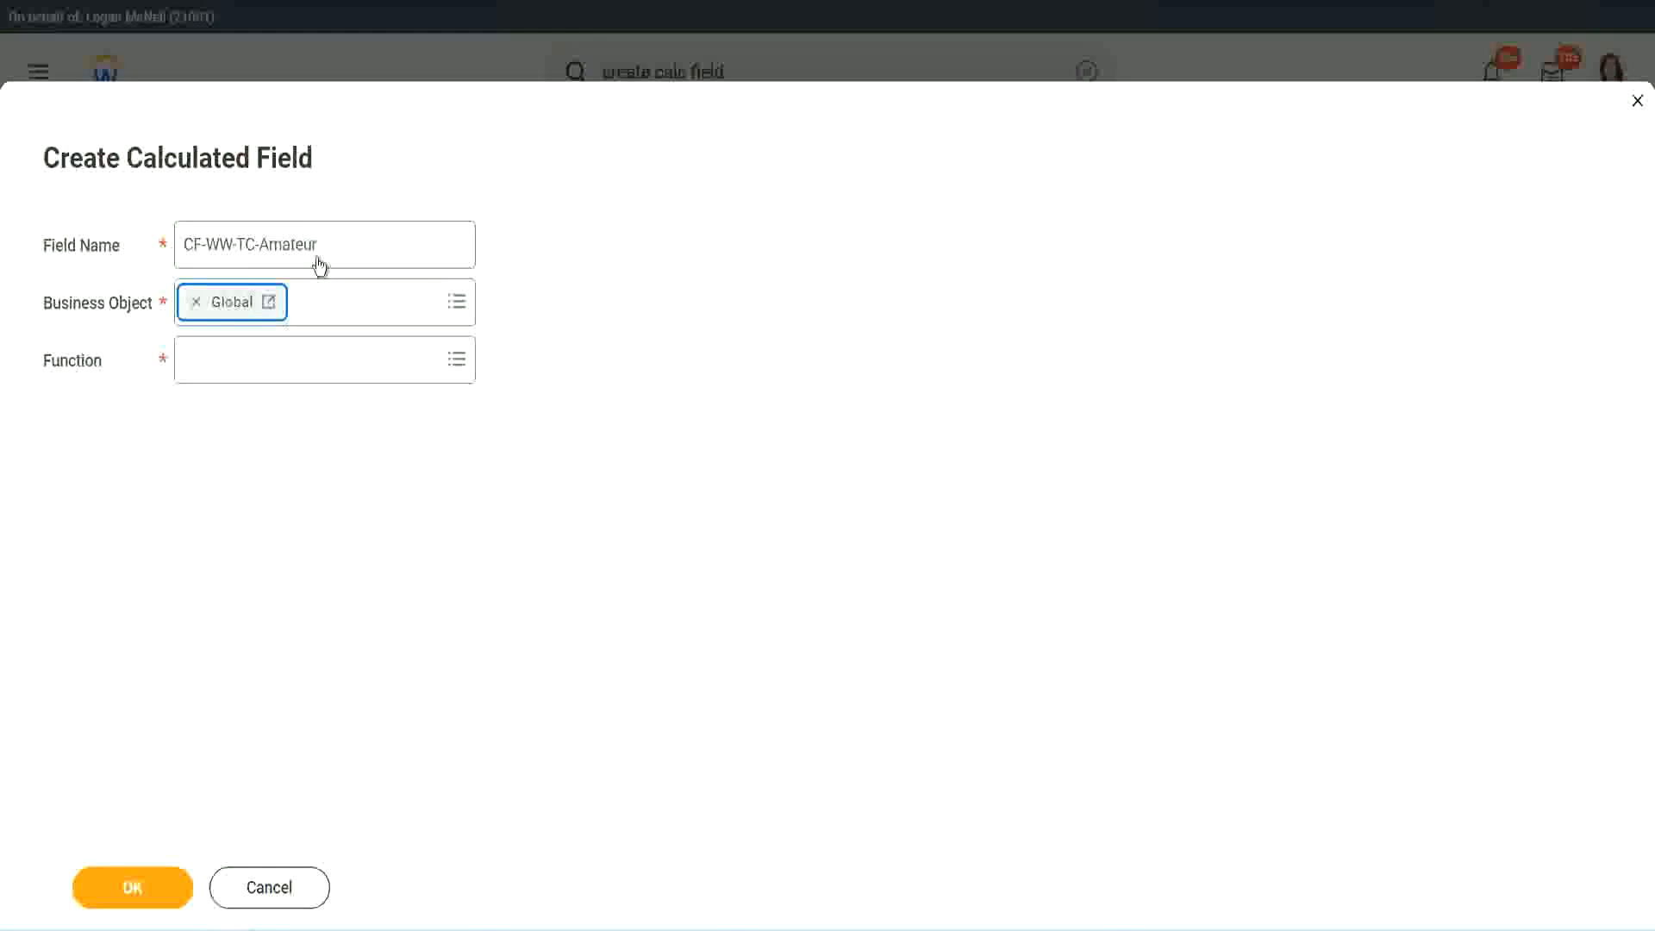
triple_click(427, 233)
left_click(360, 248)
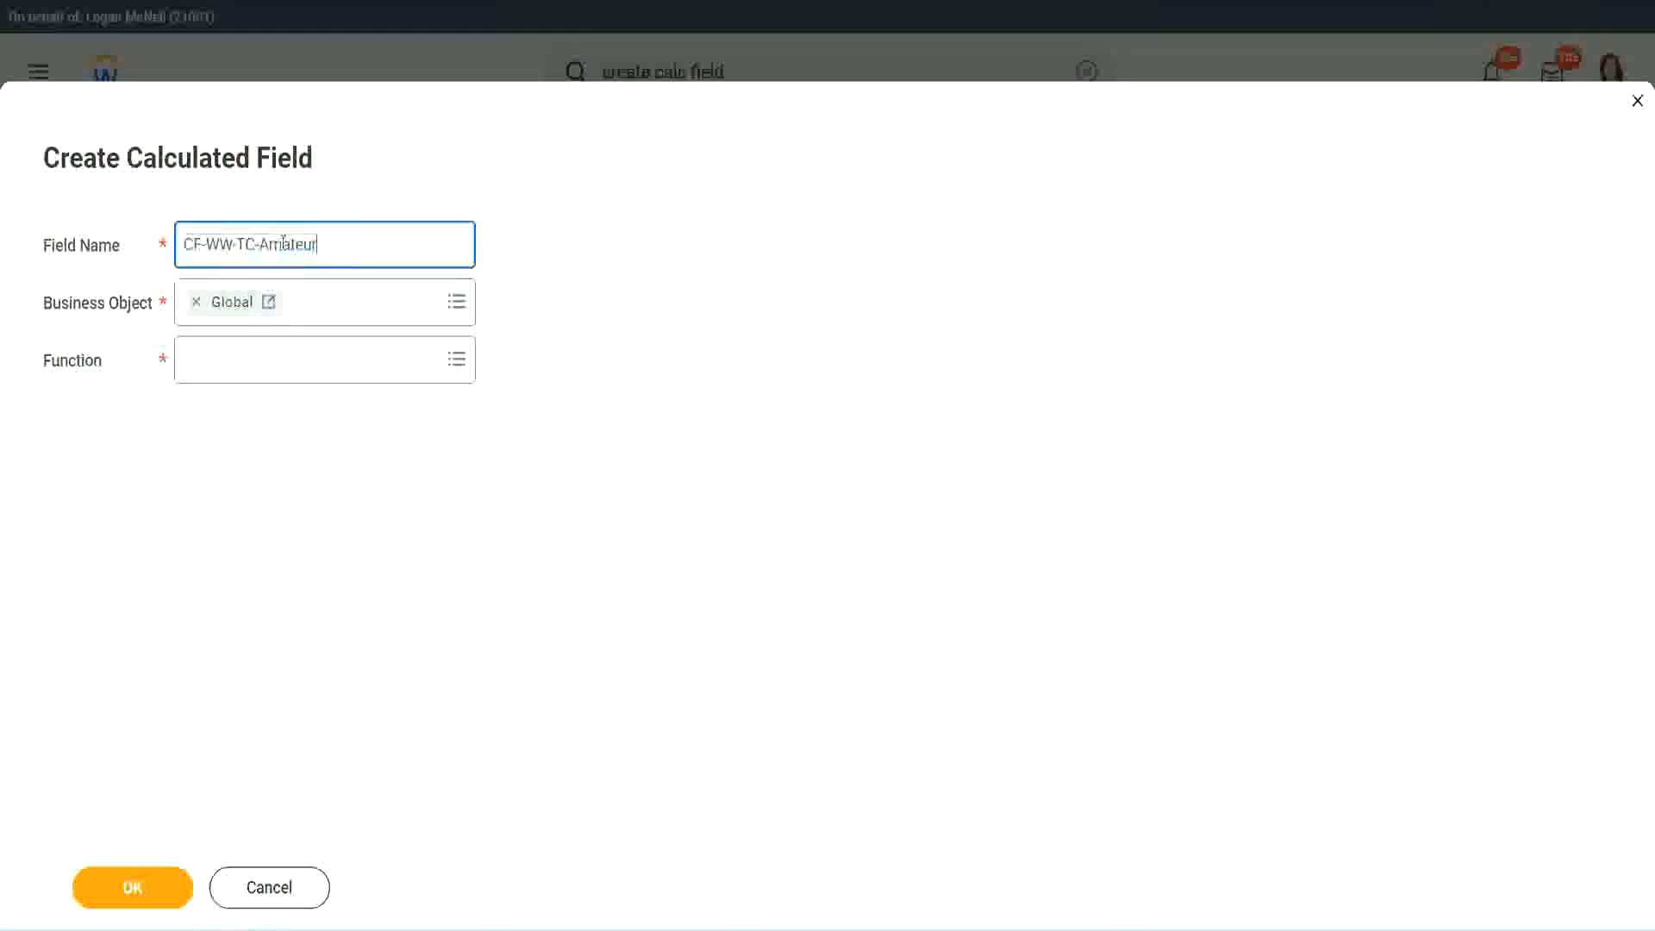
double_click(286, 244)
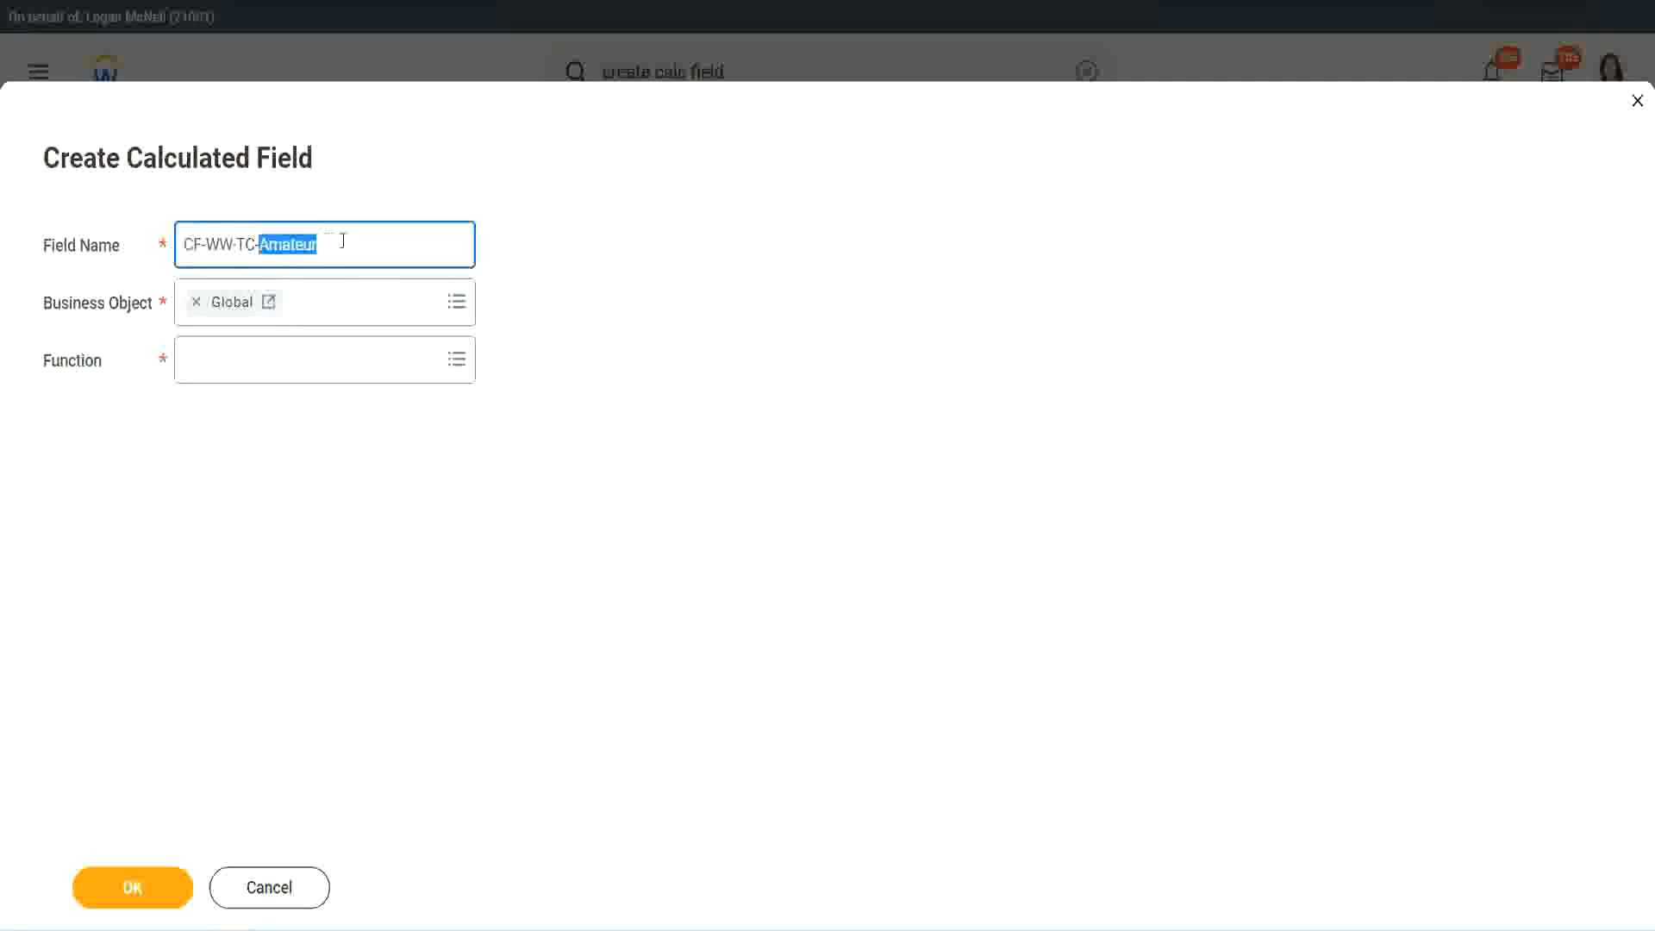
type("Amateur")
double_click(309, 247)
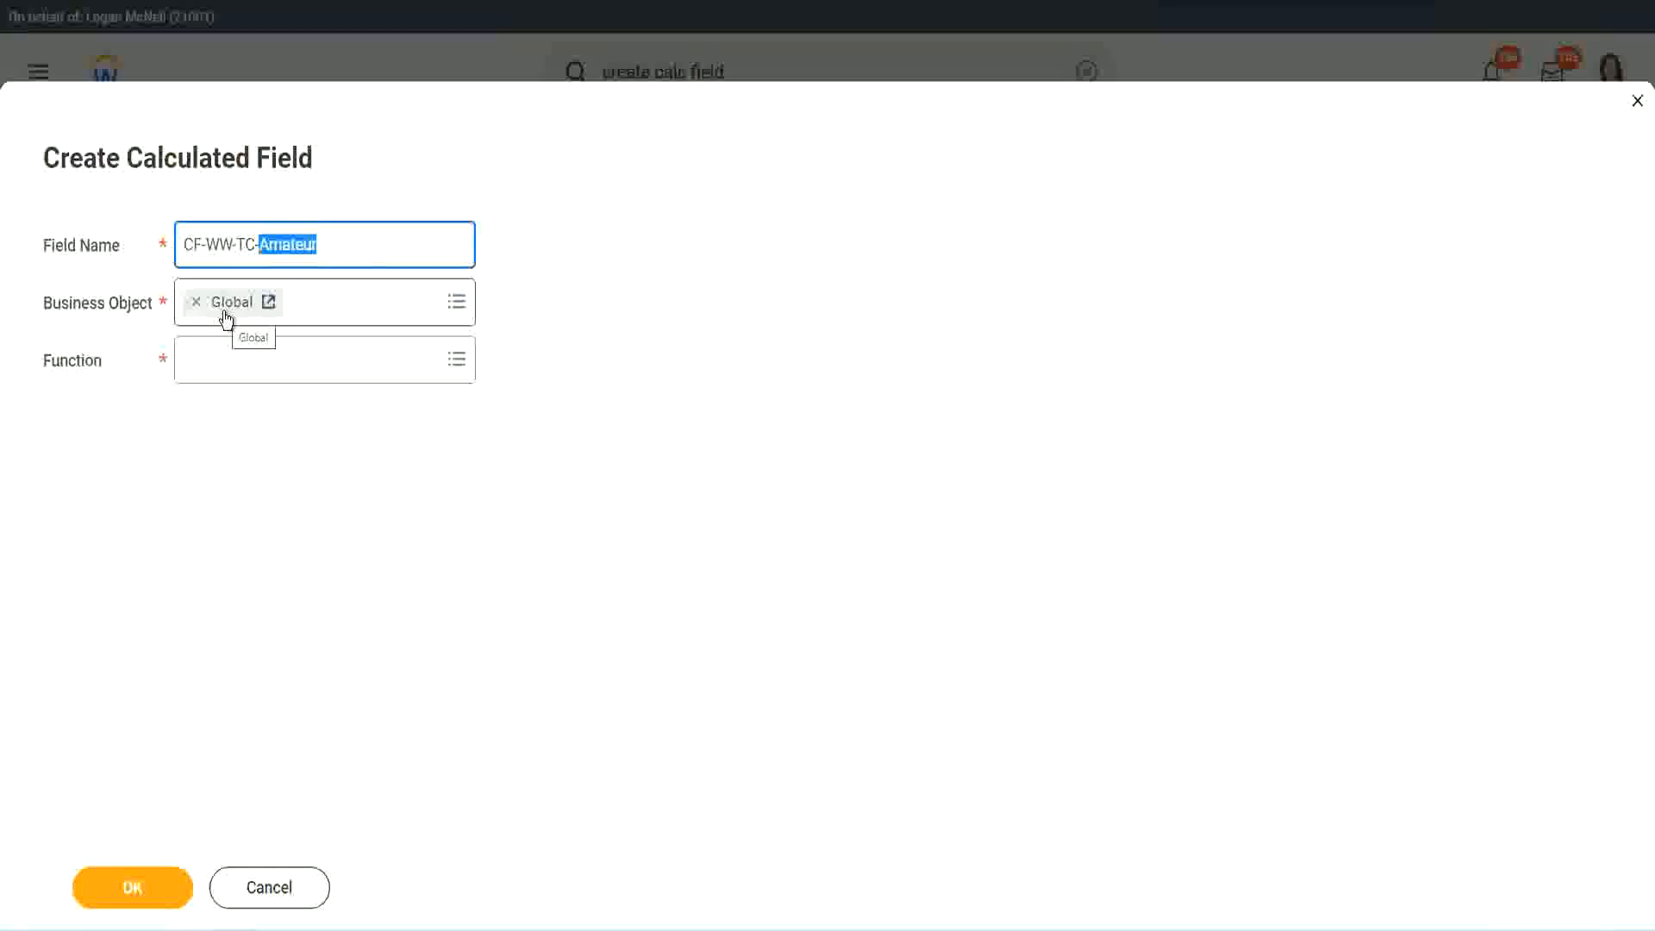
Choose Text Constant as the new field's function and proceed to its definition.
left_click(230, 359)
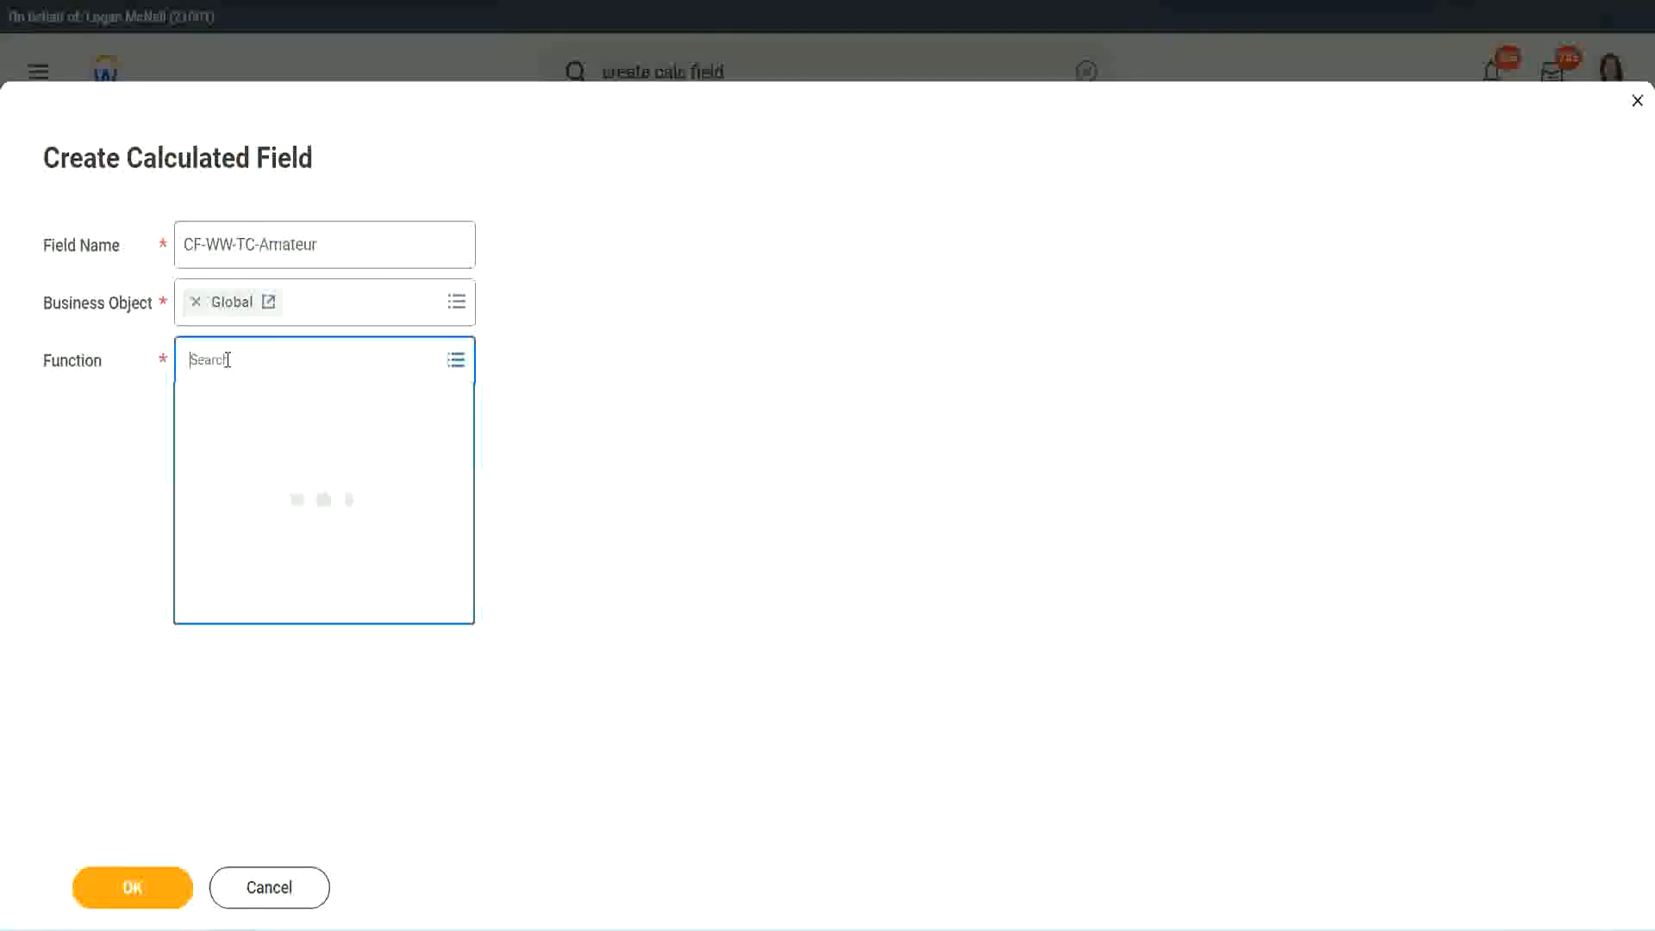
type("text cons")
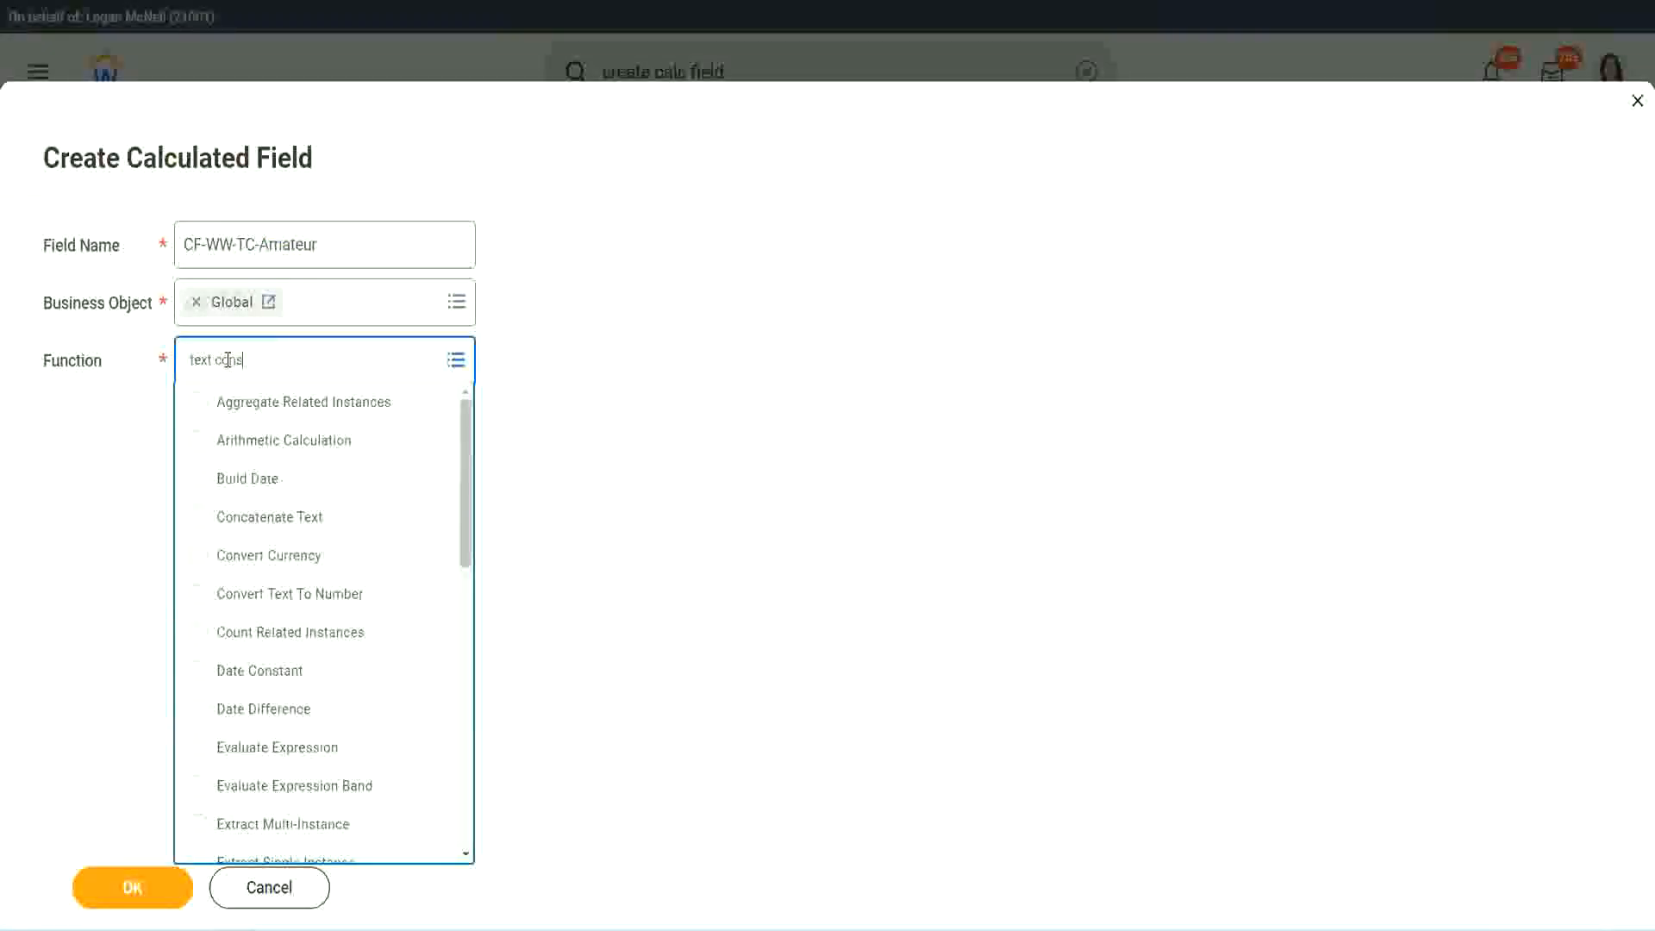
type("t")
key("Return")
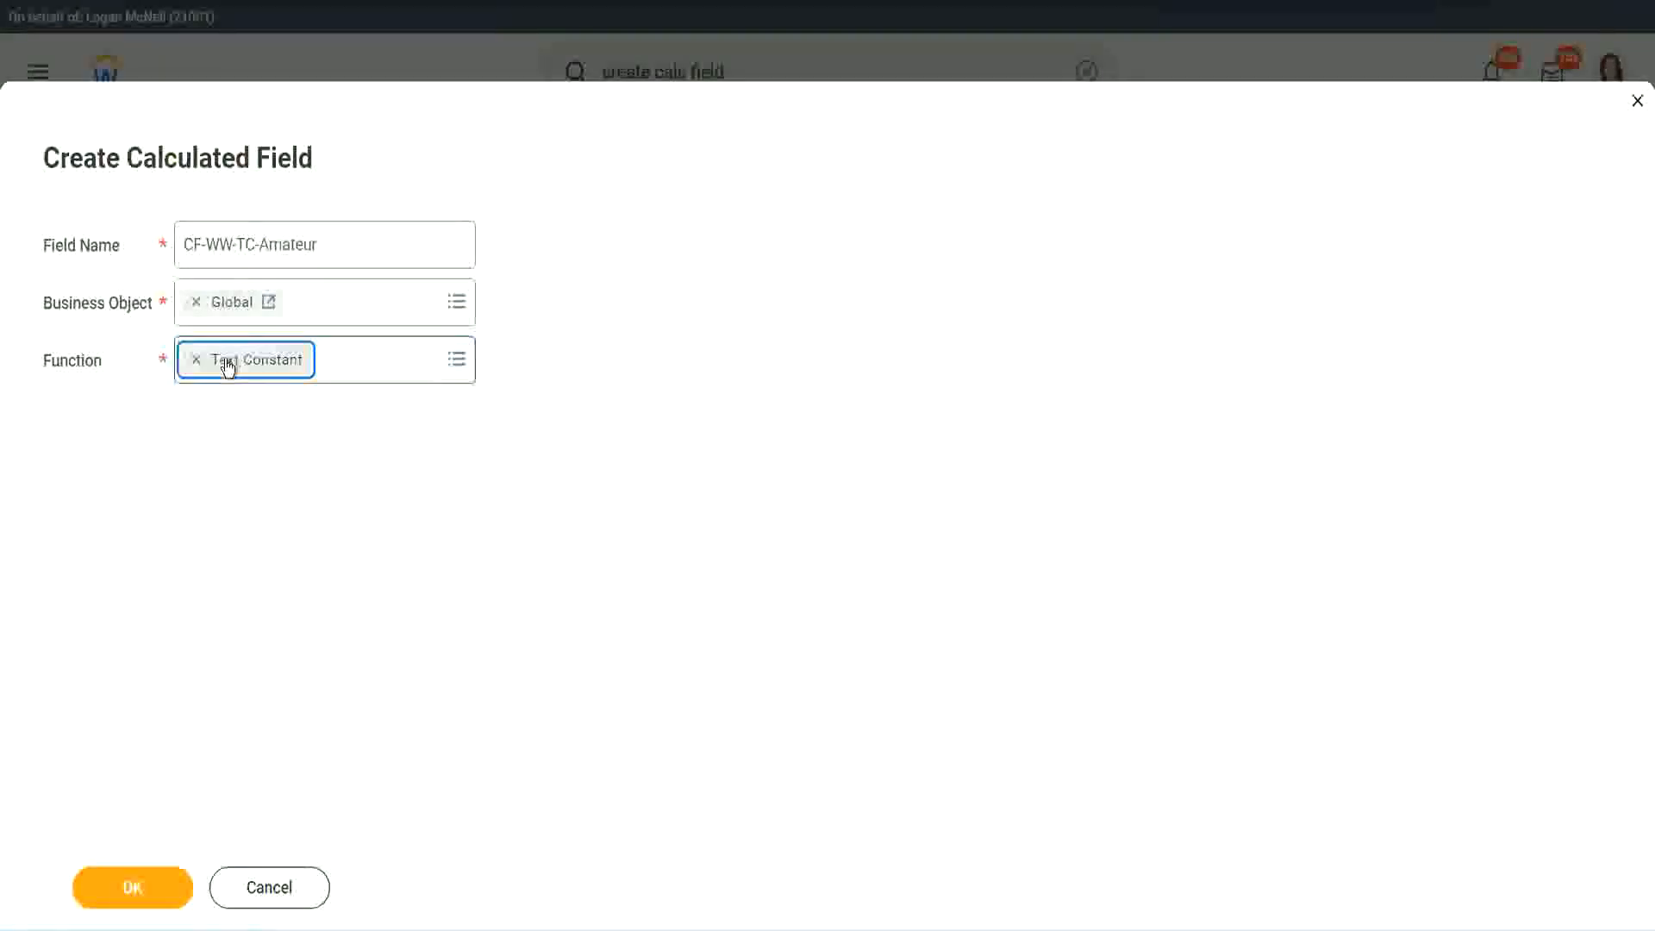
left_click(136, 897)
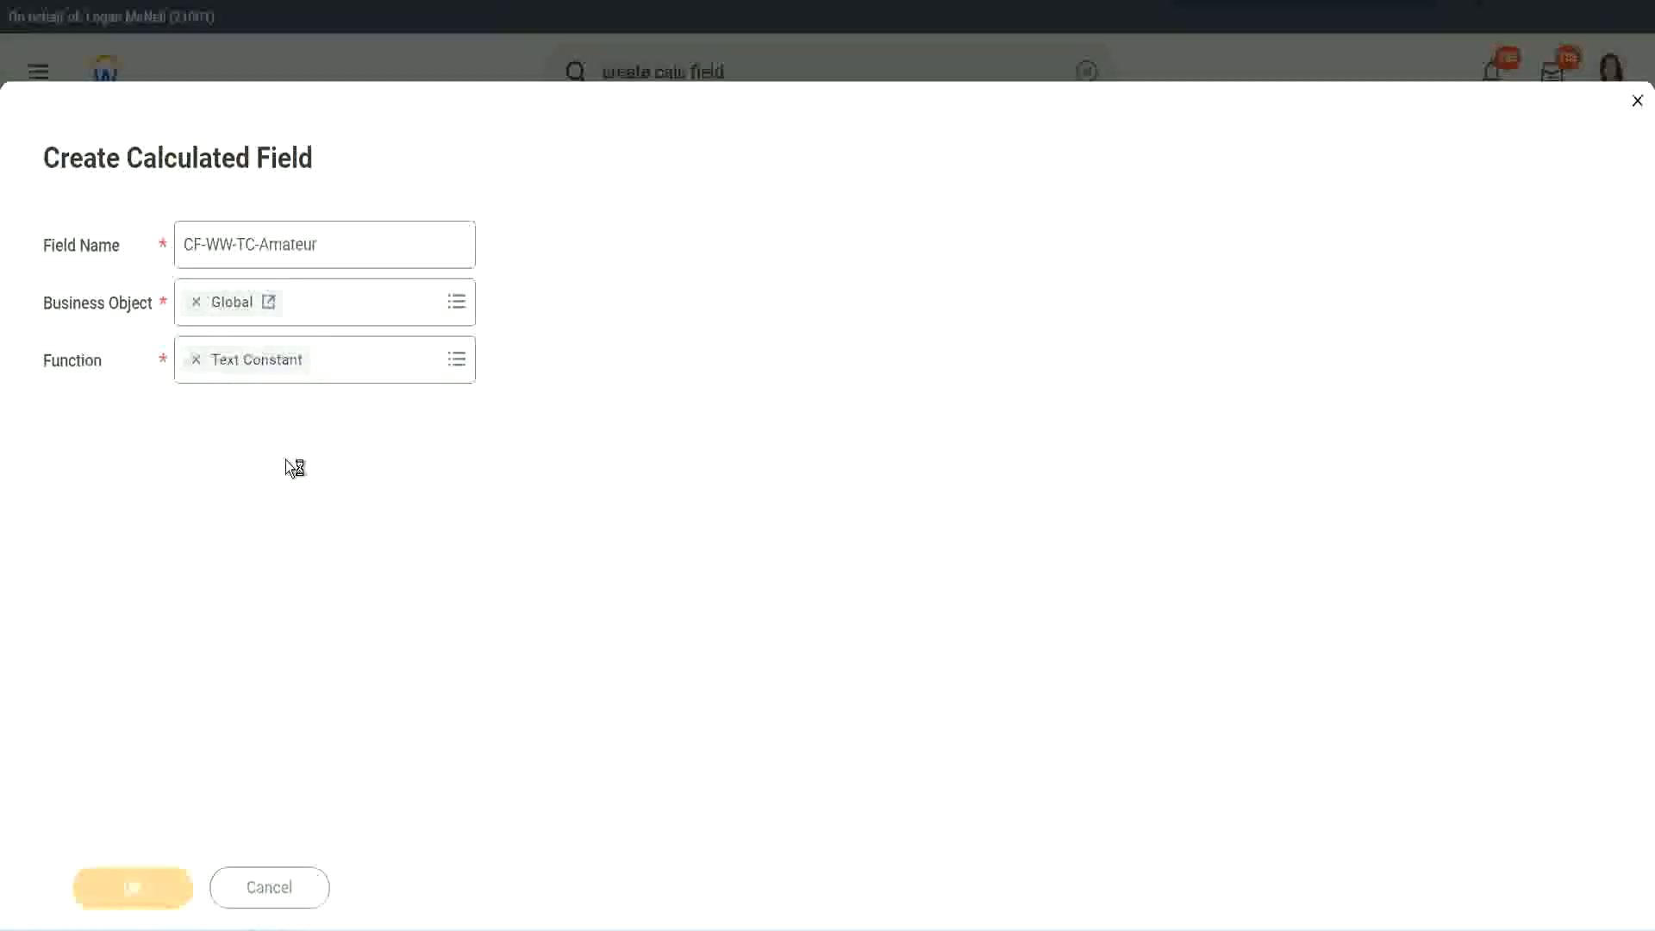
Enter Amateur as the text constant and save the calculated field.
left_click(276, 488)
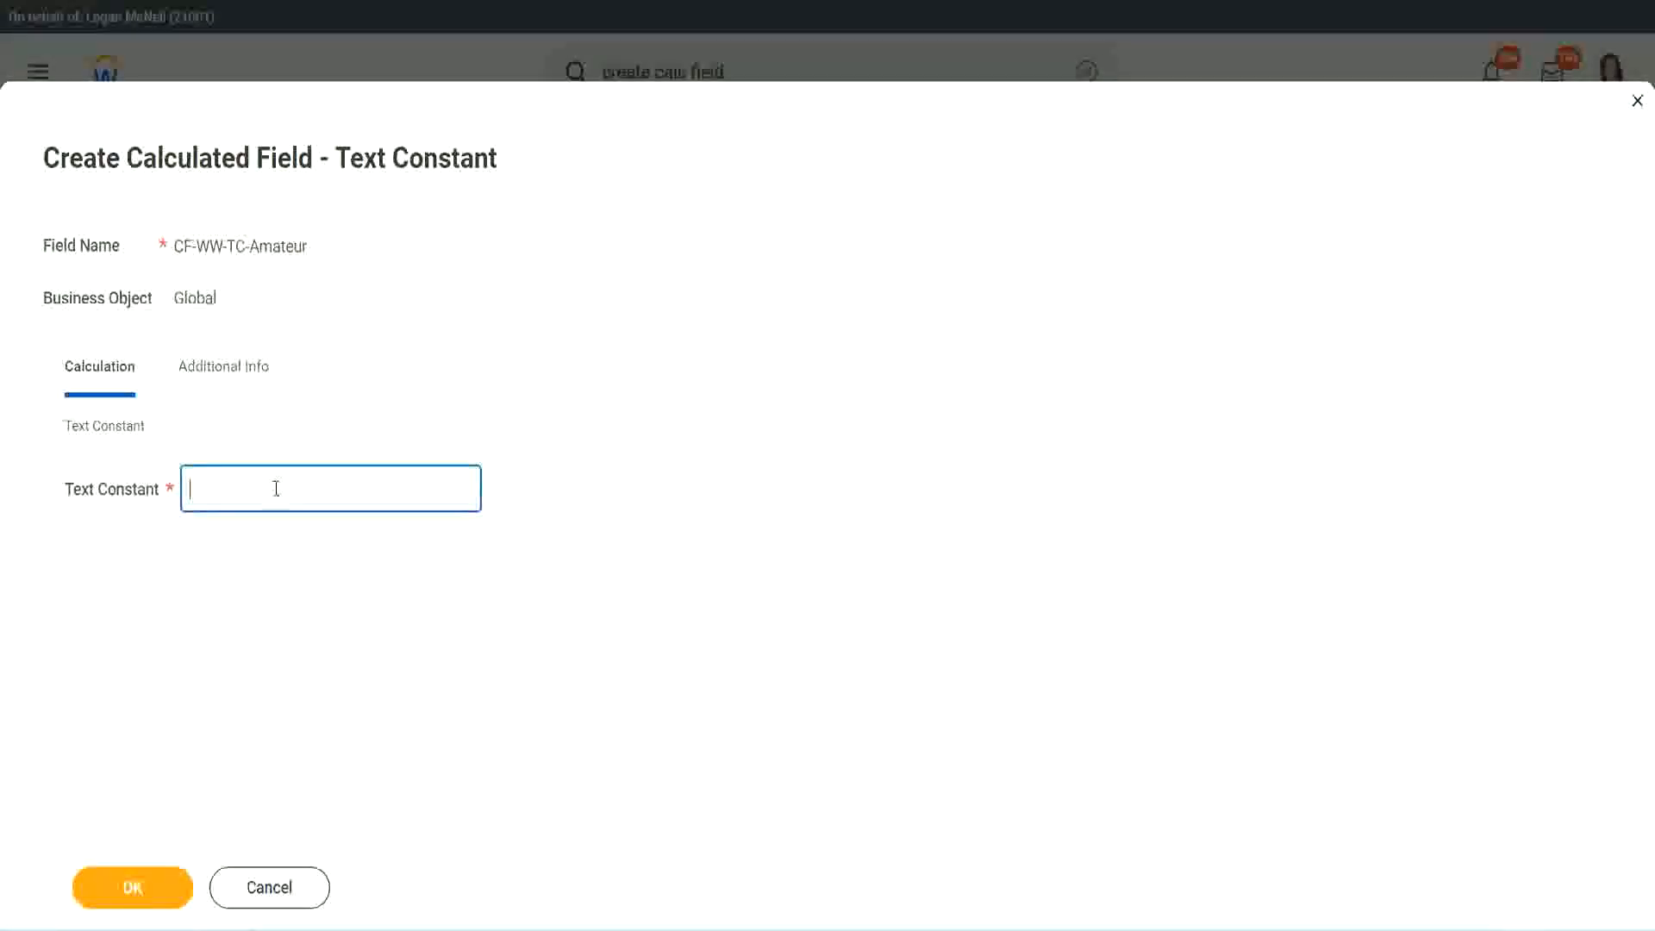
type("Amateur")
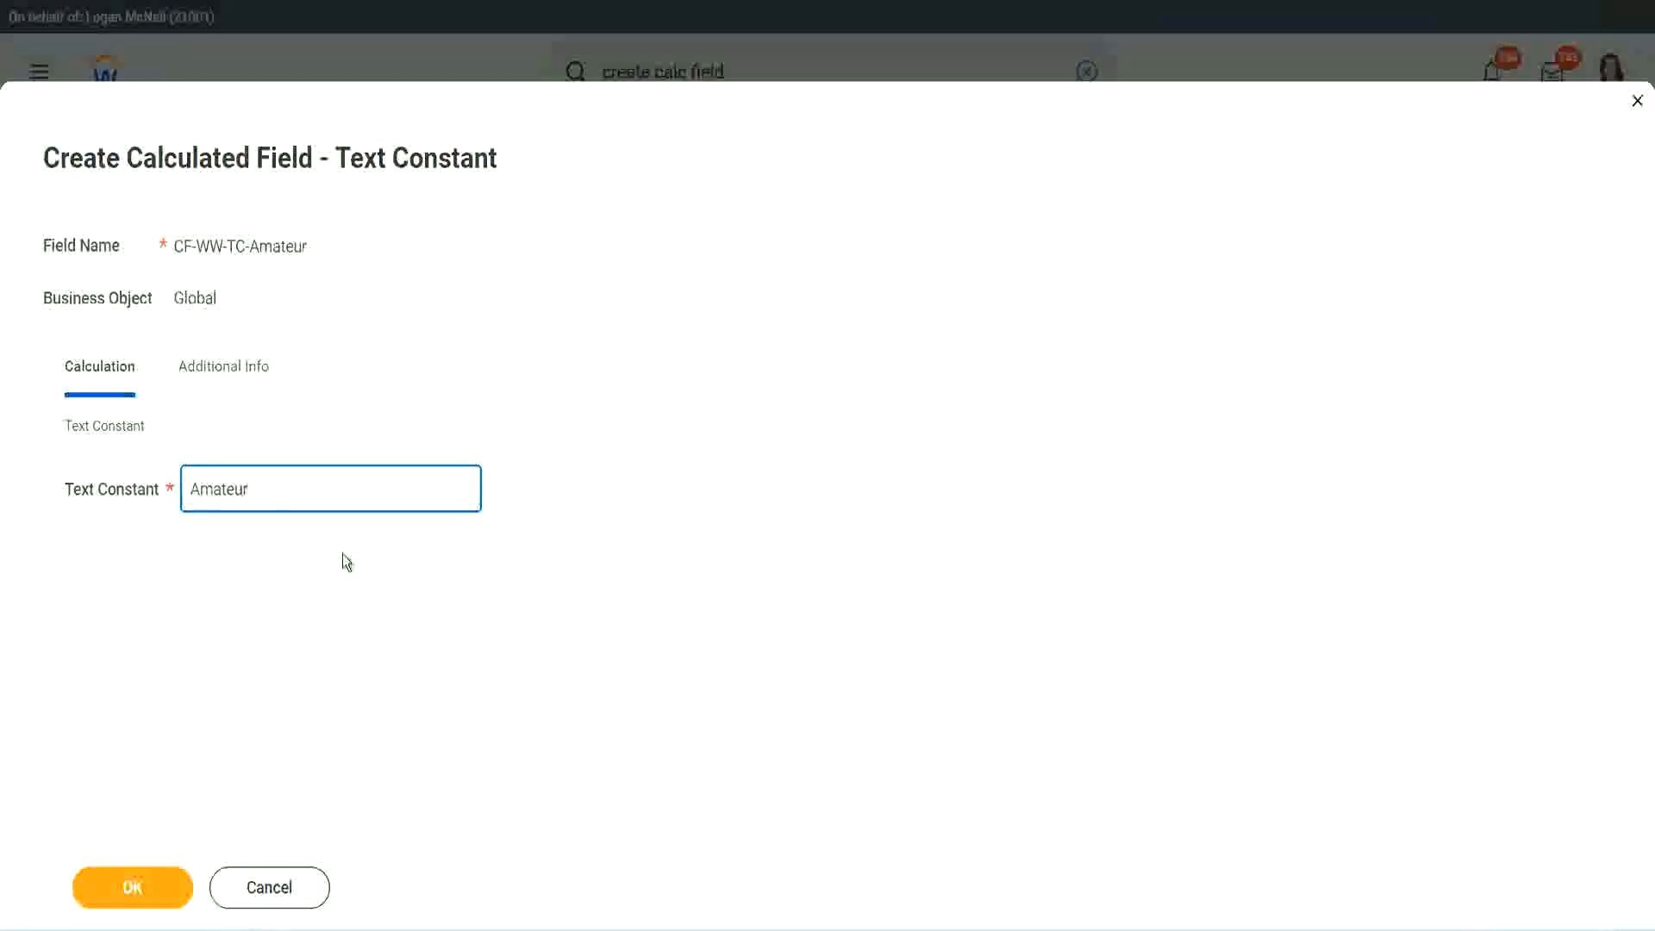
left_click(132, 887)
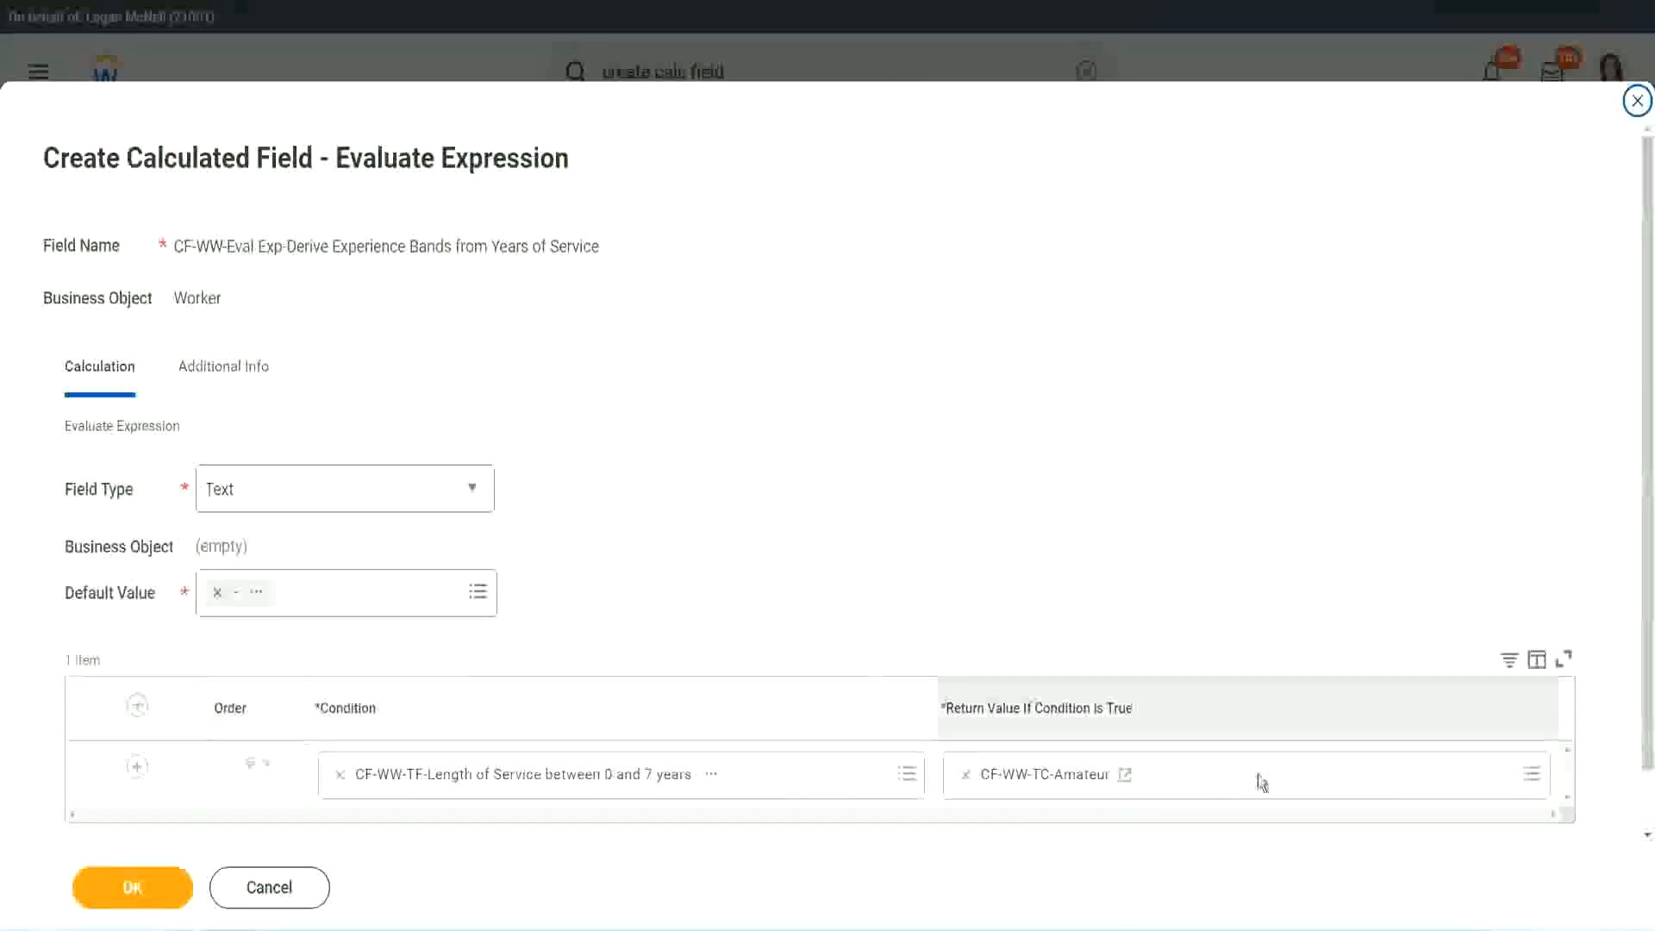
Copy the name of the first row's return value field, CF-WW-TC-Amateur, as text.
right_click(1027, 777)
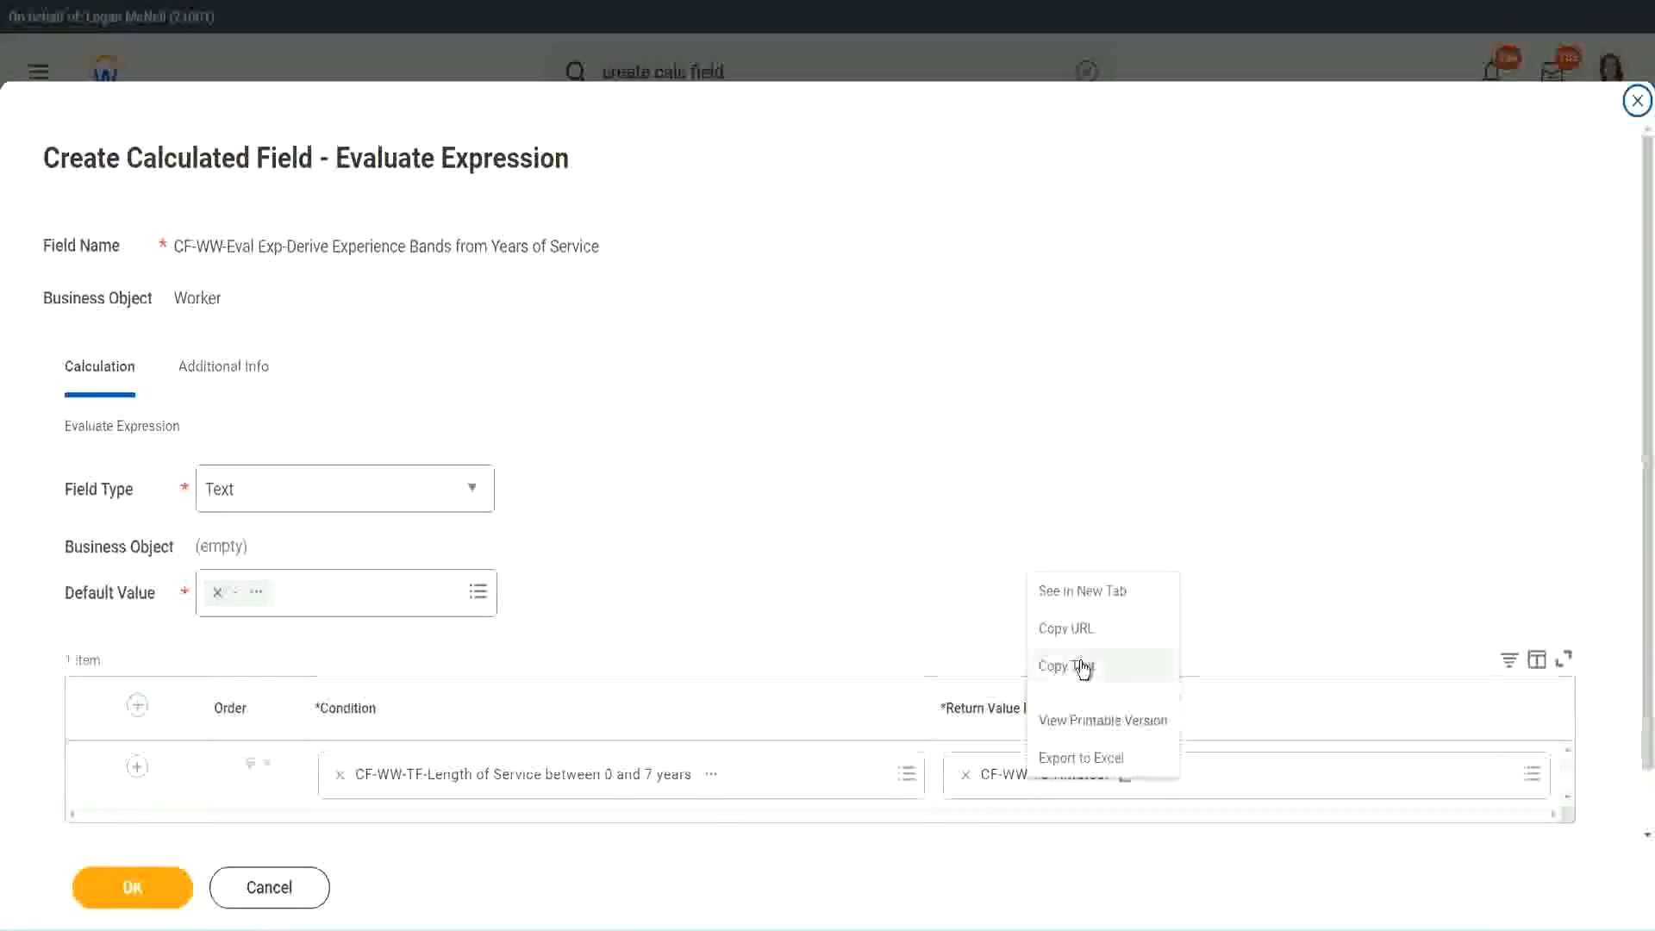
left_click(1077, 666)
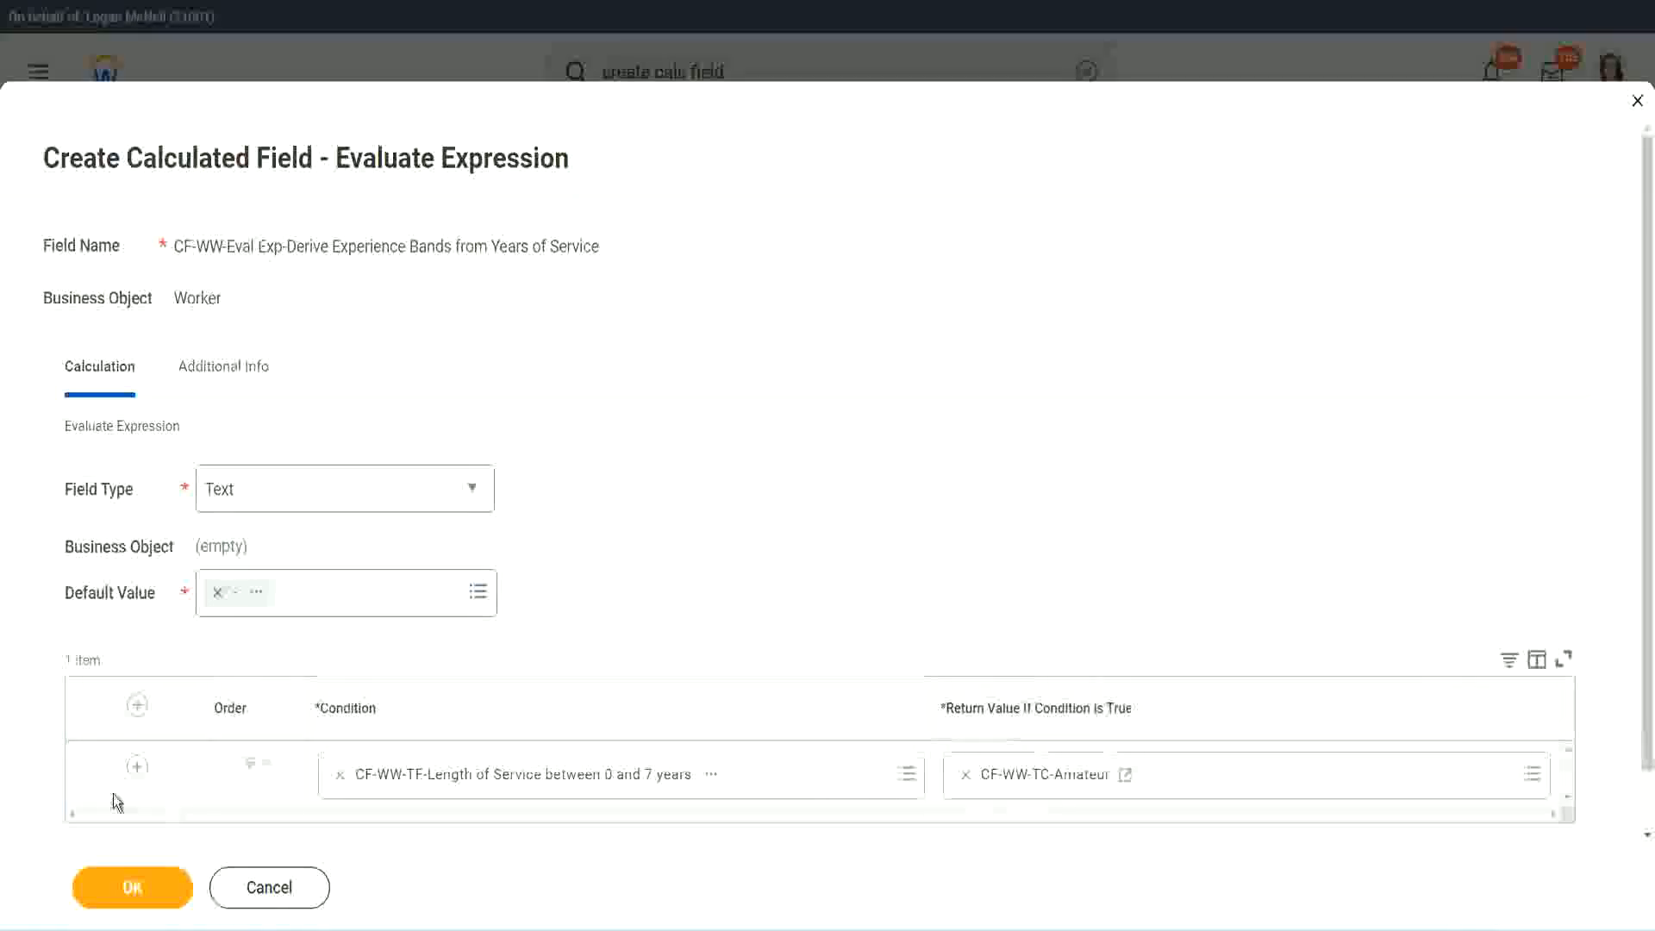
Add three empty rows to the condition table below the 0 to 7 years row.
left_click(133, 771)
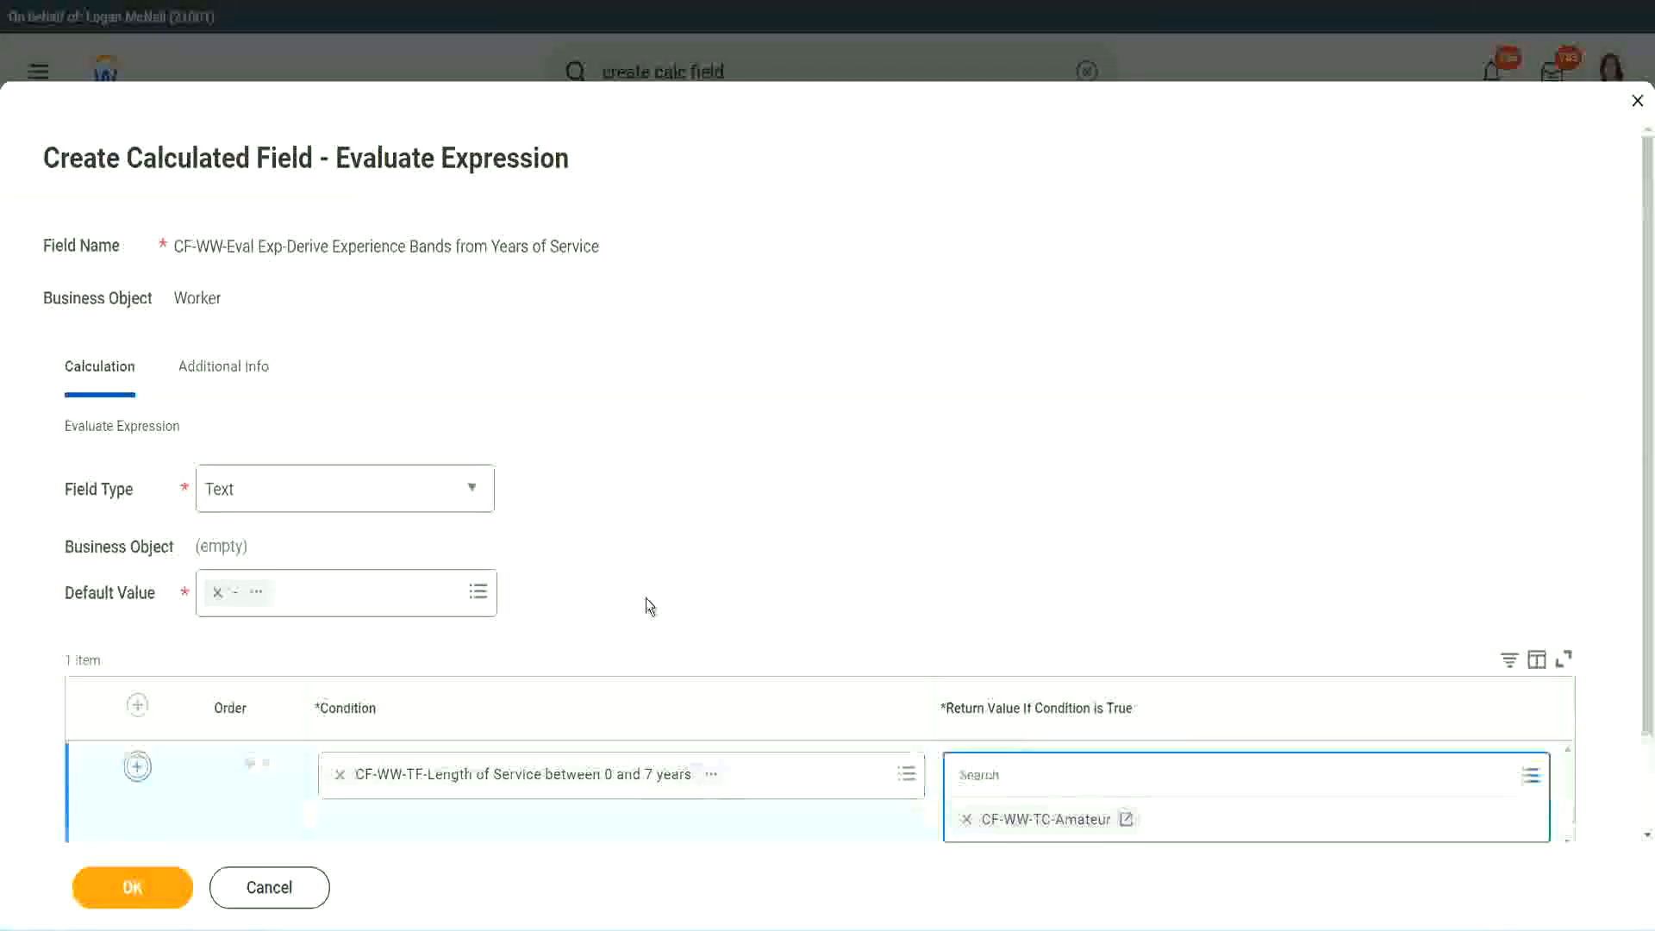
left_click(137, 766)
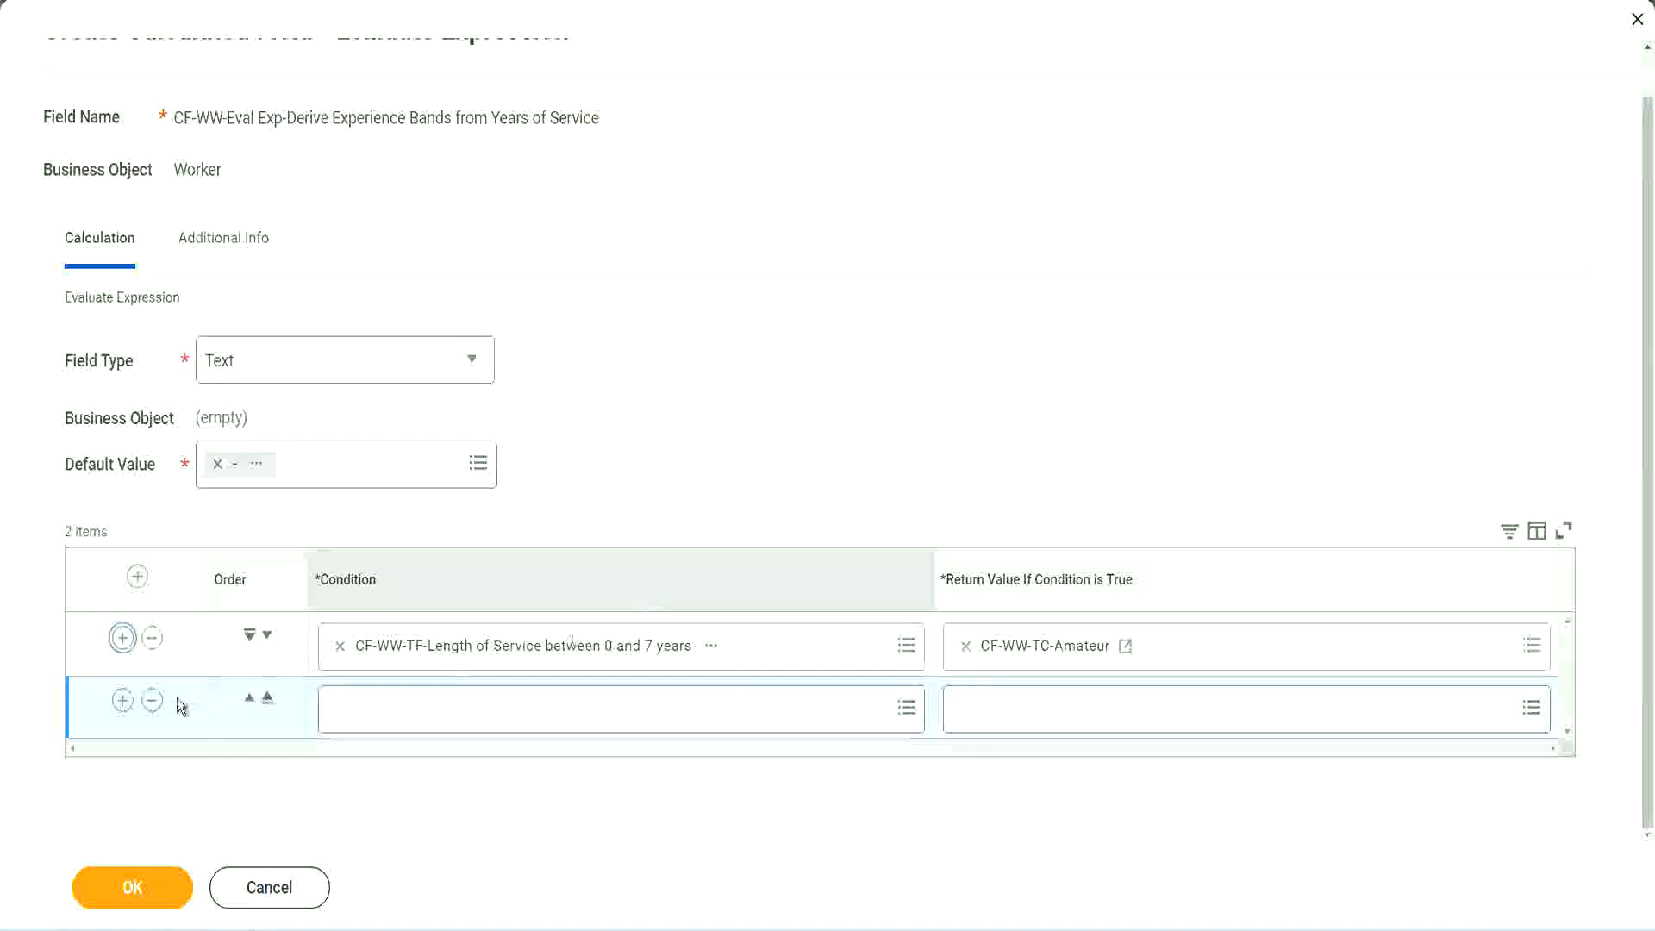
left_click(123, 700)
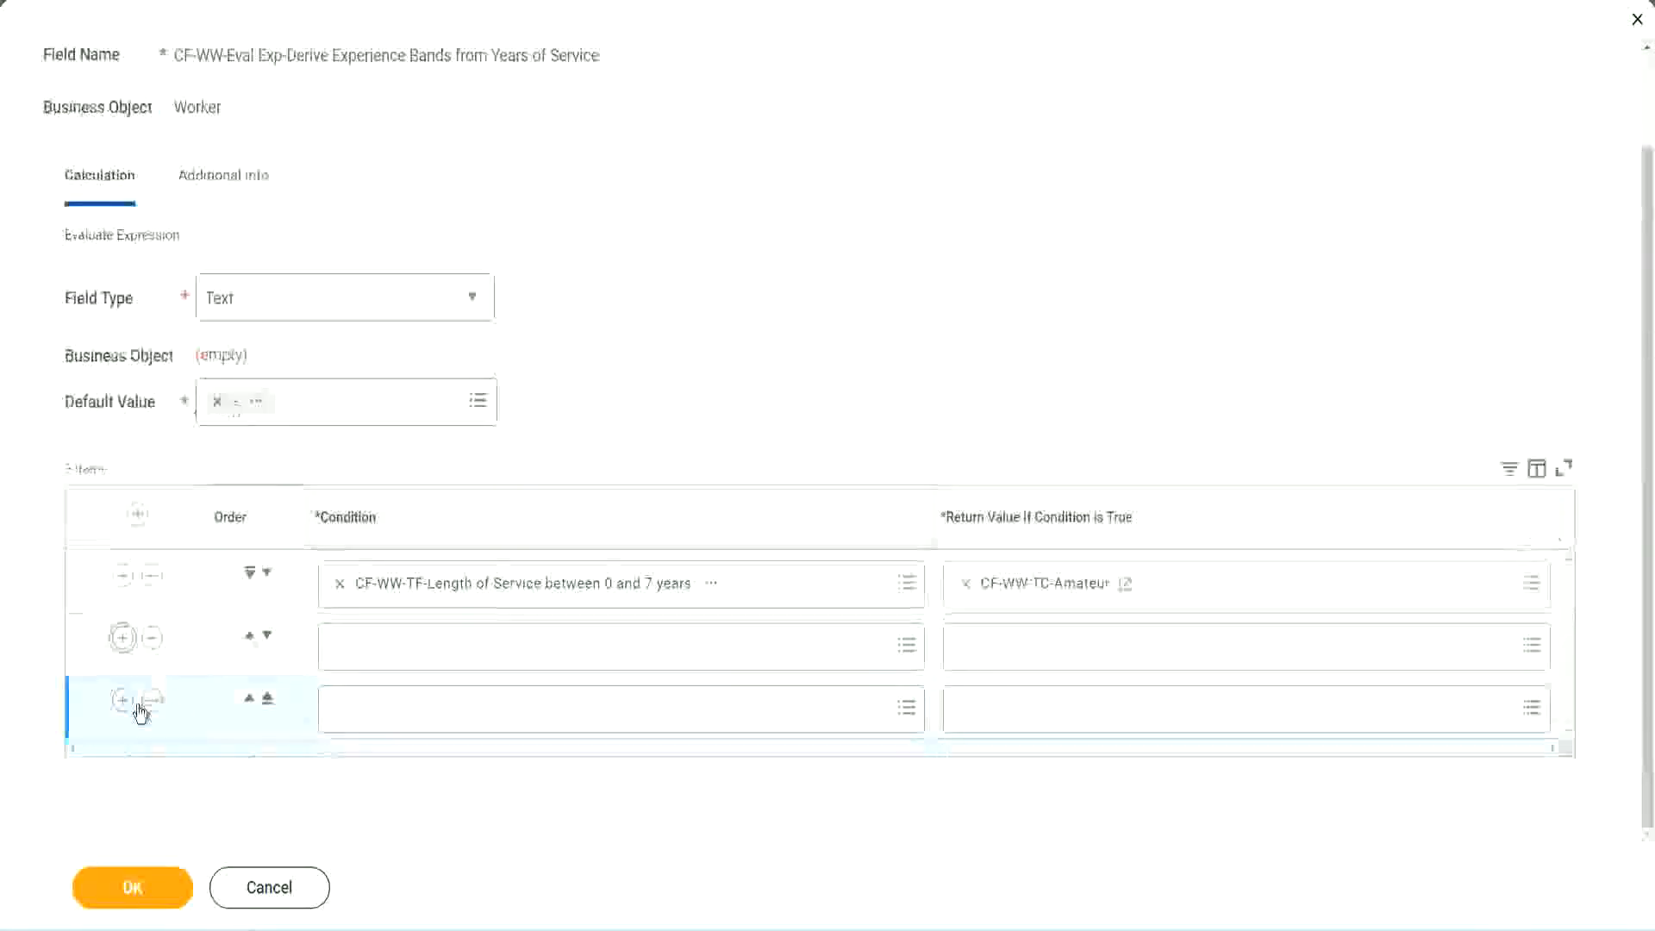
Search for cf-ww-tf and set the second row's condition to CF-WW-TF-Length of Service between 8 and 15 years.
left_click(408, 655)
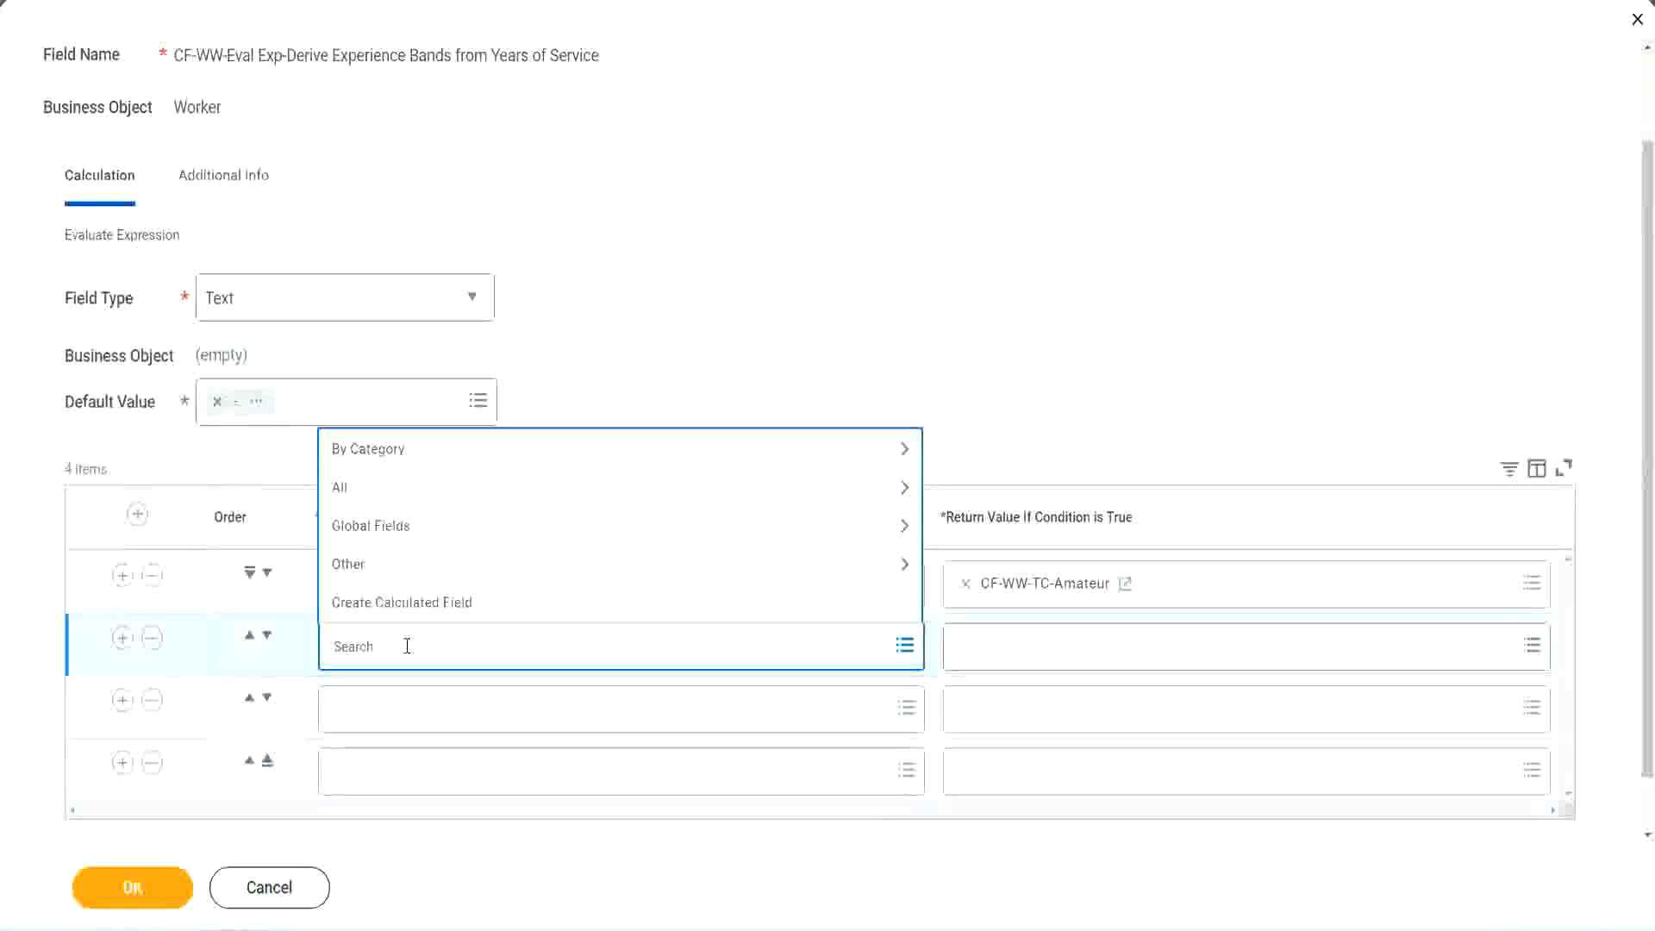
type("cf-ww")
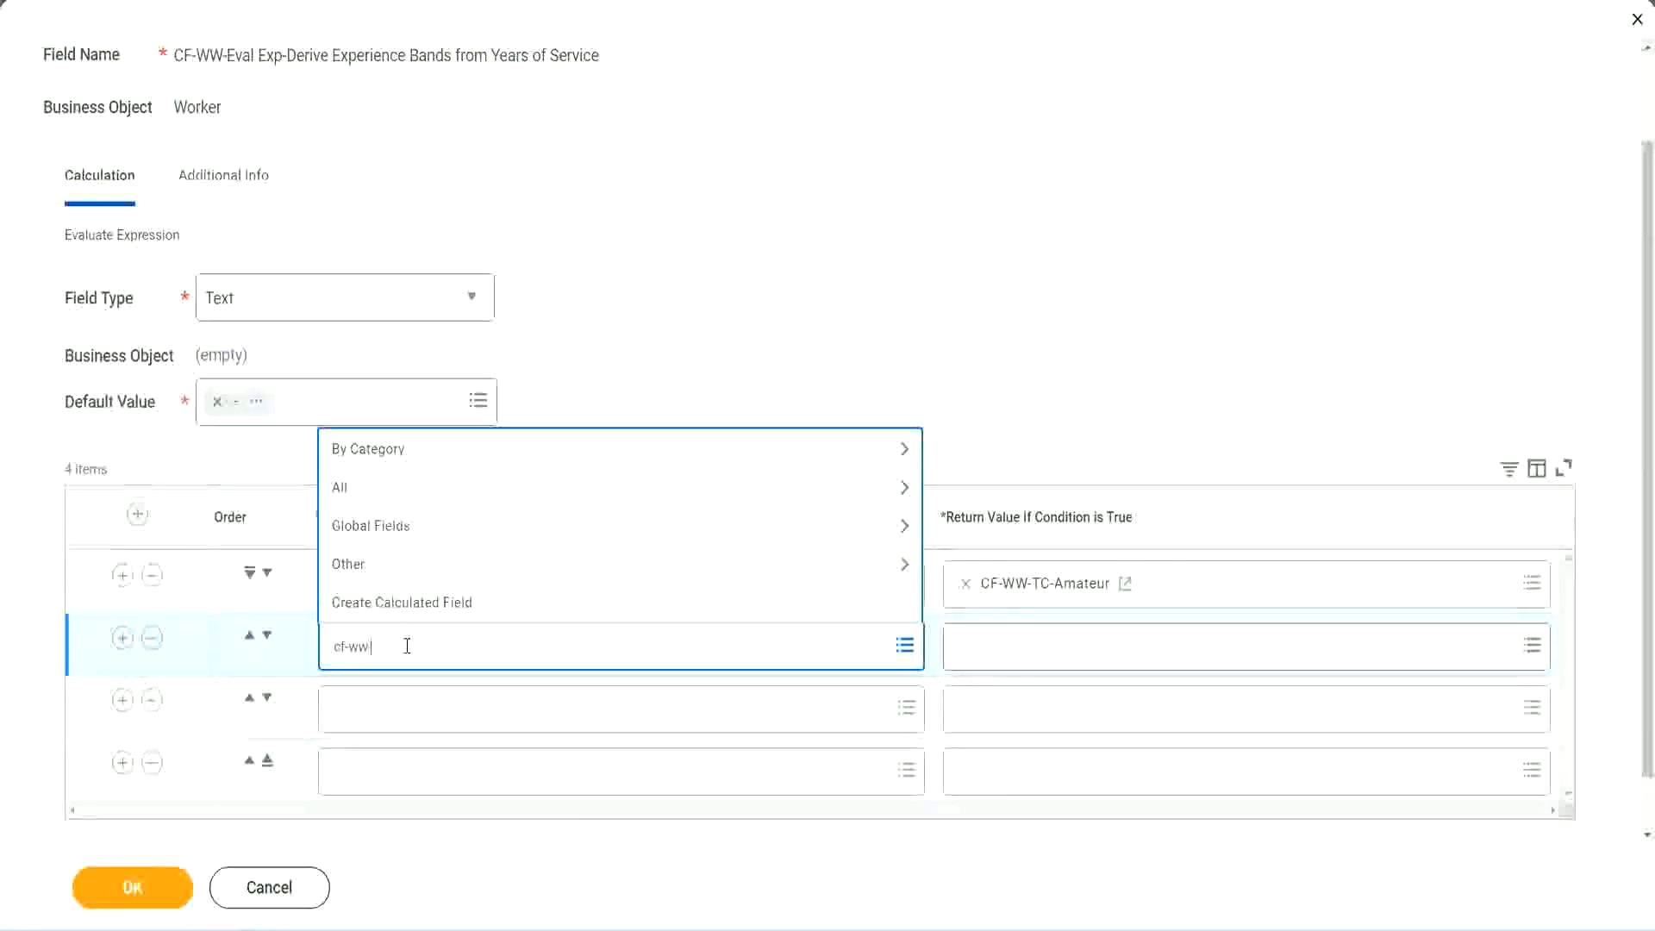
type("-tc")
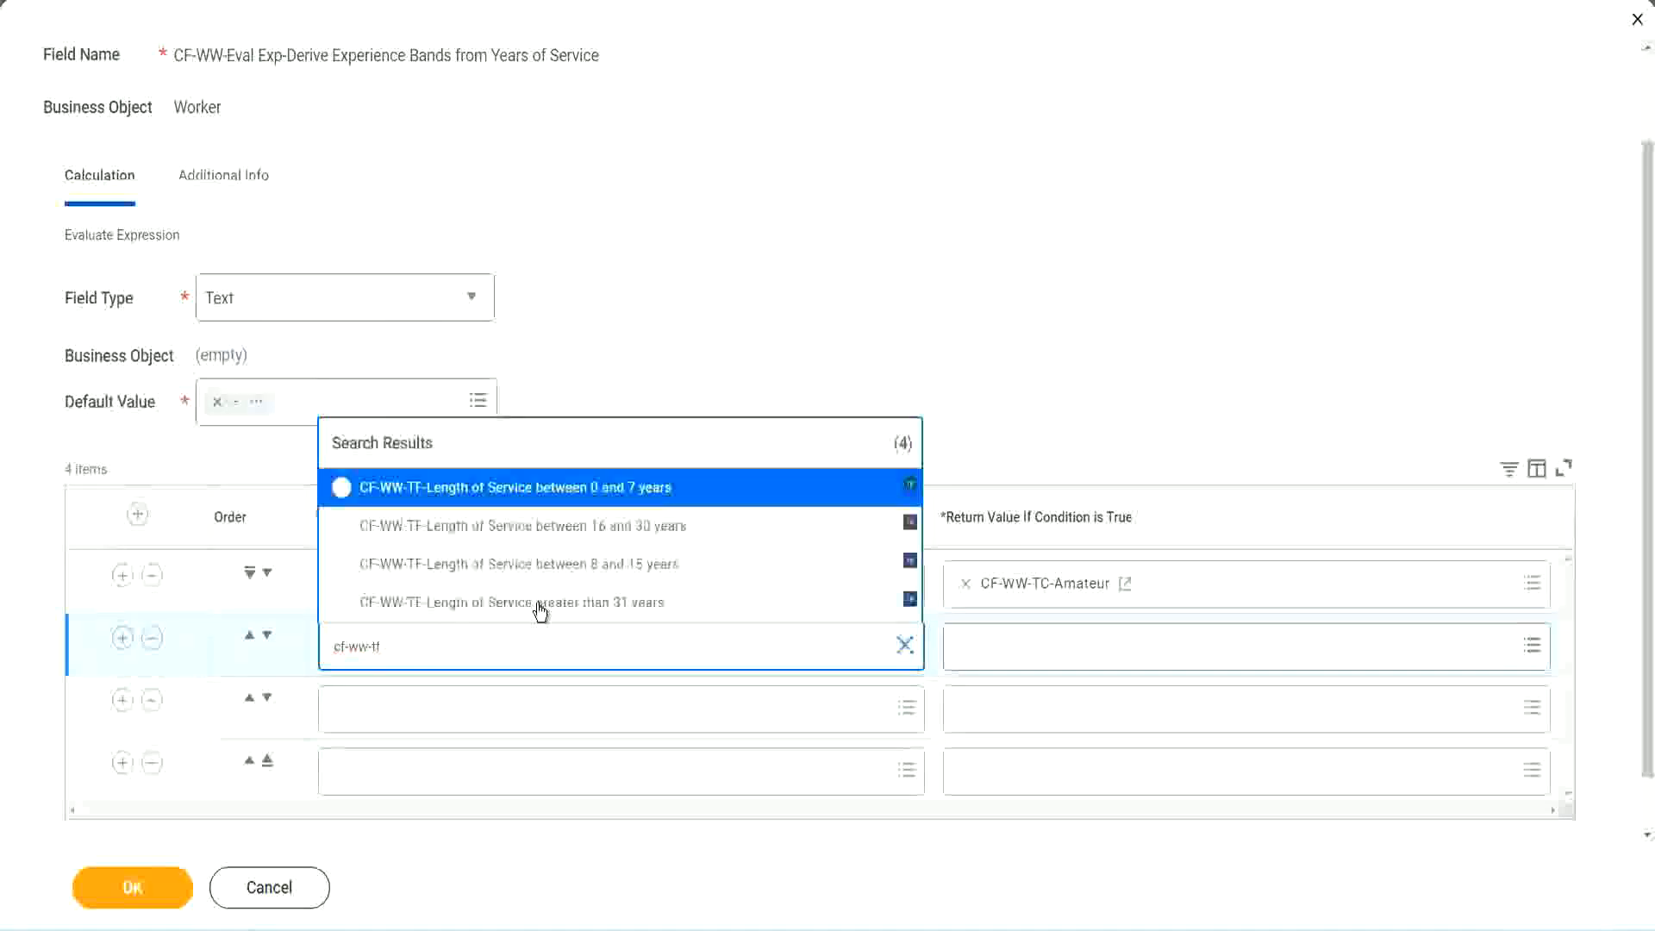
left_click(639, 569)
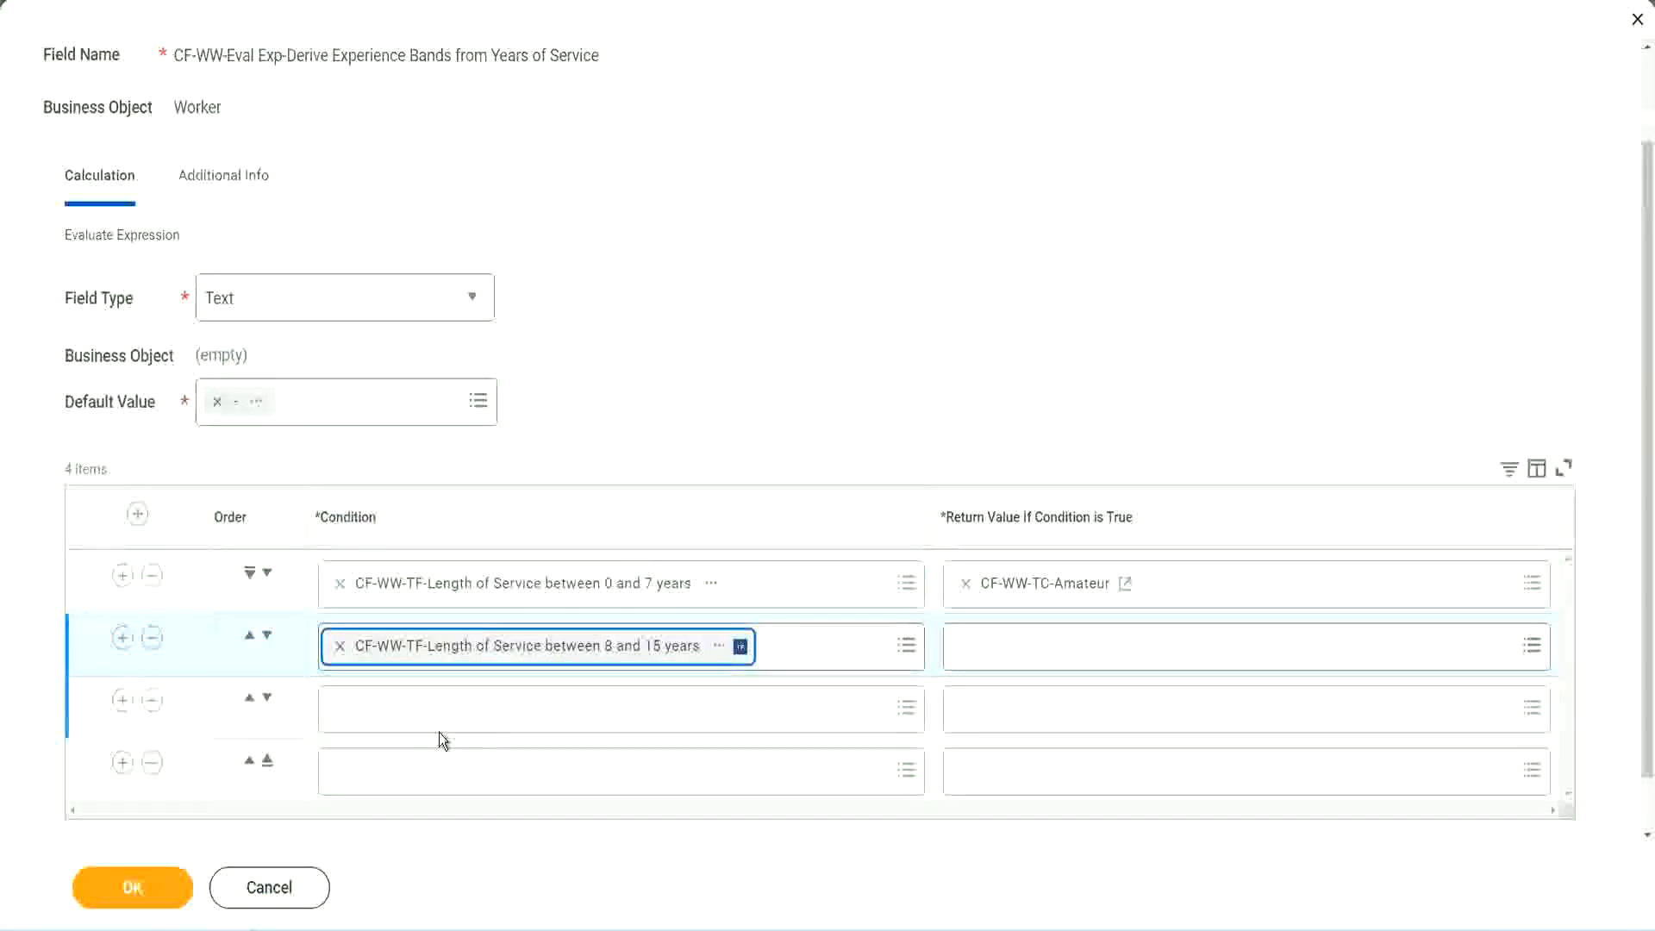
Search for cf-ww-tf and set the third row's condition to CF-WW-TF-Length of Service between 16 and 30 years.
left_click(417, 707)
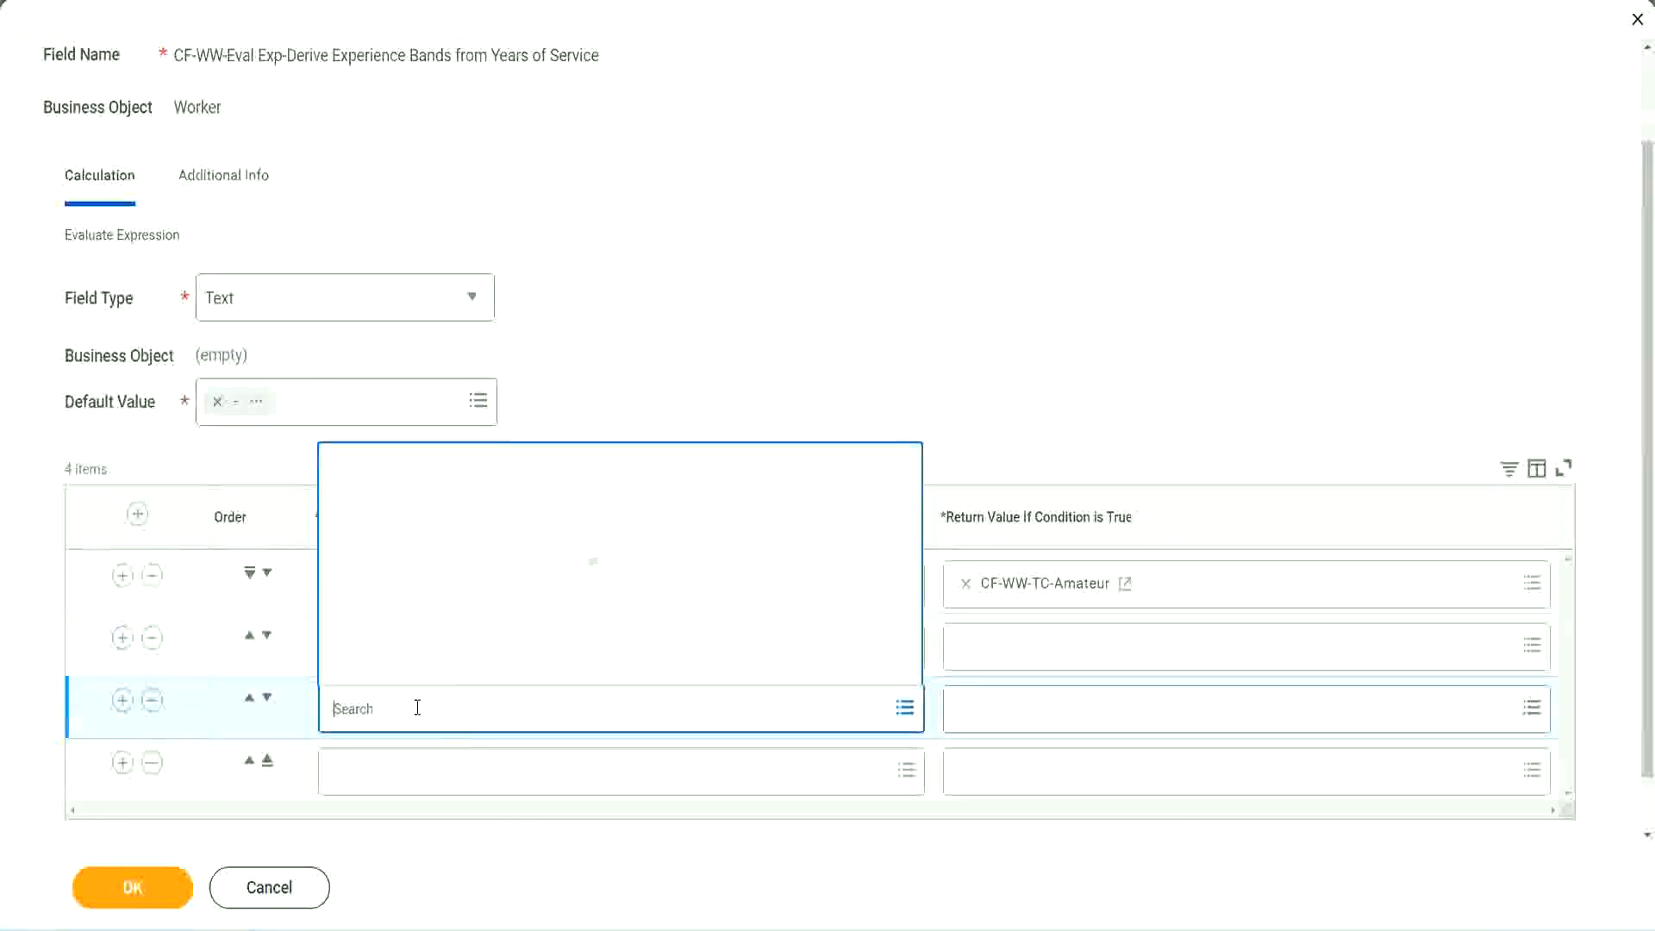
type("cf-ww-tf")
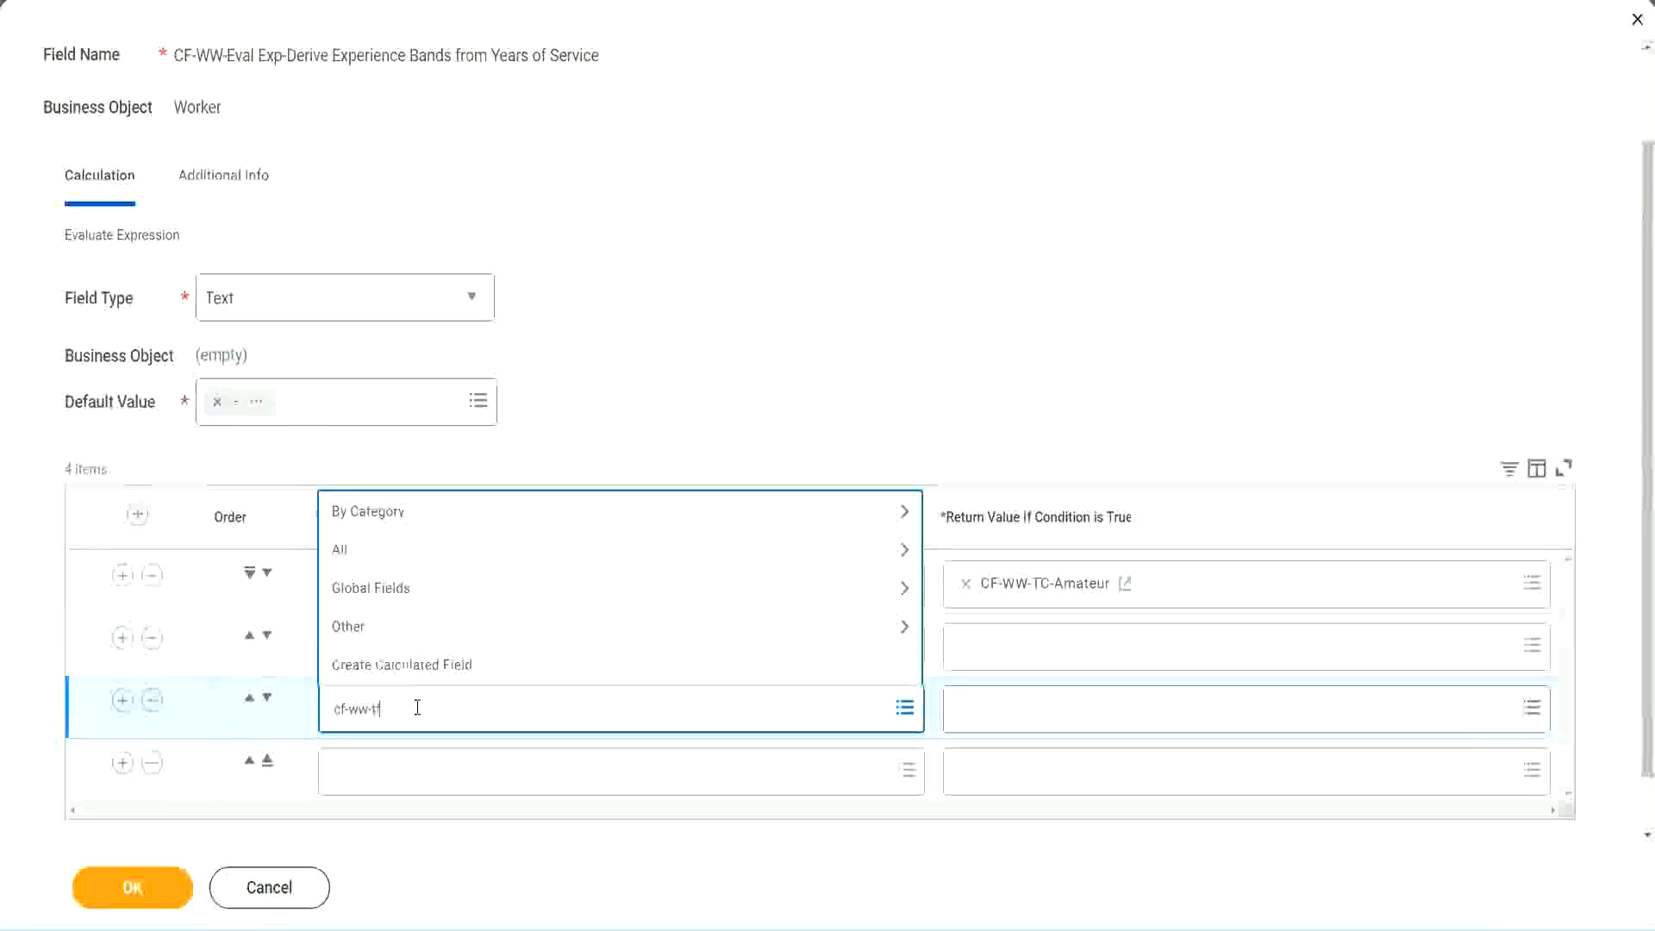
key("Return")
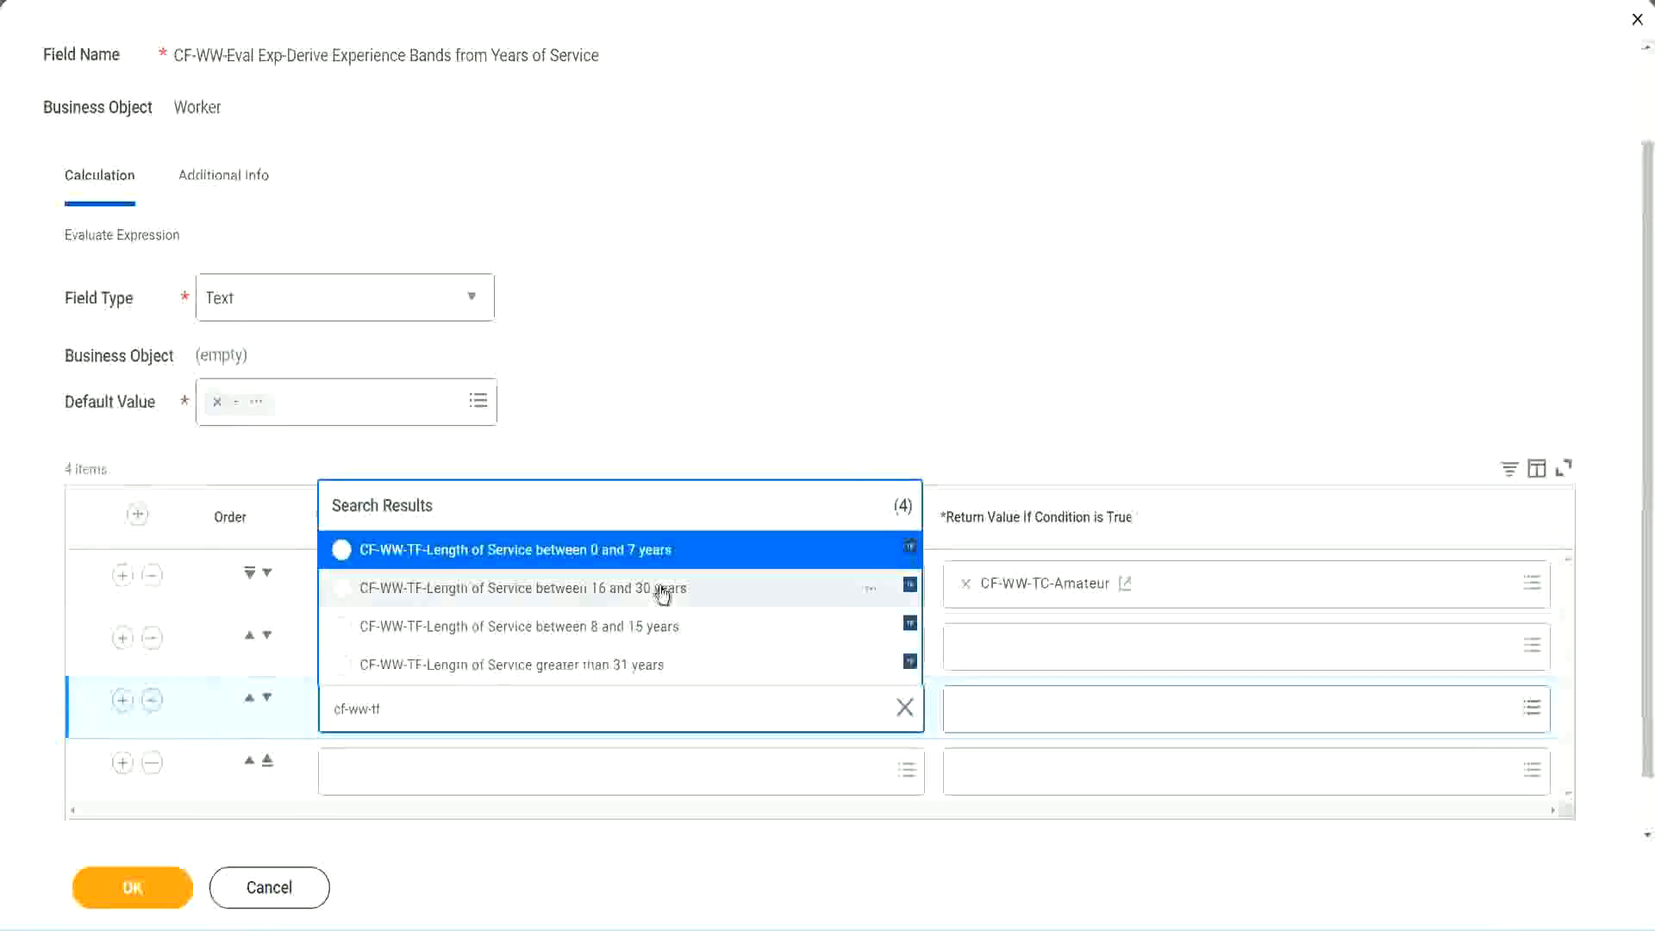
left_click(664, 597)
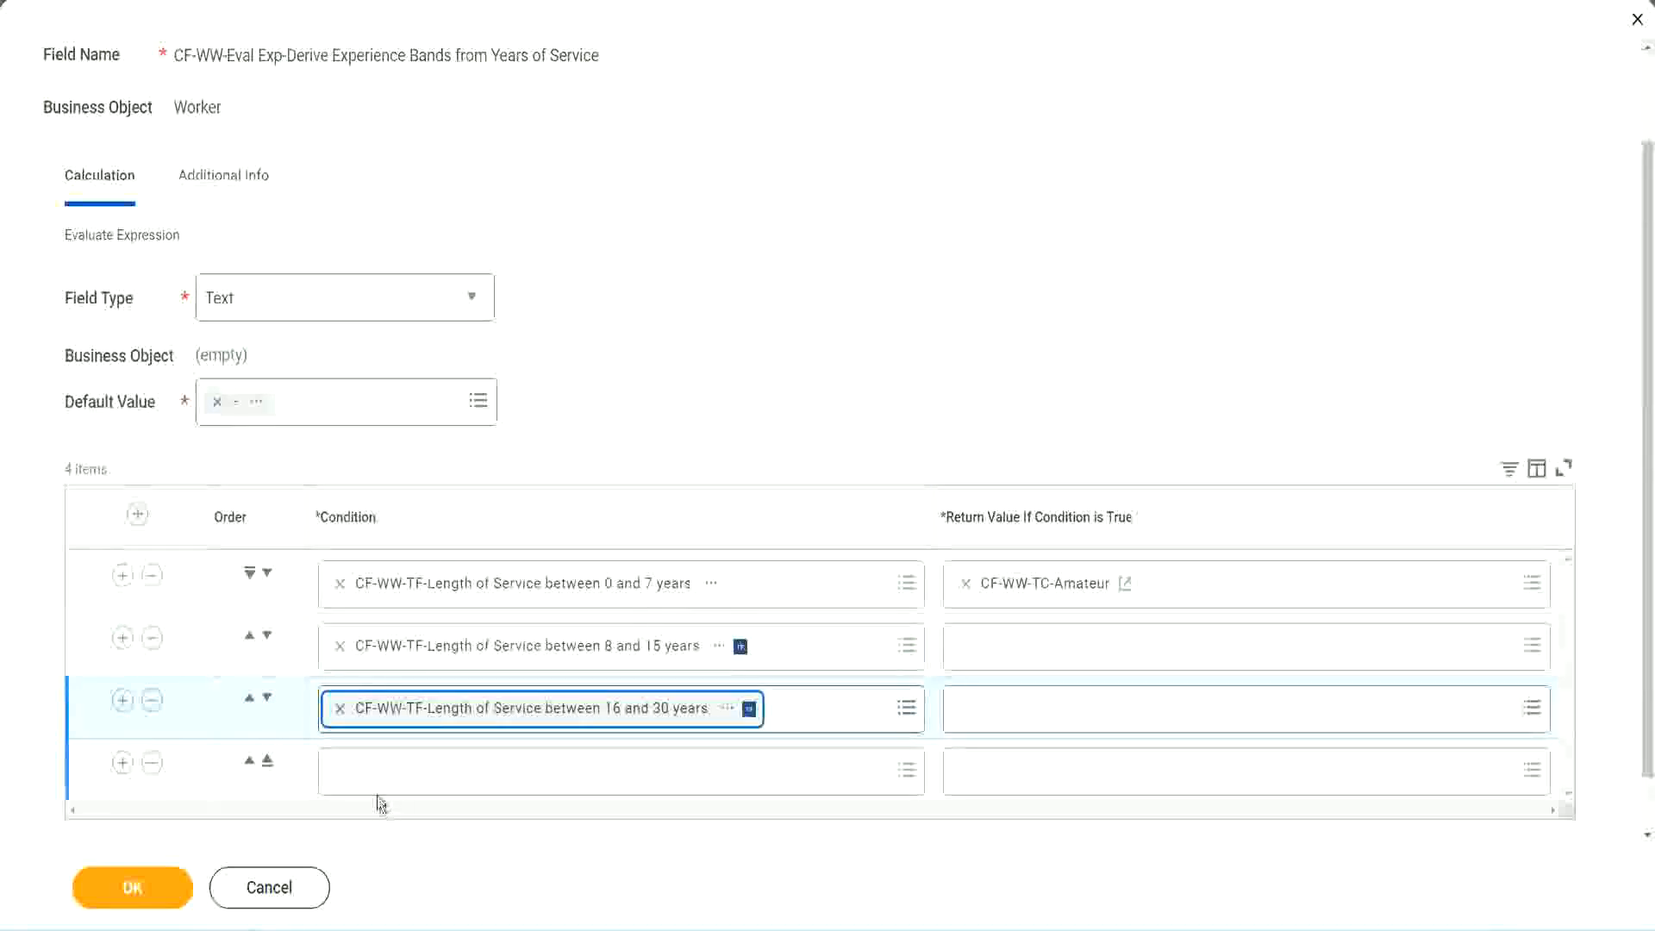
Set the fourth row's condition to CF-WW-TF-Length of Service greater than 31 years.
left_click(392, 774)
type("c")
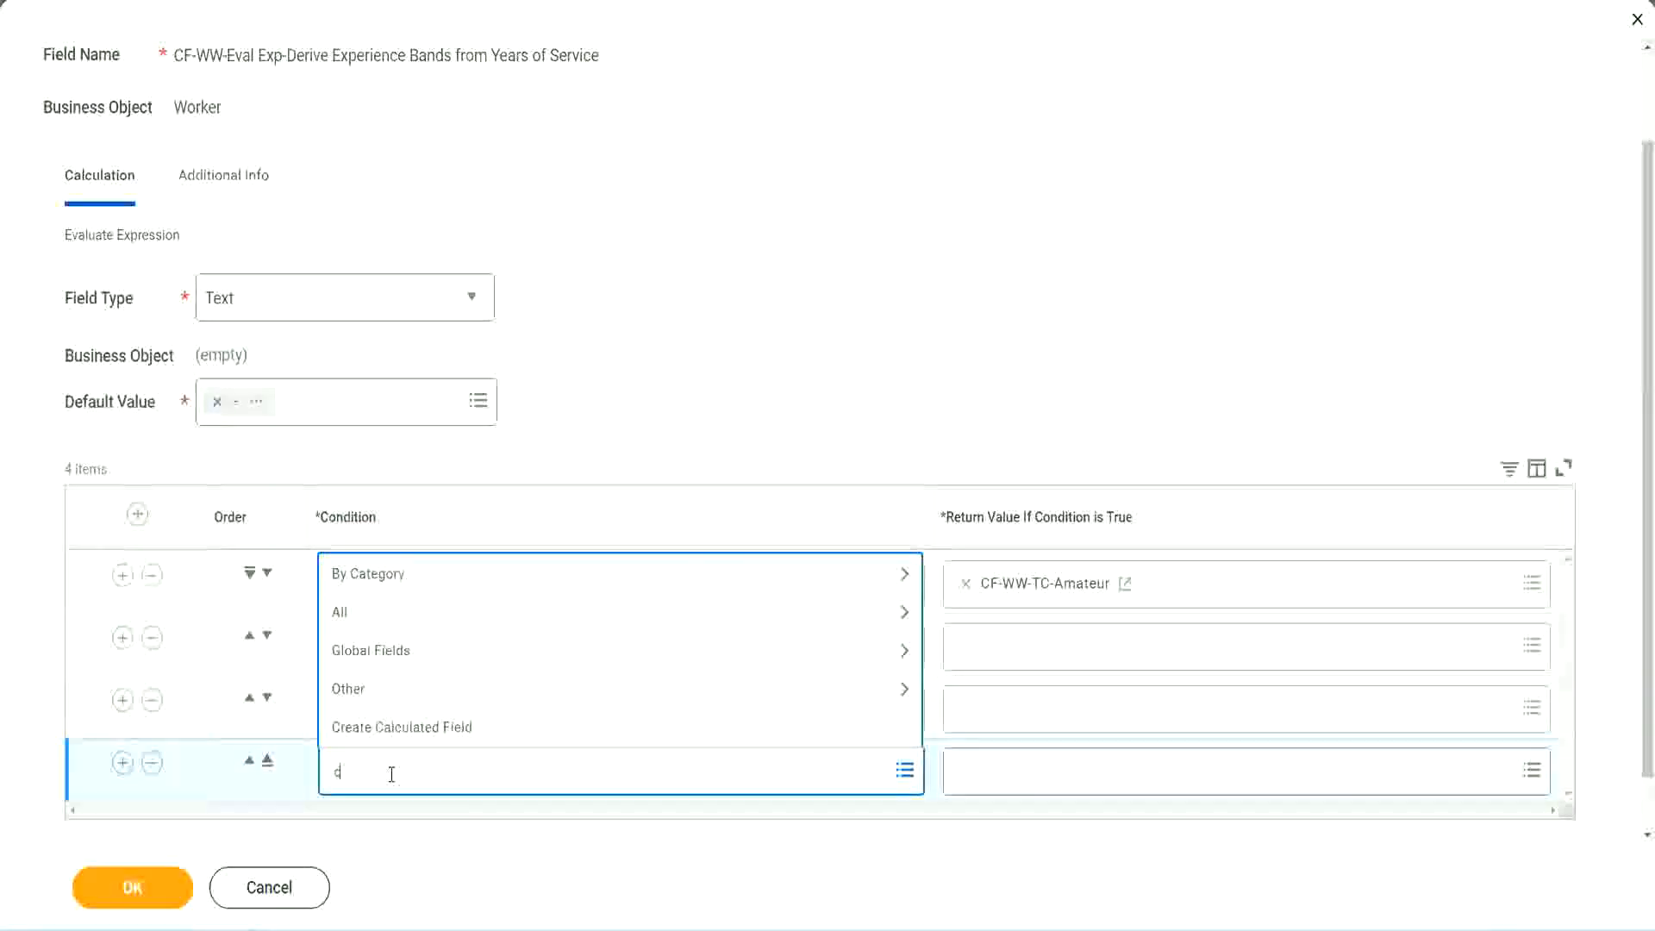
type("f-ww")
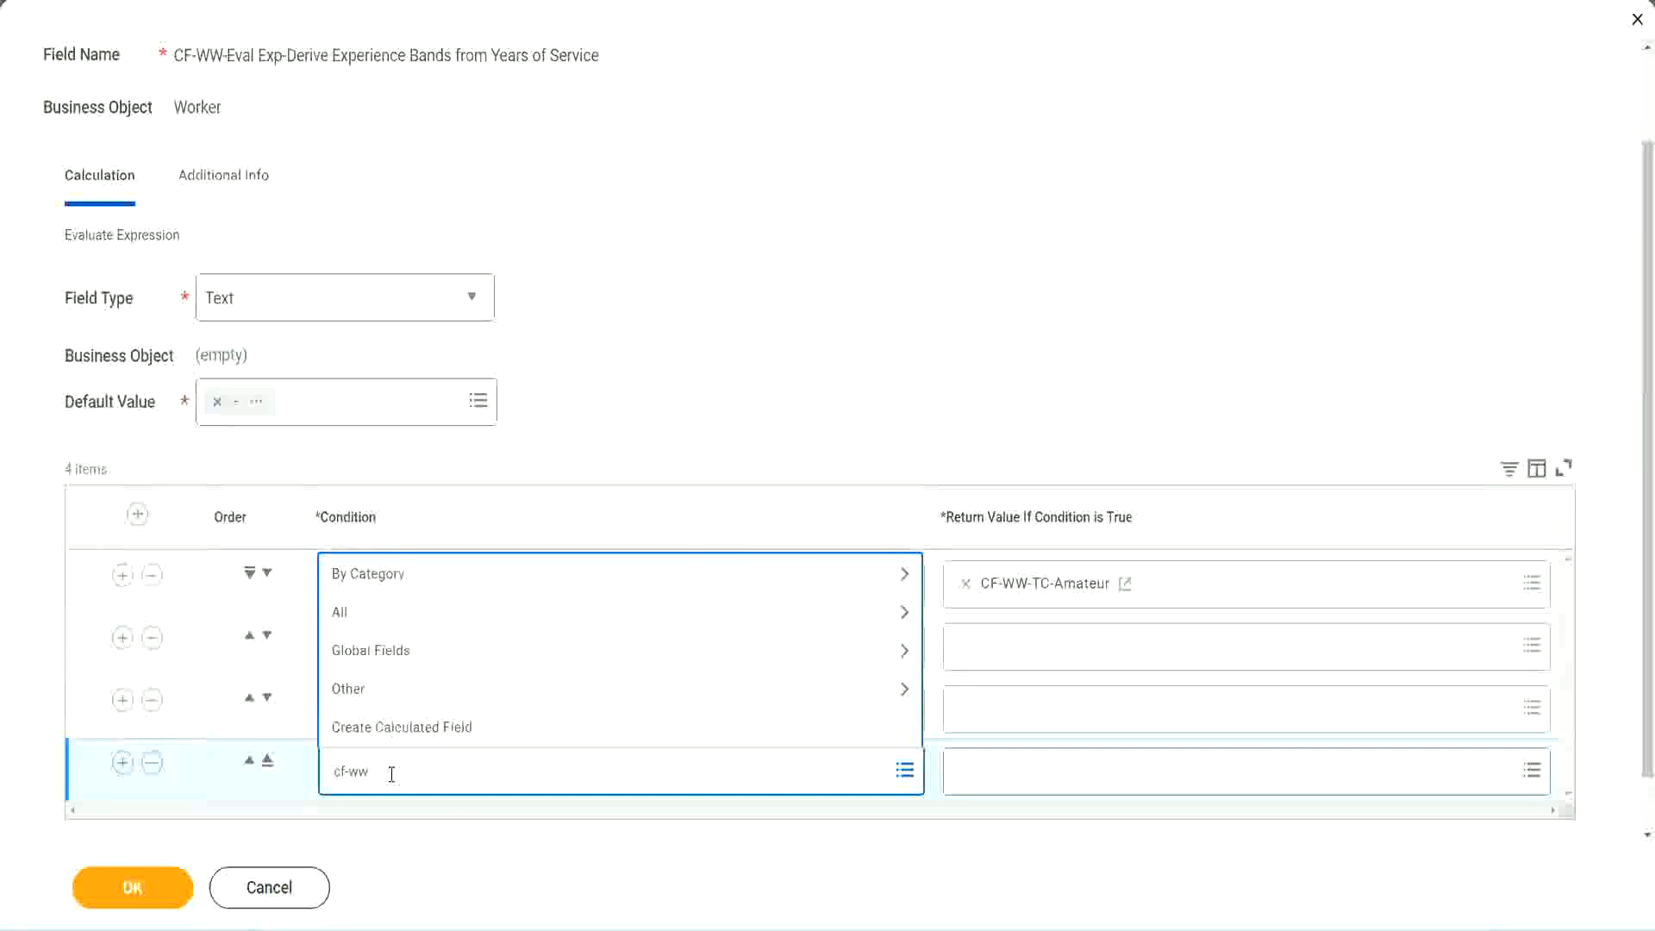
type(" tf 31")
key("Return")
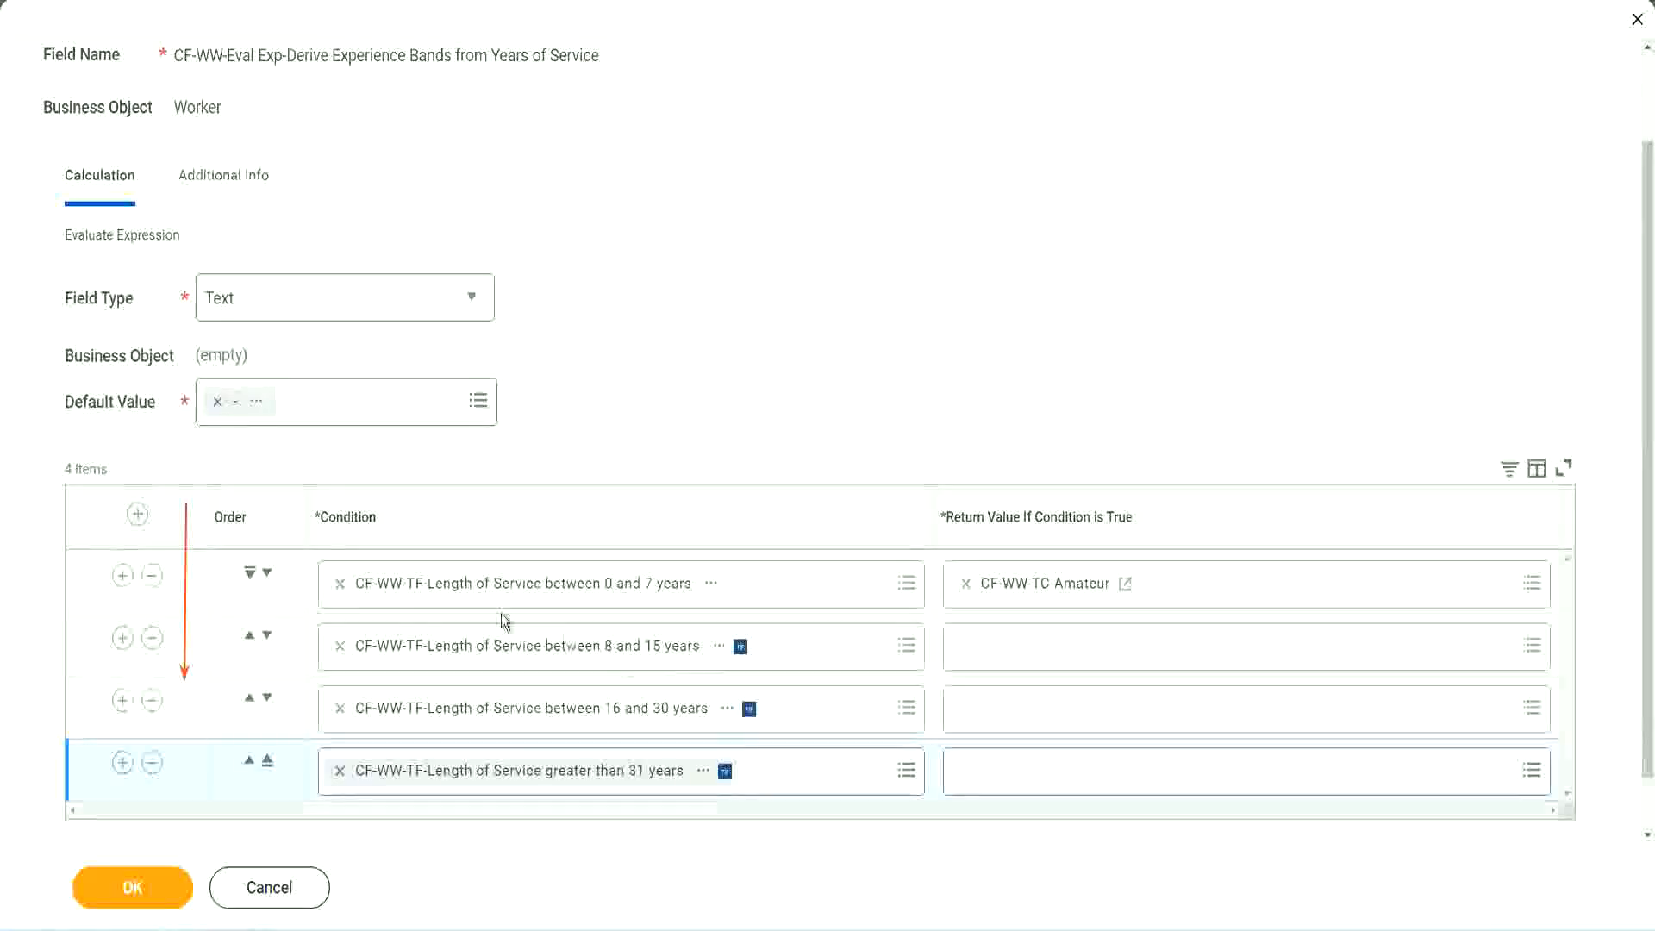
Move the 8 to 15 years row up and back to second place, copying the name CF-WW-TC-Amateur as text in between.
left_click(250, 640)
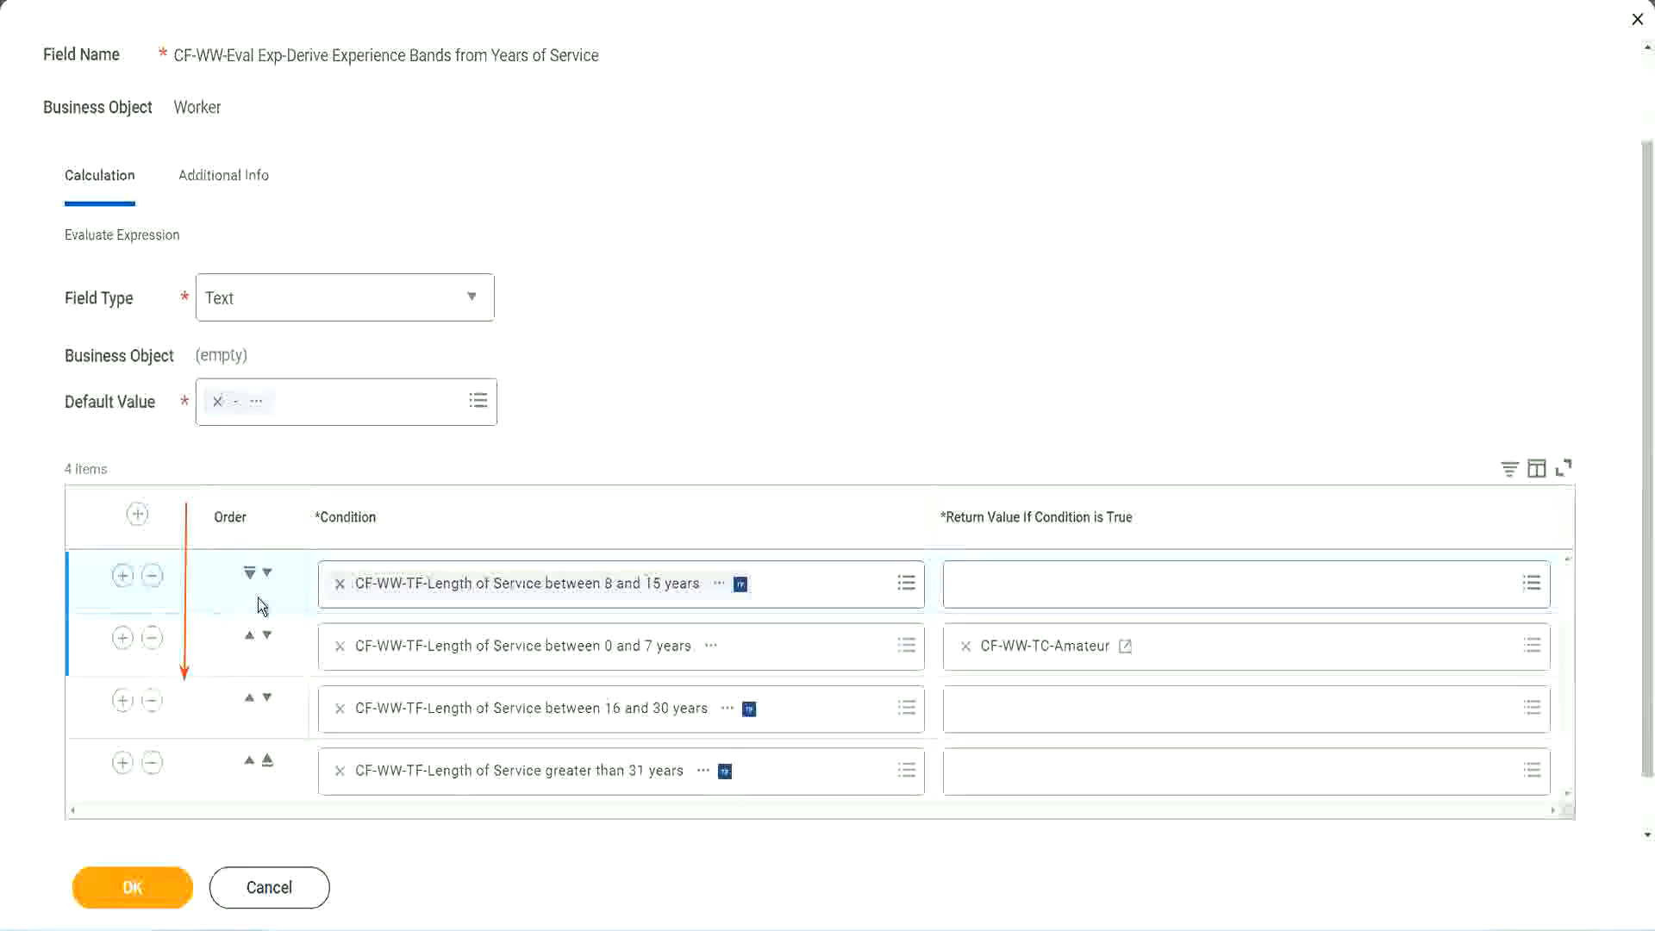
left_click(267, 573)
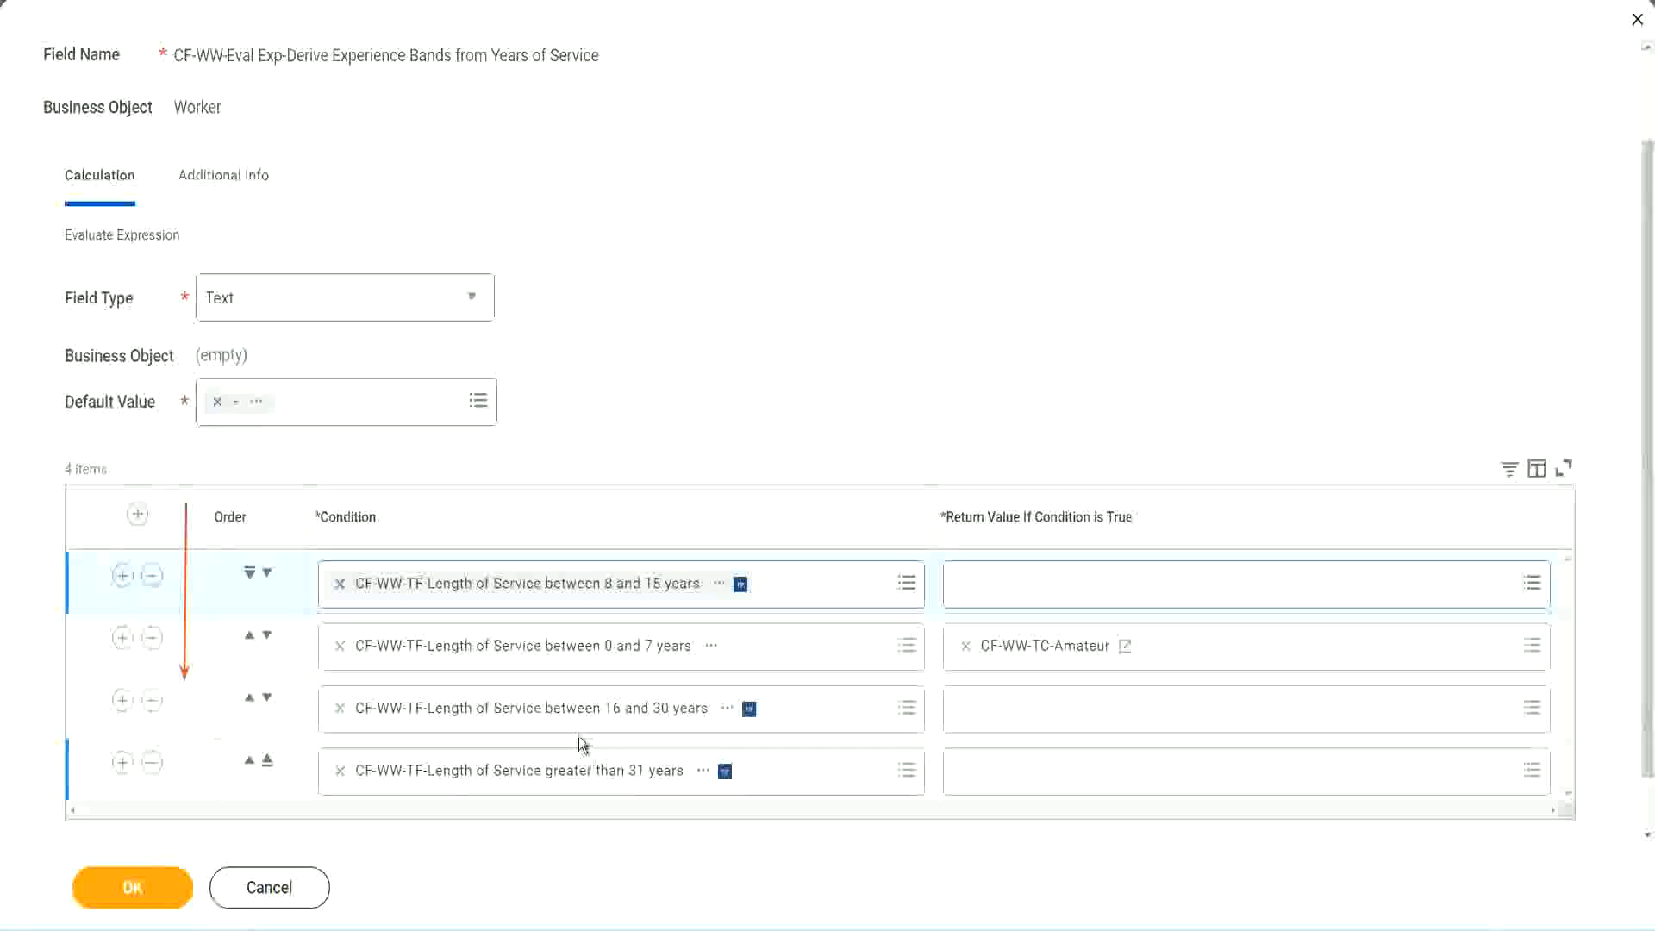
right_click(1049, 660)
left_click(1089, 747)
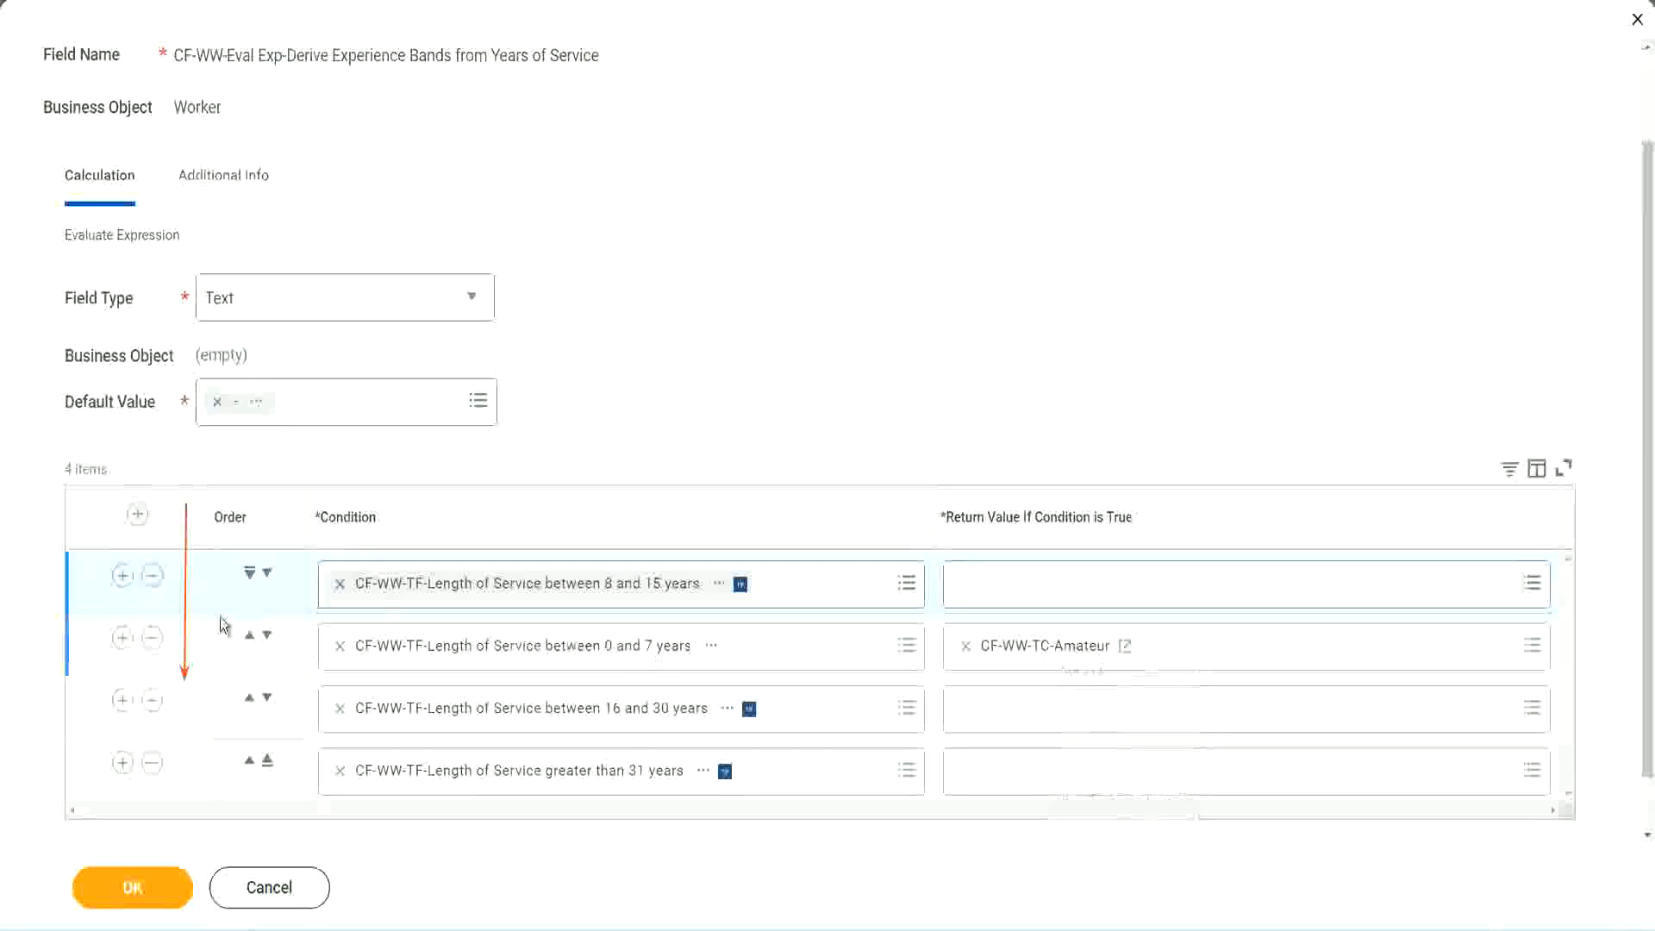
left_click(267, 572)
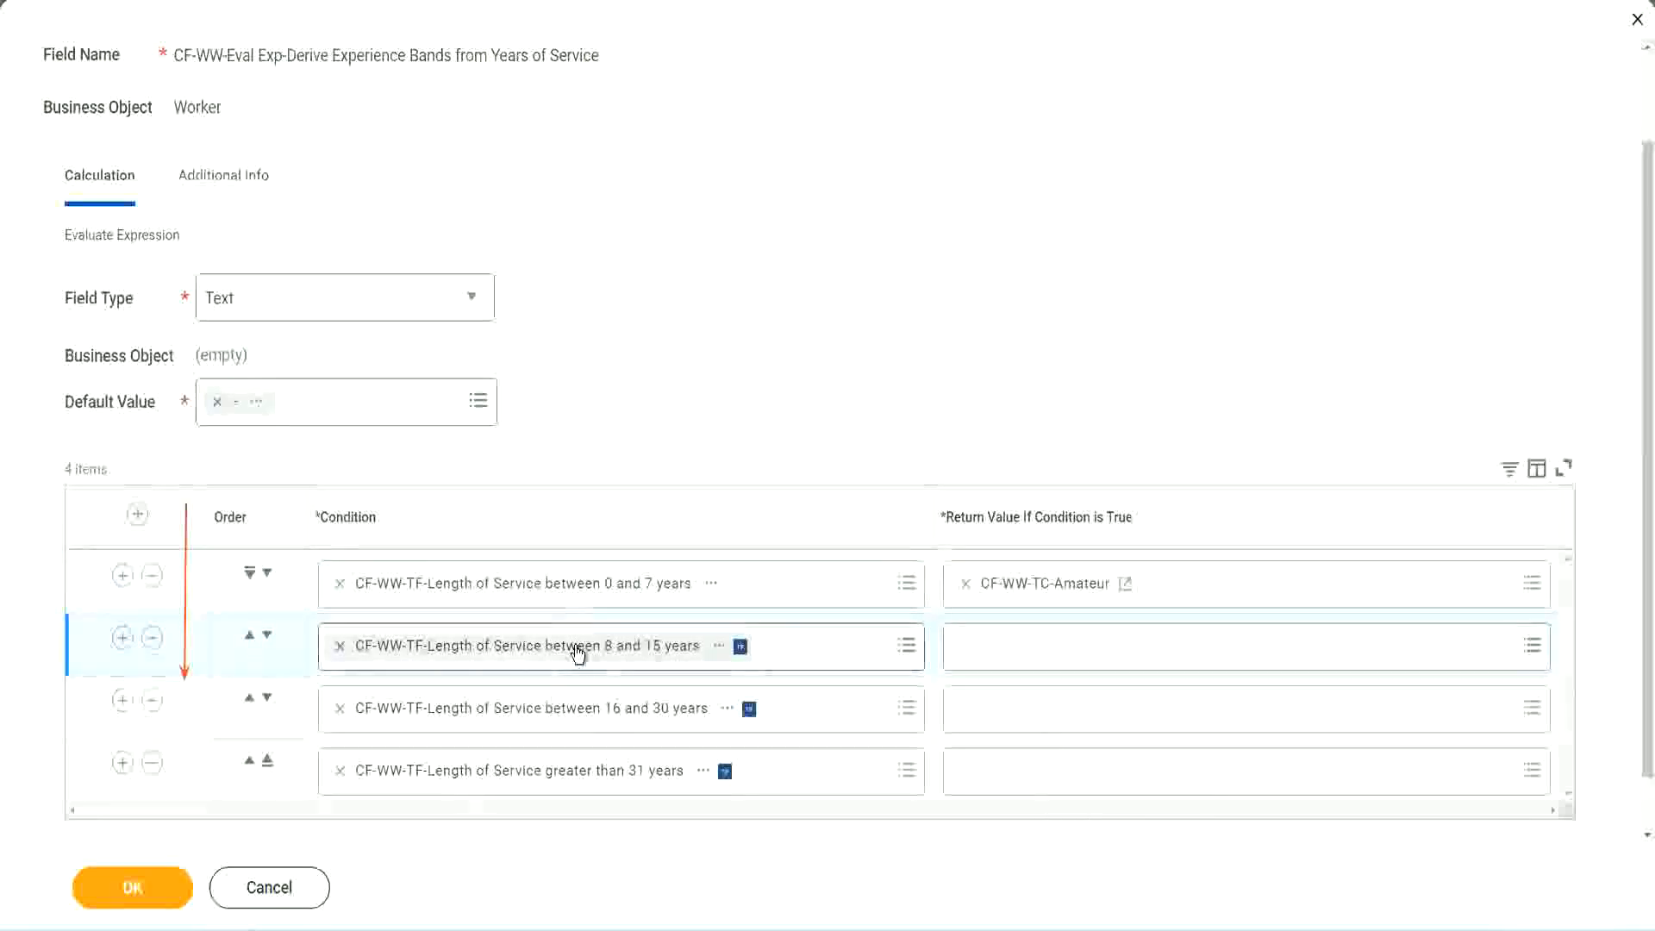
Create a calculated field for the second row's return value, named CF-WW-TC-Experienced, with business object Global and function Text Constant.
left_click(971, 648)
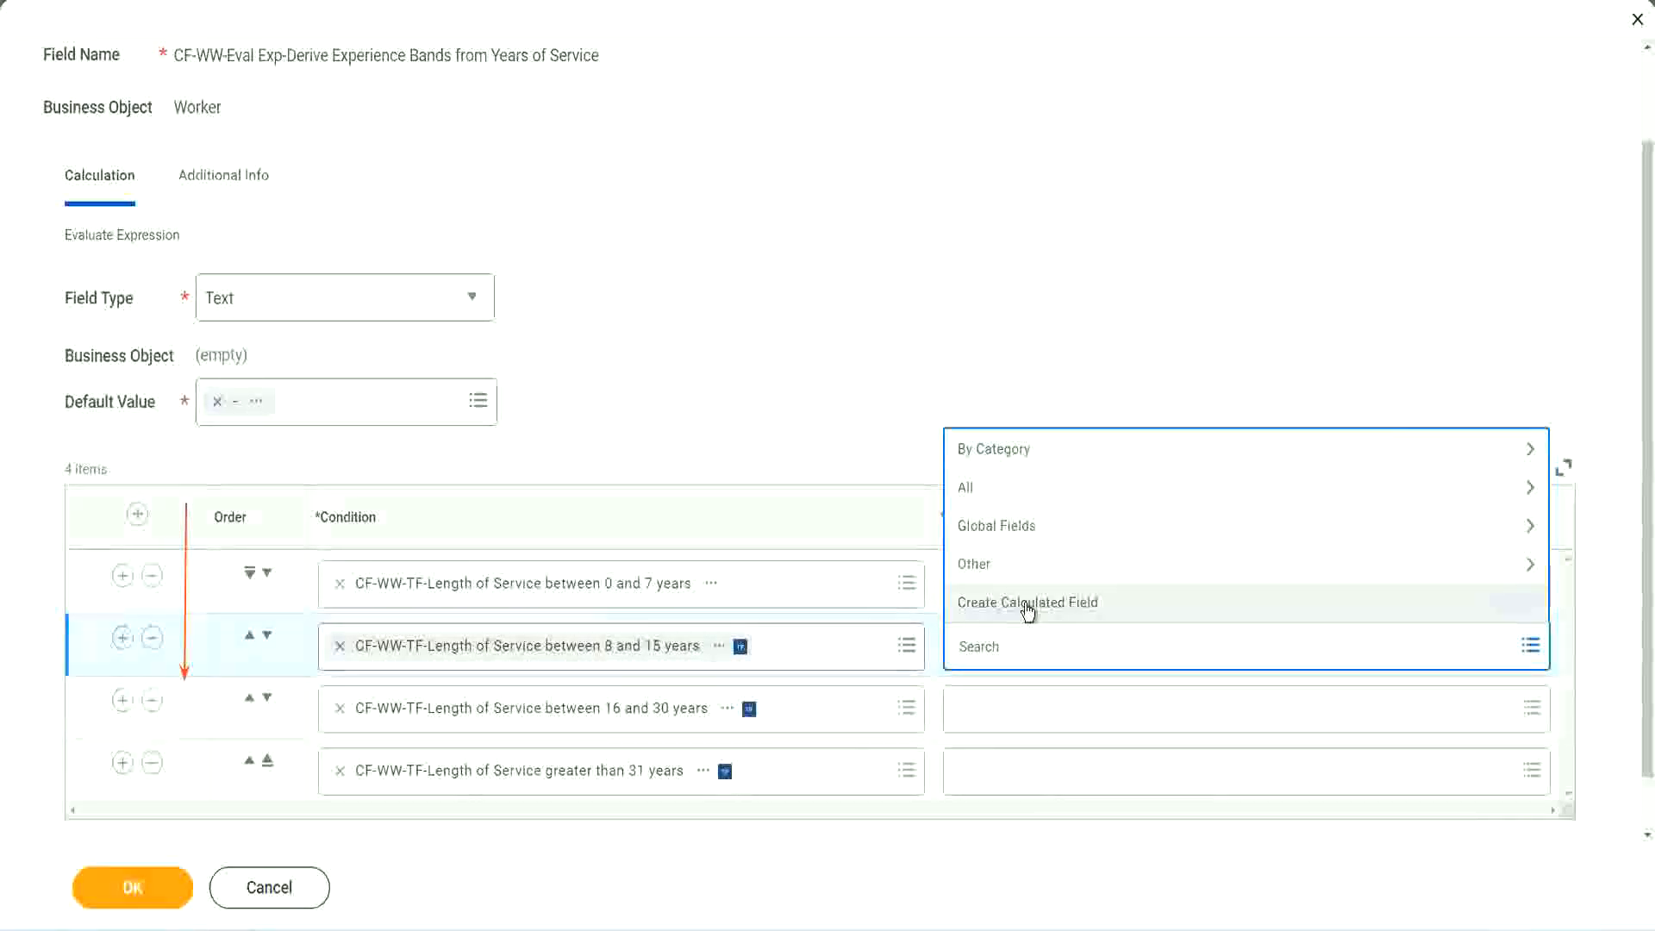
left_click(1026, 606)
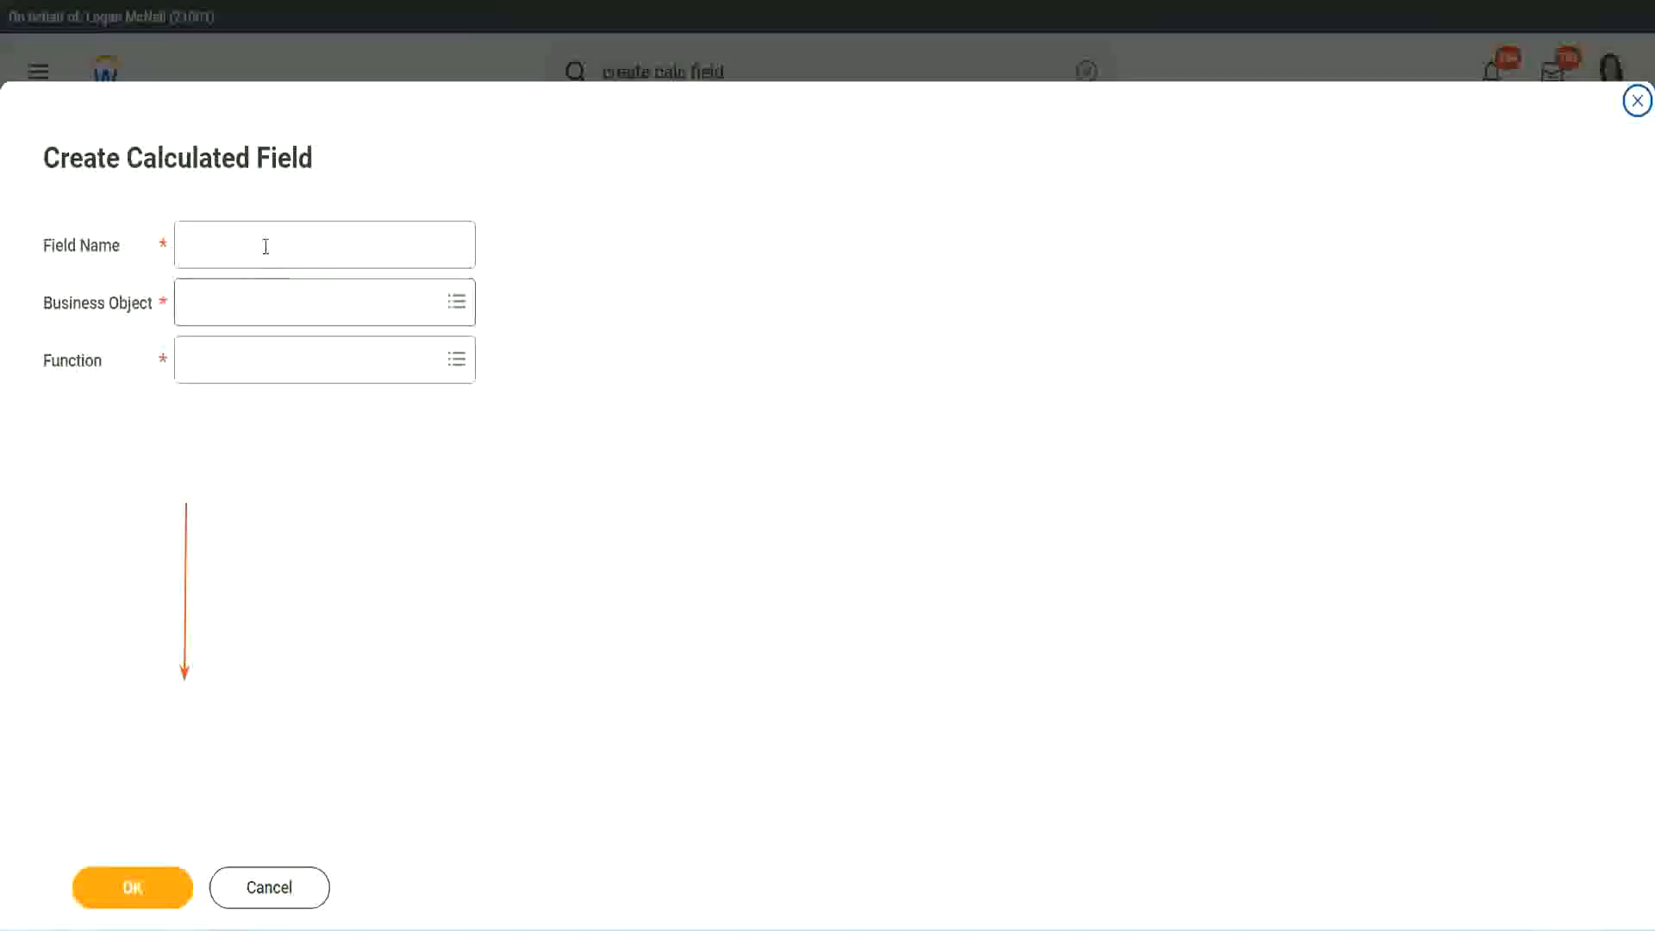
left_click(263, 244)
key("ctrl+v")
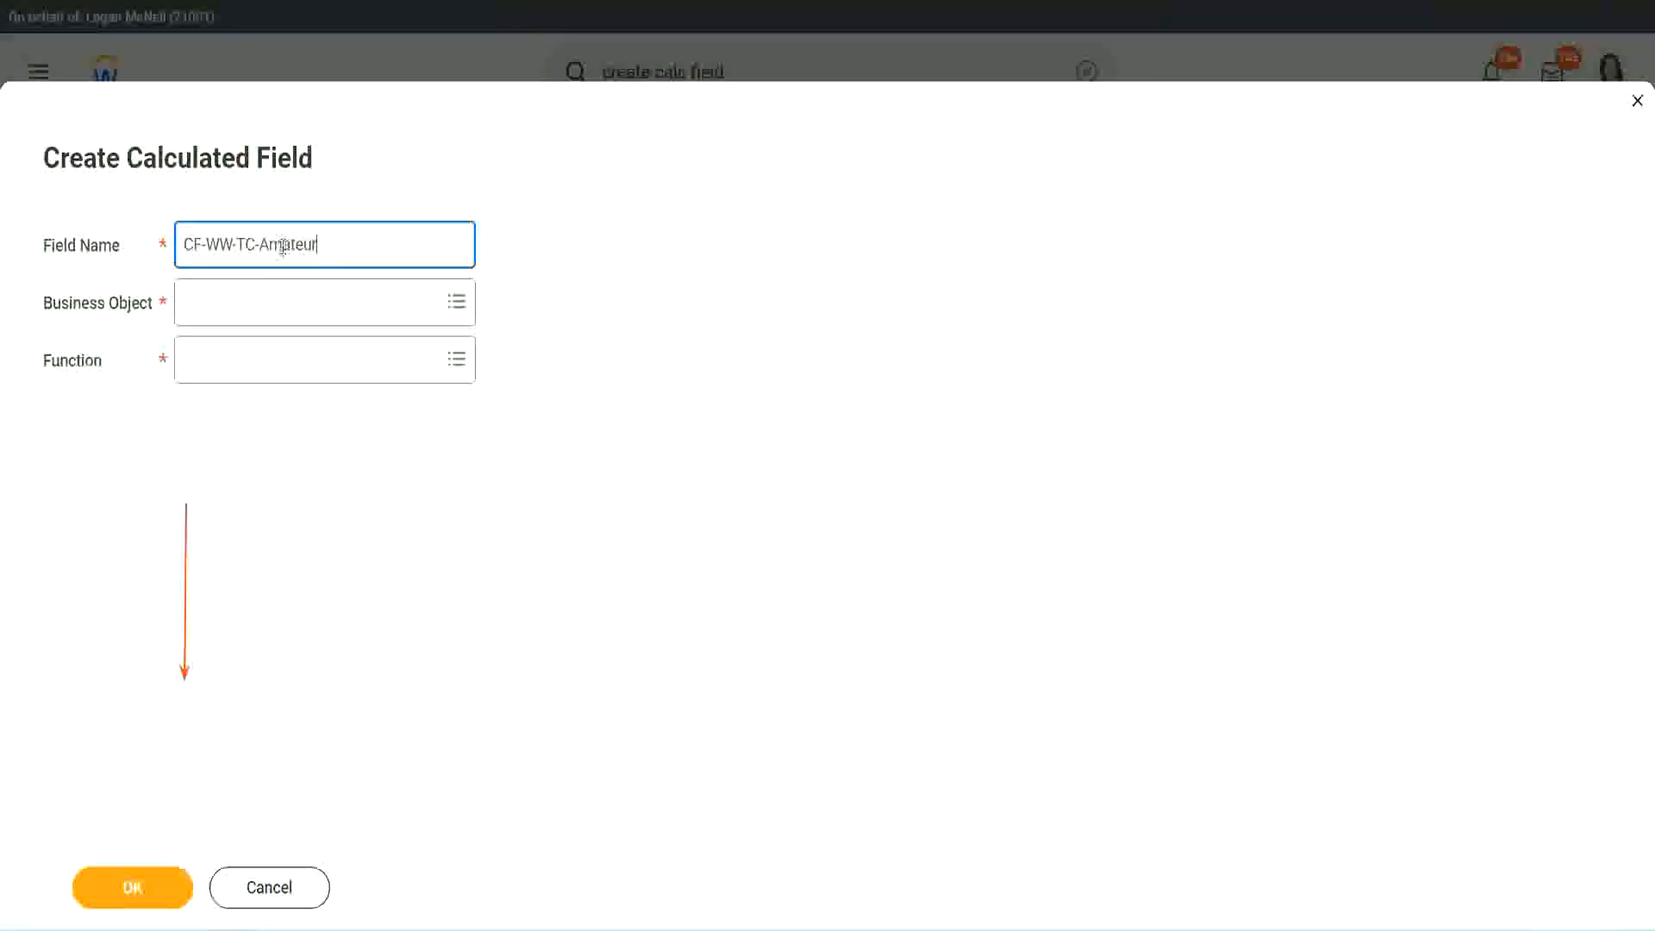
double_click(282, 246)
type("Expe")
type("rienced")
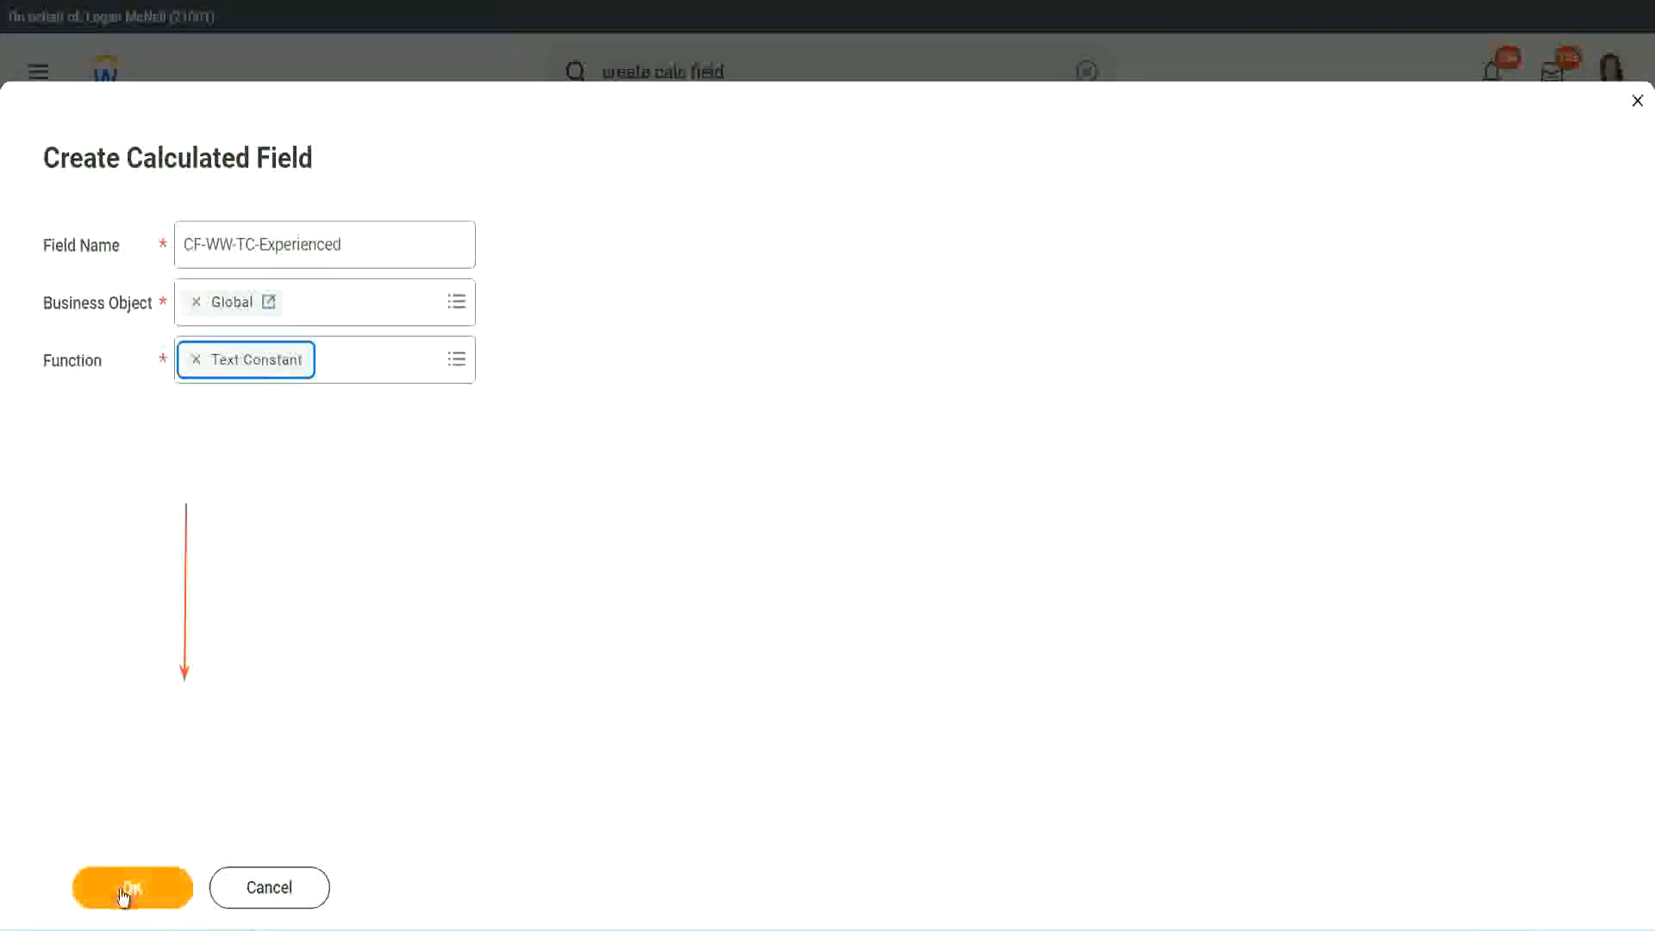
Proceed to the new field's definition, enter Experienced as the text constant, and save it.
left_click(125, 889)
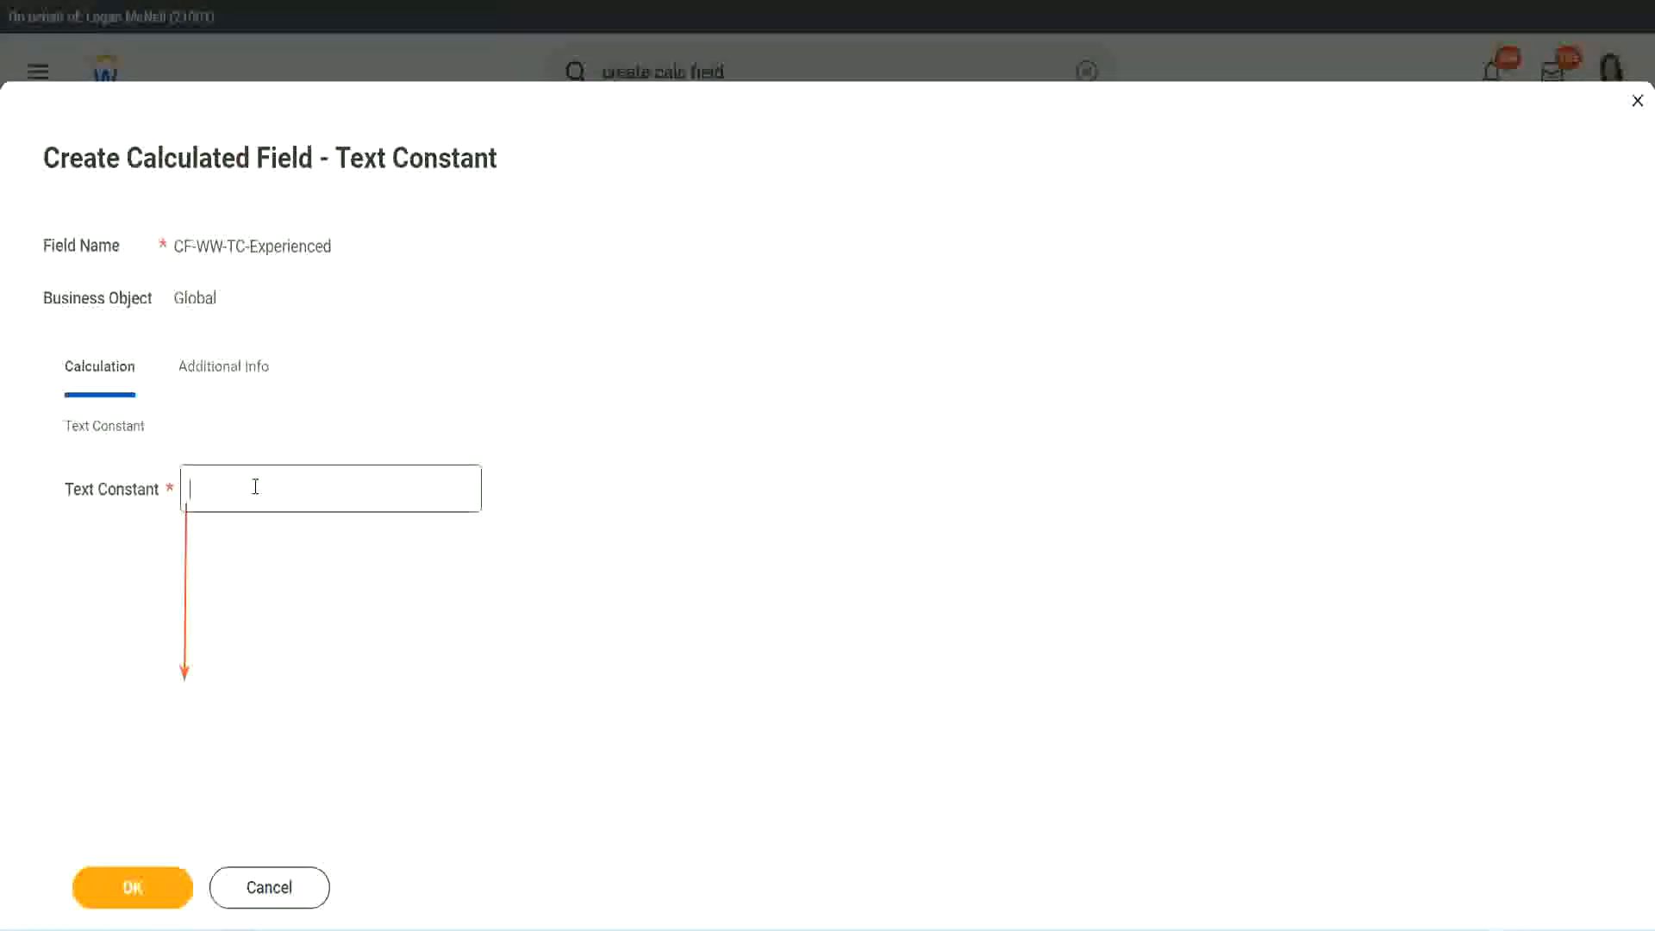
left_click(252, 490)
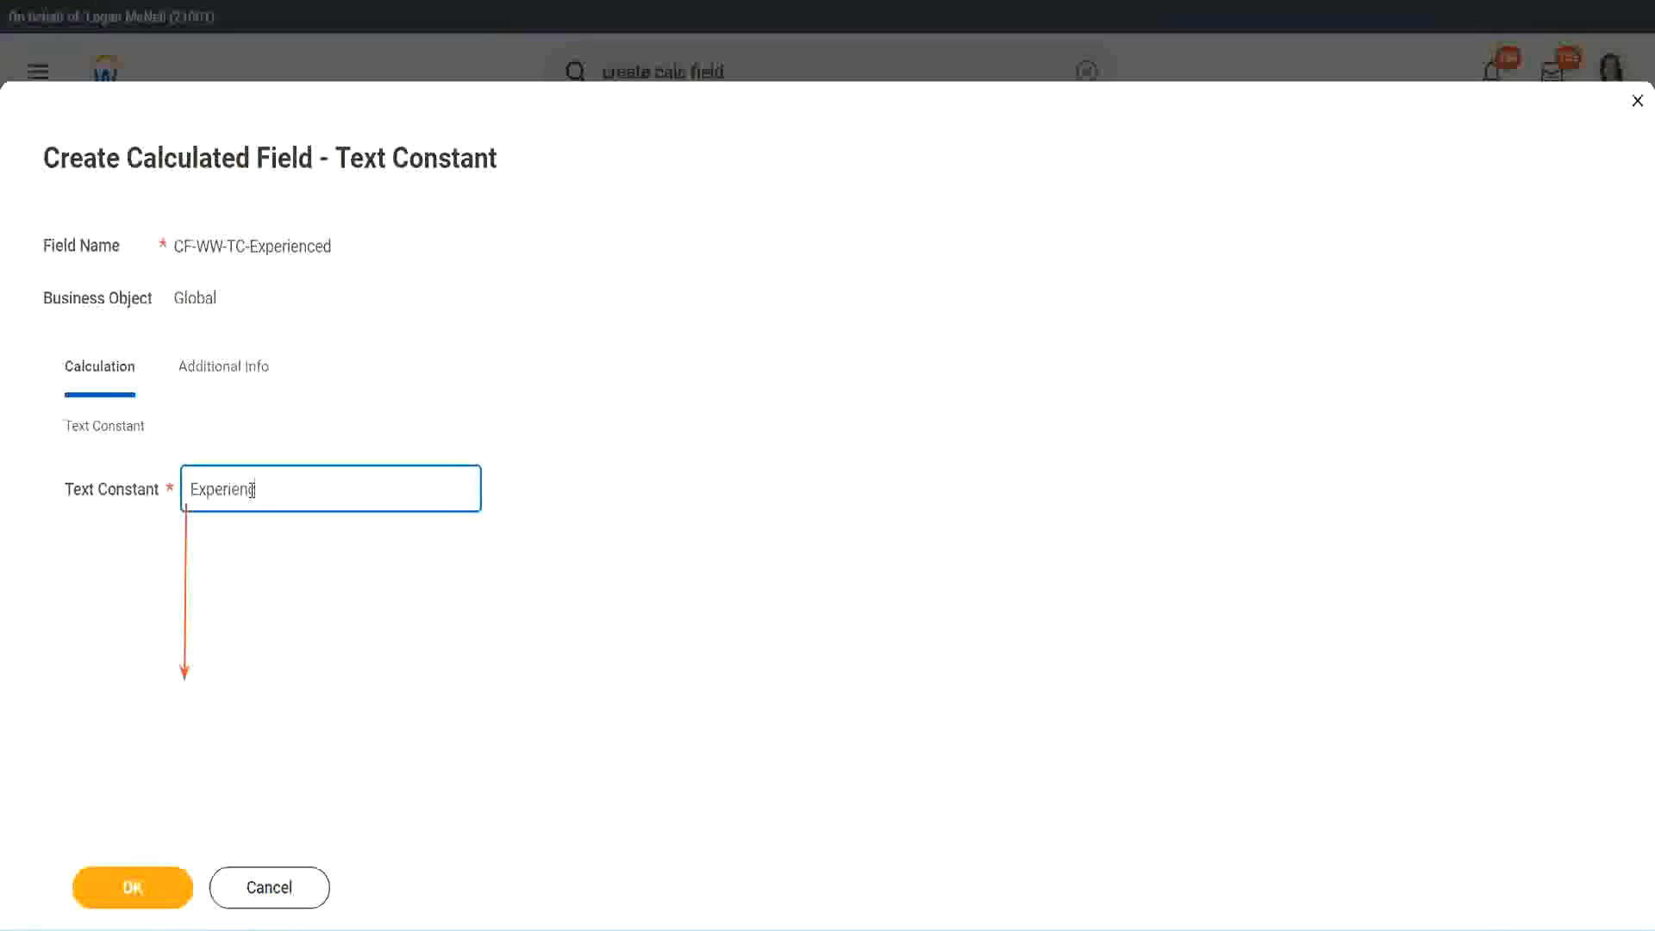
left_click(137, 882)
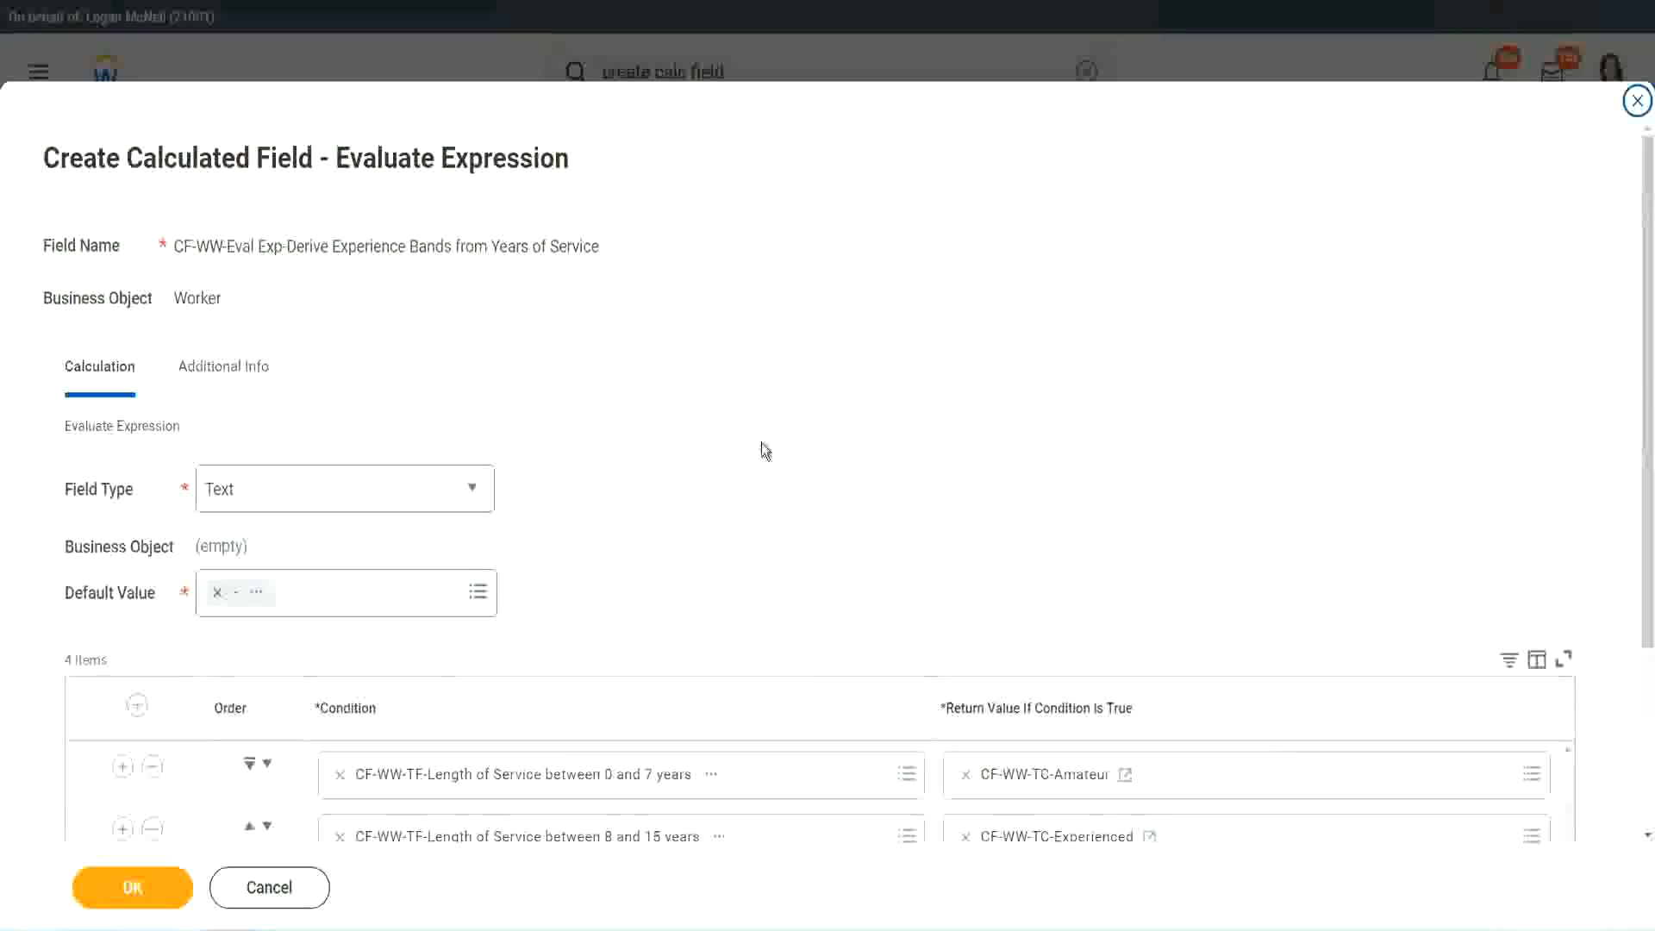
Start a new calculated field for the 16 to 30 years row's return value and paste CF-WW-TC-Amateur as its name.
scroll(762, 444, "down", 2)
left_click(1028, 649)
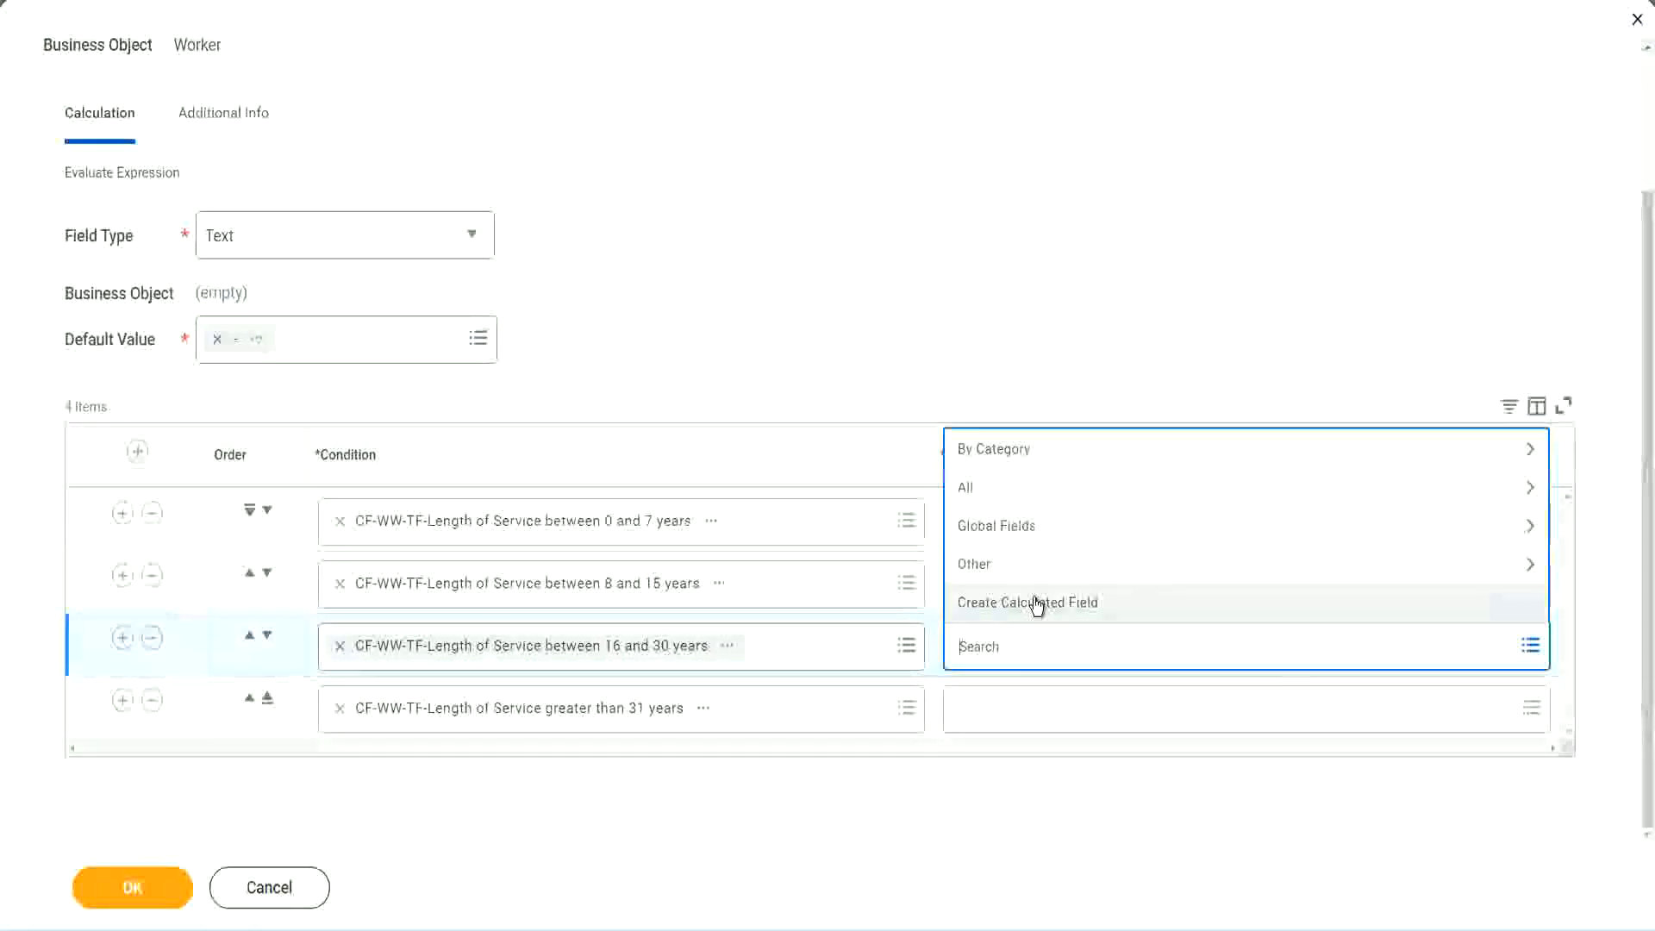
left_click(1038, 604)
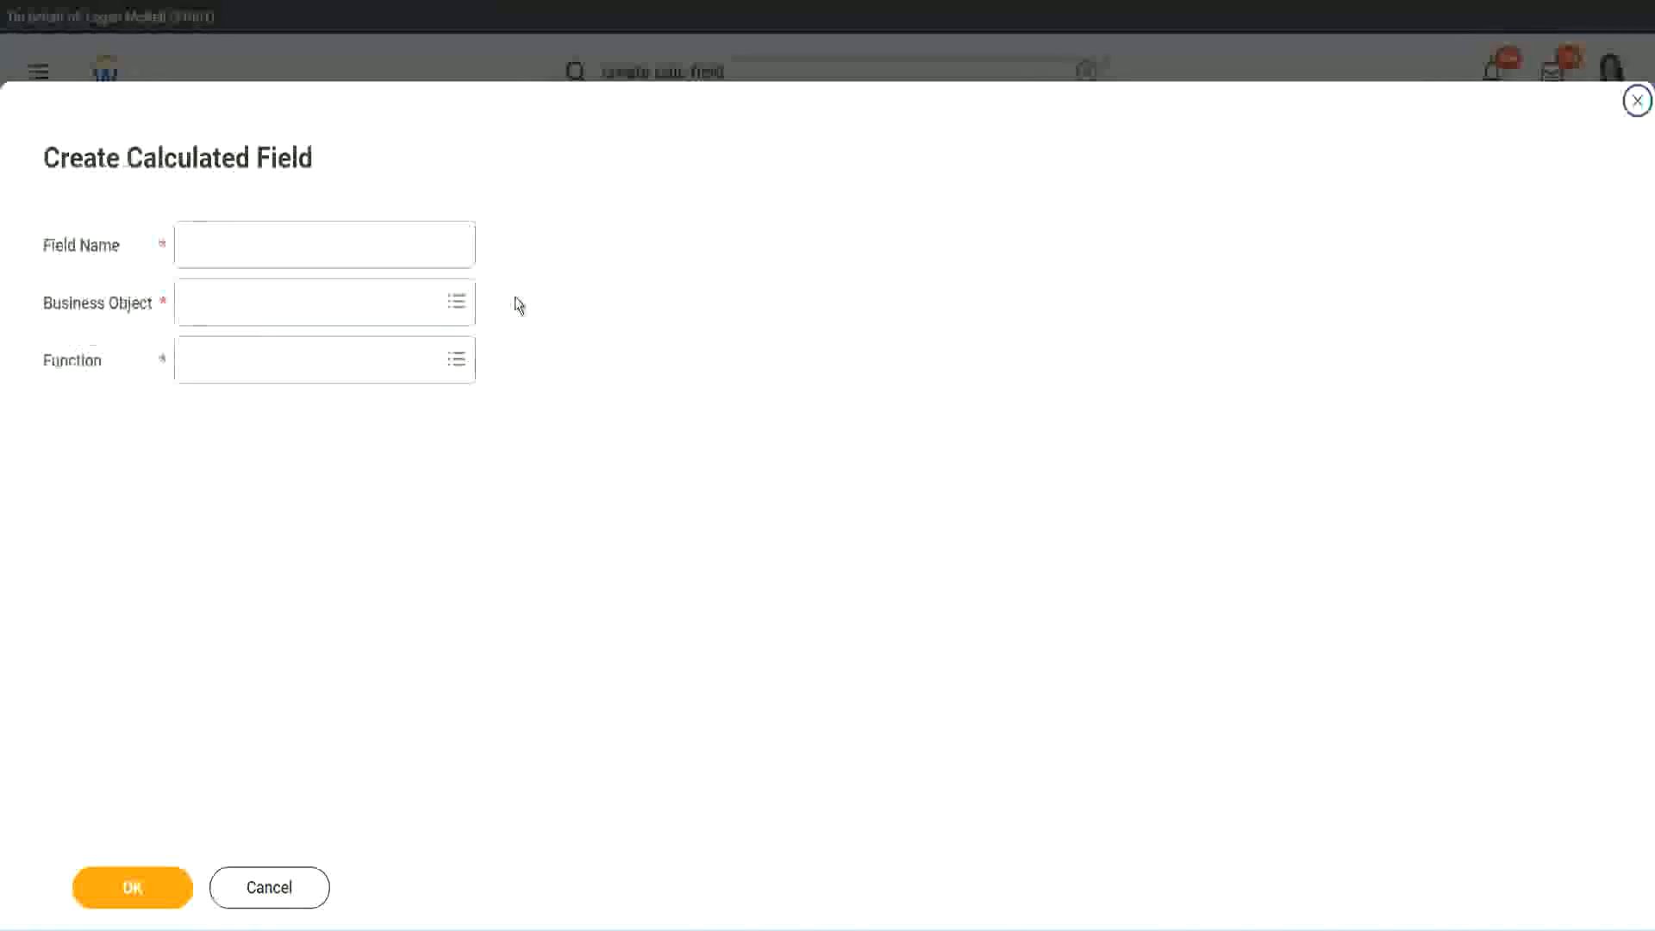
left_click(350, 244)
type("CF-WW-TC Amount")
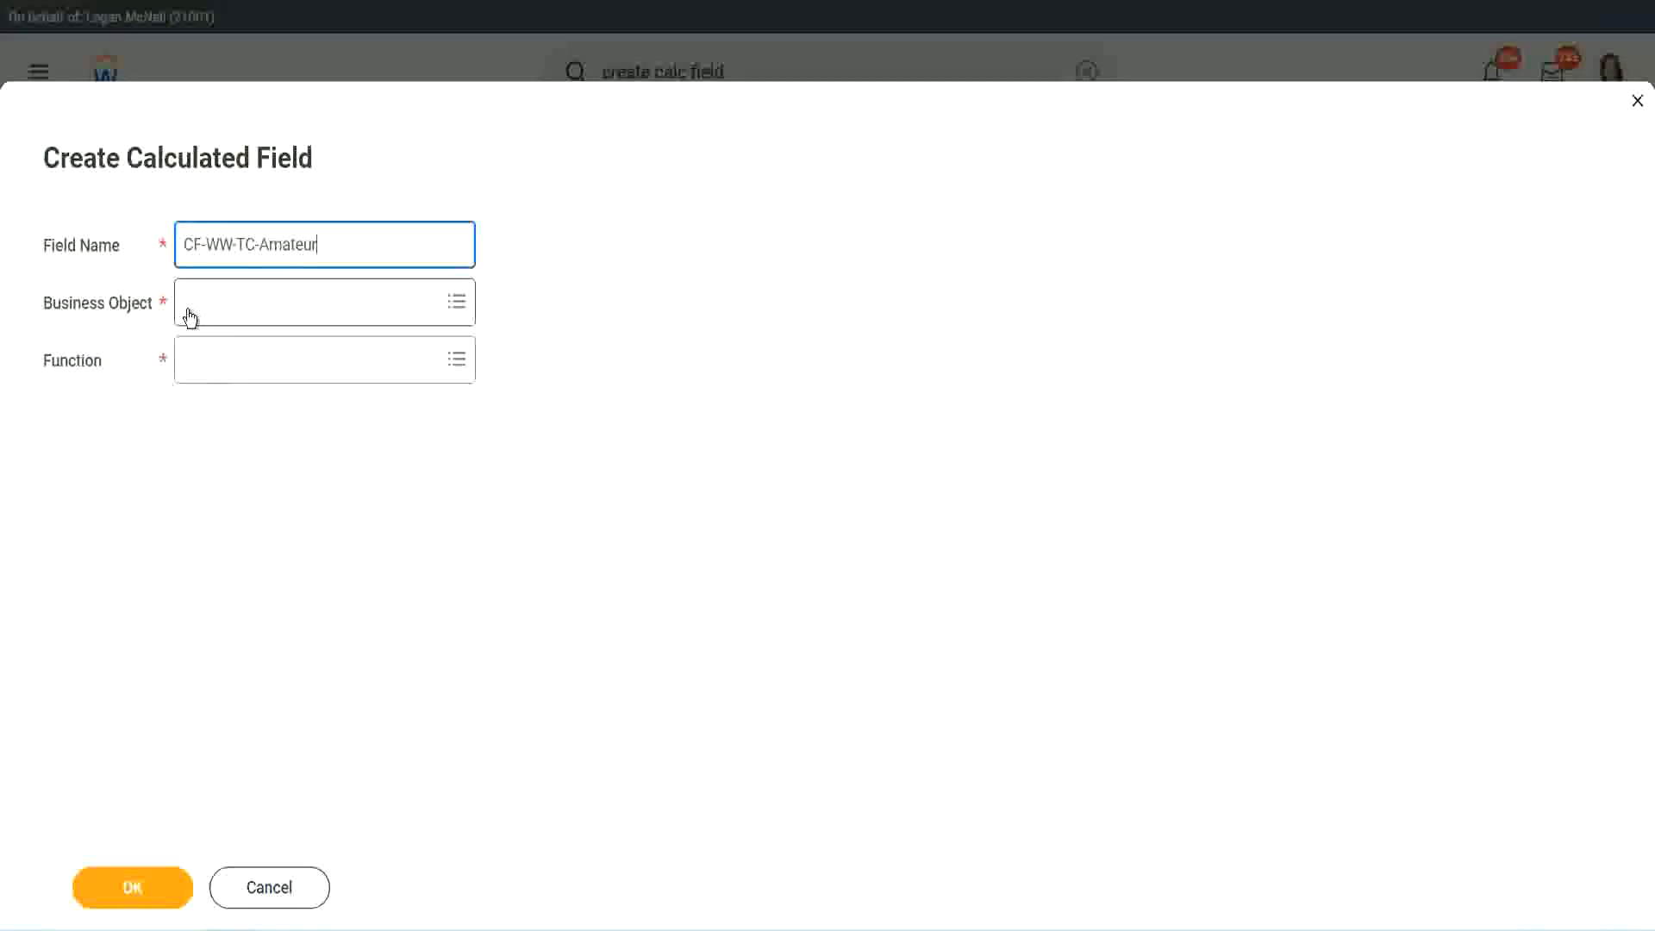
Search for global and set the third return value field's business object to Global.
left_click(190, 304)
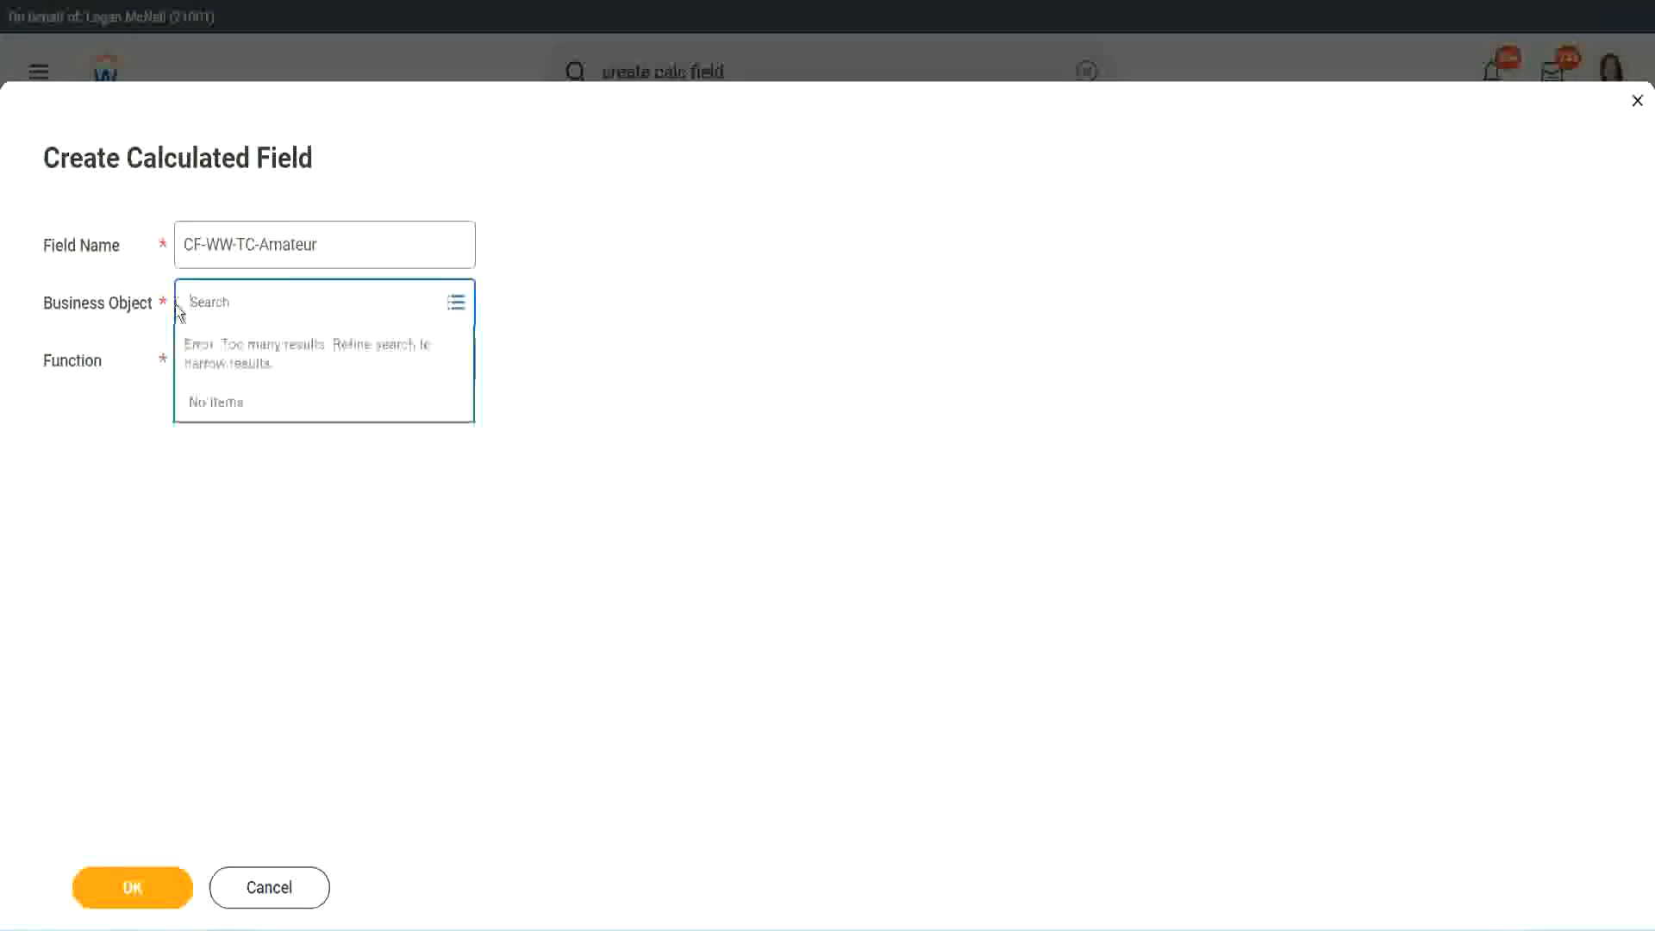
type("global")
key("Return")
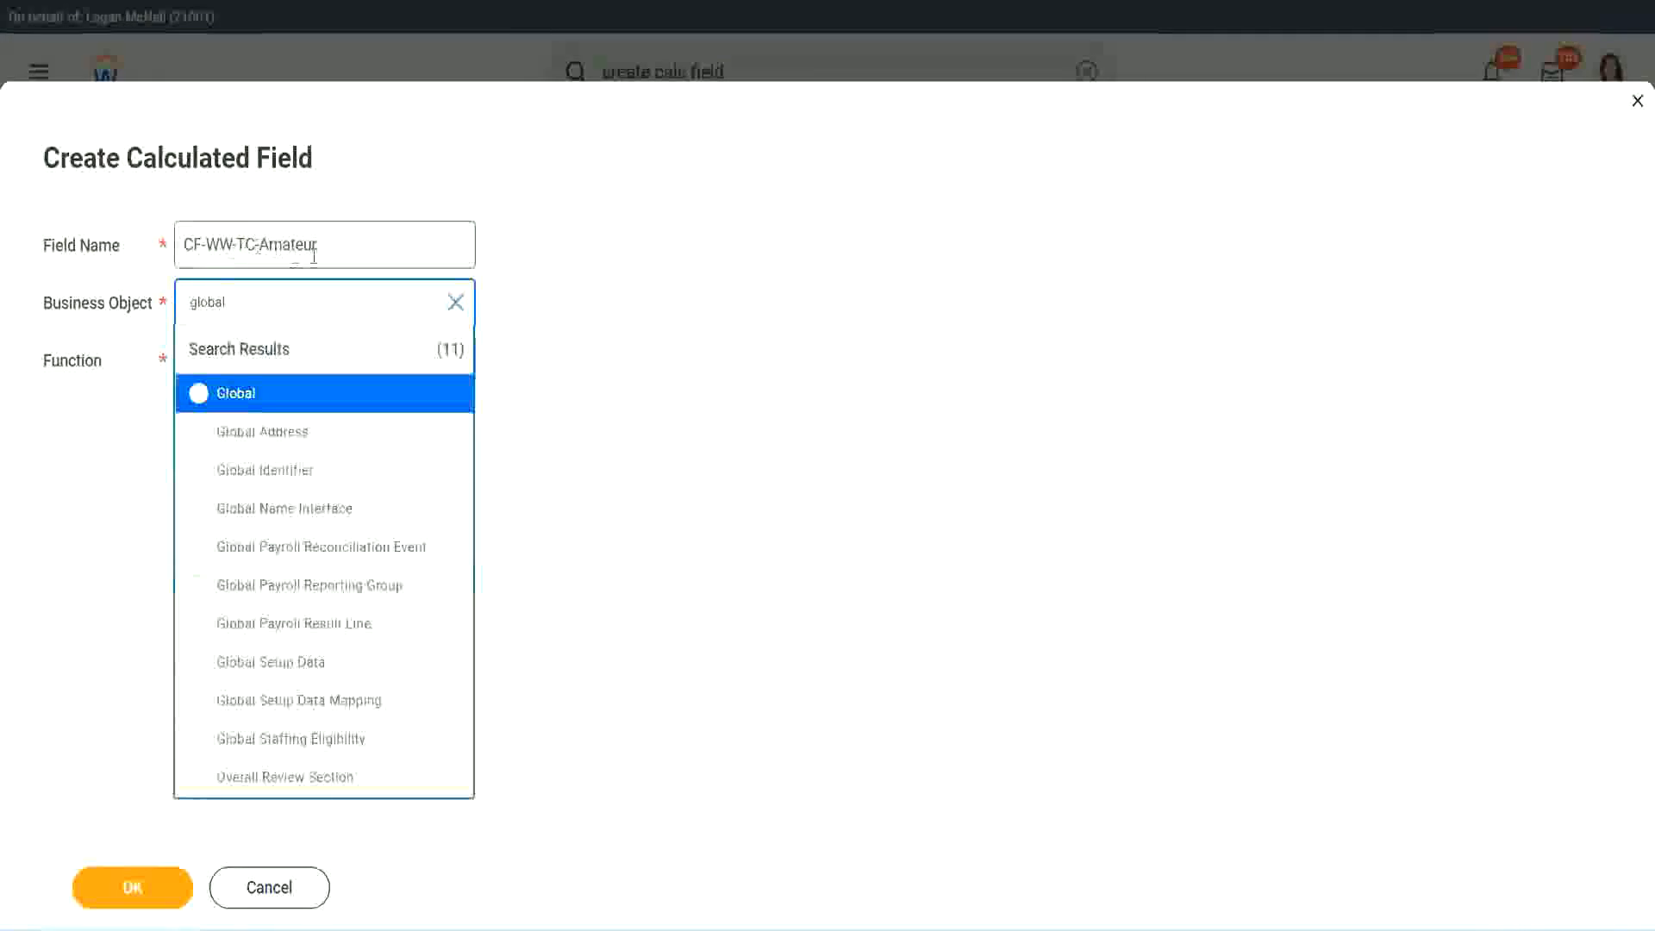
left_click(234, 396)
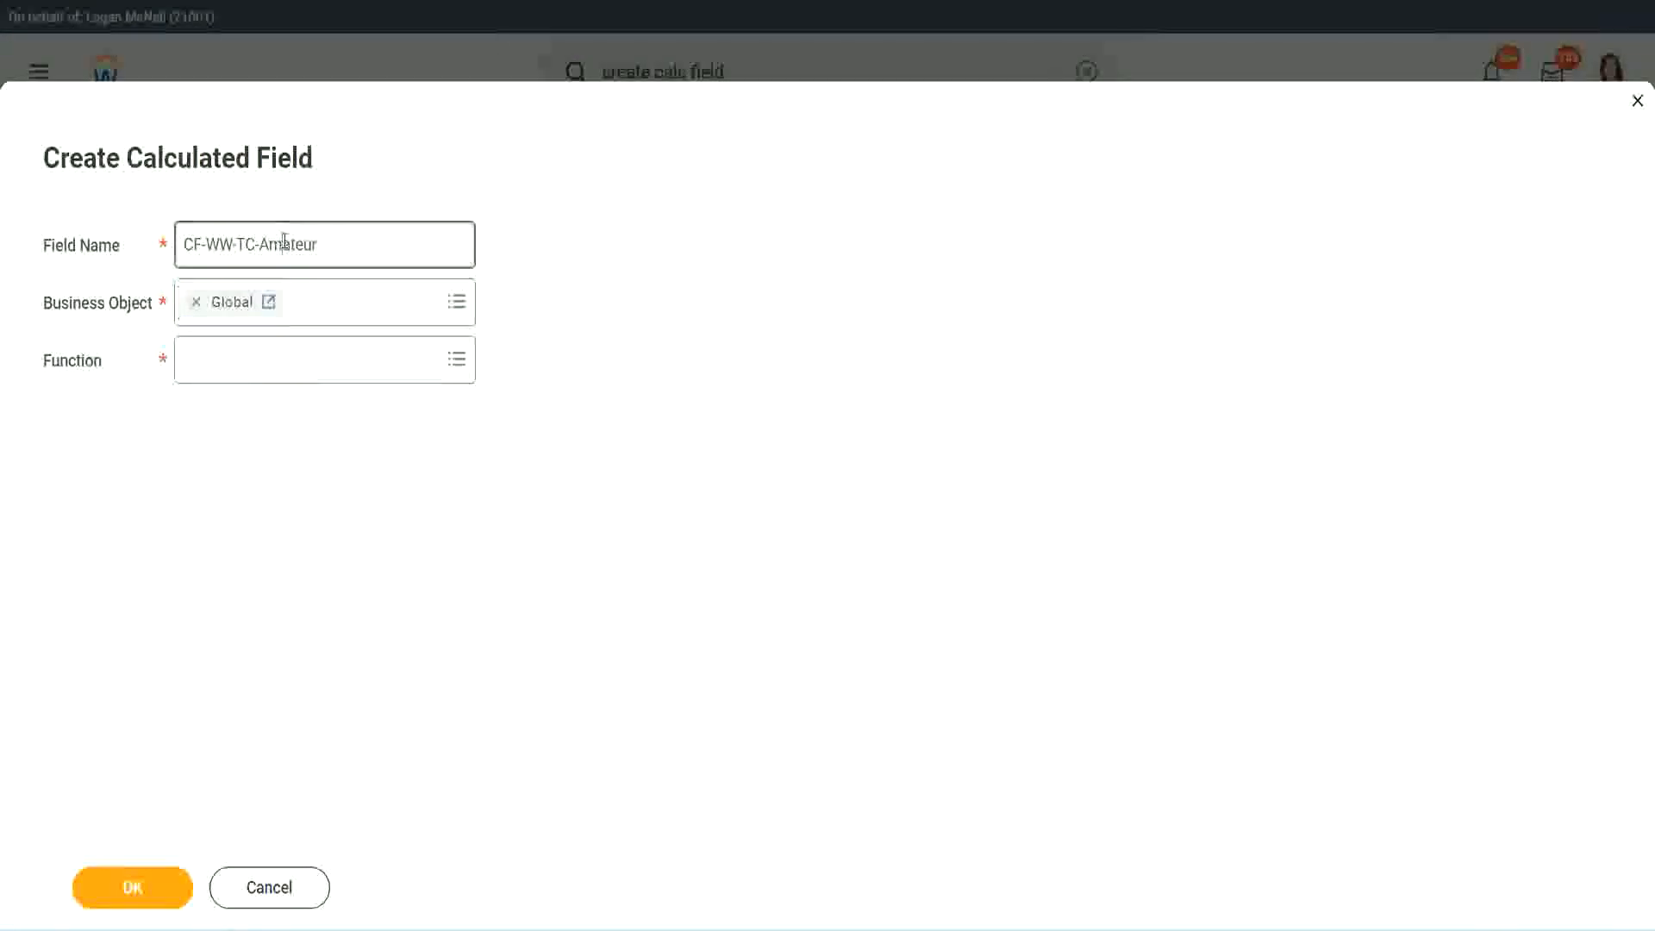
Change the field name to CF-WW-TC-Senior, choose Text Constant as its function, and proceed to its definition.
double_click(303, 244)
type("Senior")
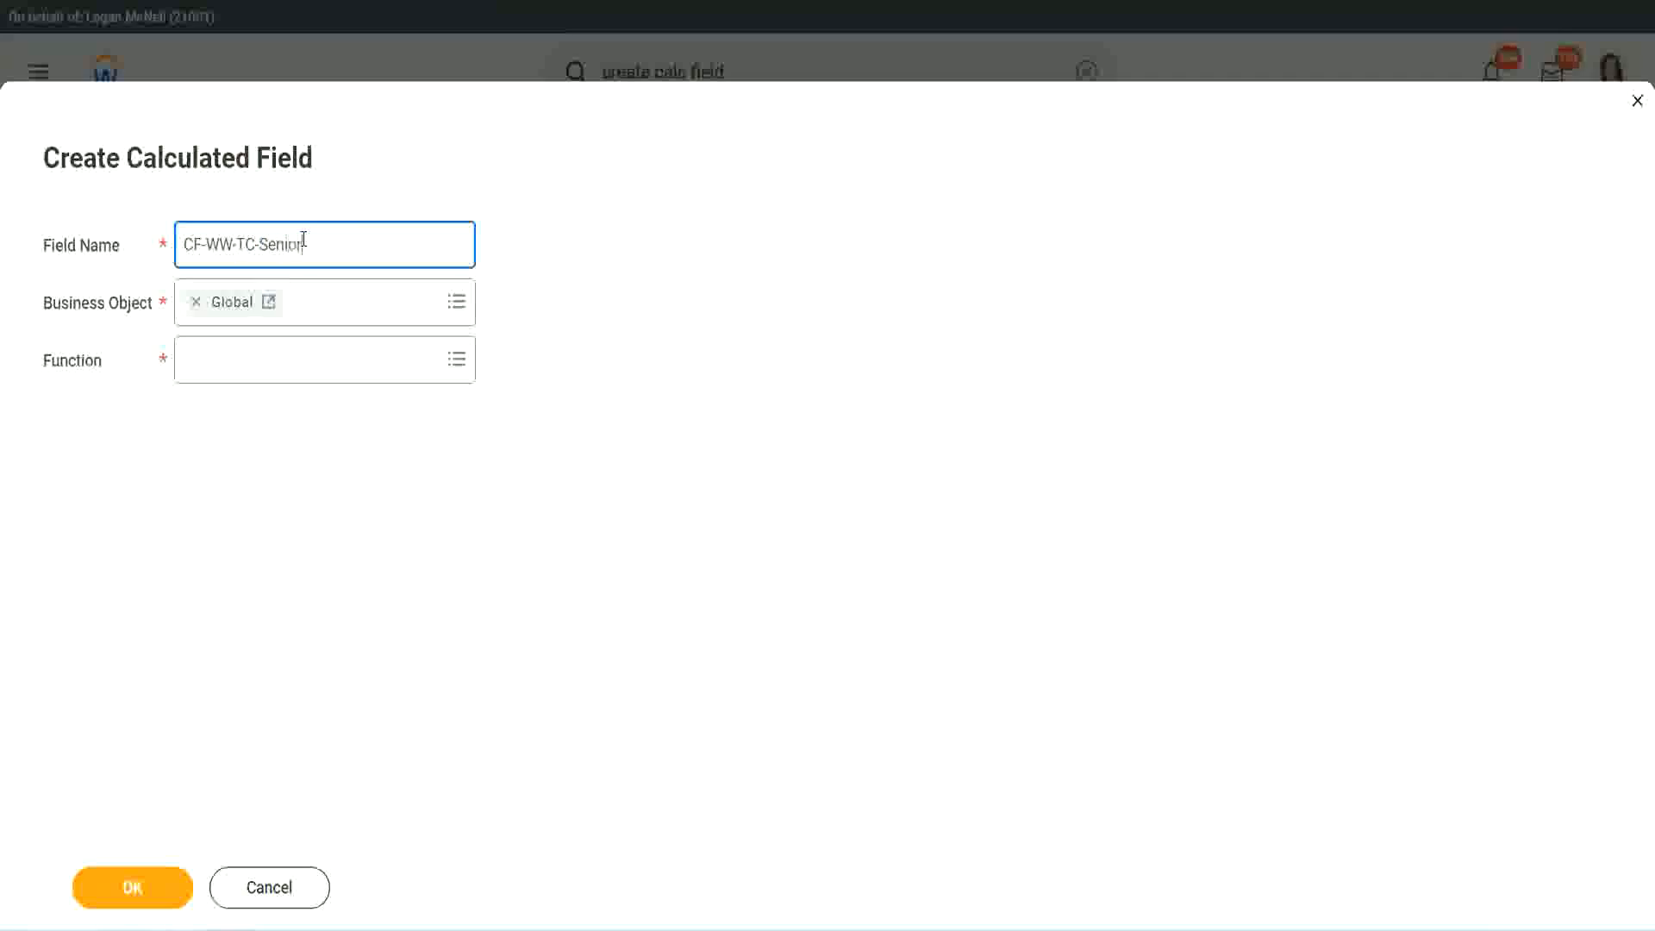
left_click(265, 376)
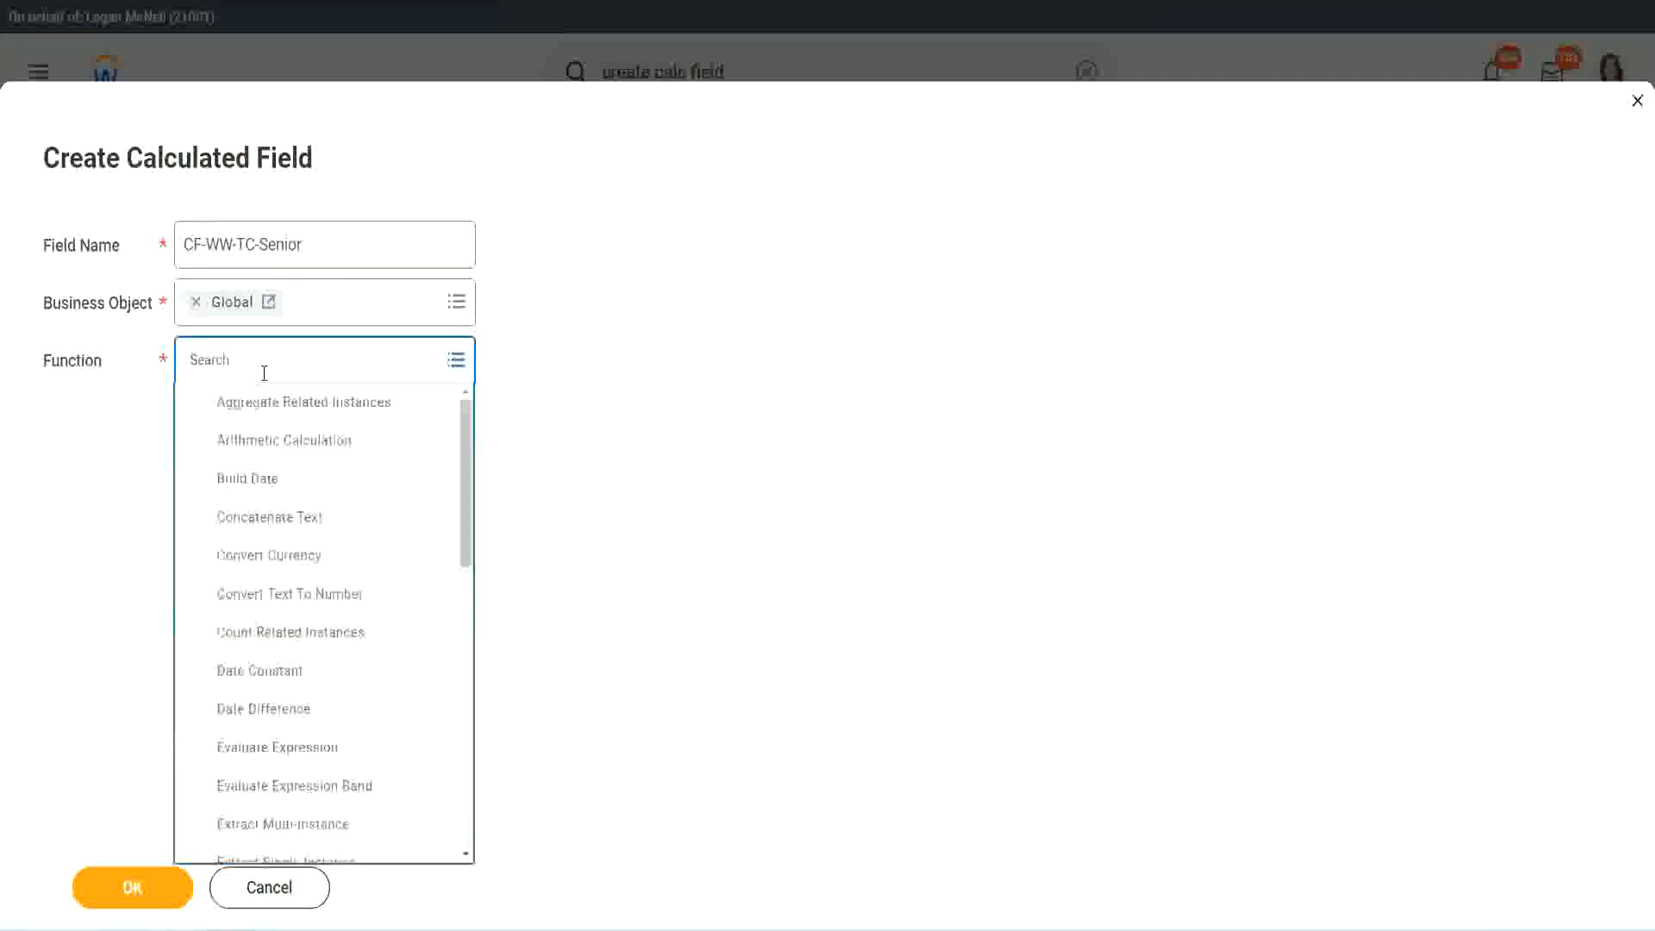
type("tc")
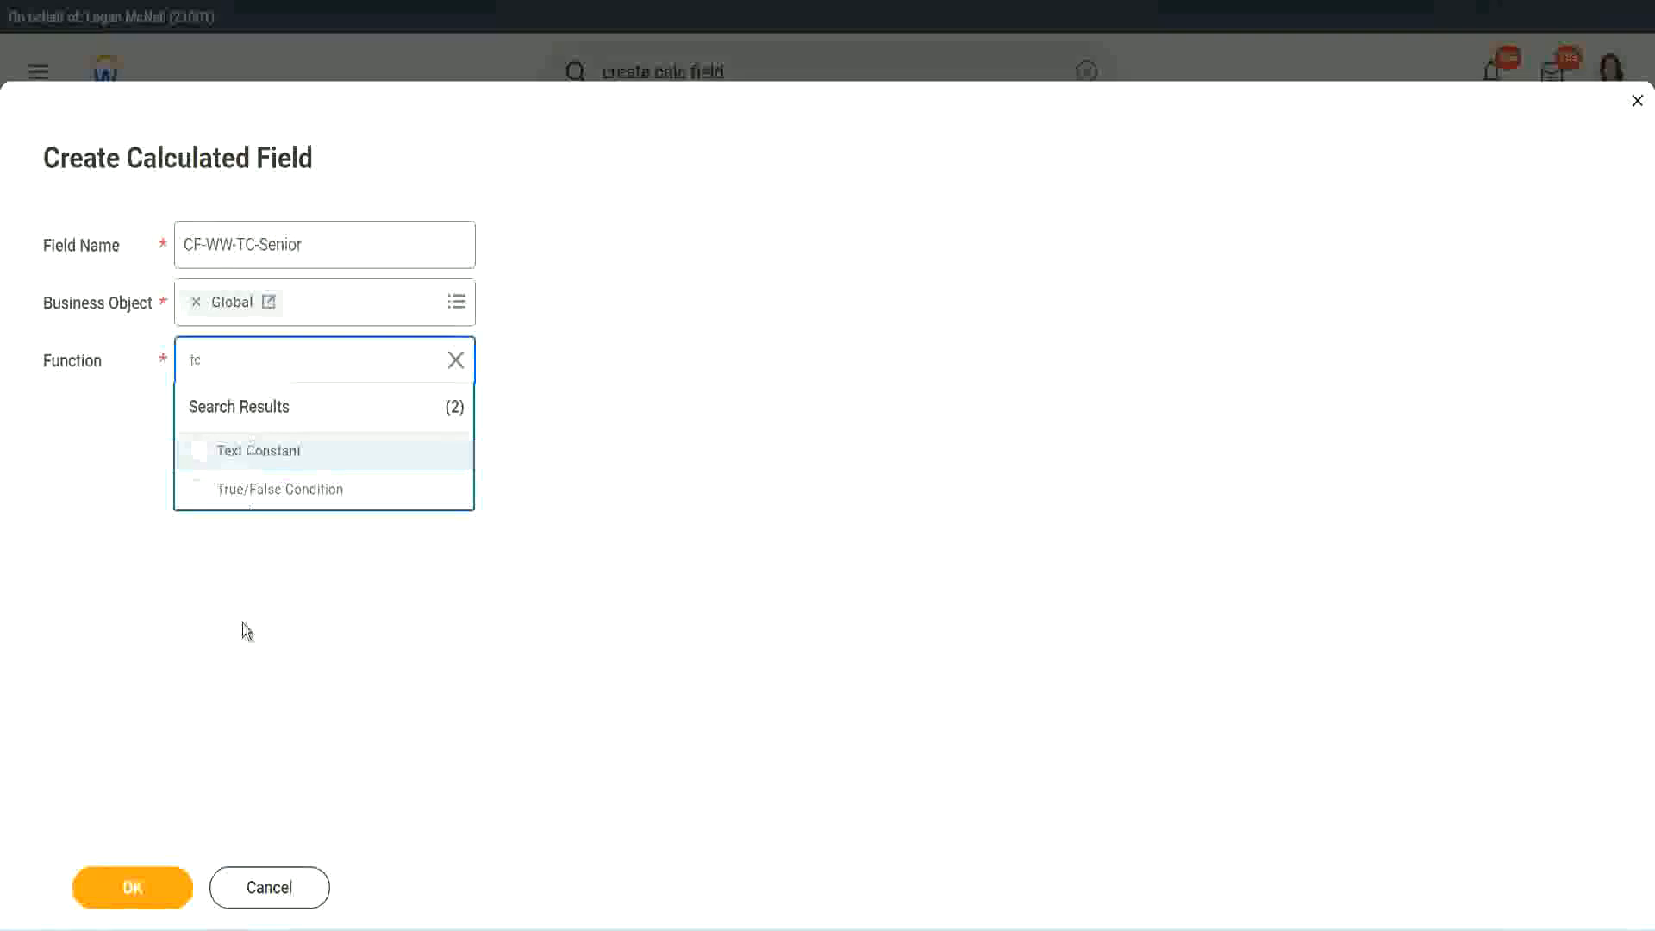
key("Return")
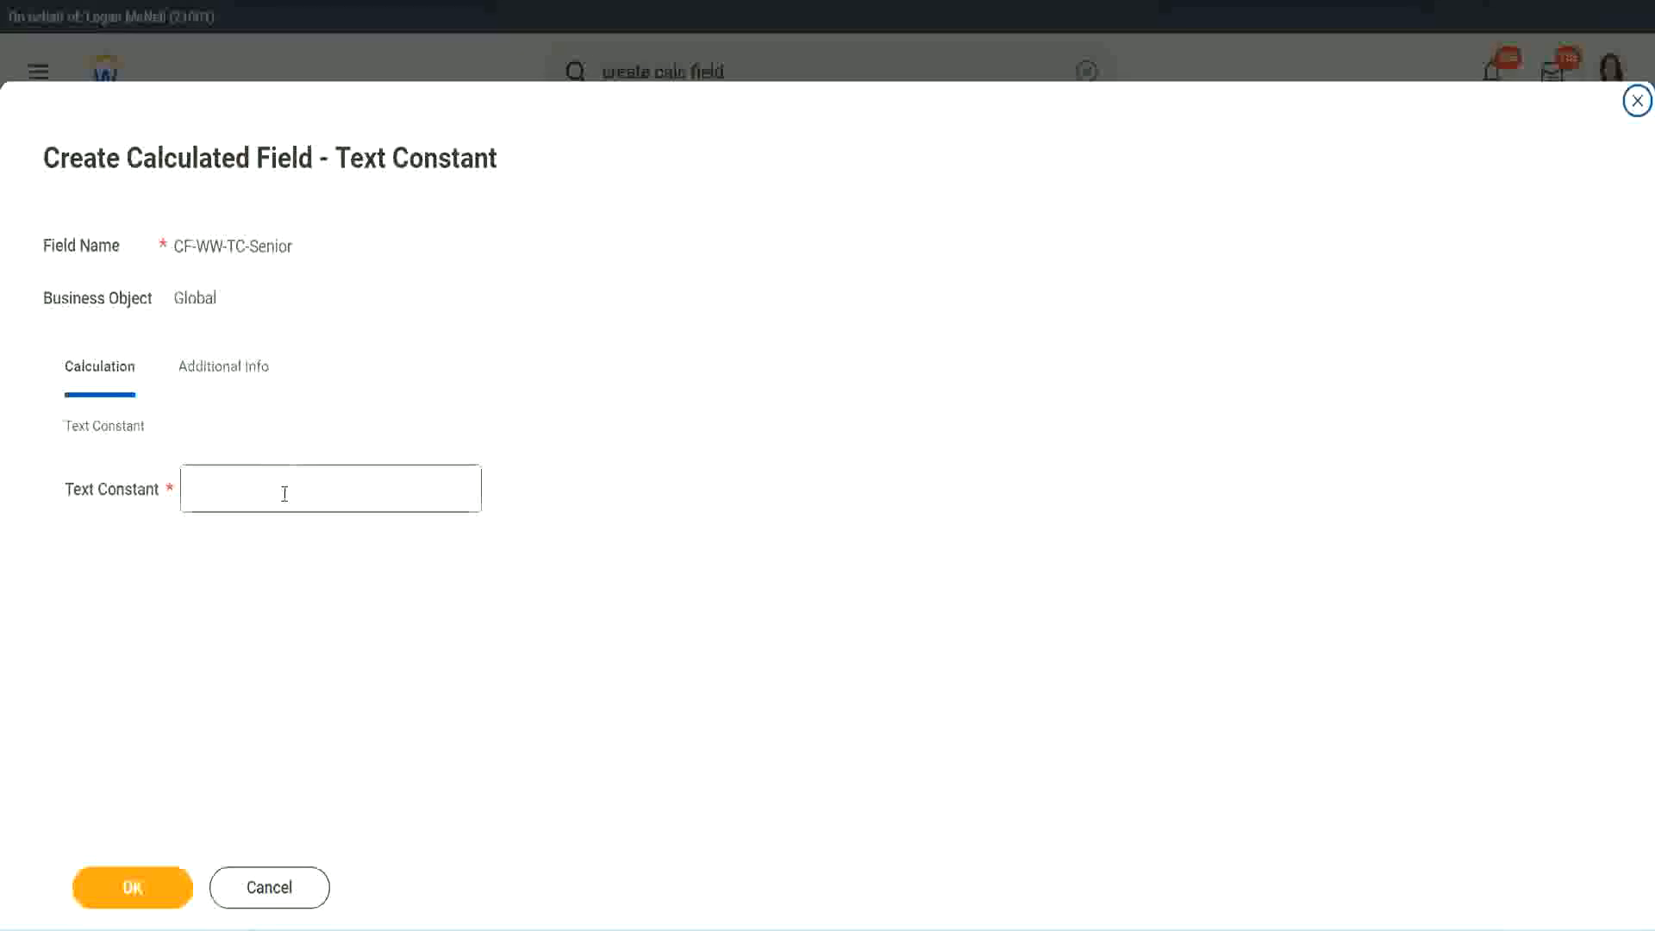
Enter Senior as the text constant for CF-WW-TC-Senior and save the field.
left_click(286, 494)
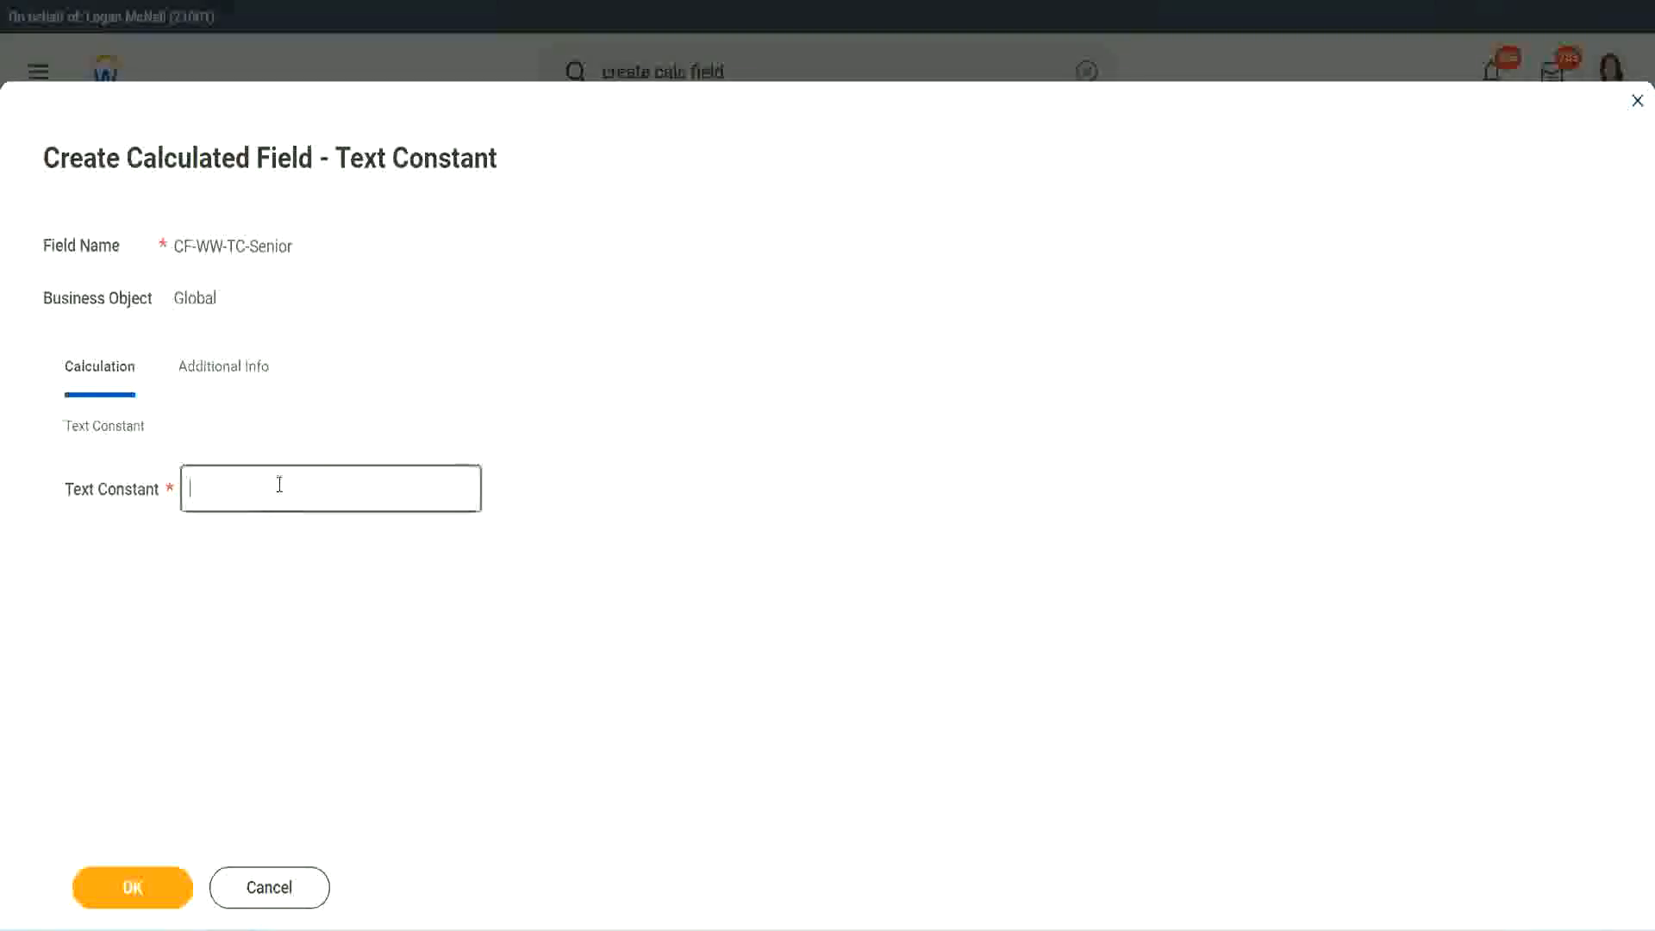
type("Senior")
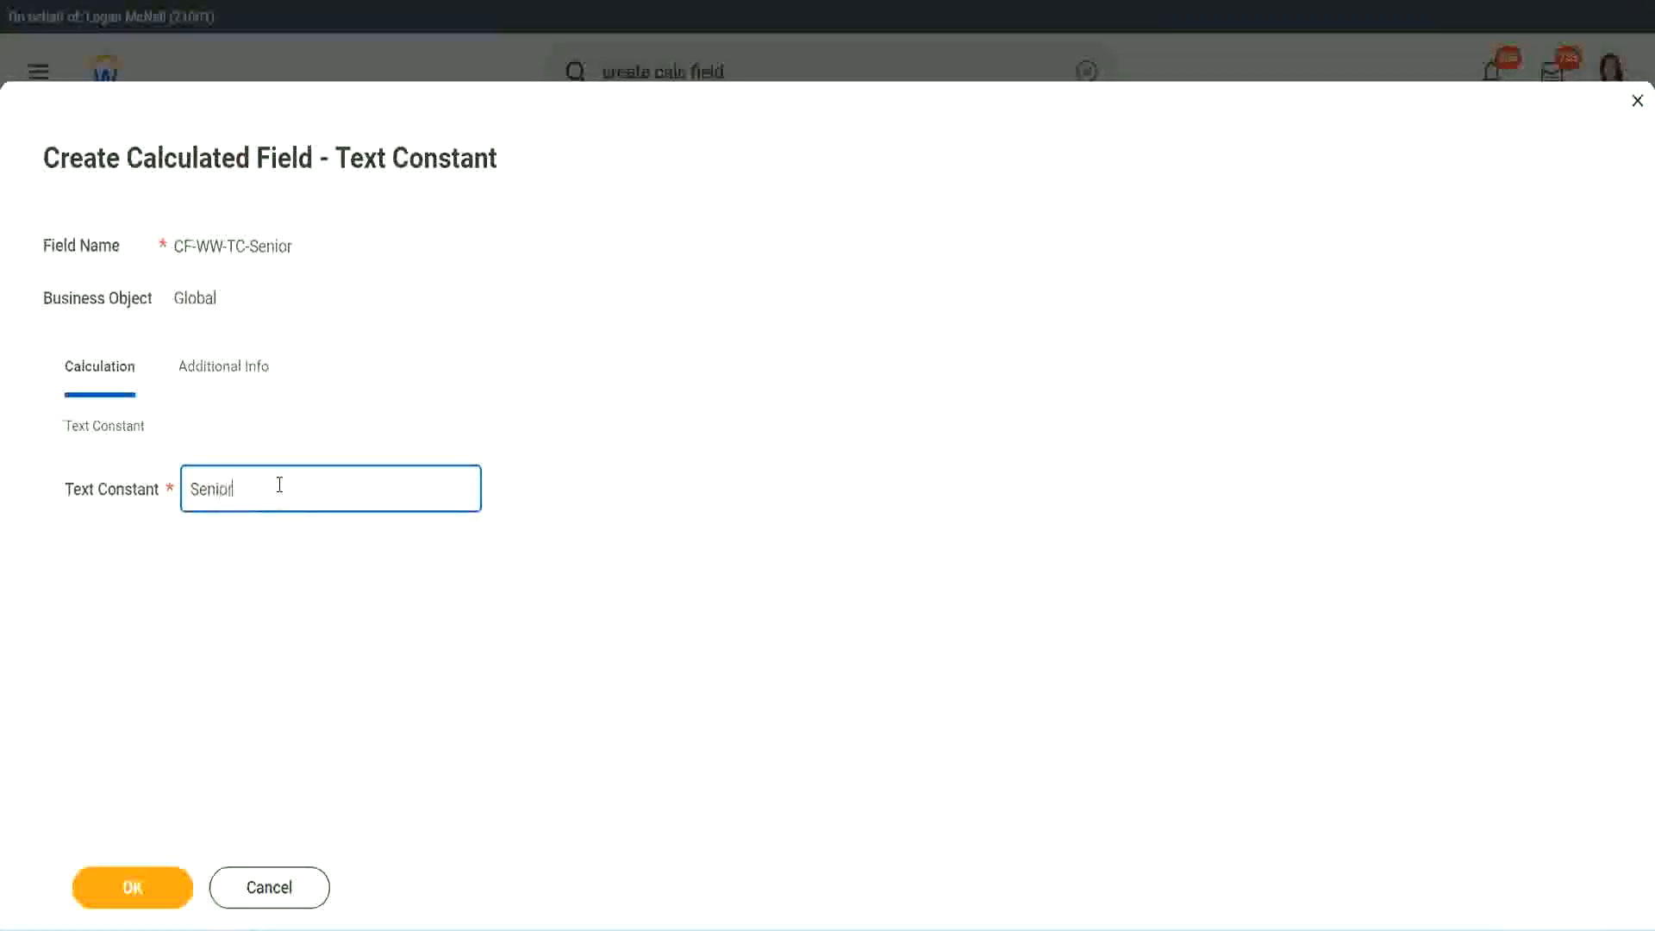
left_click(164, 900)
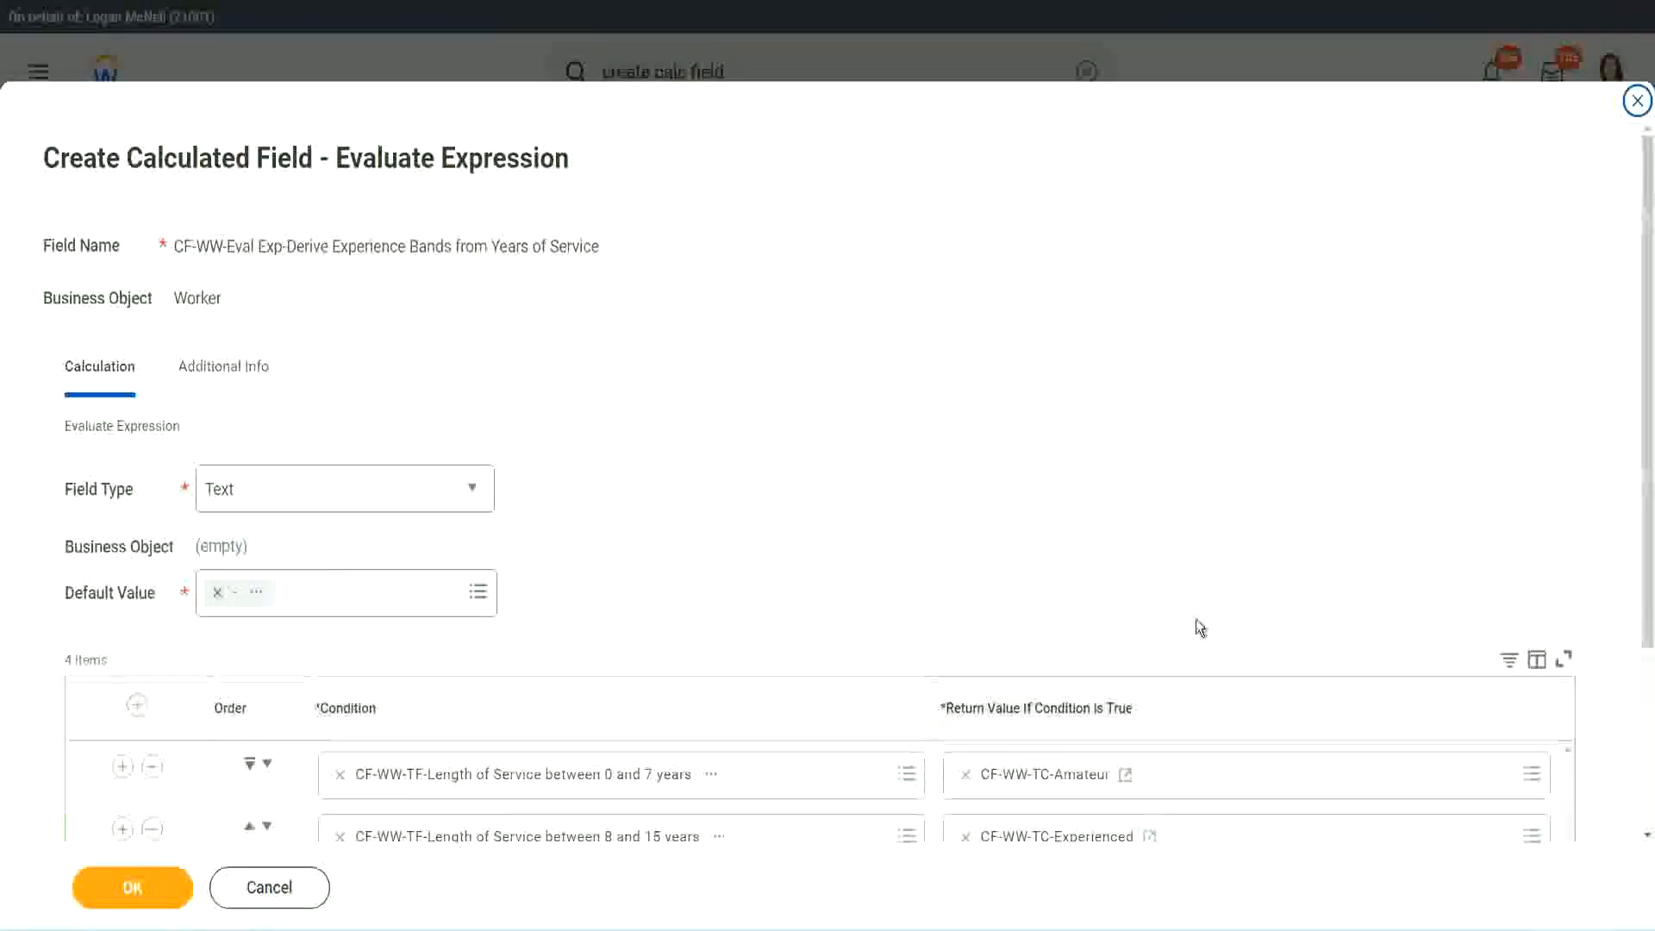
Copy the name CF-WW-TC-Senior and start a new calculated field for the greater than 31 years row's return value.
scroll(1165, 689, "down", 3)
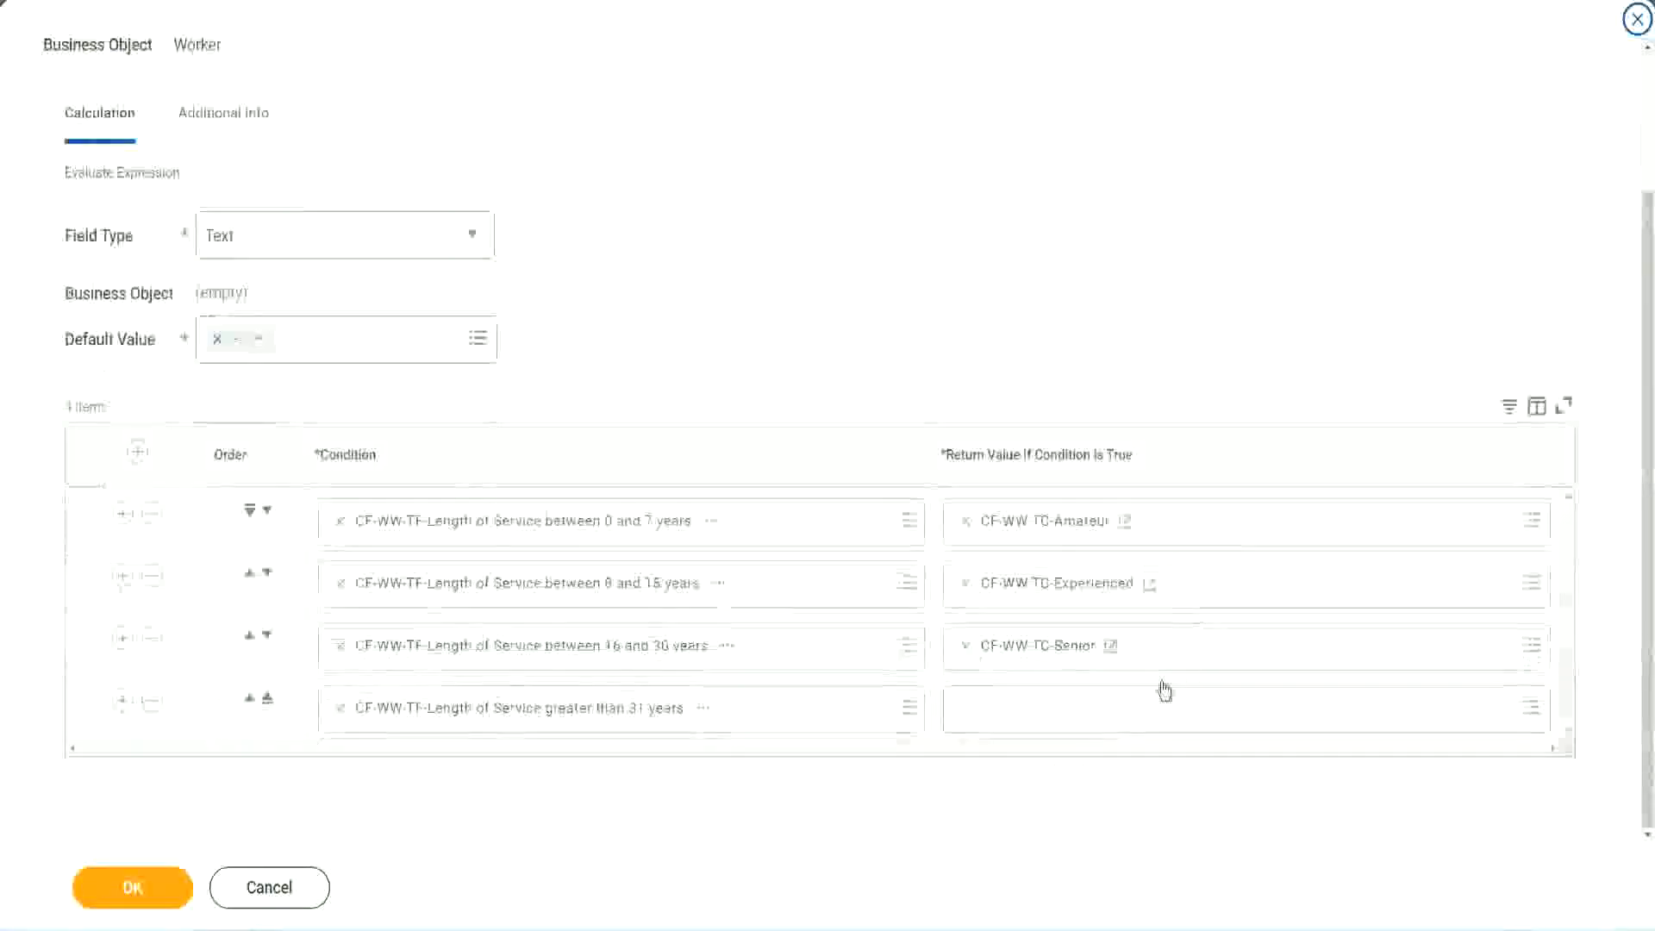
right_click(1006, 649)
left_click(1046, 745)
left_click(1009, 721)
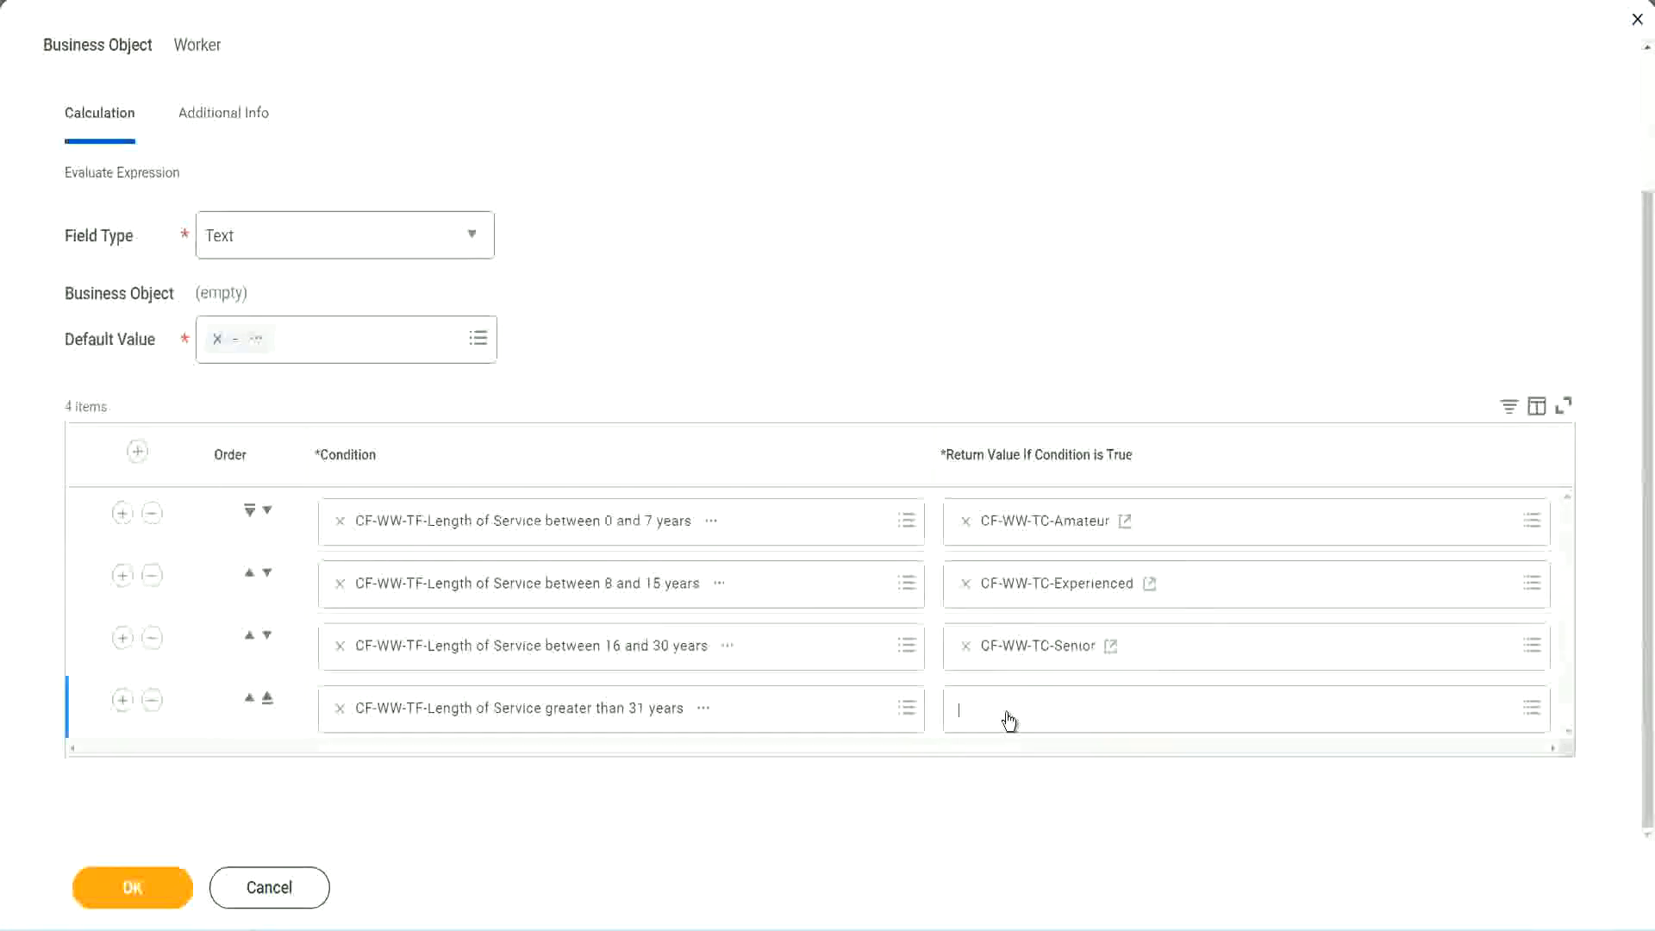
left_click(1025, 674)
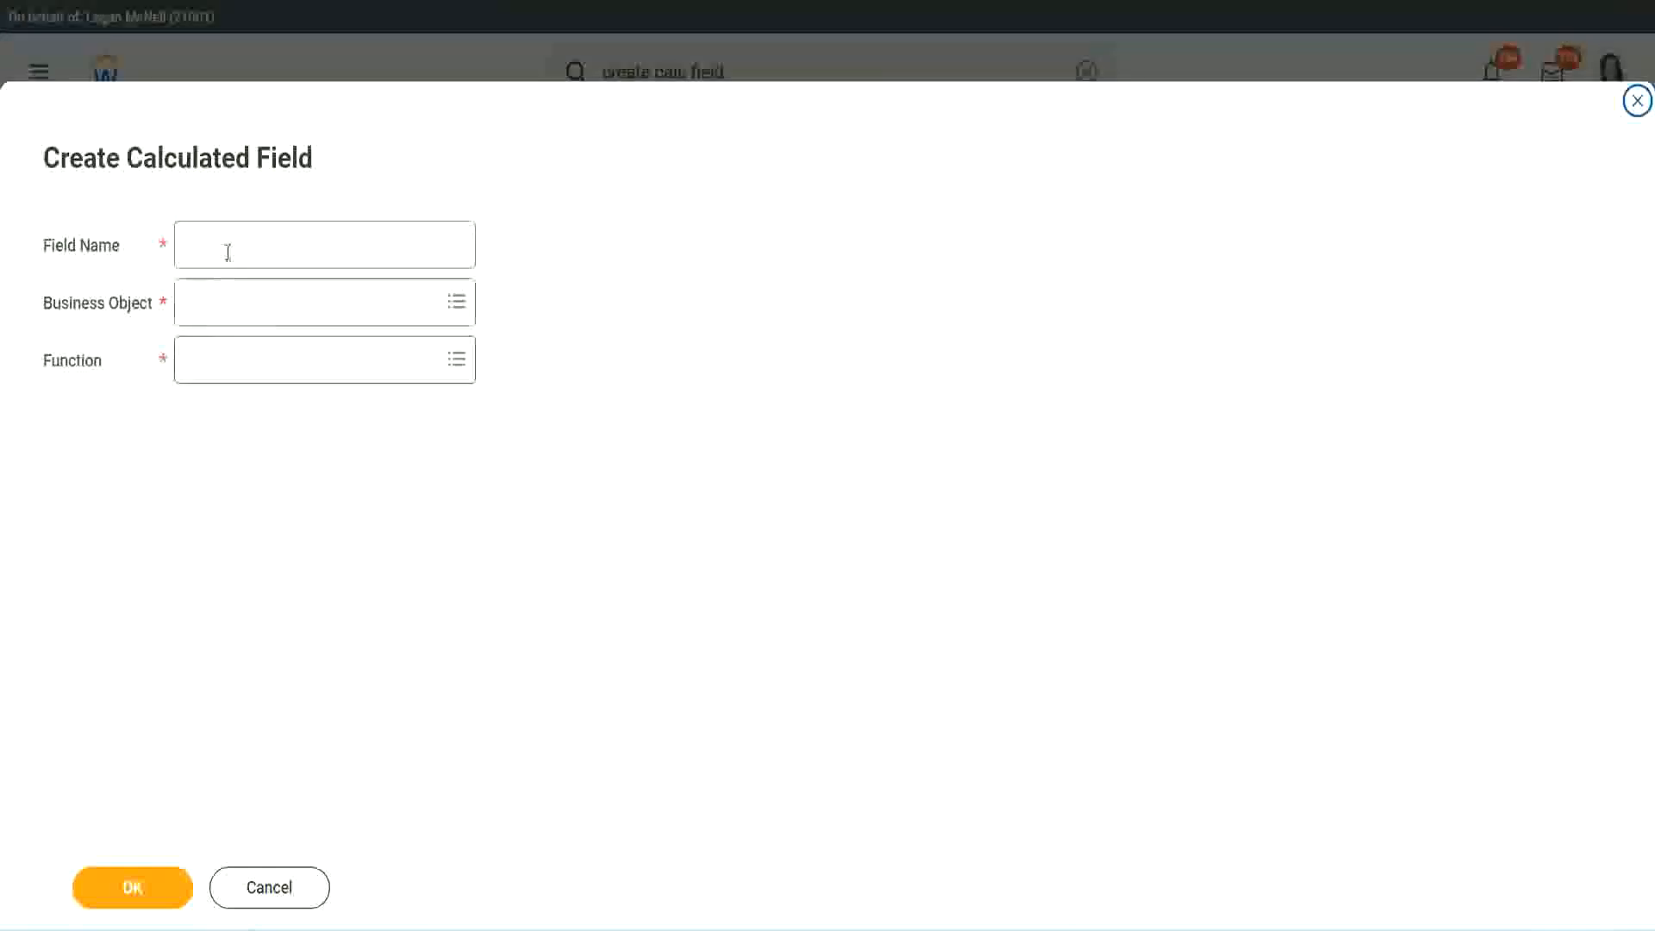
Paste the copied name into the new field and change its ending so it reads CF-WW-TC-Legend.
left_click(227, 251)
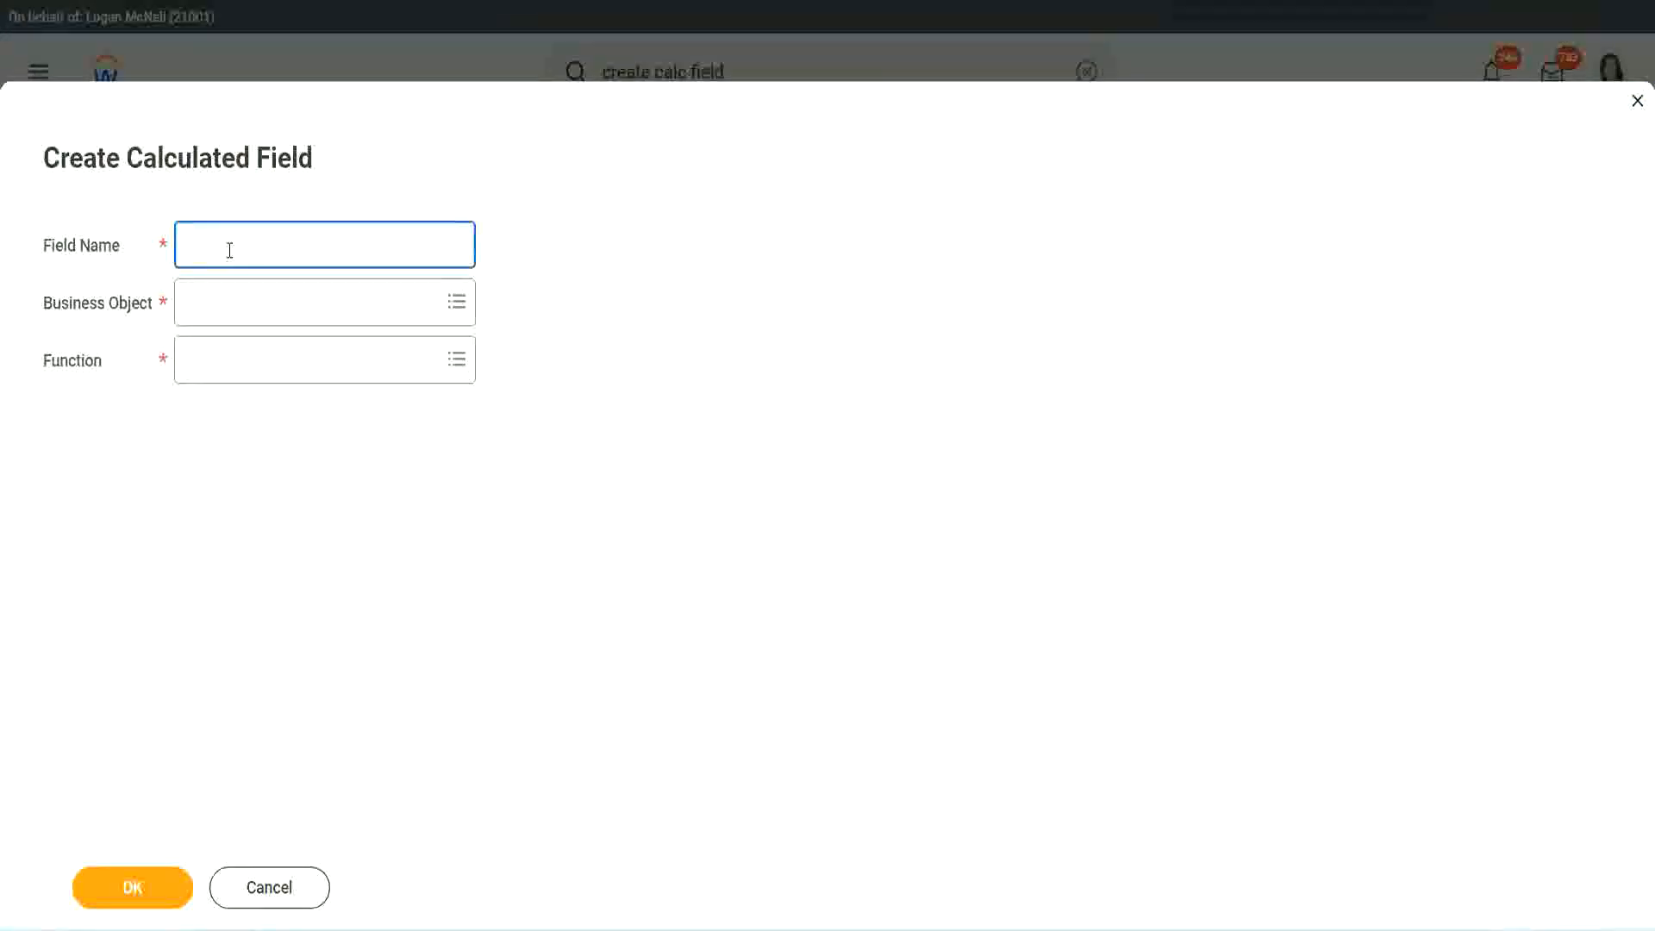
type("CF-WW-TC-Senior")
double_click(299, 246)
type("Legend")
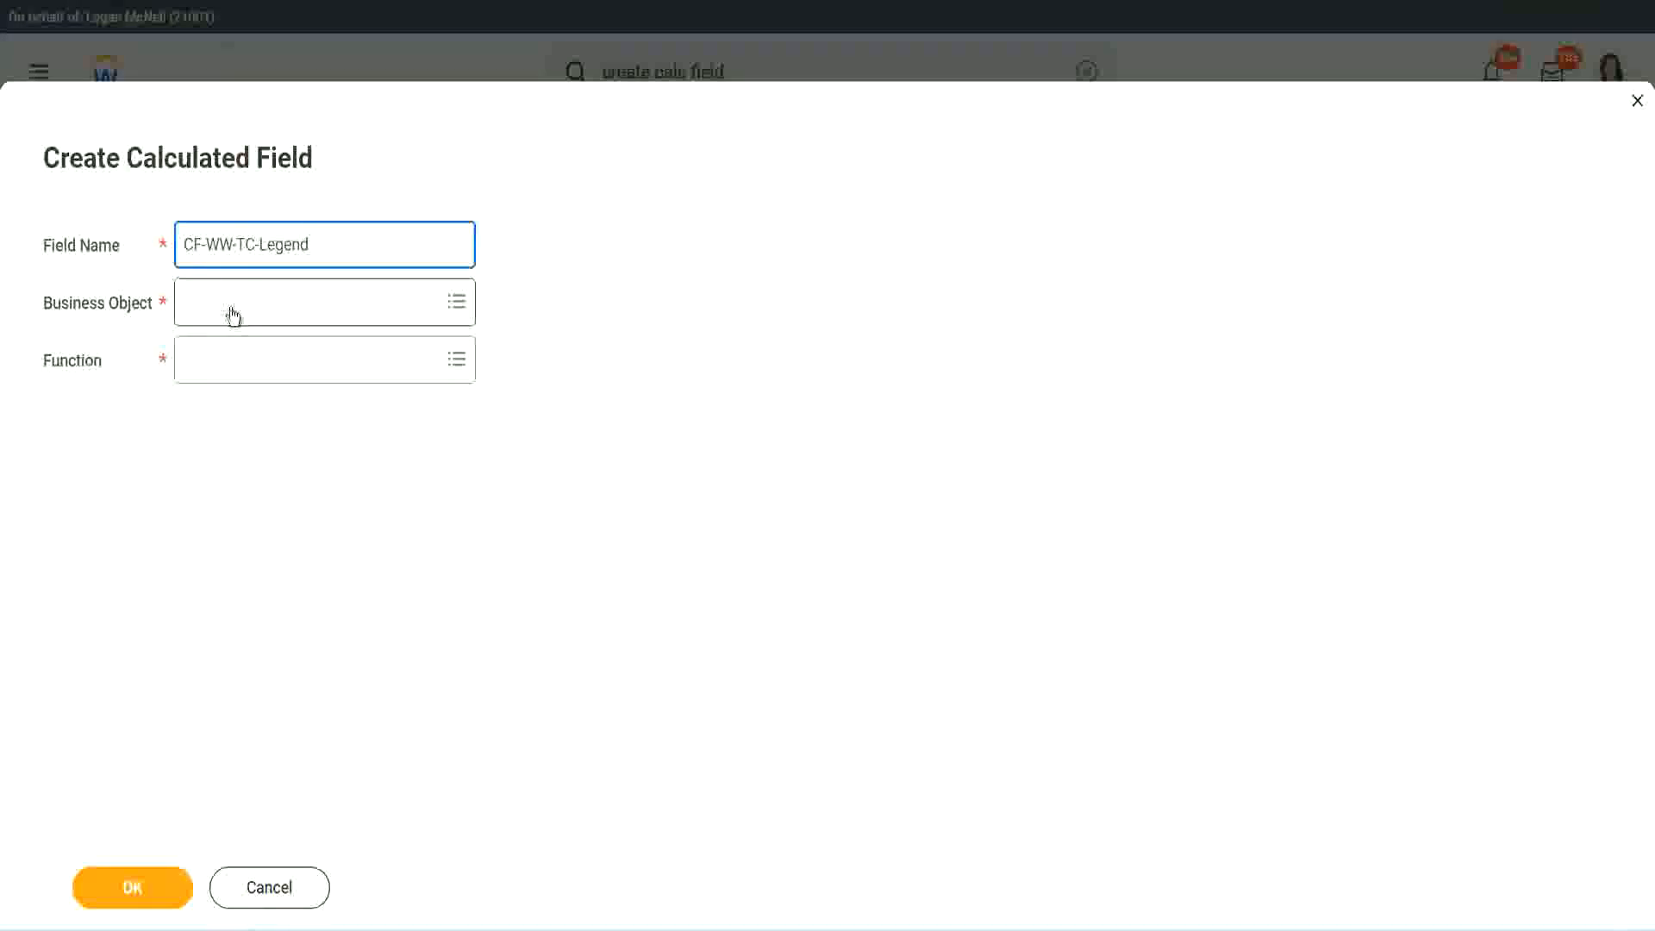
Search for Global and set the Legend field's business object to Global.
left_click(233, 315)
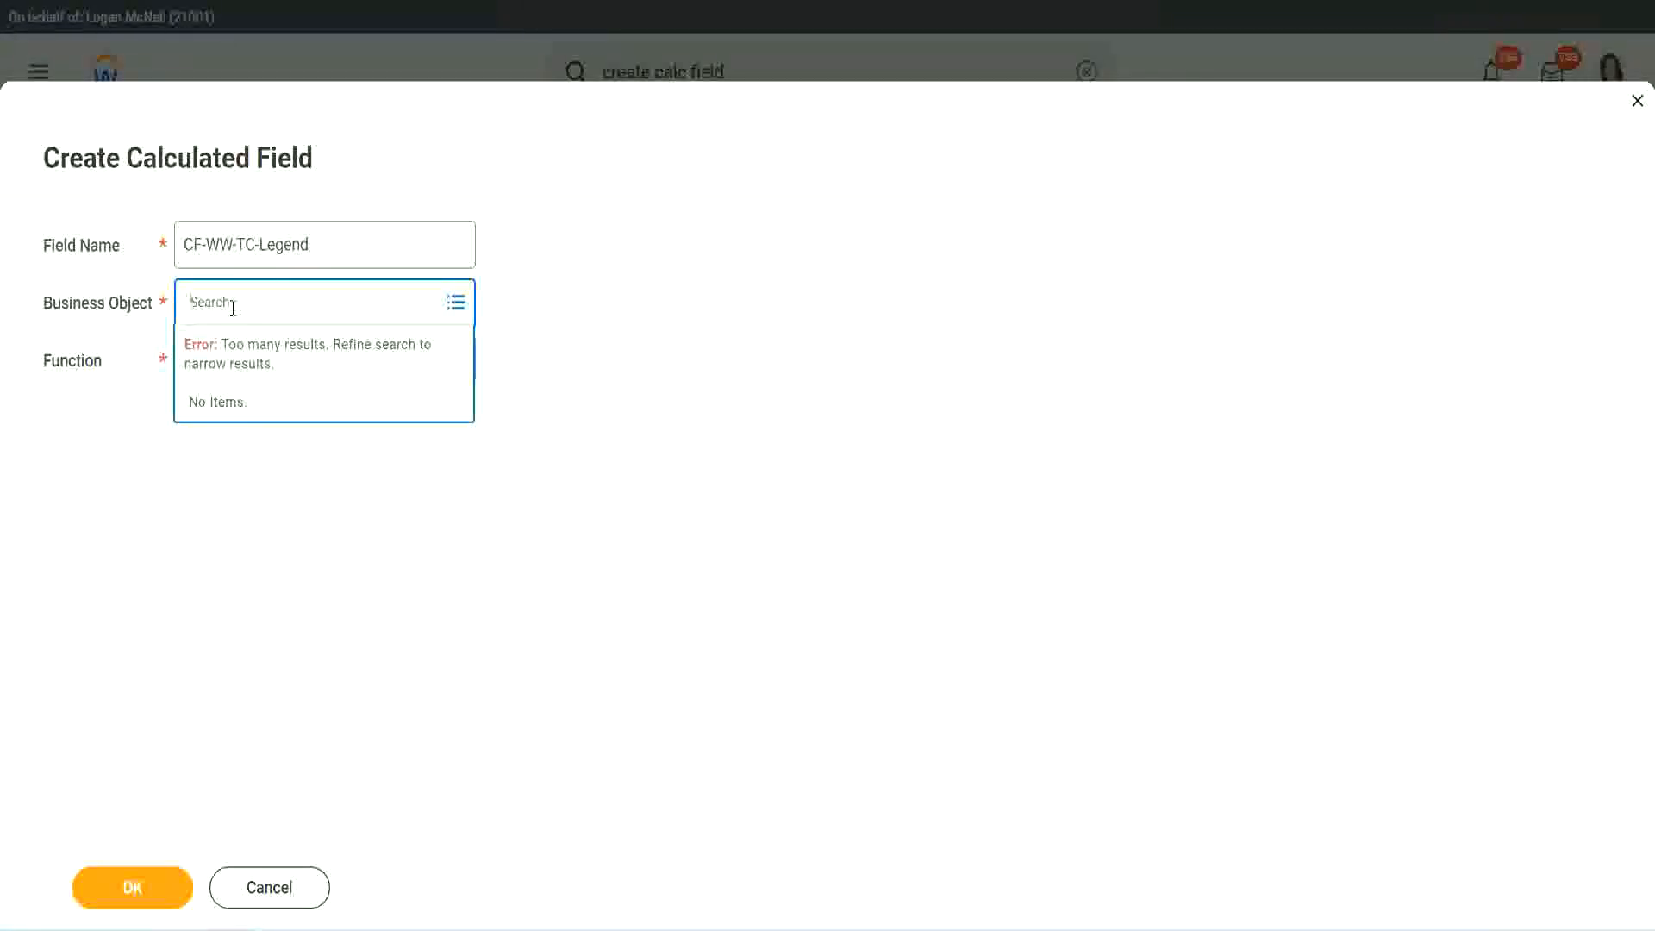
type("Global")
key("Return")
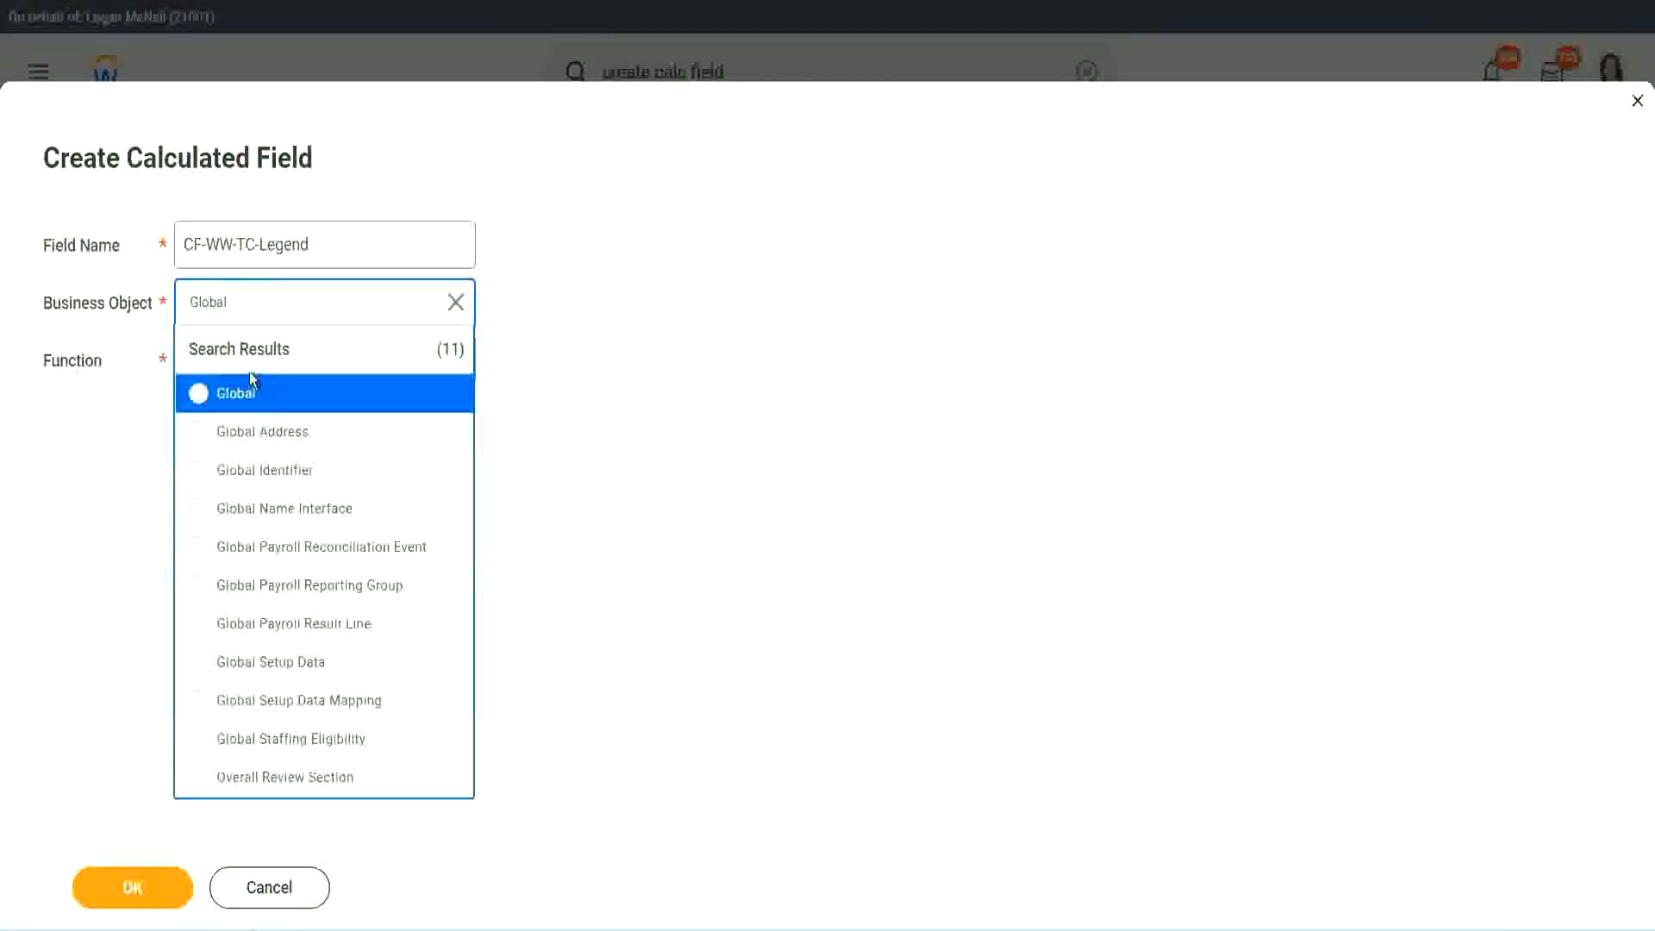
left_click(242, 392)
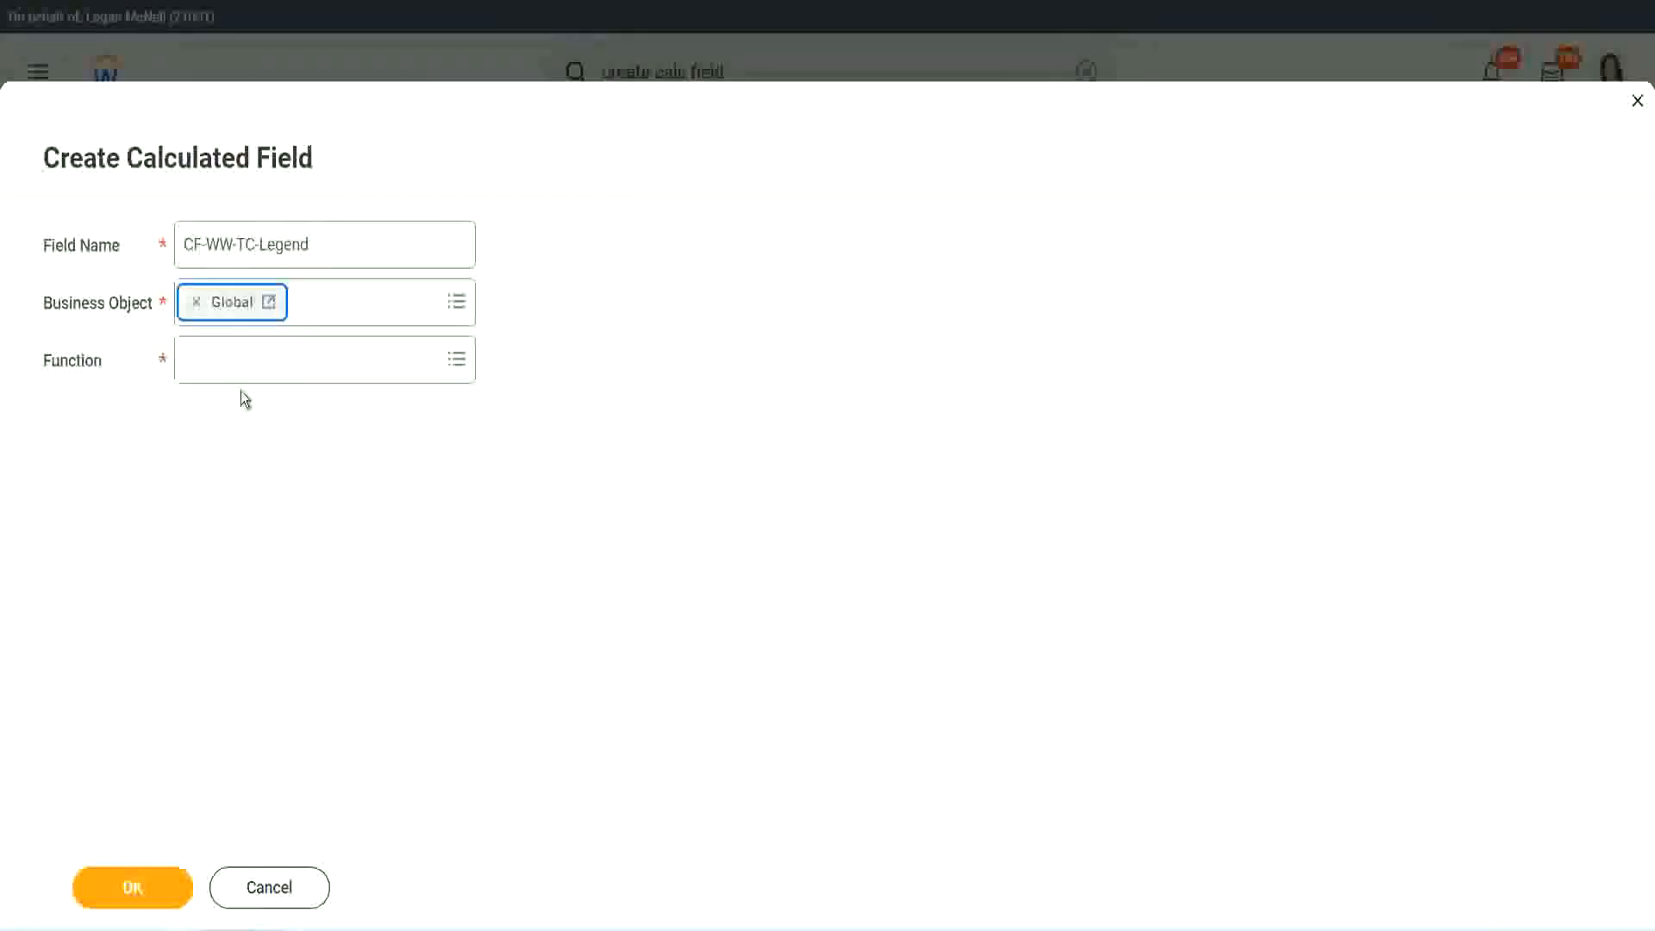
Search for tc, choose Text Constant as the Legend field's function, and proceed to its definition.
left_click(239, 358)
type("tc")
key("Return")
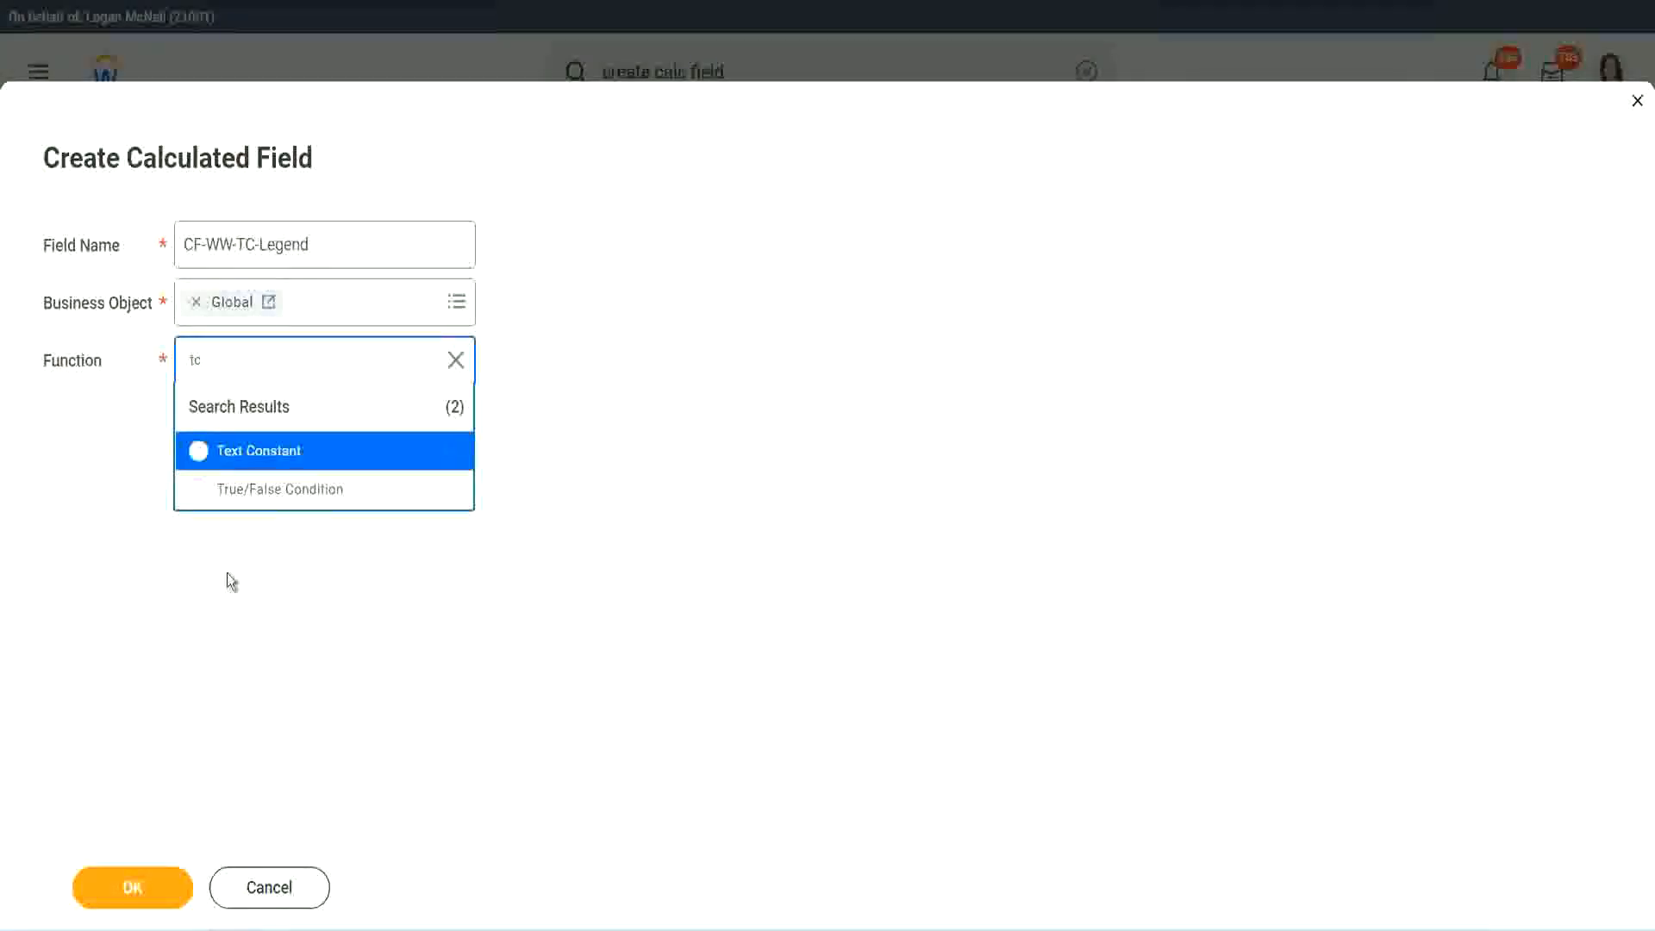
left_click(319, 453)
left_click(123, 892)
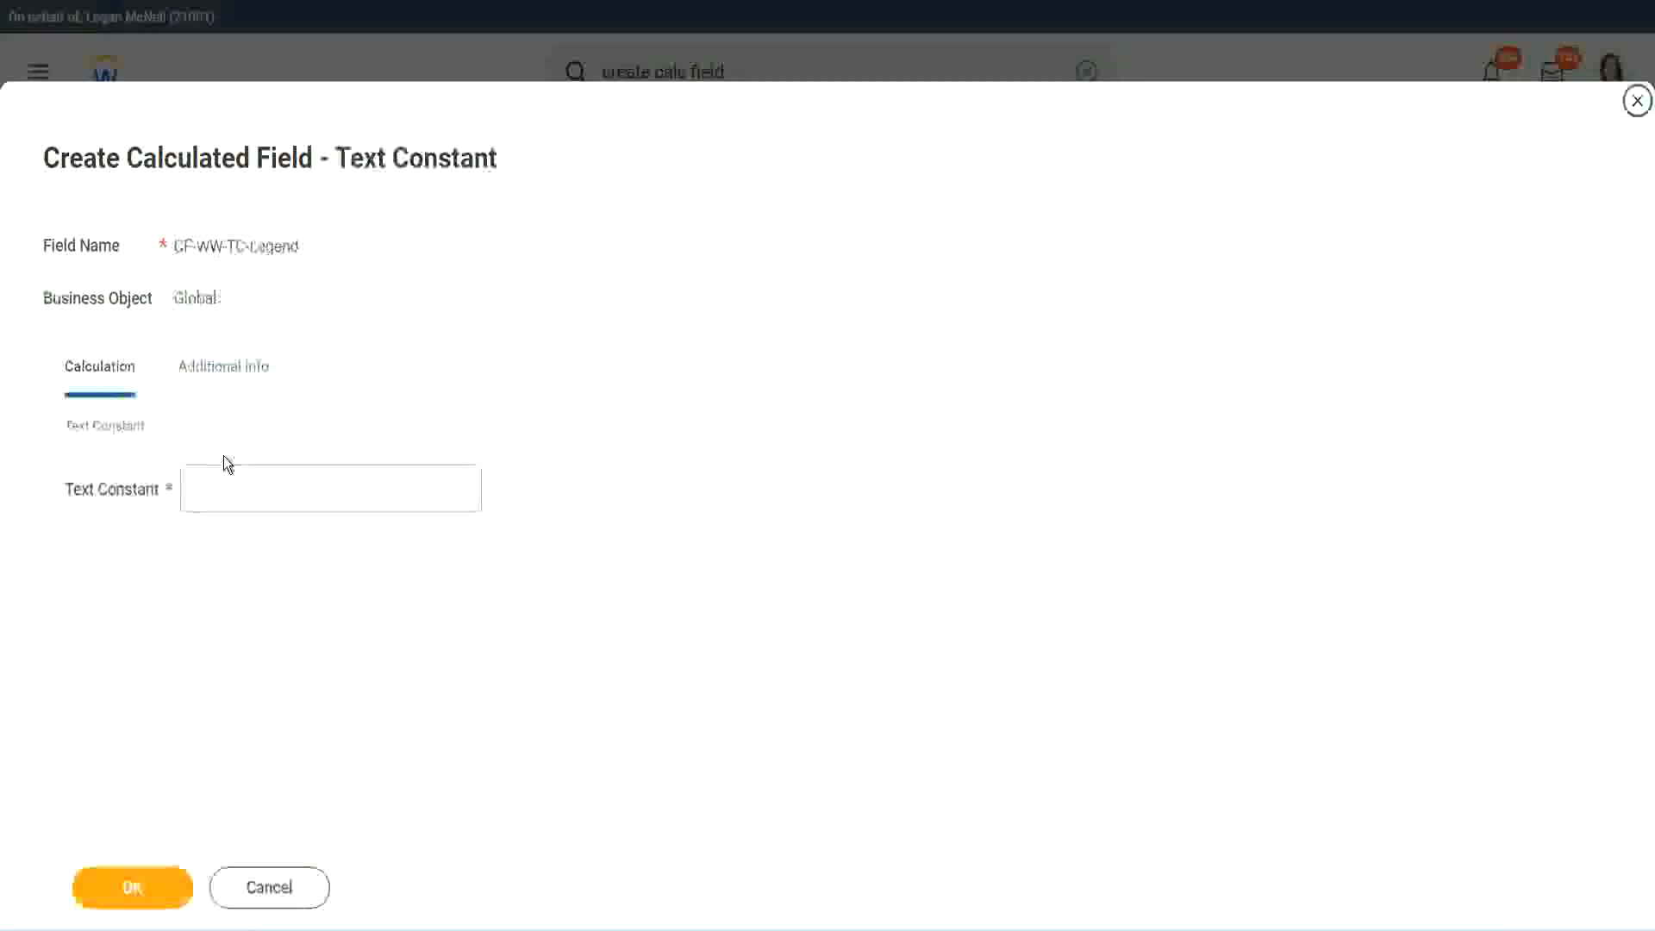
Enter Legend as the text constant and save the field.
left_click(213, 491)
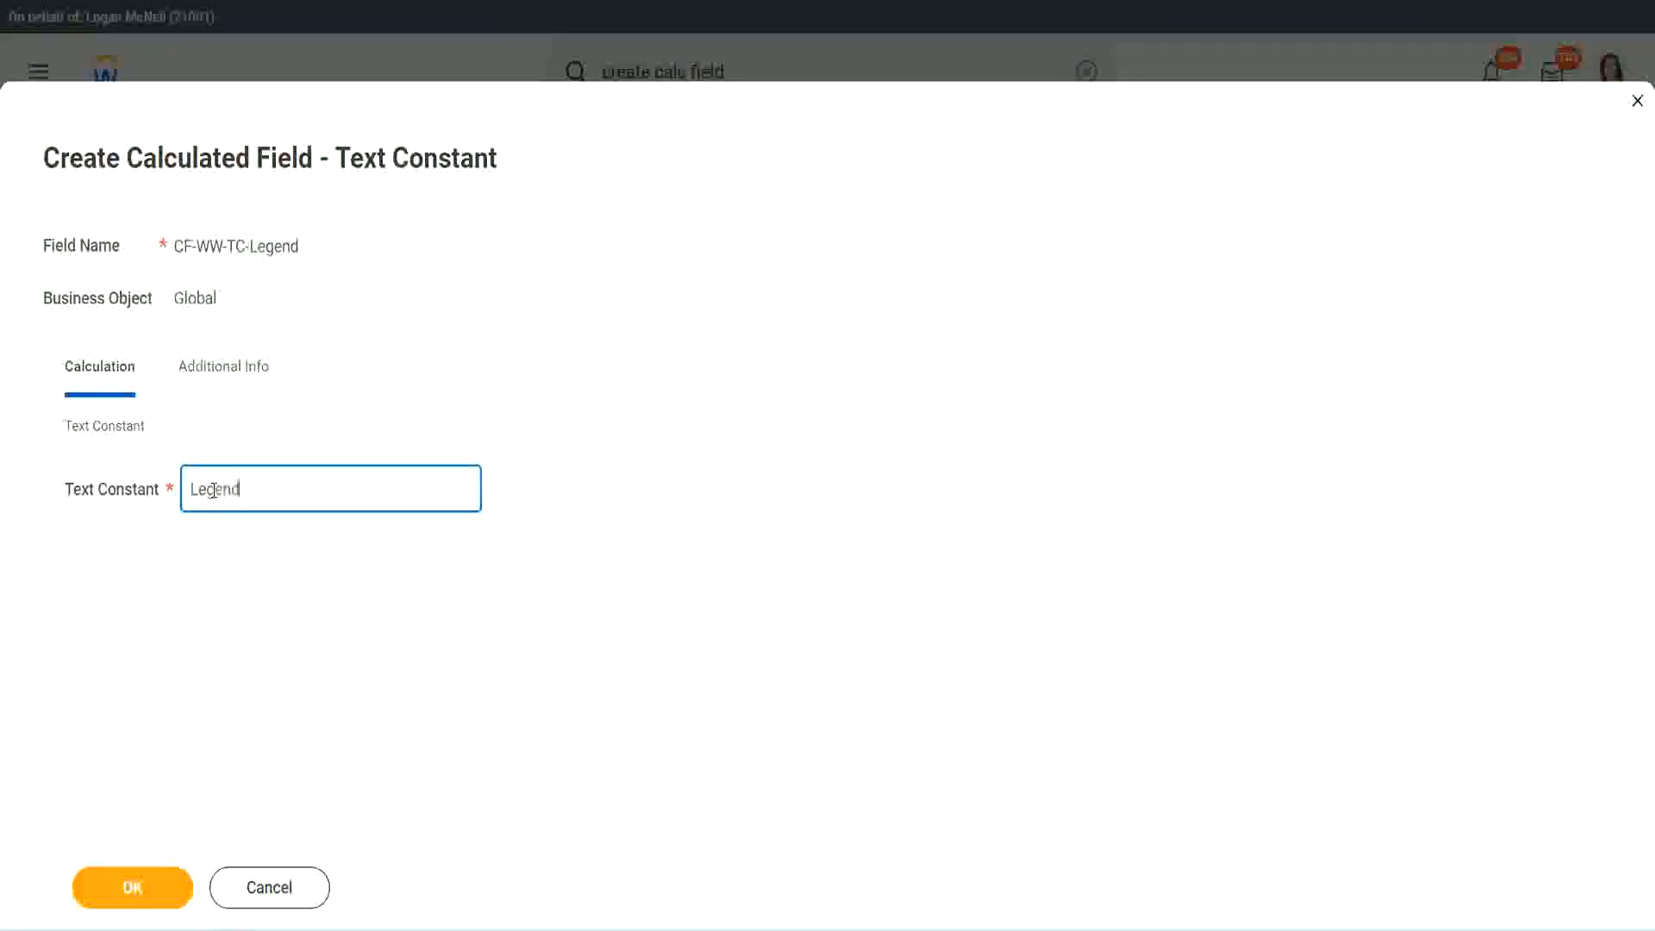
left_click(142, 889)
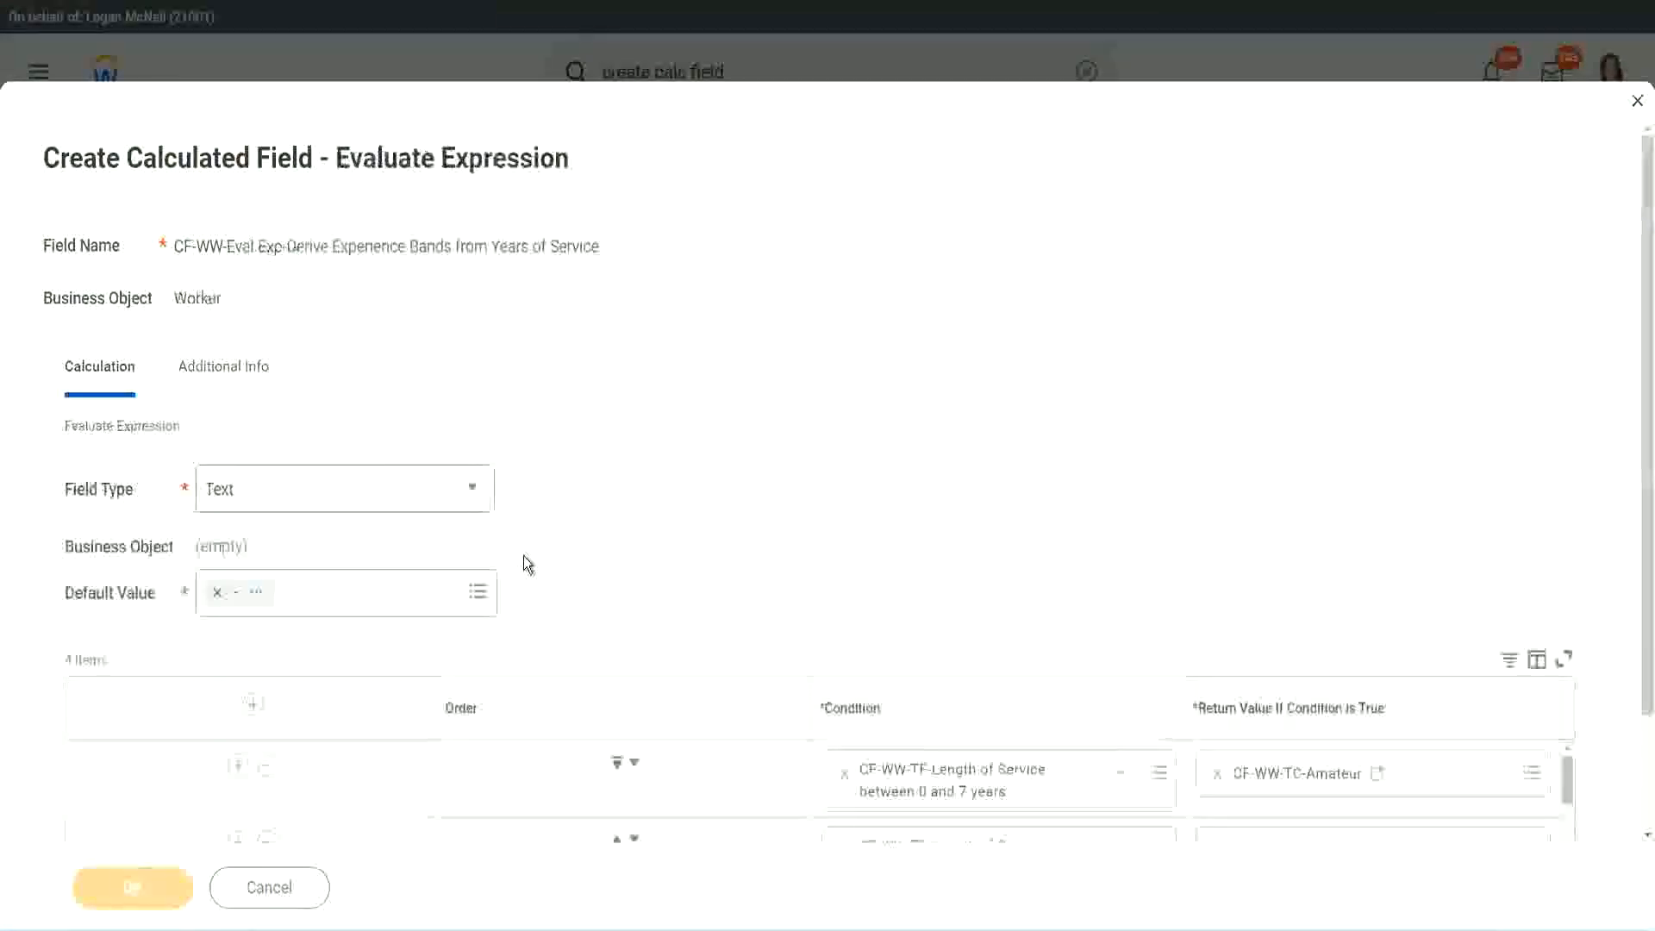
Check the four conditions against their return values and save the Evaluate Expression calculated field.
scroll(876, 459, "down", 3)
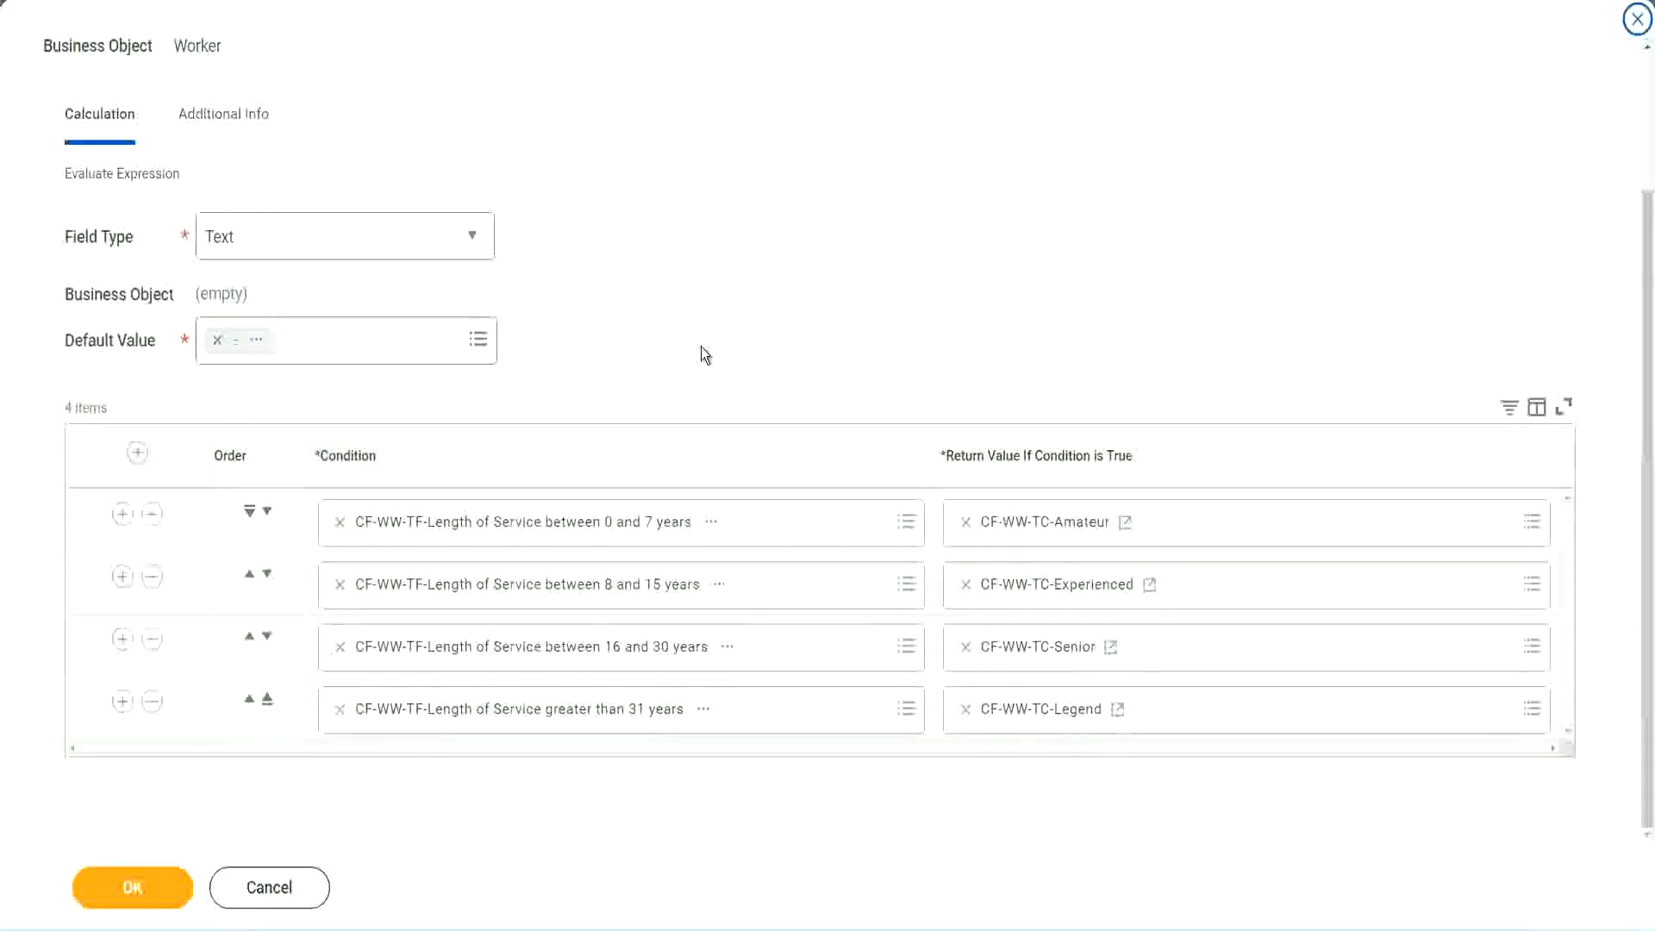
scroll(701, 347, "up", 3)
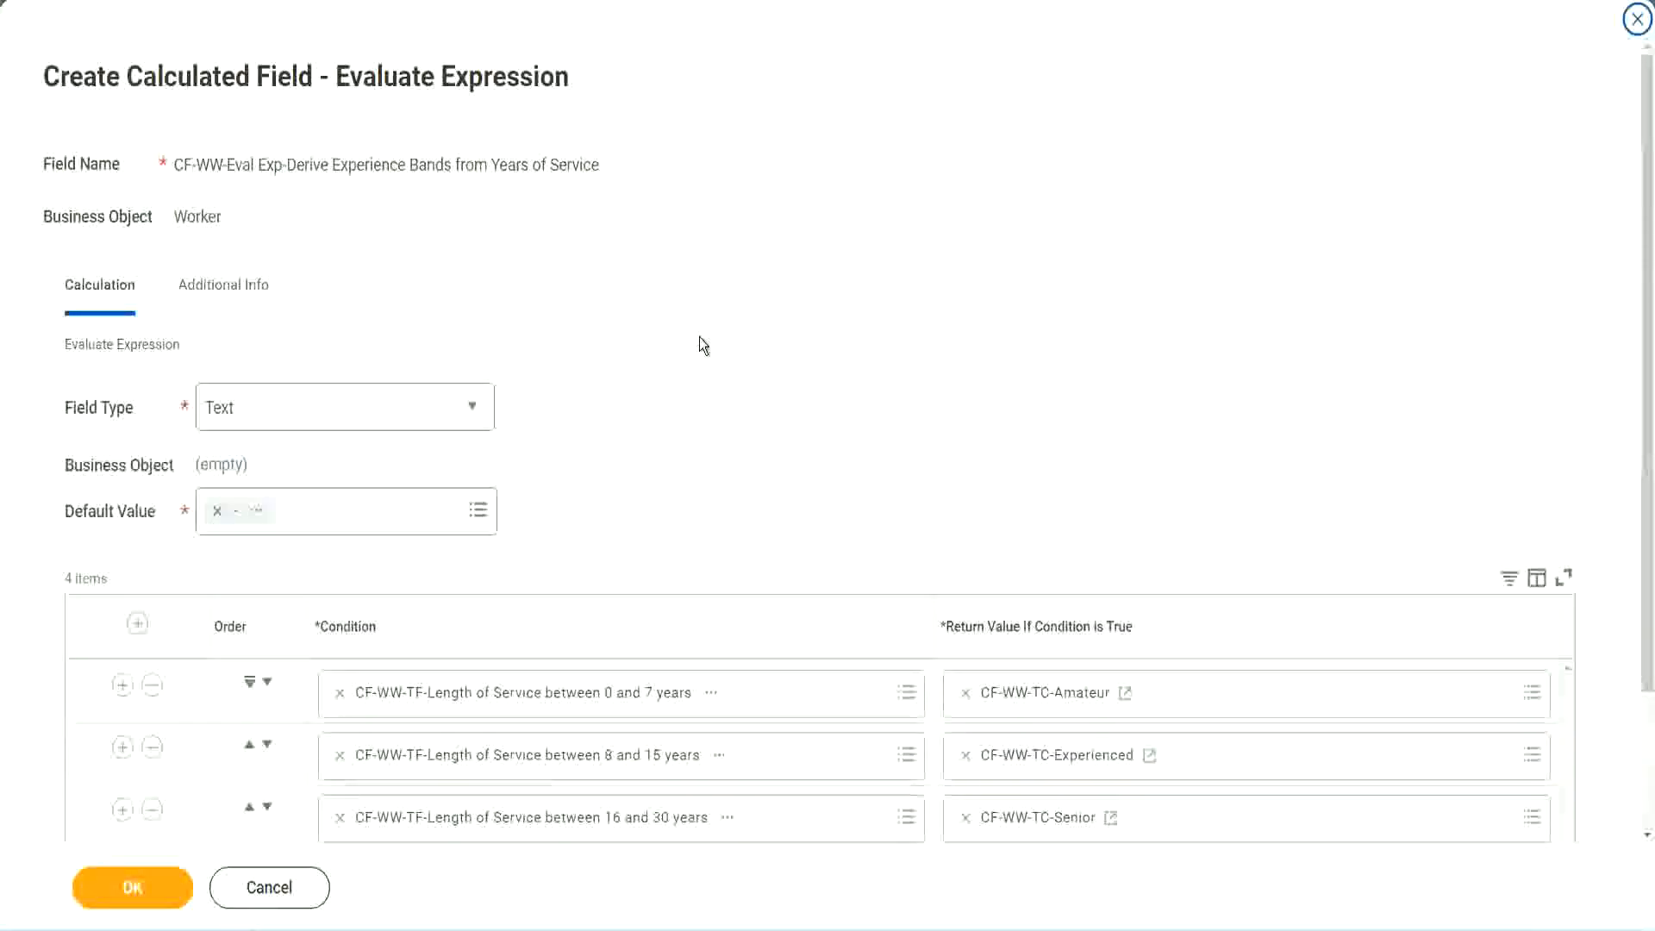
scroll(700, 338, "down", 3)
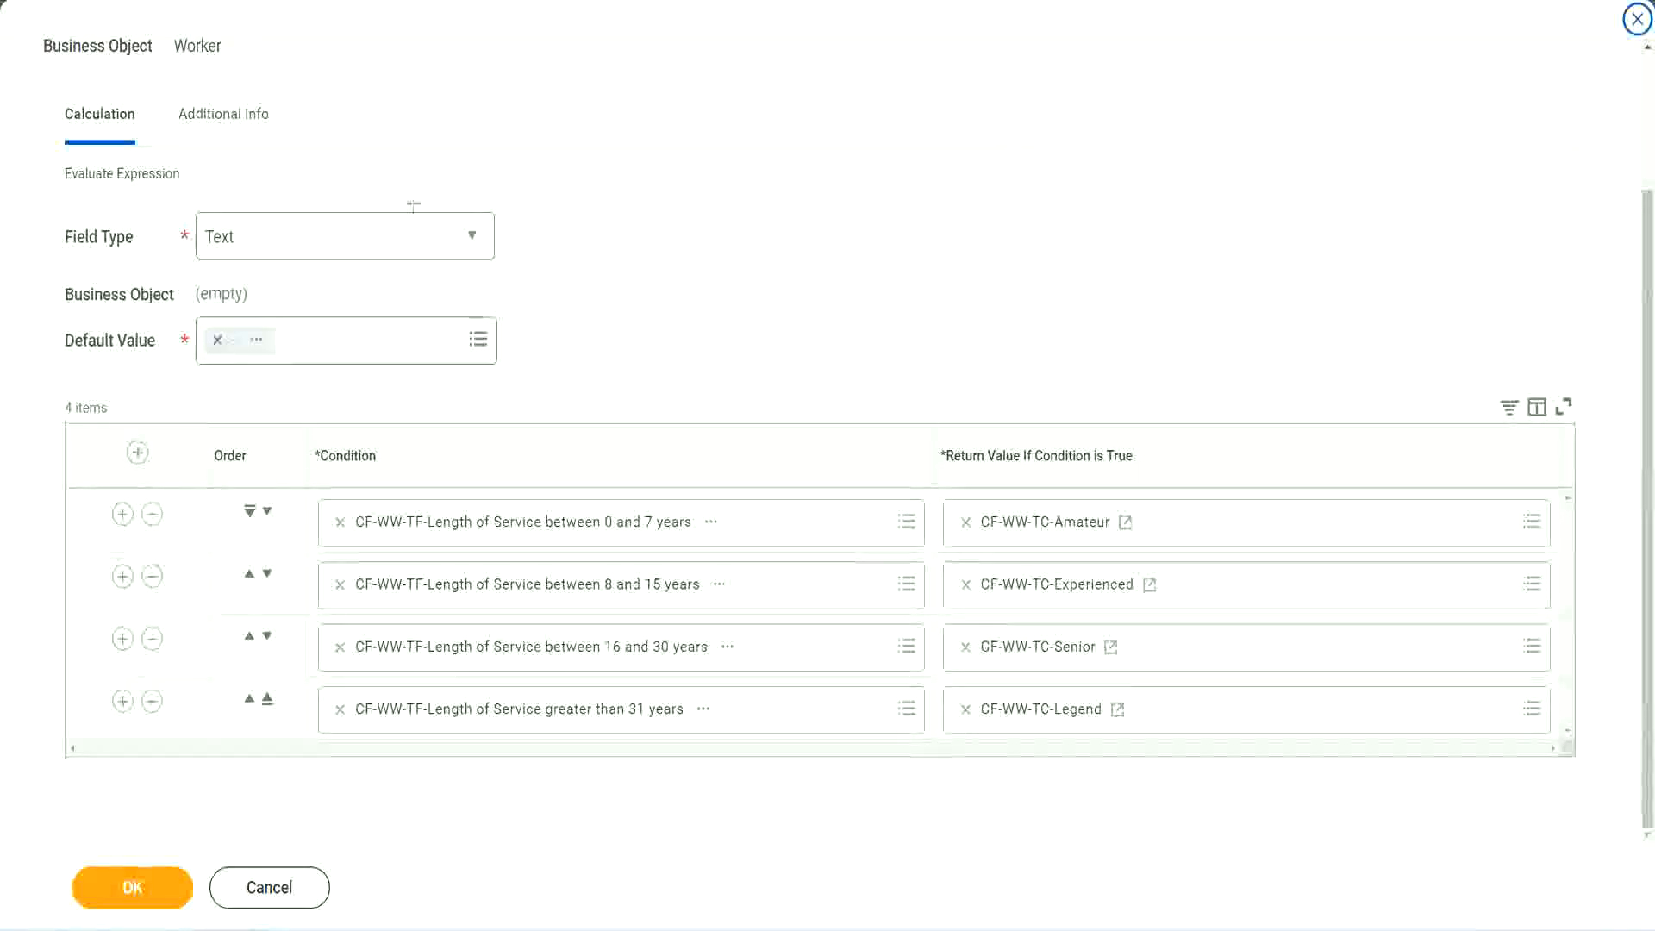
left_click_drag(1060, 243, 1073, 413)
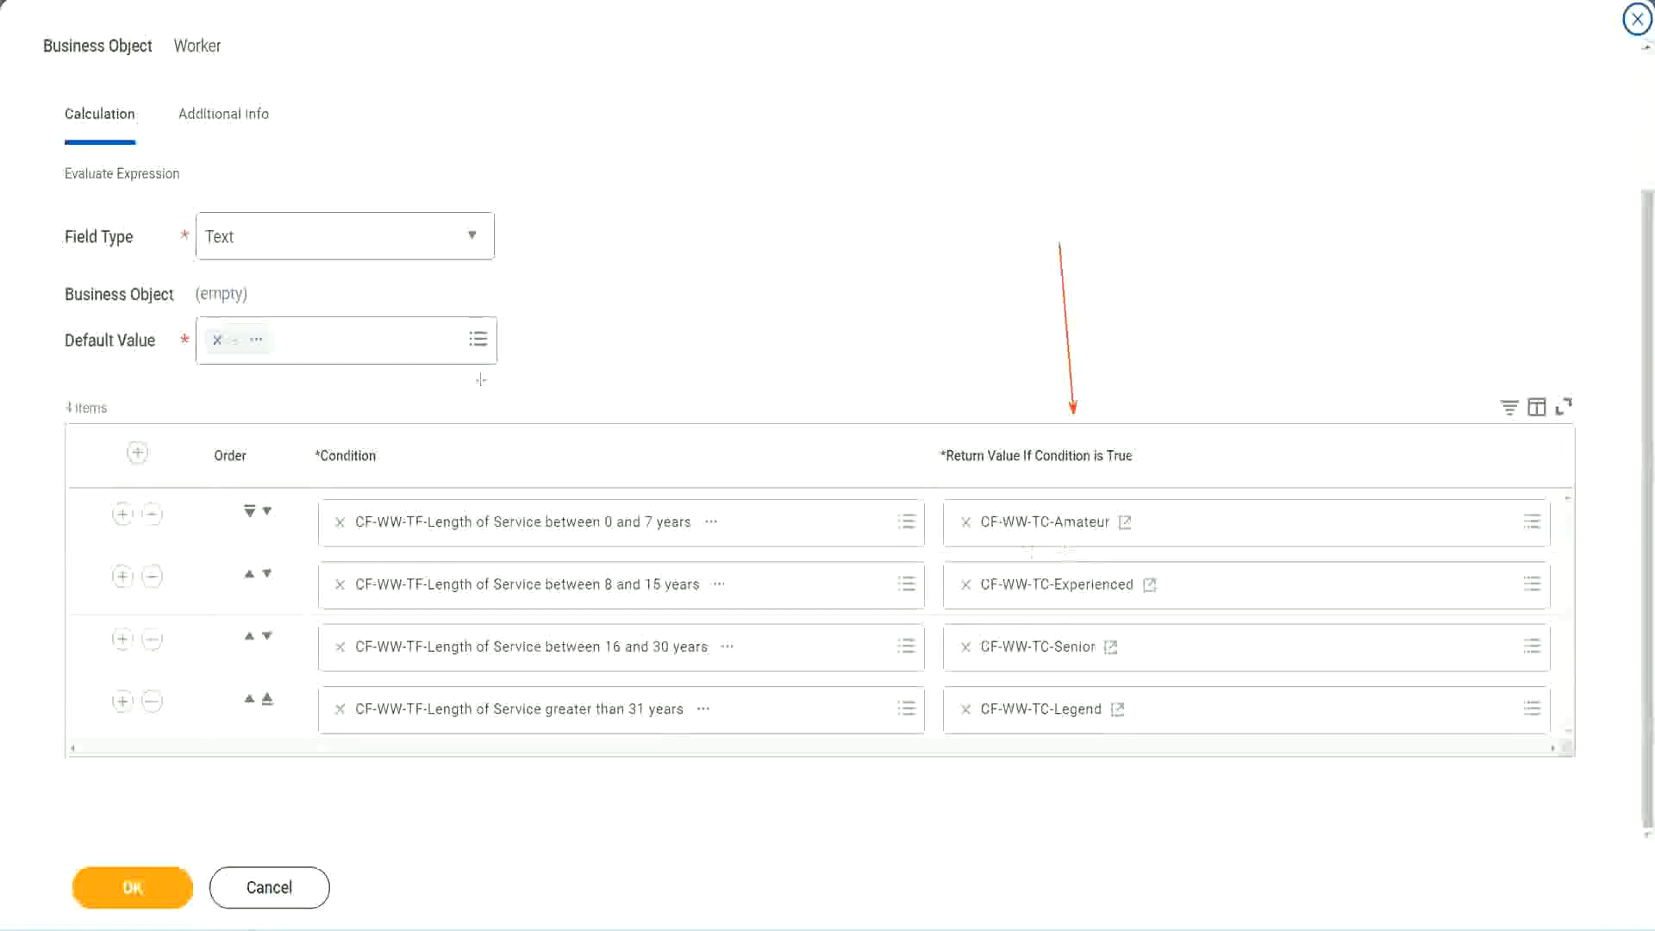
left_click_drag(205, 148, 212, 206)
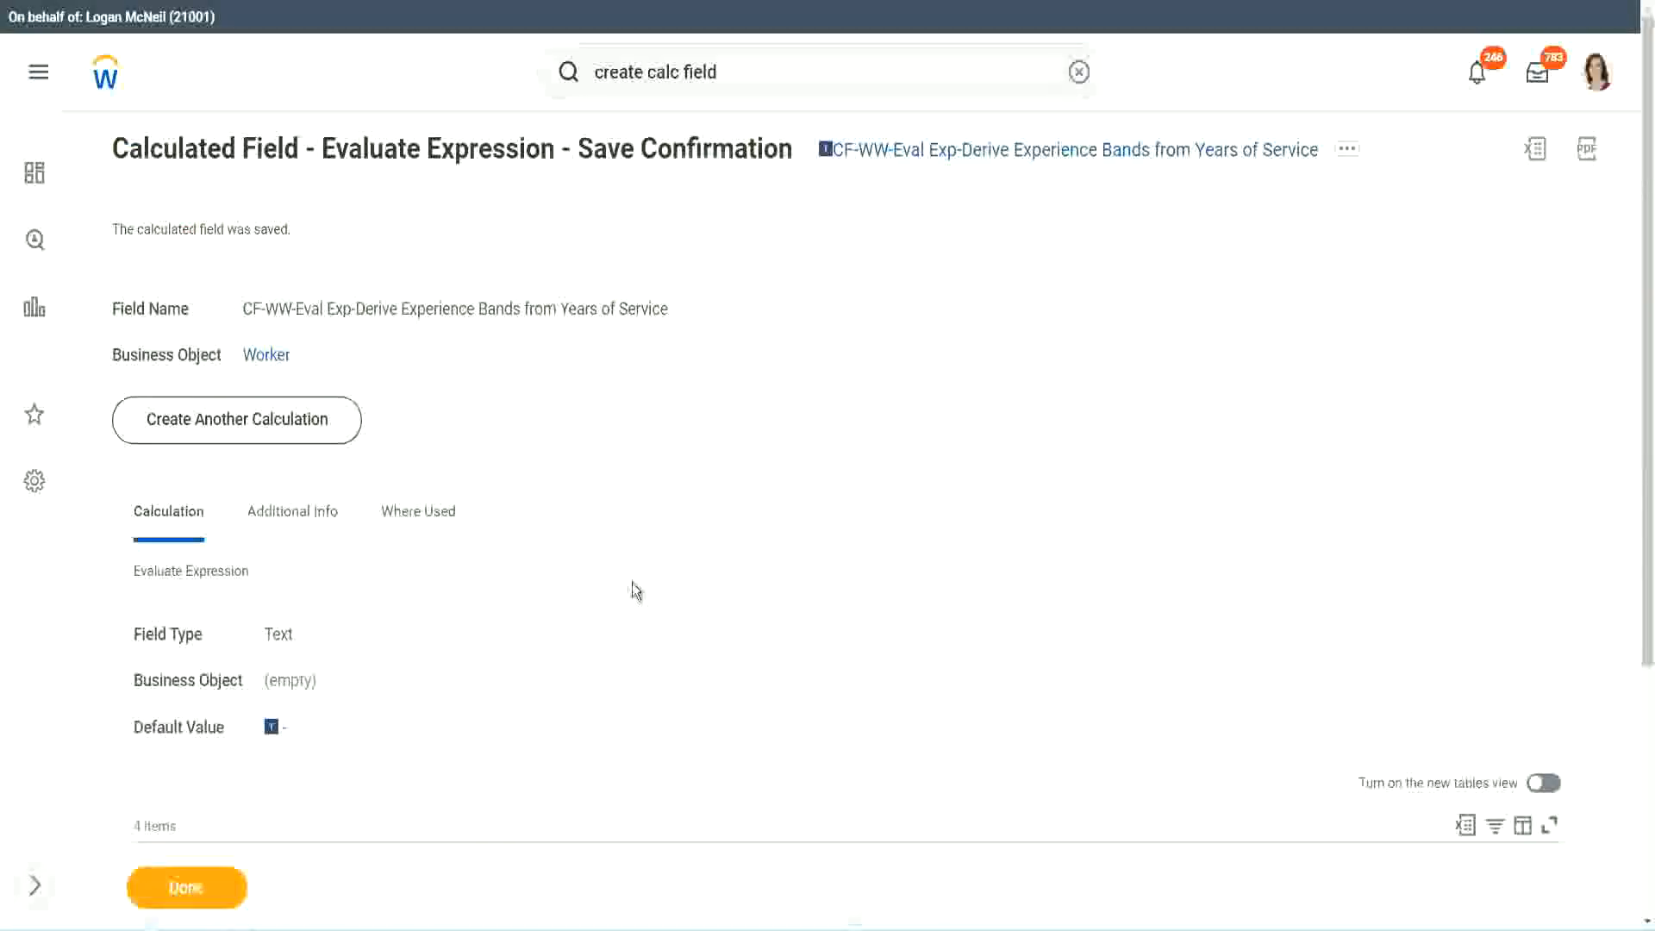
Review the saved Evaluate Expression field's conditions and copy its name, CF-WW-Eval Exp-Derive Experience Bands from Years of Service.
scroll(633, 577, "down", 4)
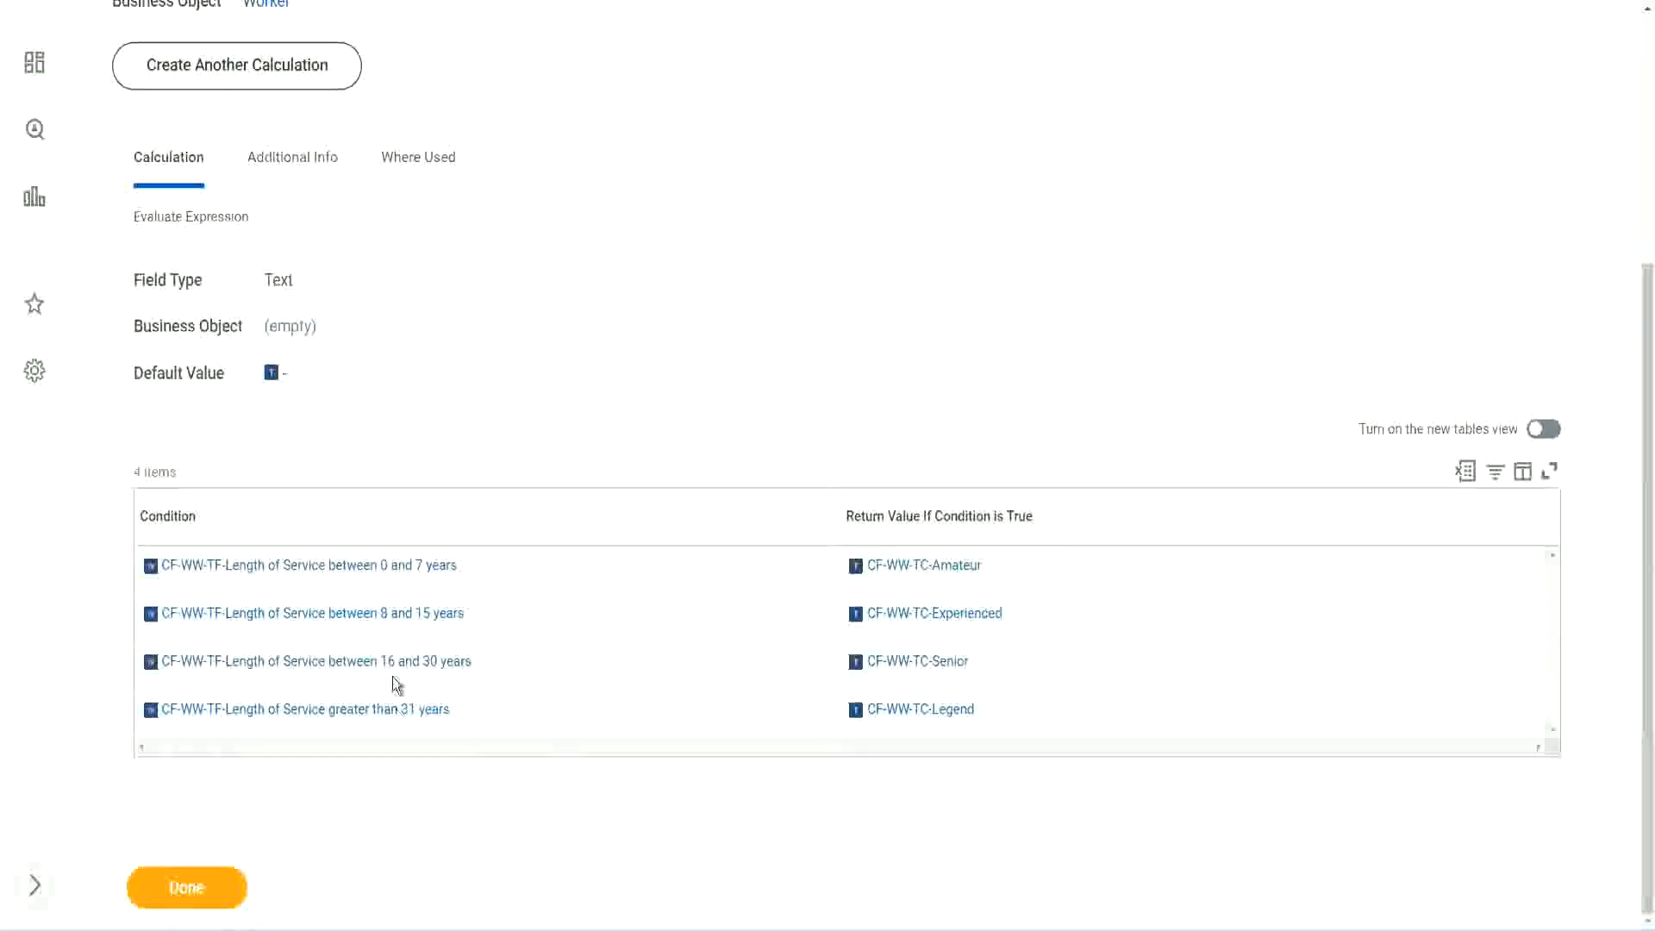
scroll(466, 521, "up", 4)
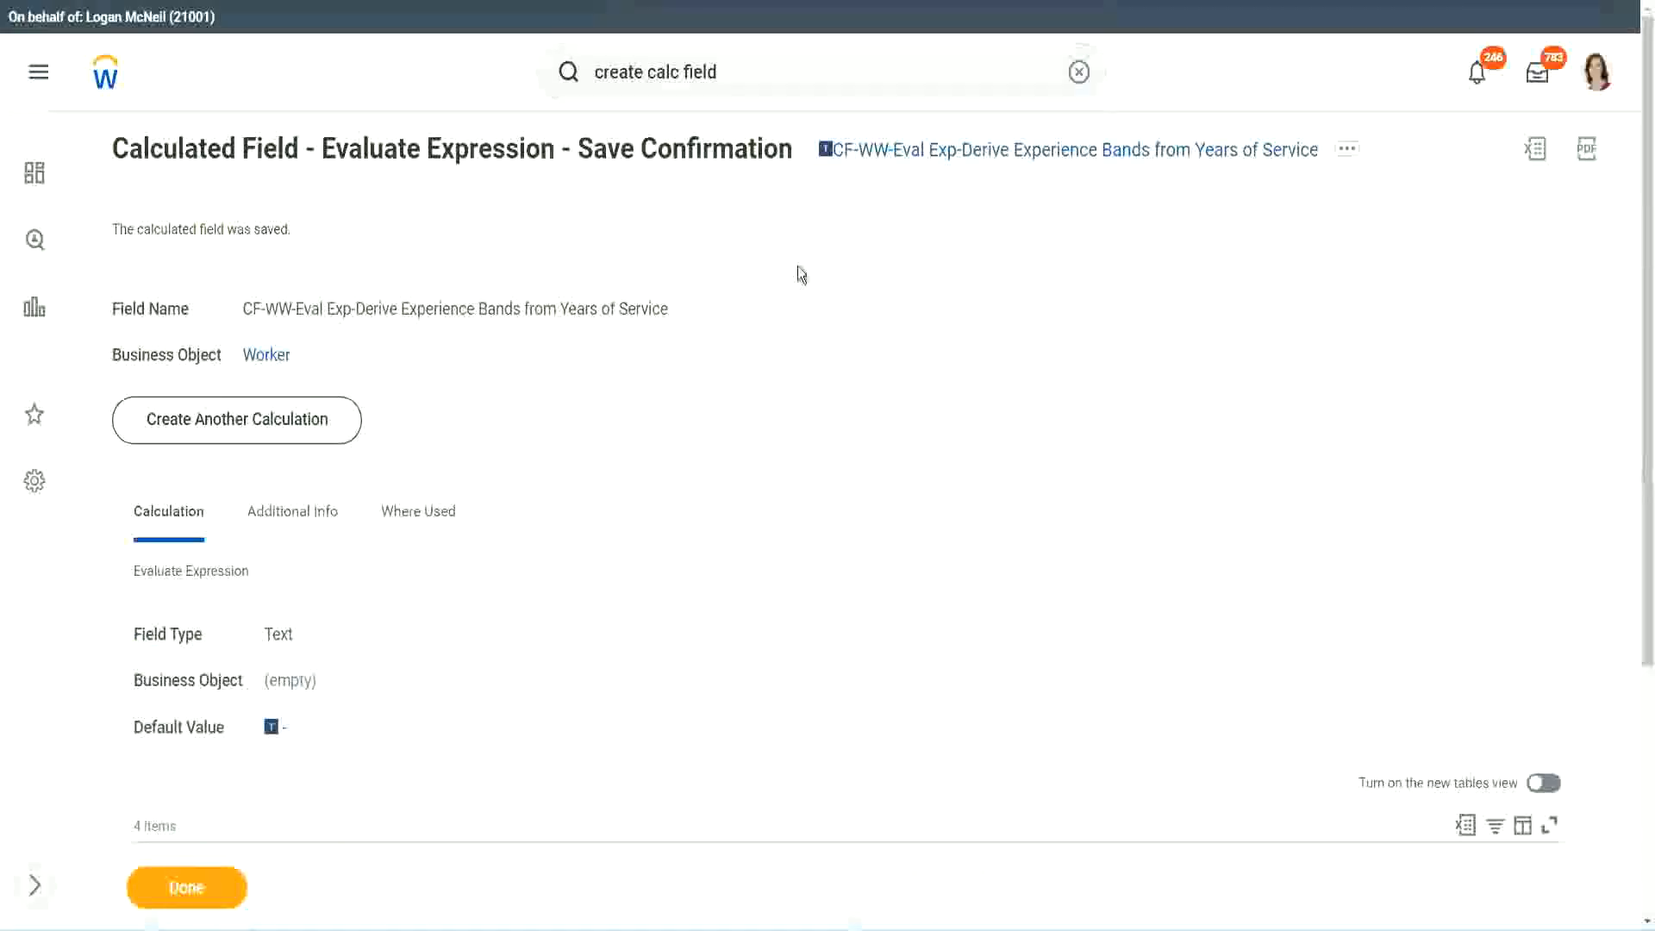
right_click(971, 158)
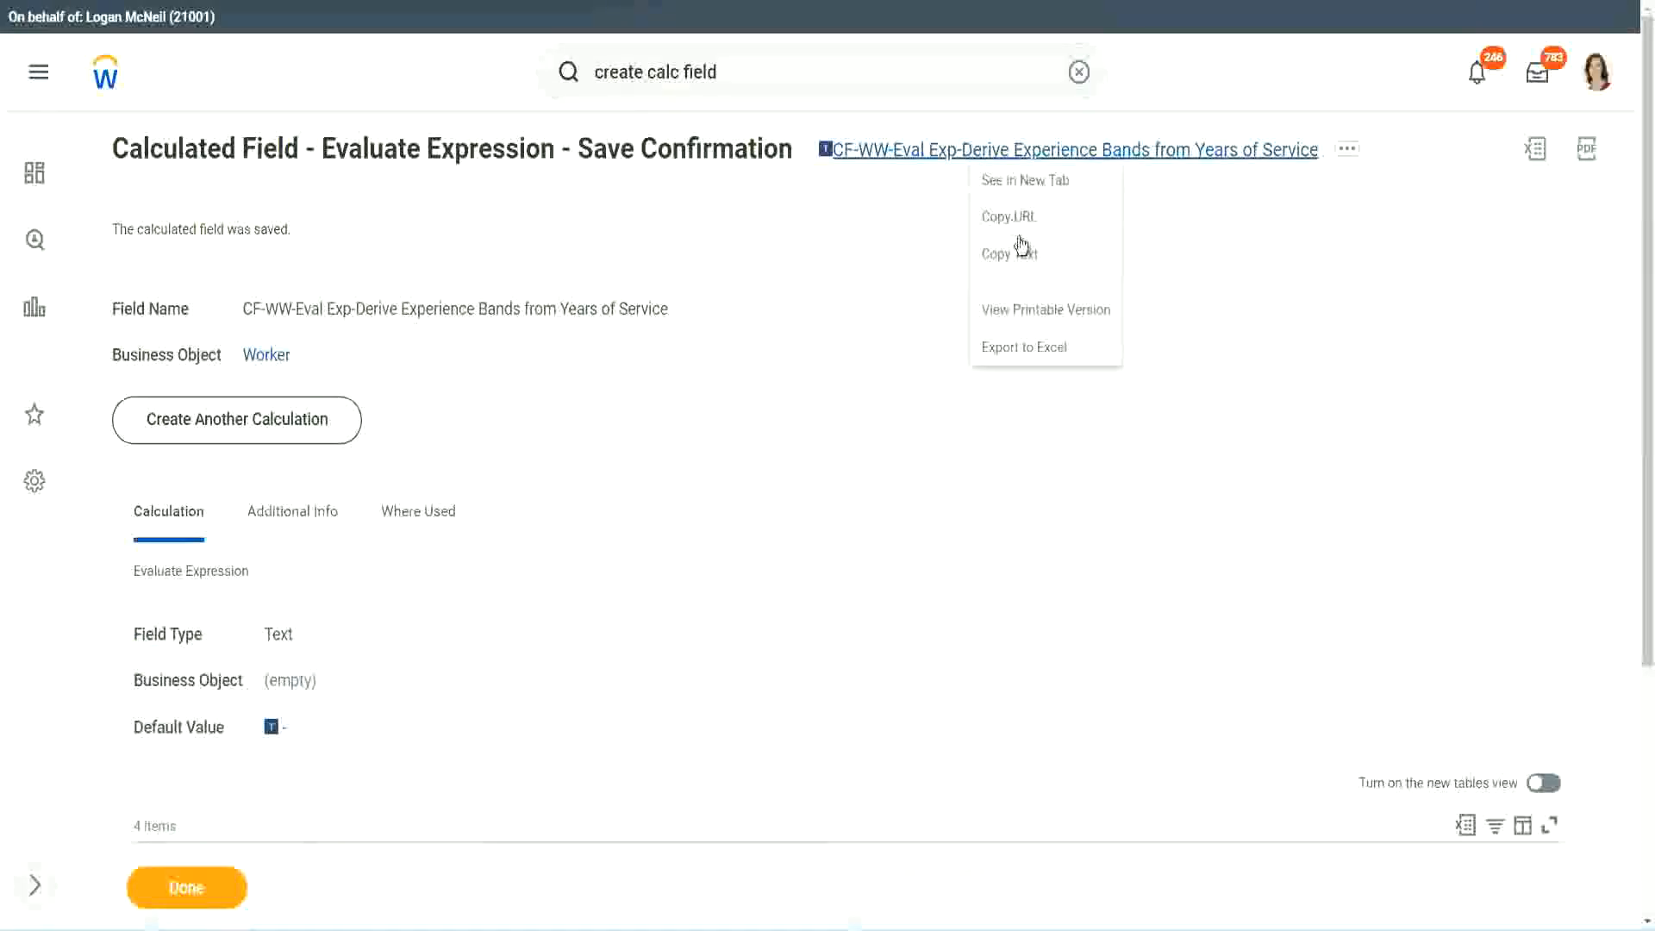
left_click(1018, 262)
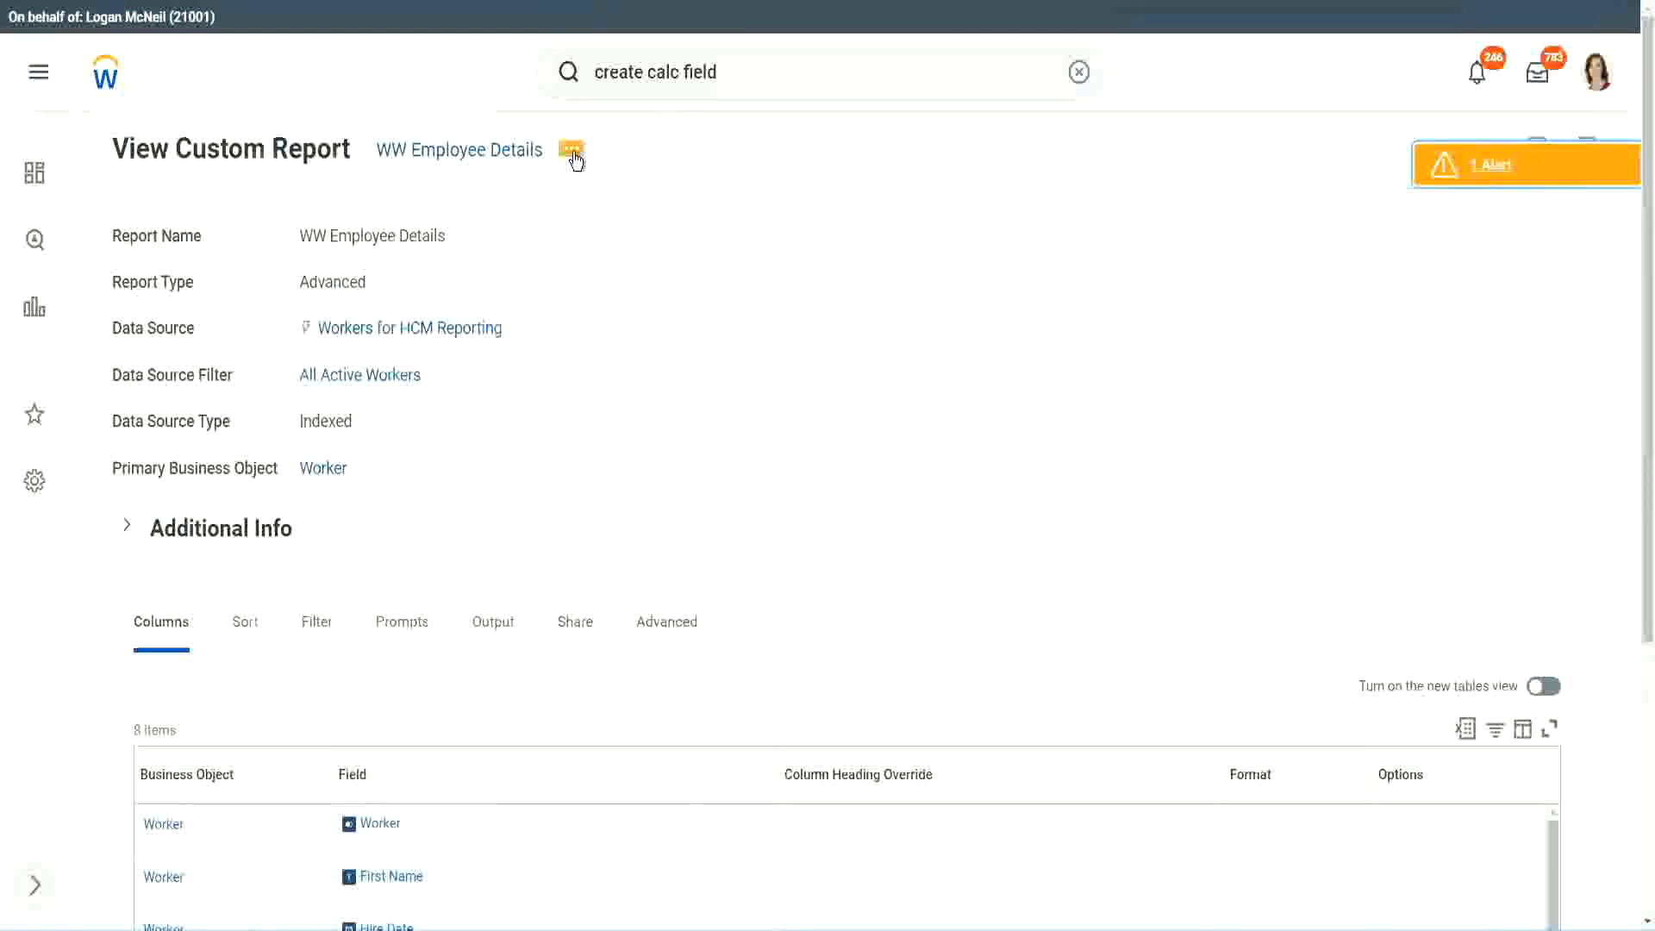
Open the WW Employee Details custom report for editing.
left_click(574, 154)
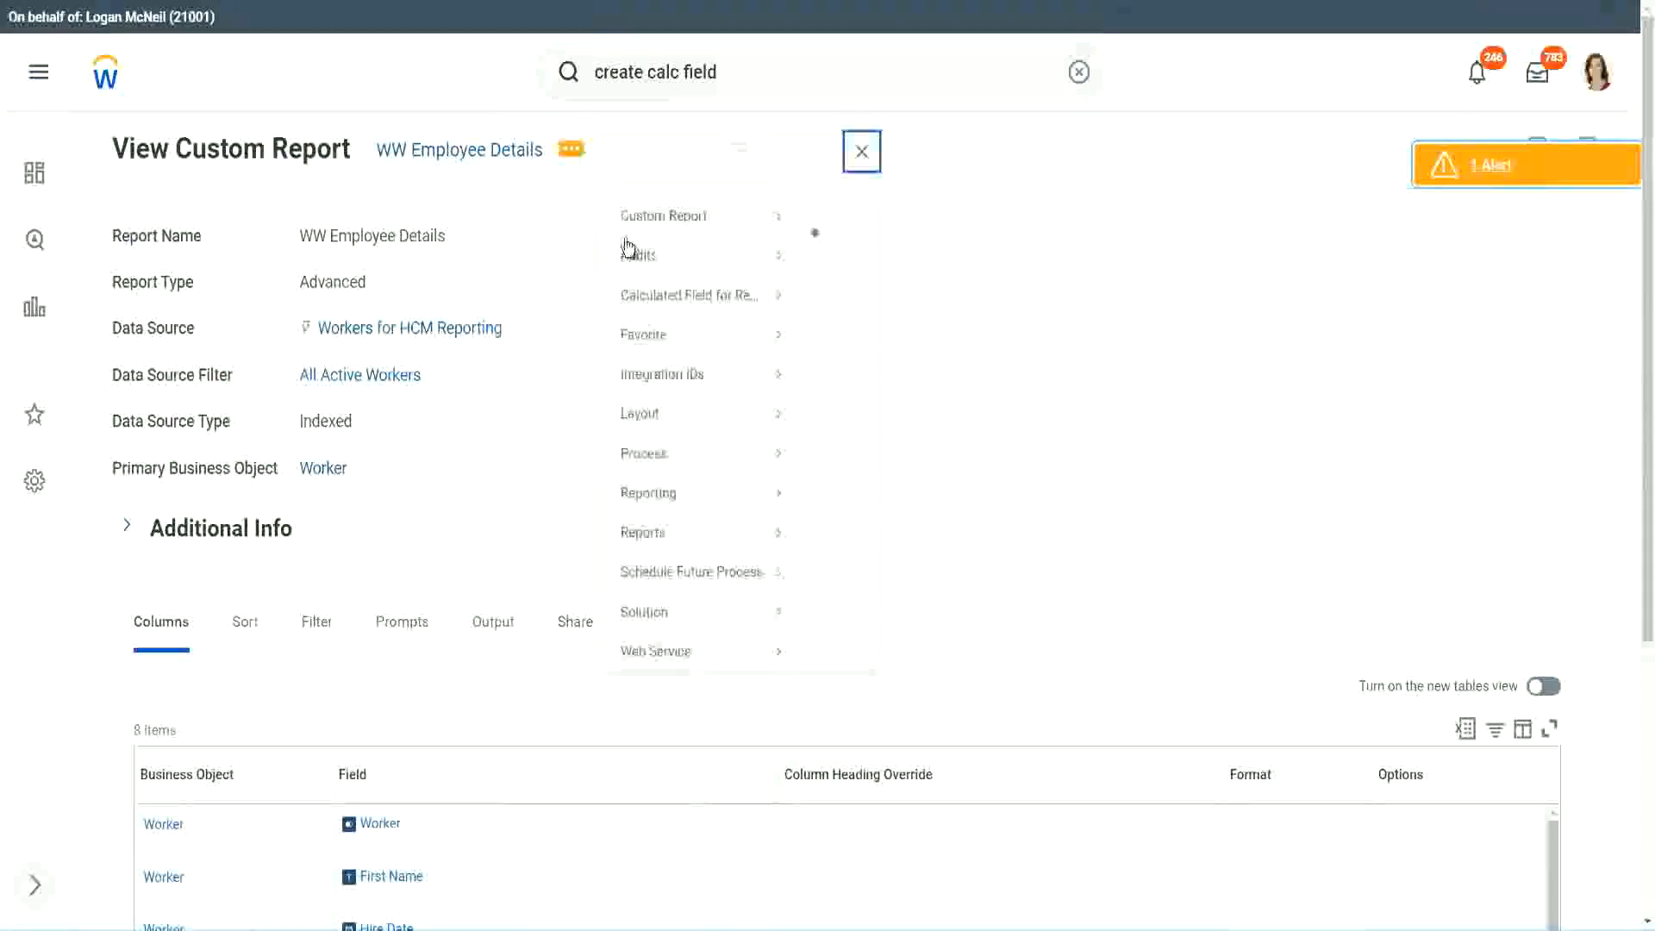
mouse_move(674, 245)
left_click(831, 244)
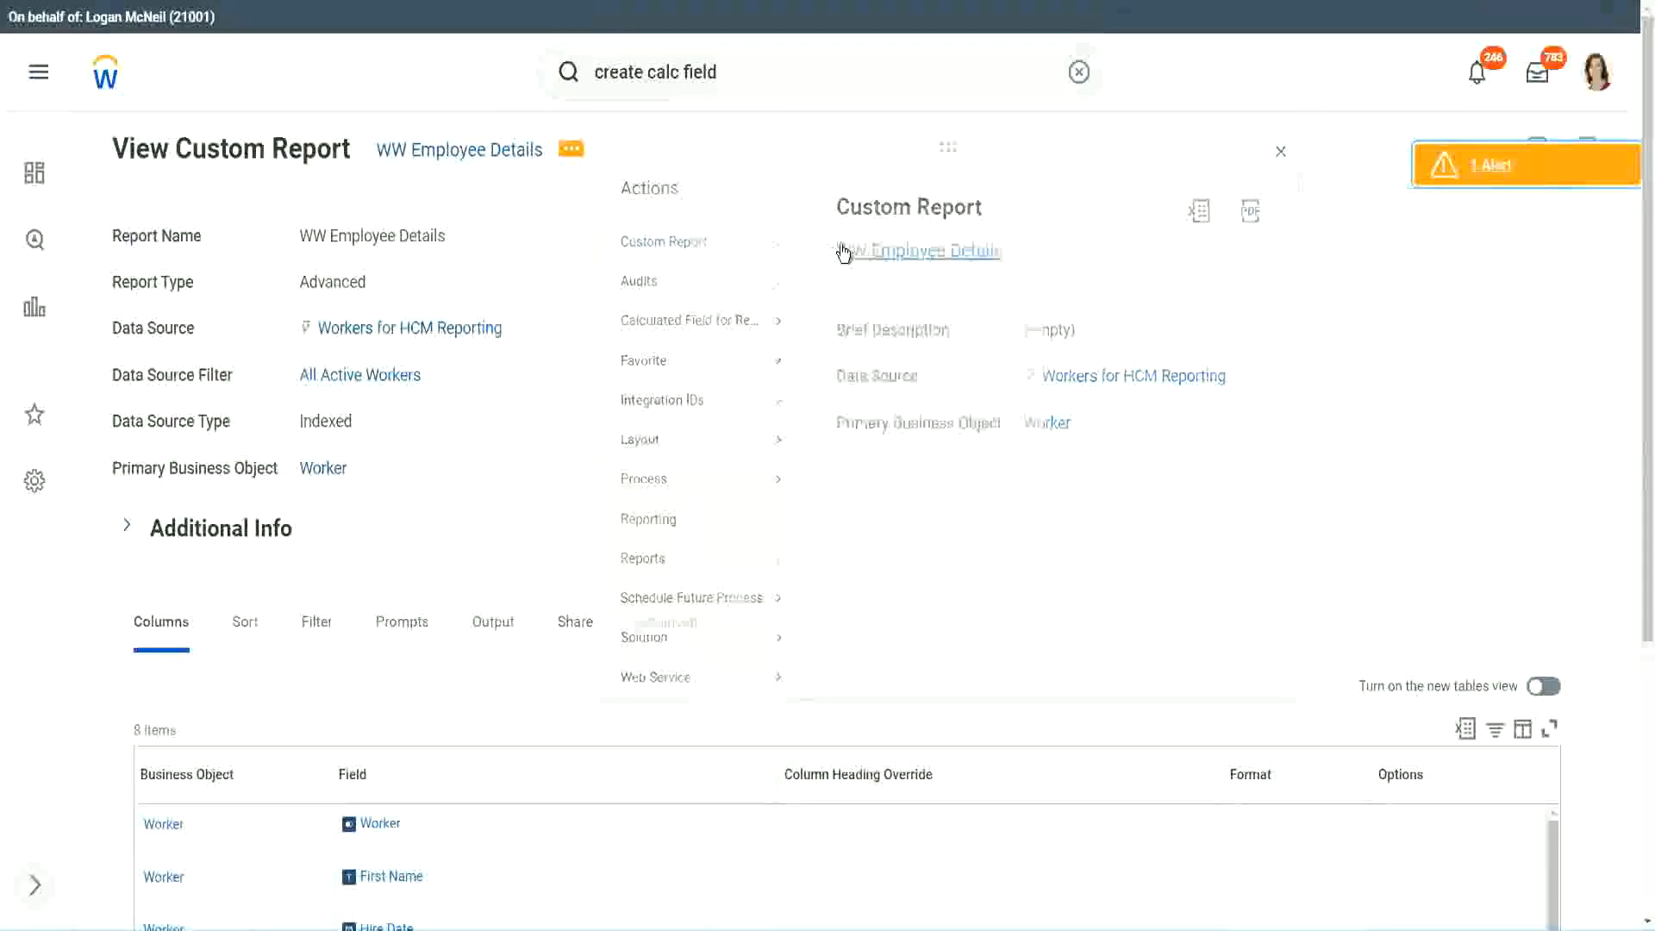
Insert a new column row in the report directly below the Years of Service column.
scroll(603, 370, "down", 5)
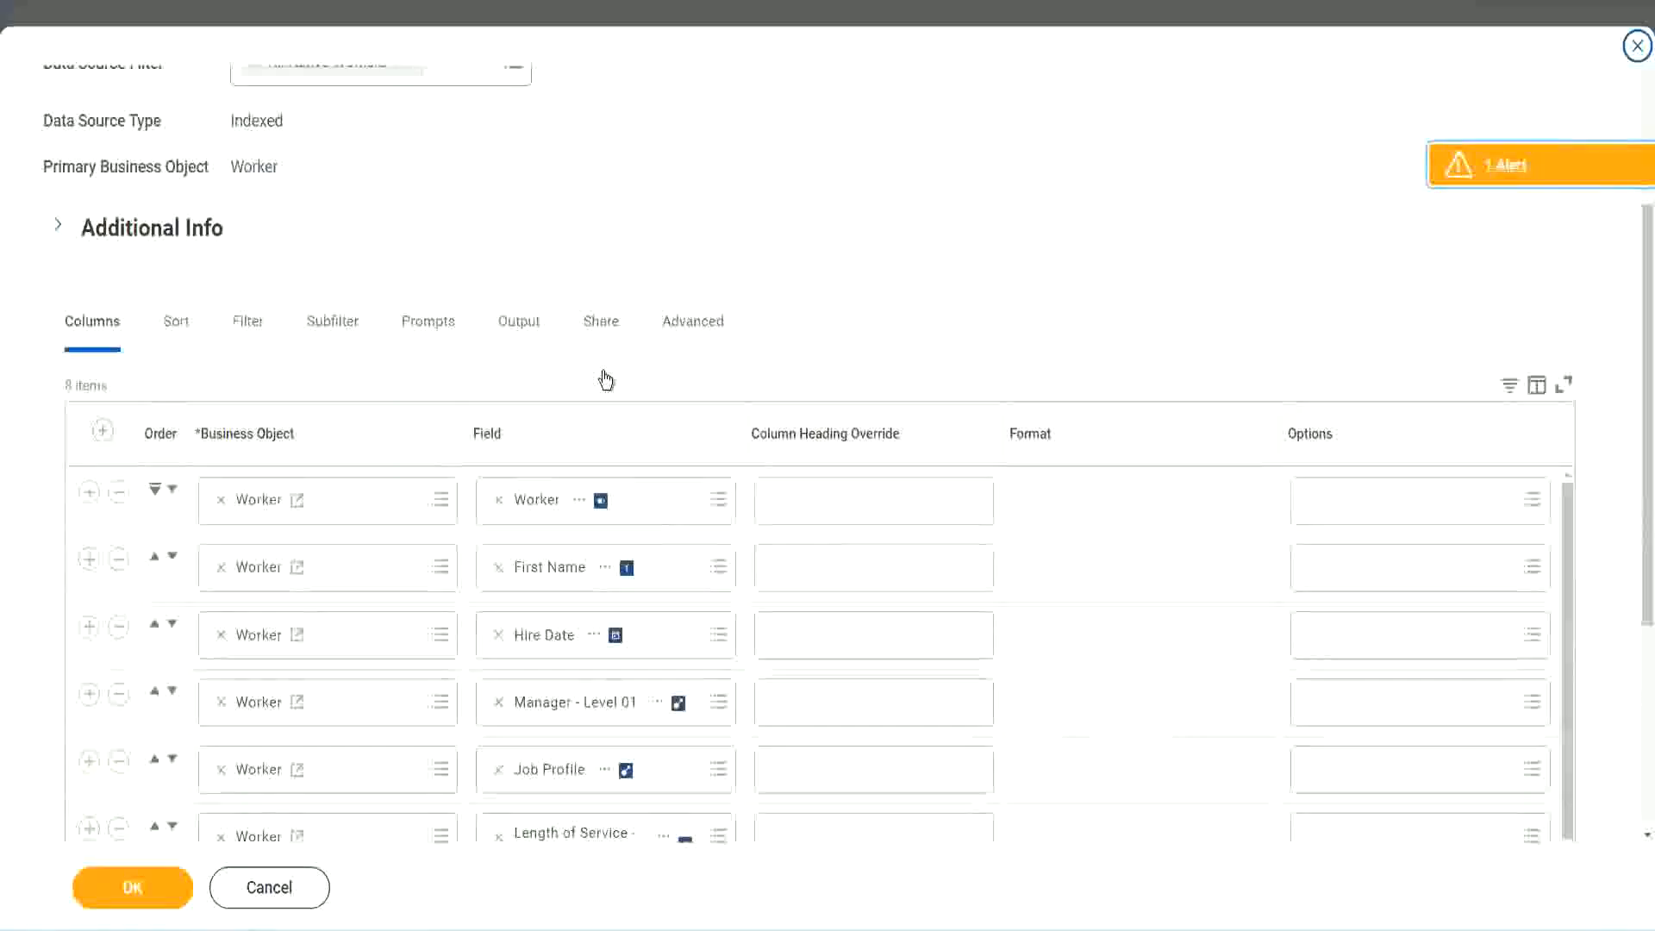
scroll(606, 380, "down", 3)
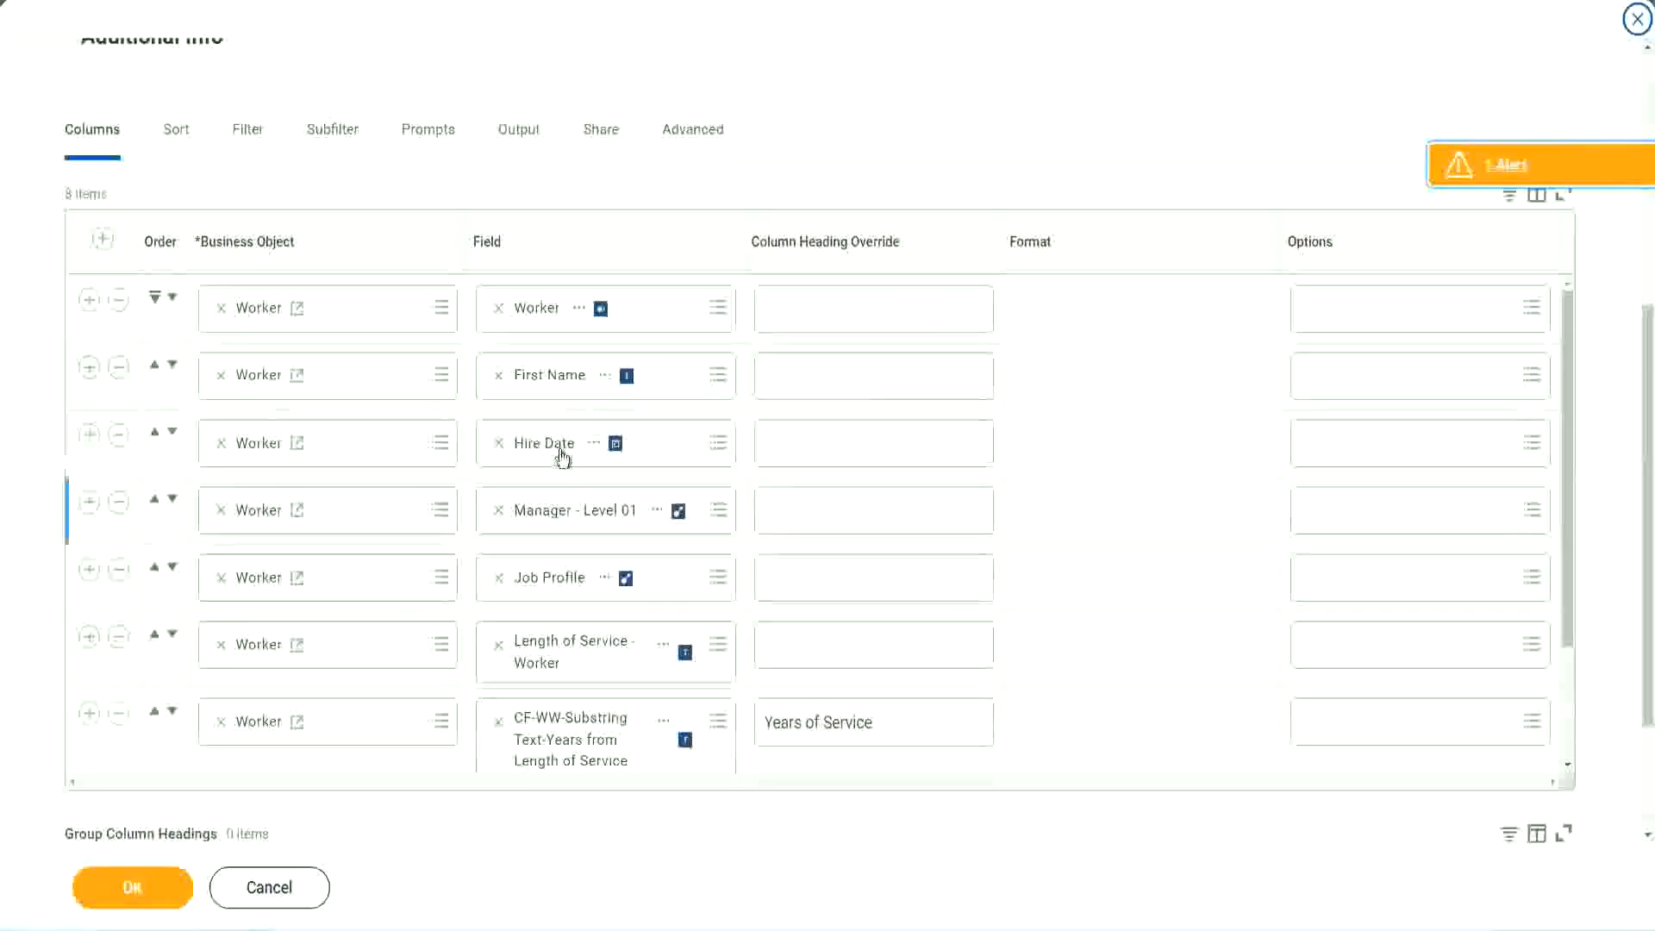
left_click(89, 715)
scroll(583, 500, "down", 1)
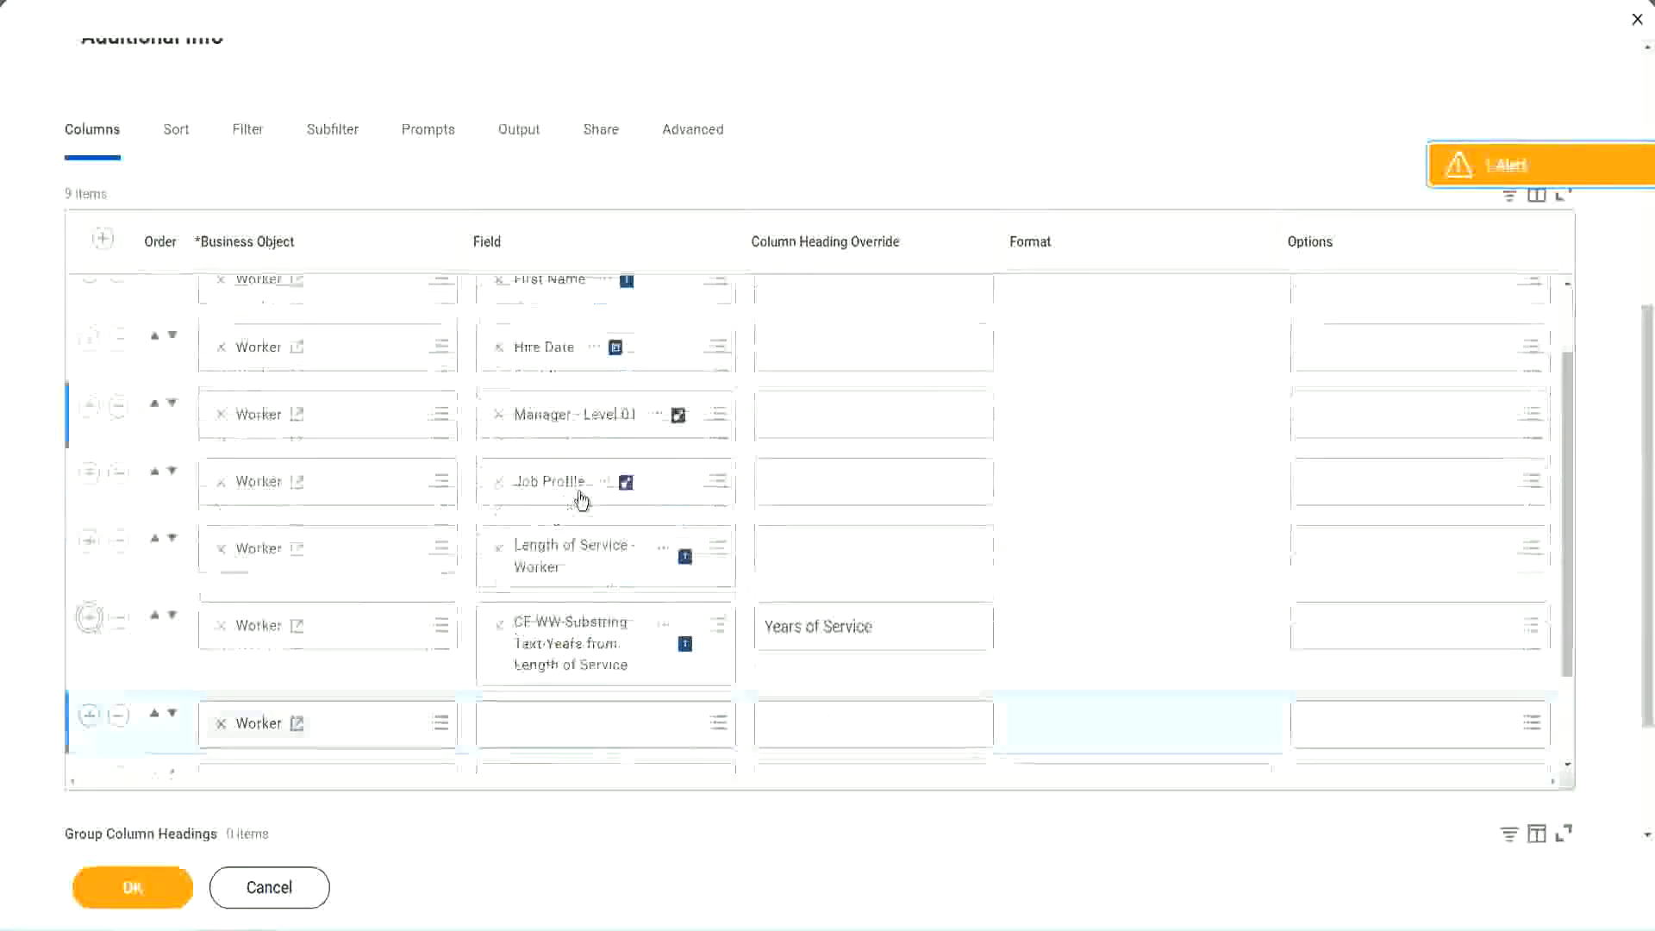
scroll(582, 500, "down", 5)
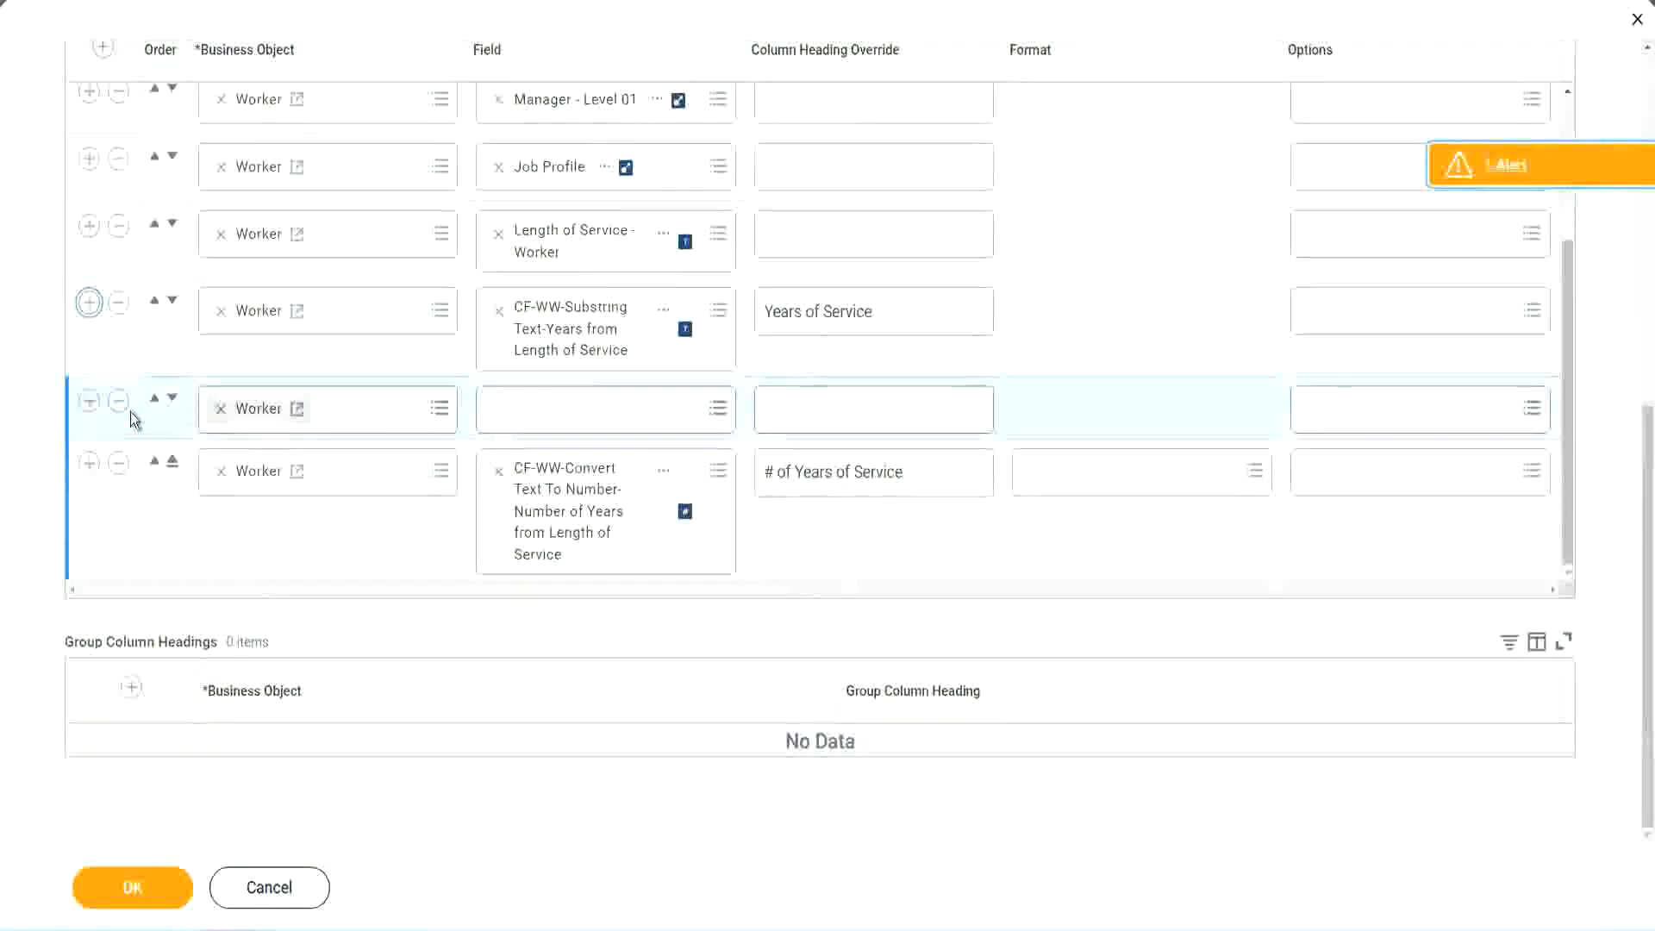
Move the empty row below the # of Years of Service column and remove the CF-WW-Substring Text-Years from Length of Service row.
left_click(171, 401)
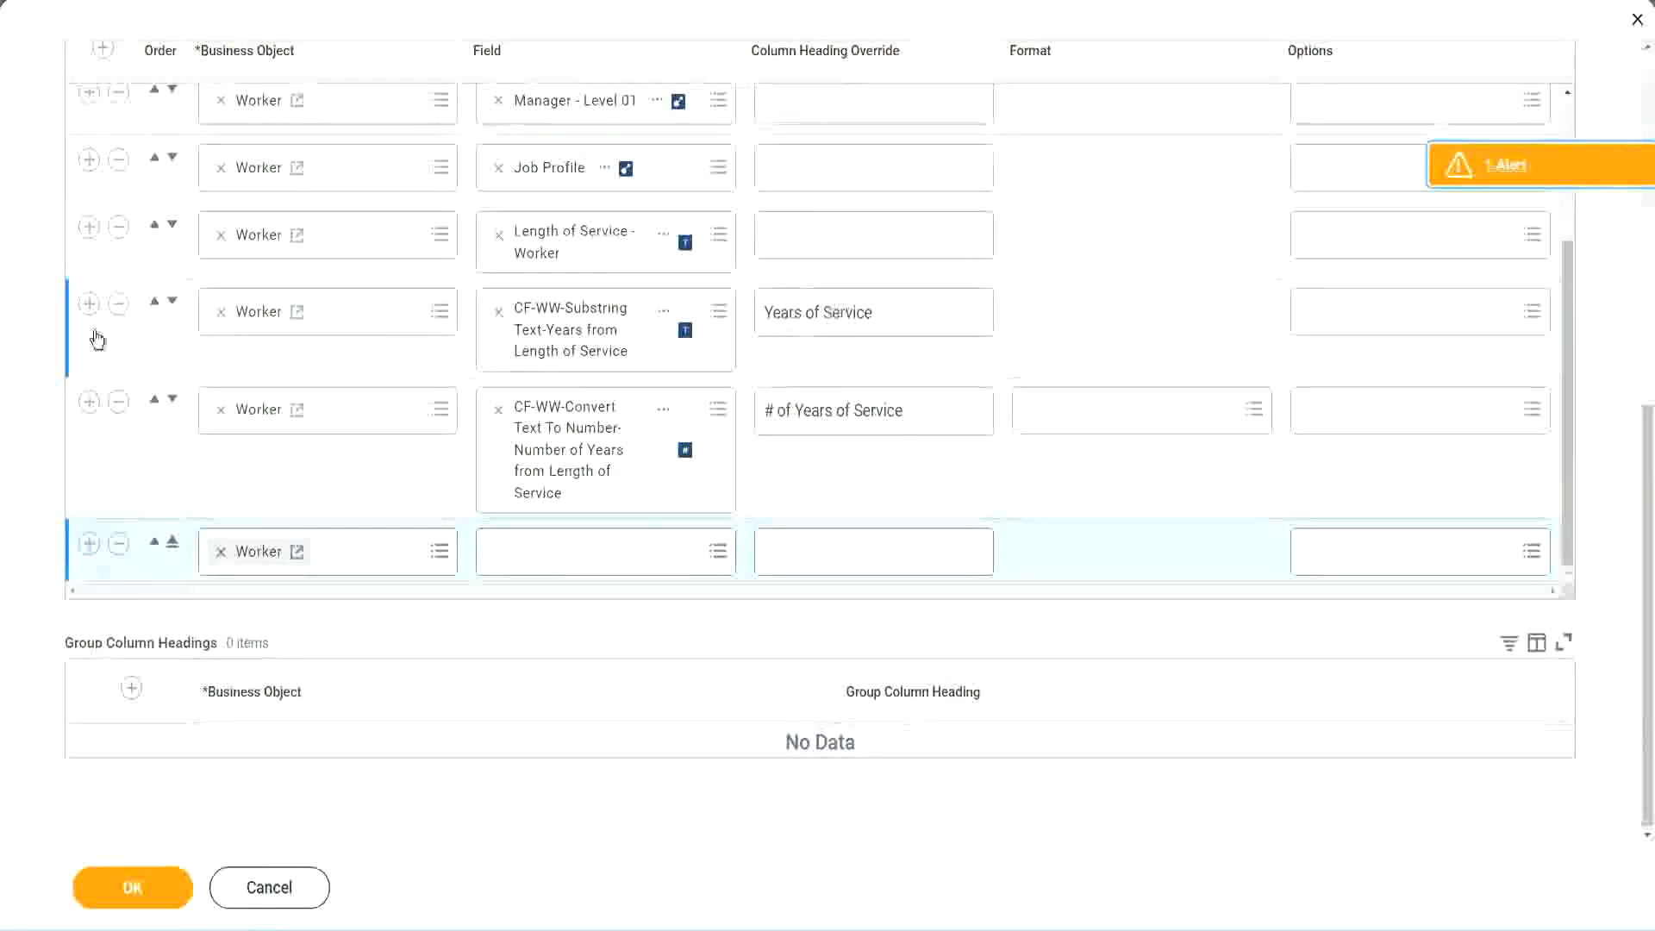
left_click(121, 309)
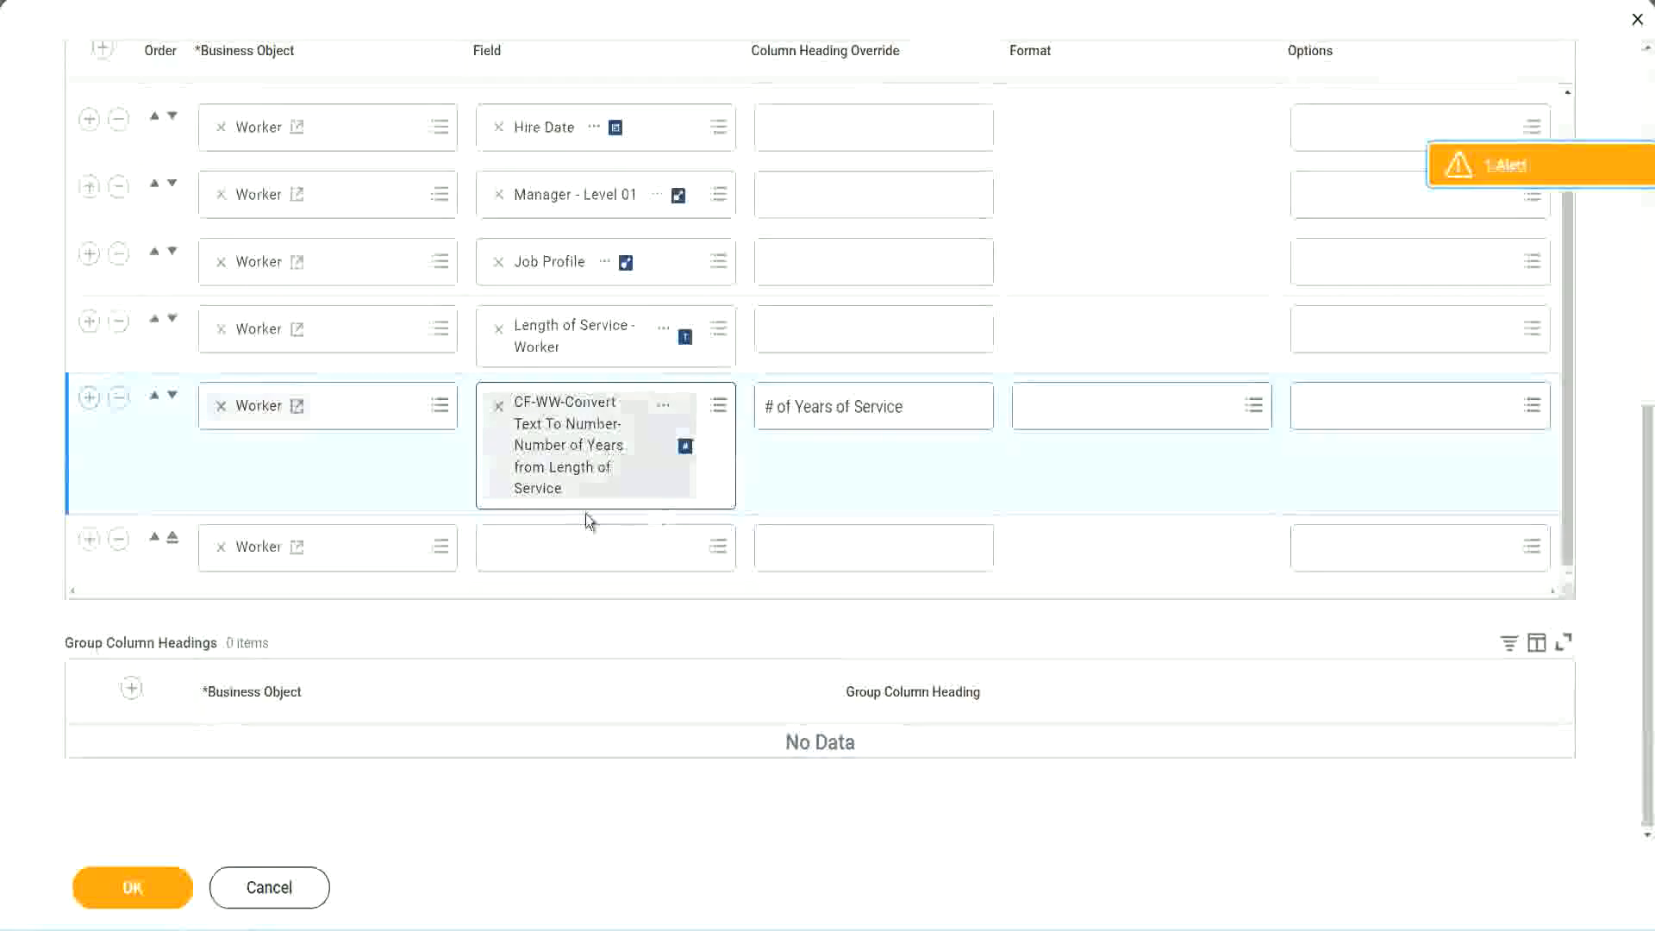
Set the empty row's field to CF-WW-Eval Exp-Derive Experience Bands from Years of Service, override its heading with Experience Bands, and save the report.
left_click(542, 552)
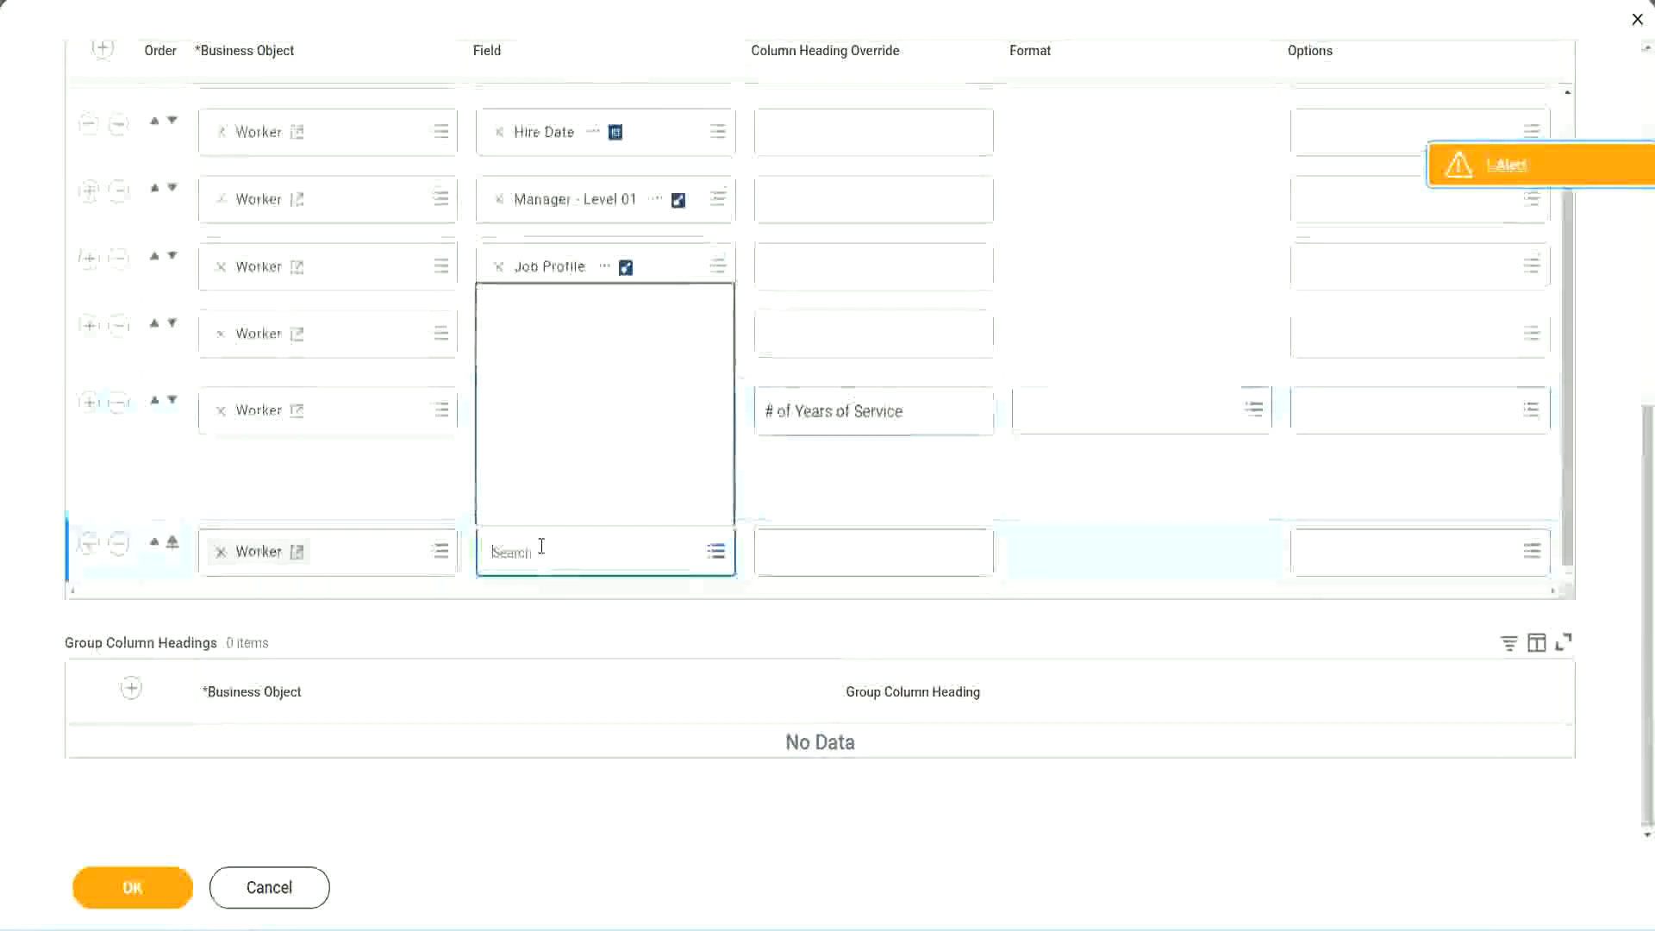
key("ctrl+v")
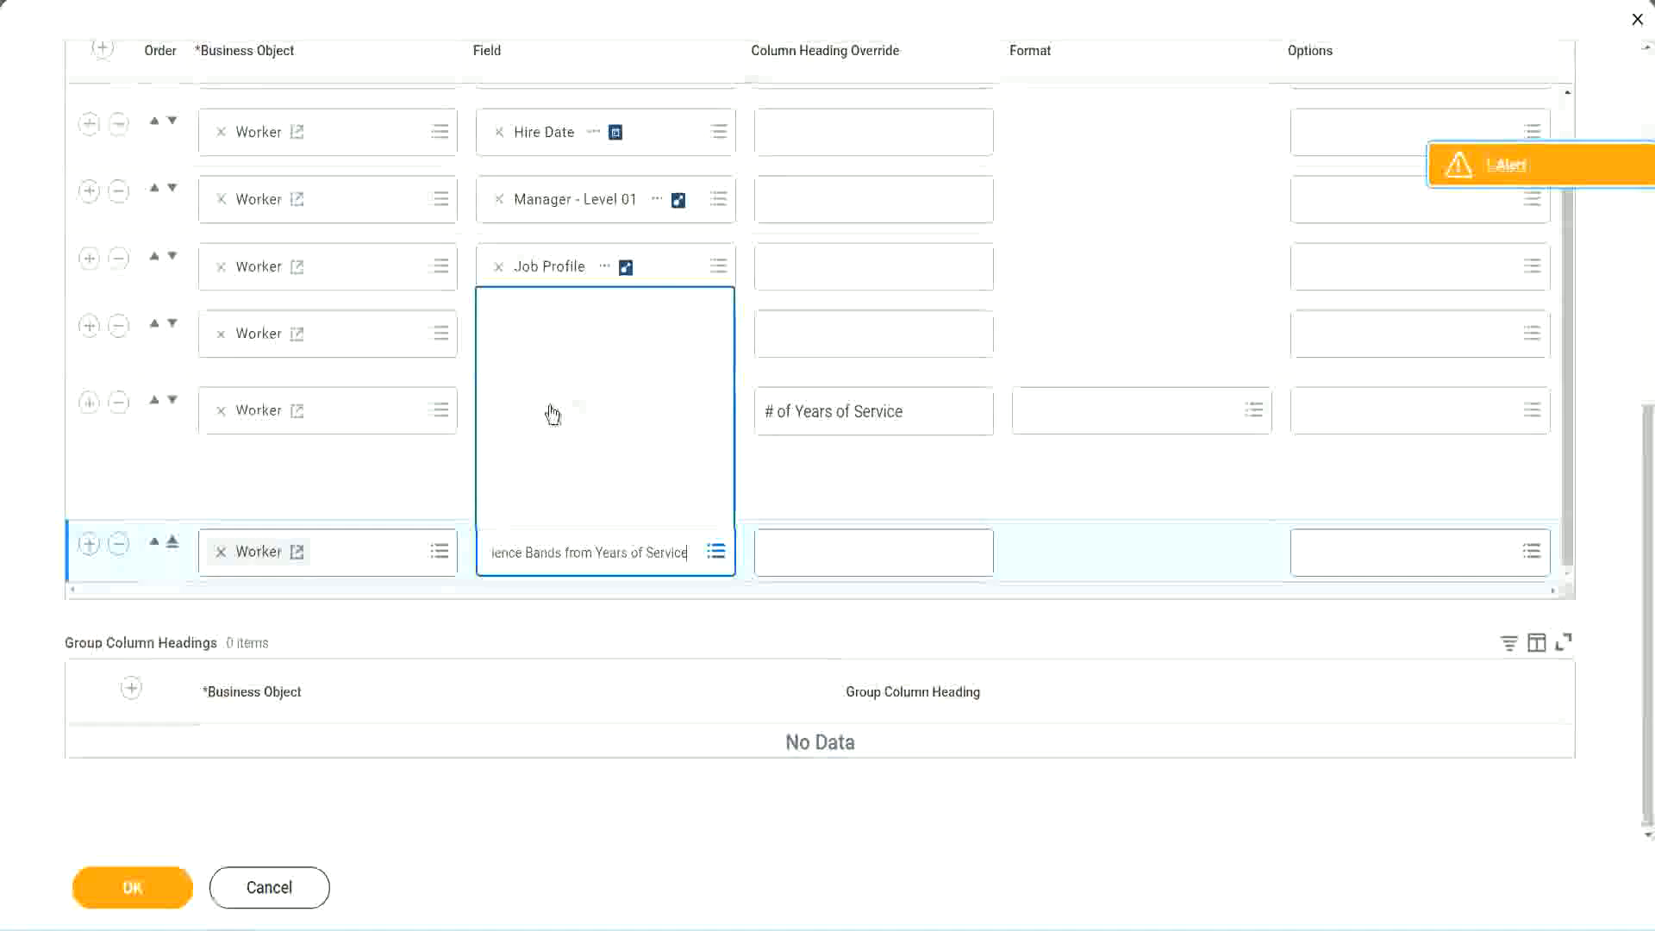
left_click(843, 495)
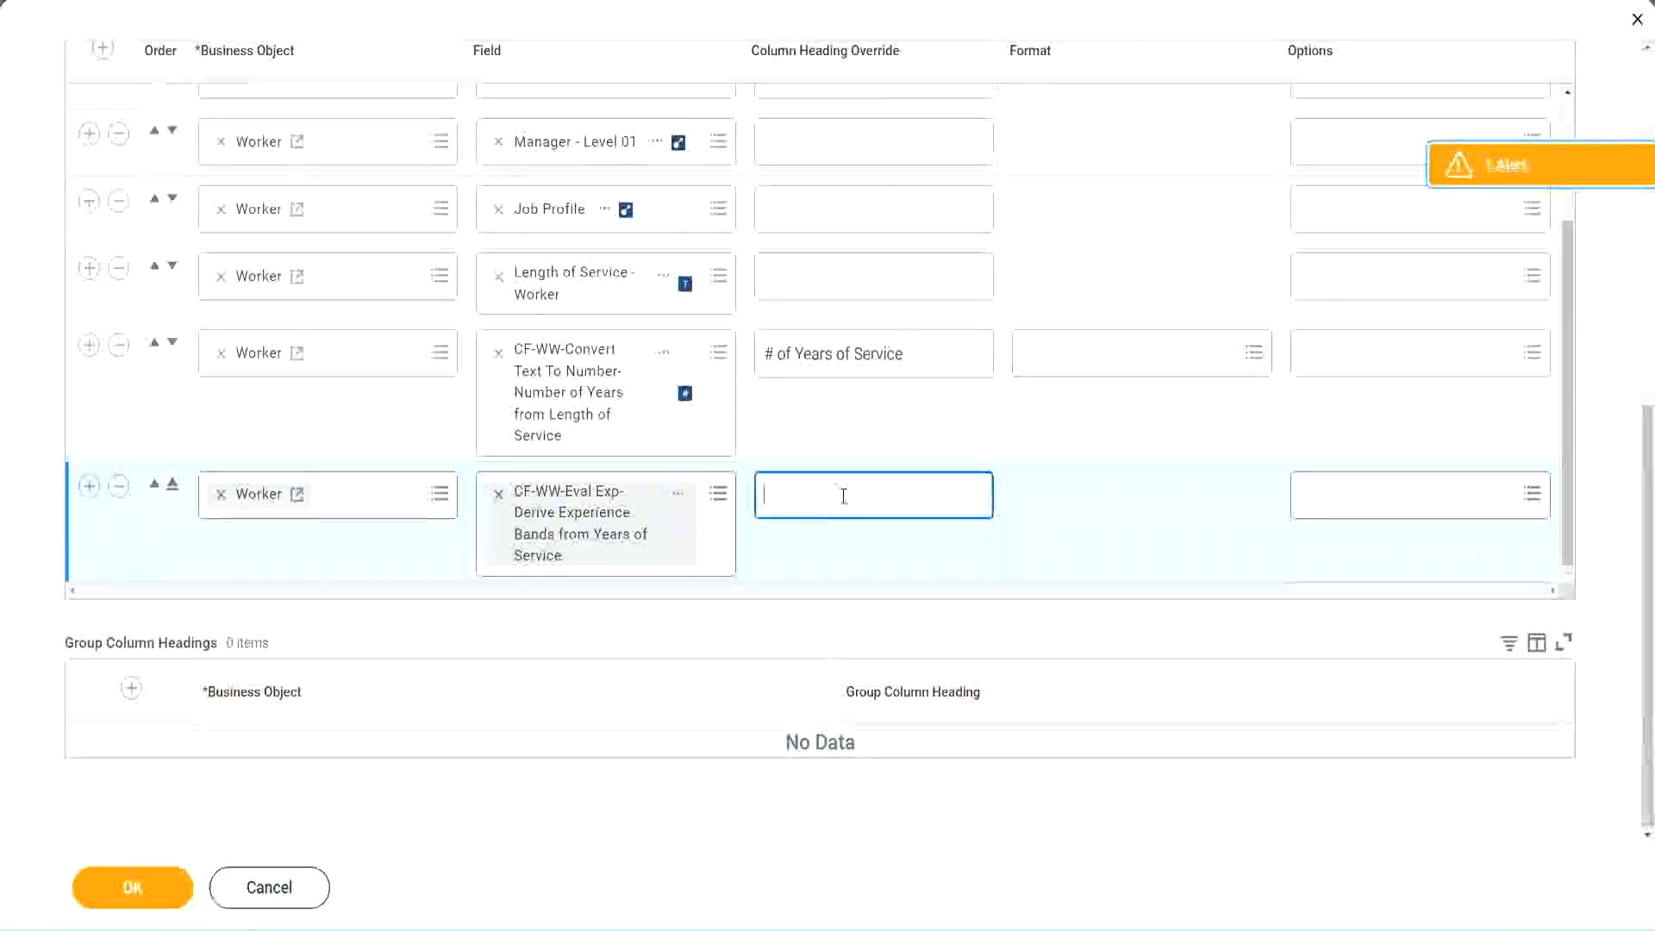
type("Expe")
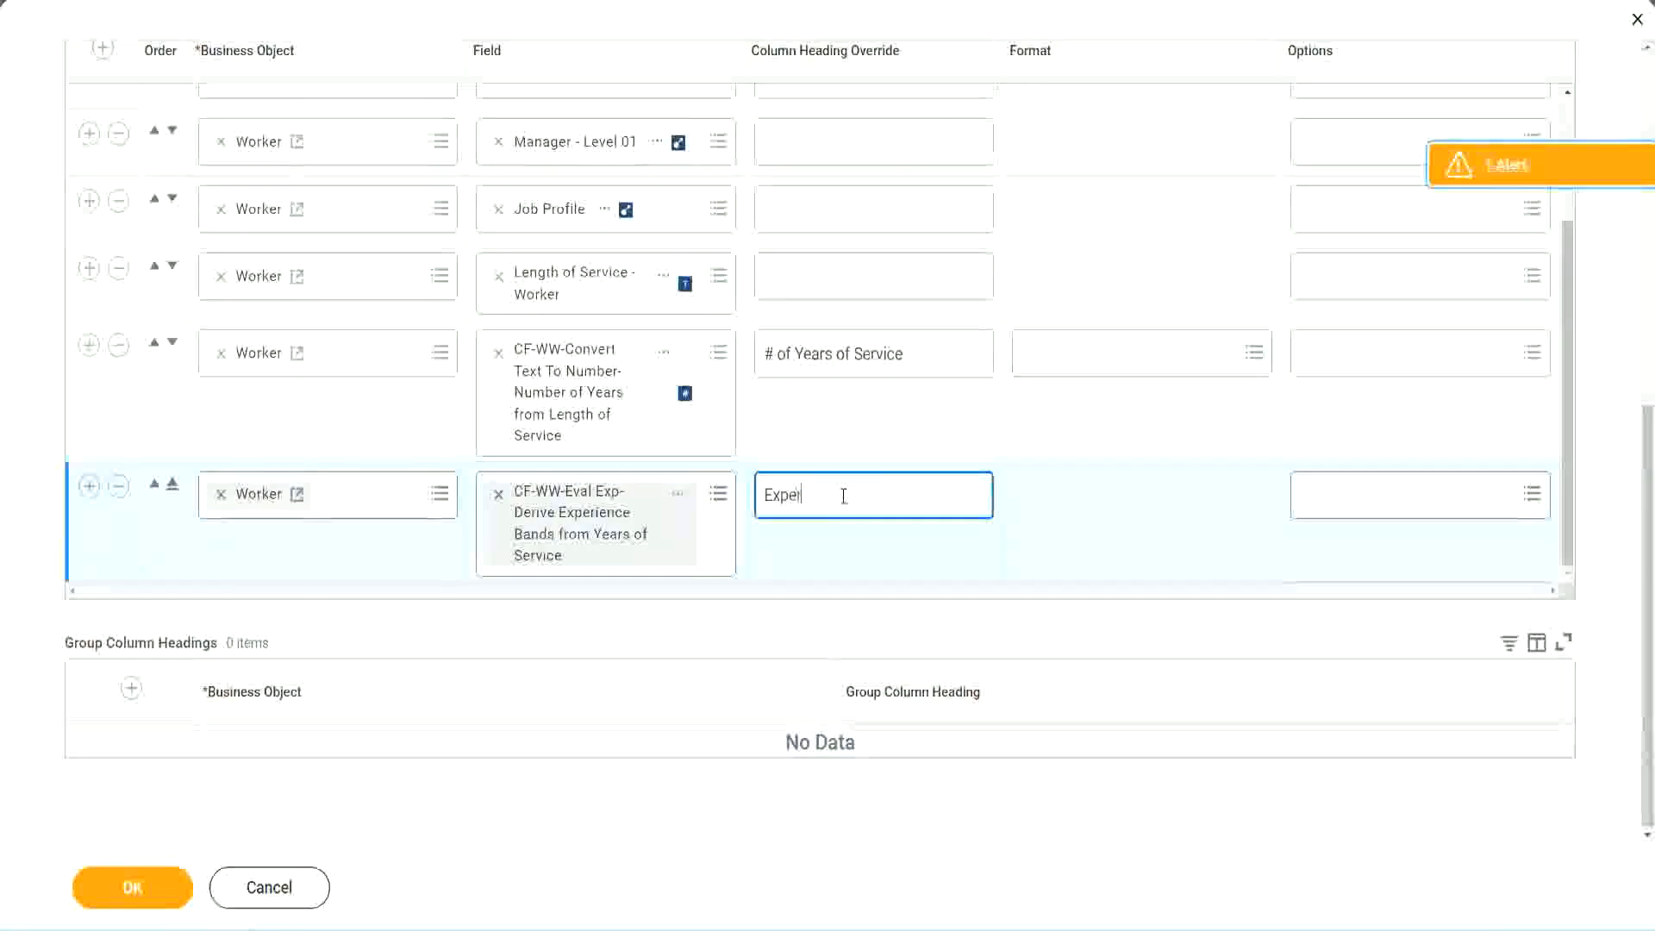
type("rience B")
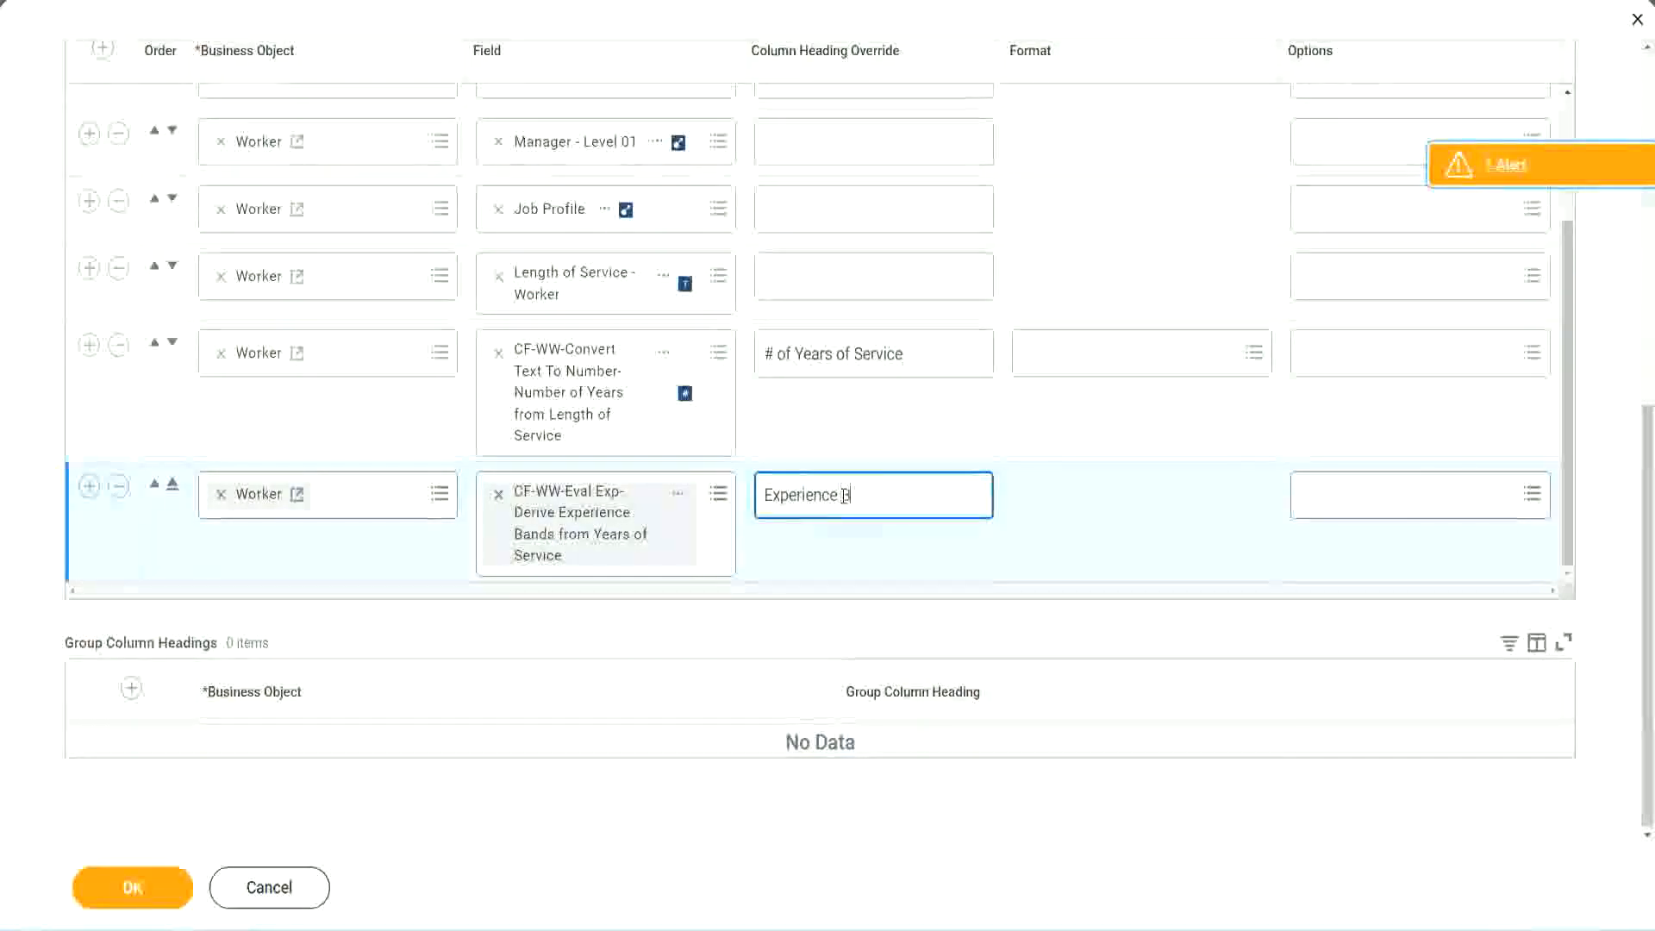
type("ands")
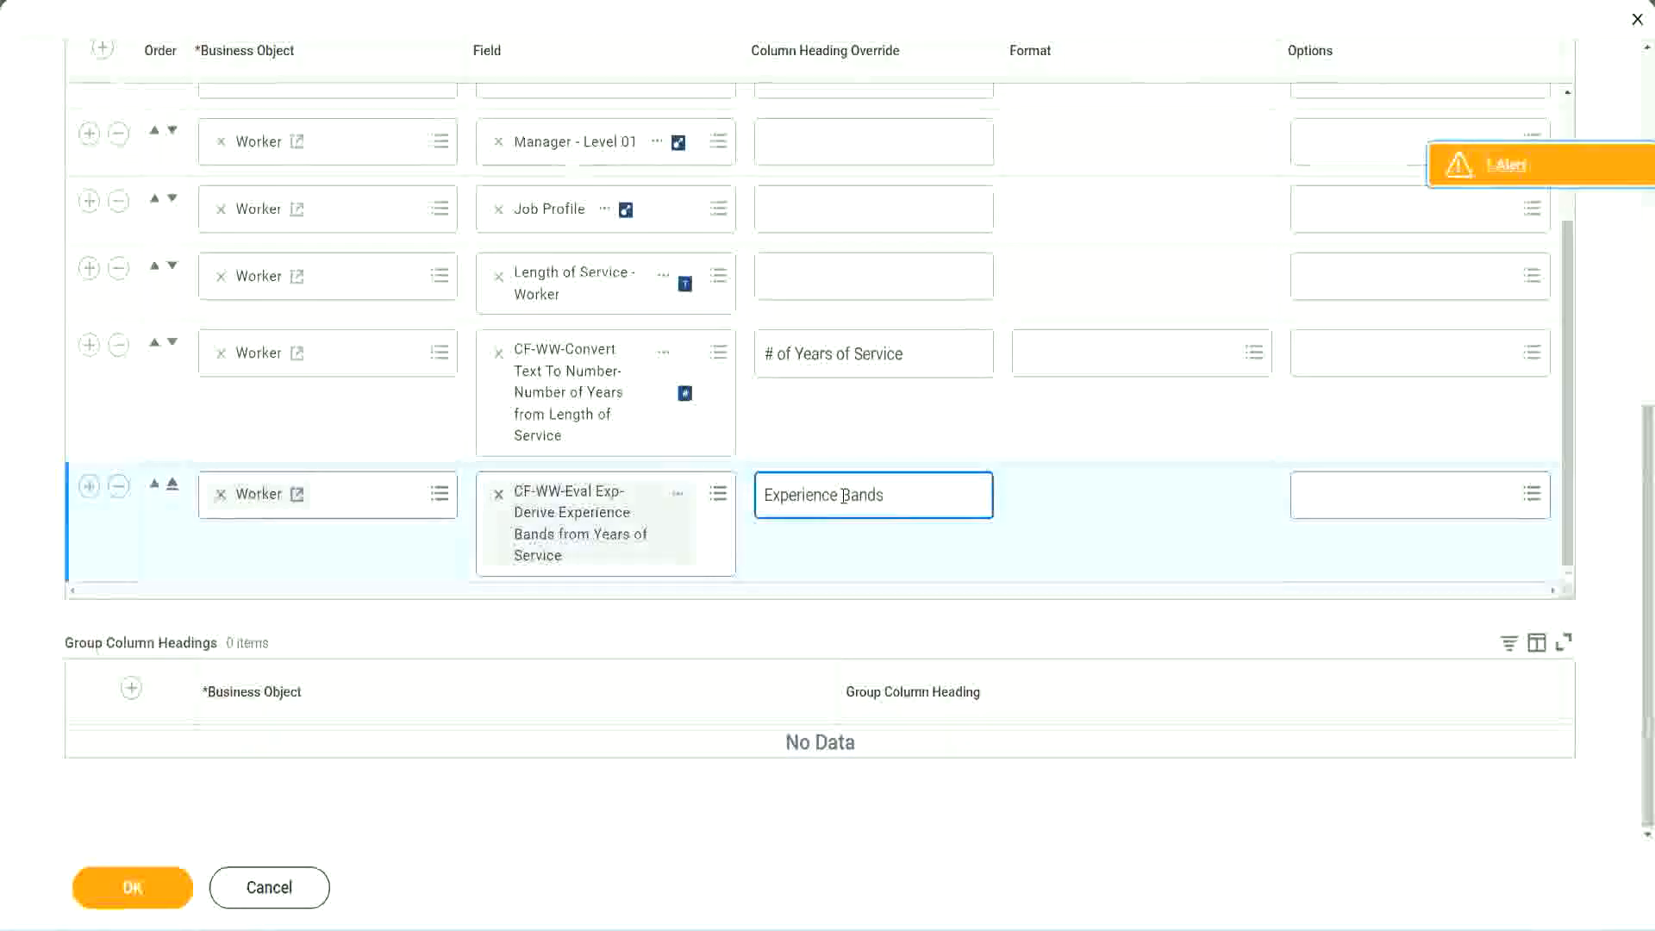
left_click(157, 890)
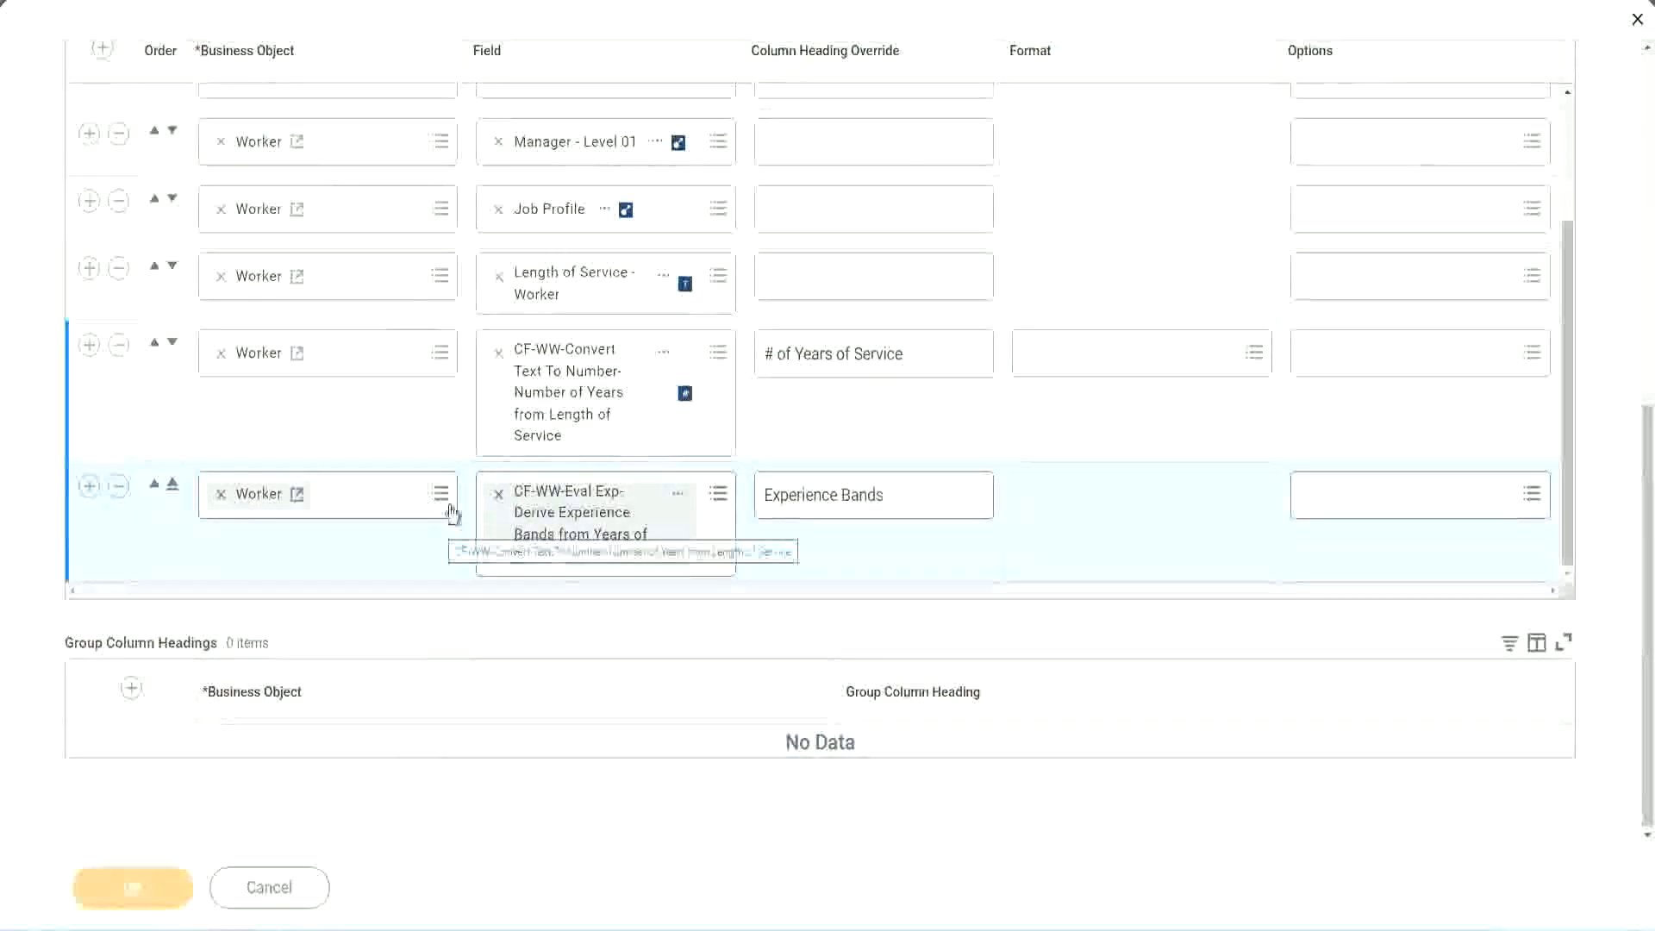
Run the WW Employee Details report with the worker type prompts left blank.
scroll(483, 620, "down", 5)
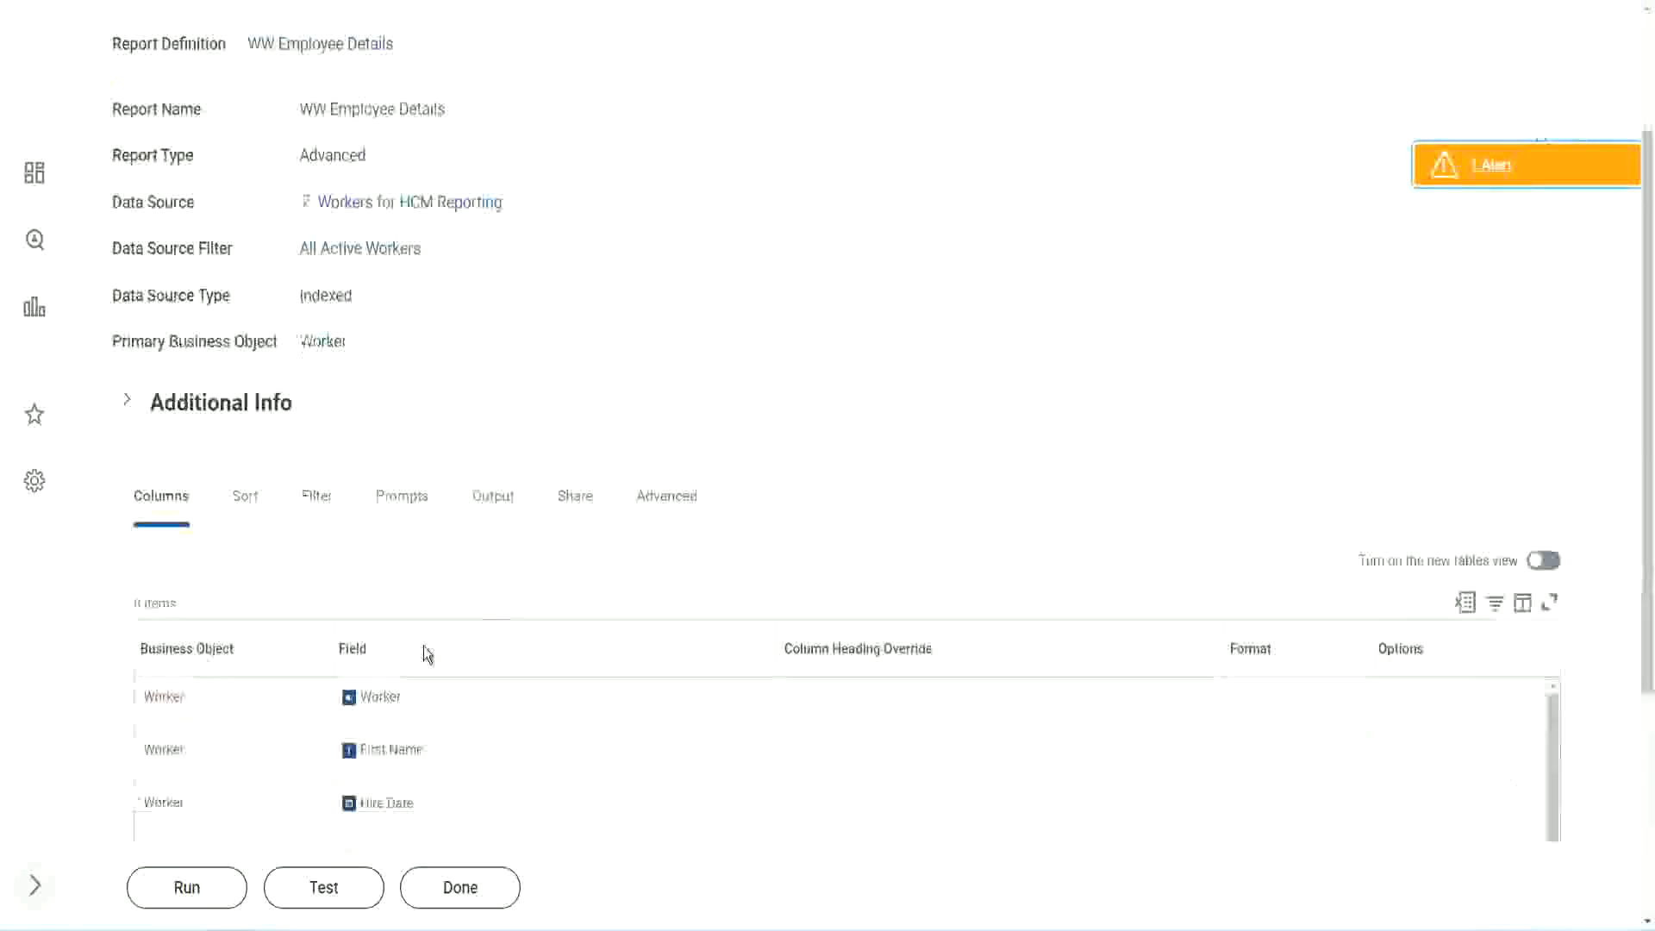
left_click(184, 887)
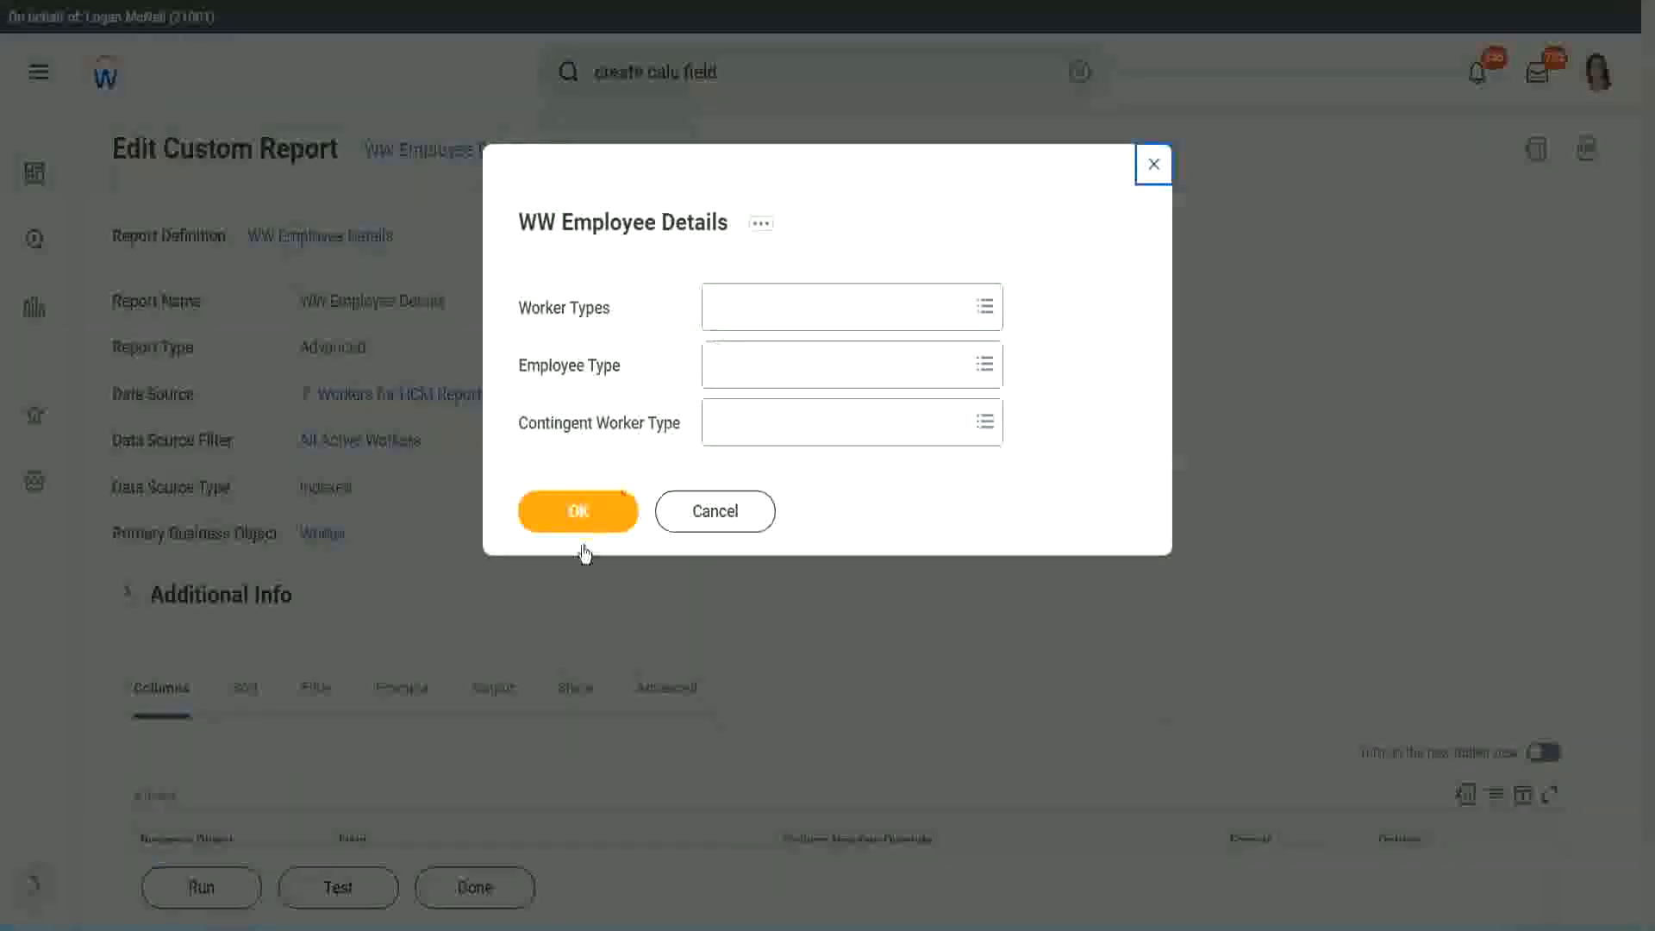
left_click(610, 502)
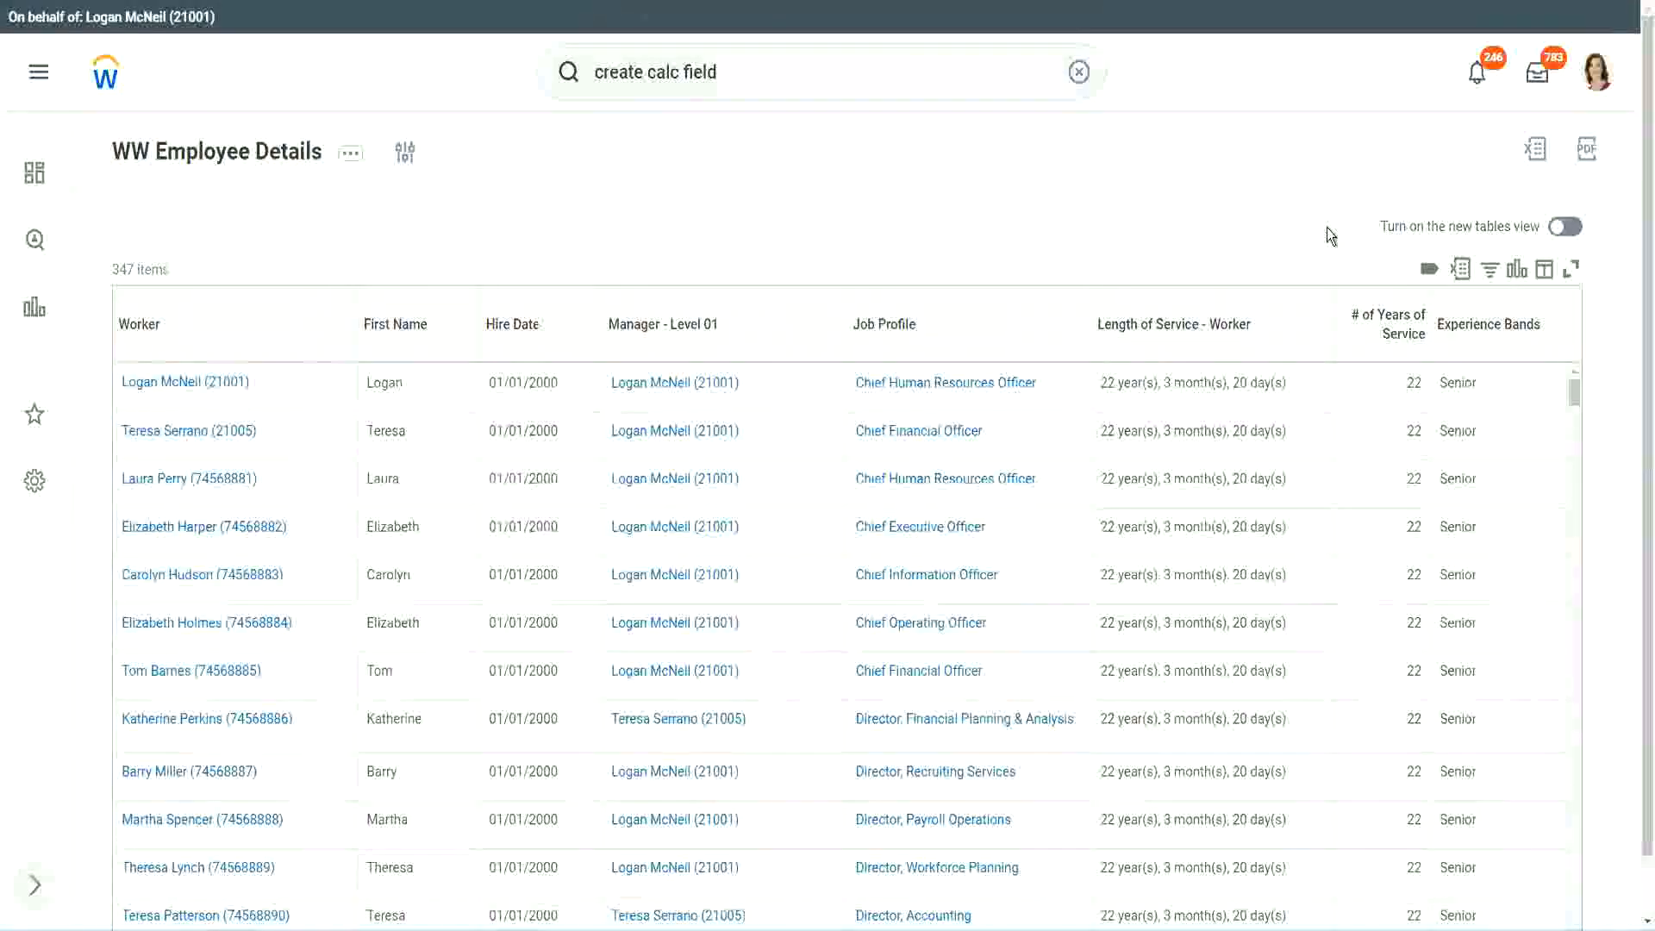
Compare the first worker's years of service with the 16 - 30 years Senior band in the Notepad++ notes.
scroll(1329, 229, "down", 1)
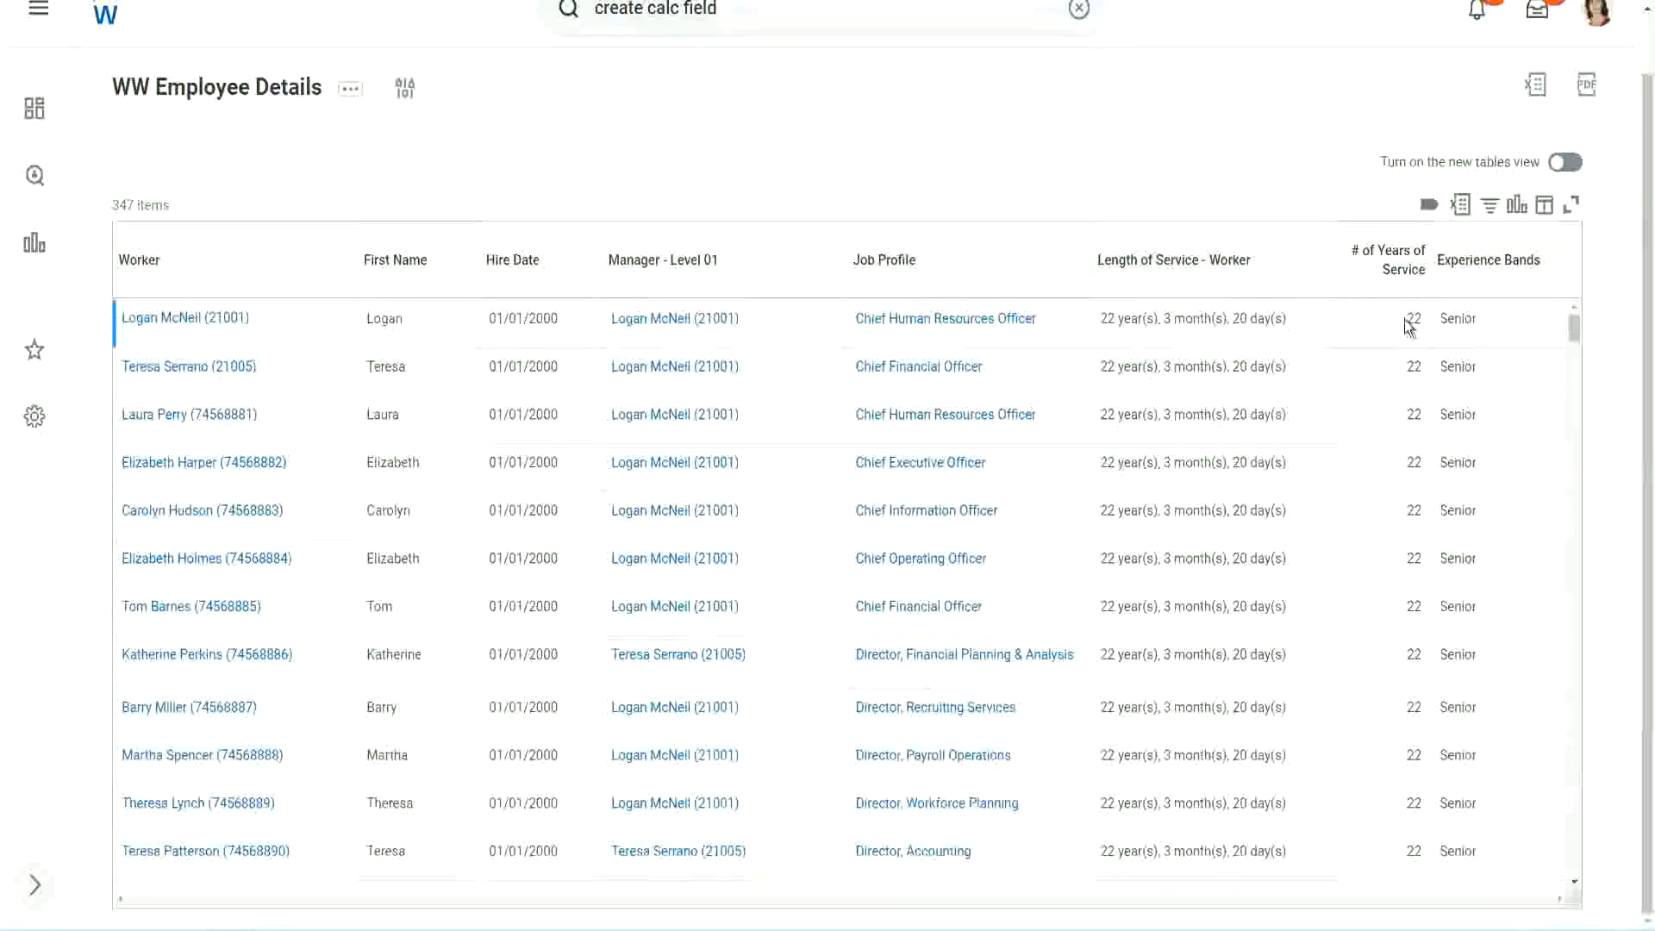
double_click(1418, 319)
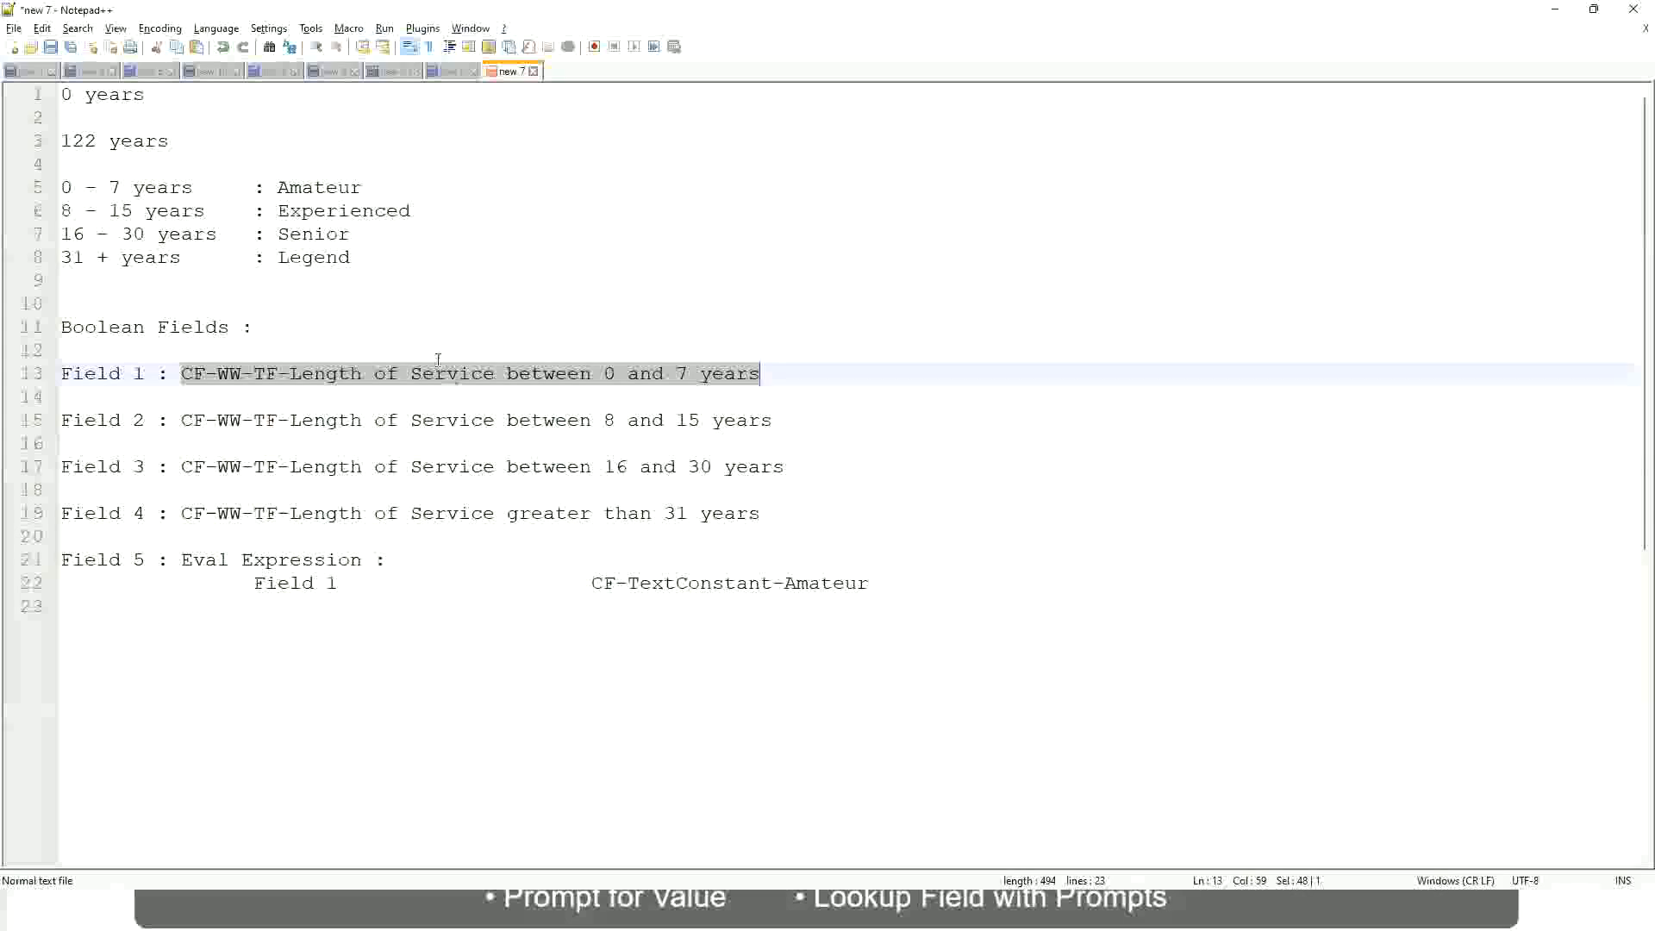
left_click(311, 303)
left_click(284, 234)
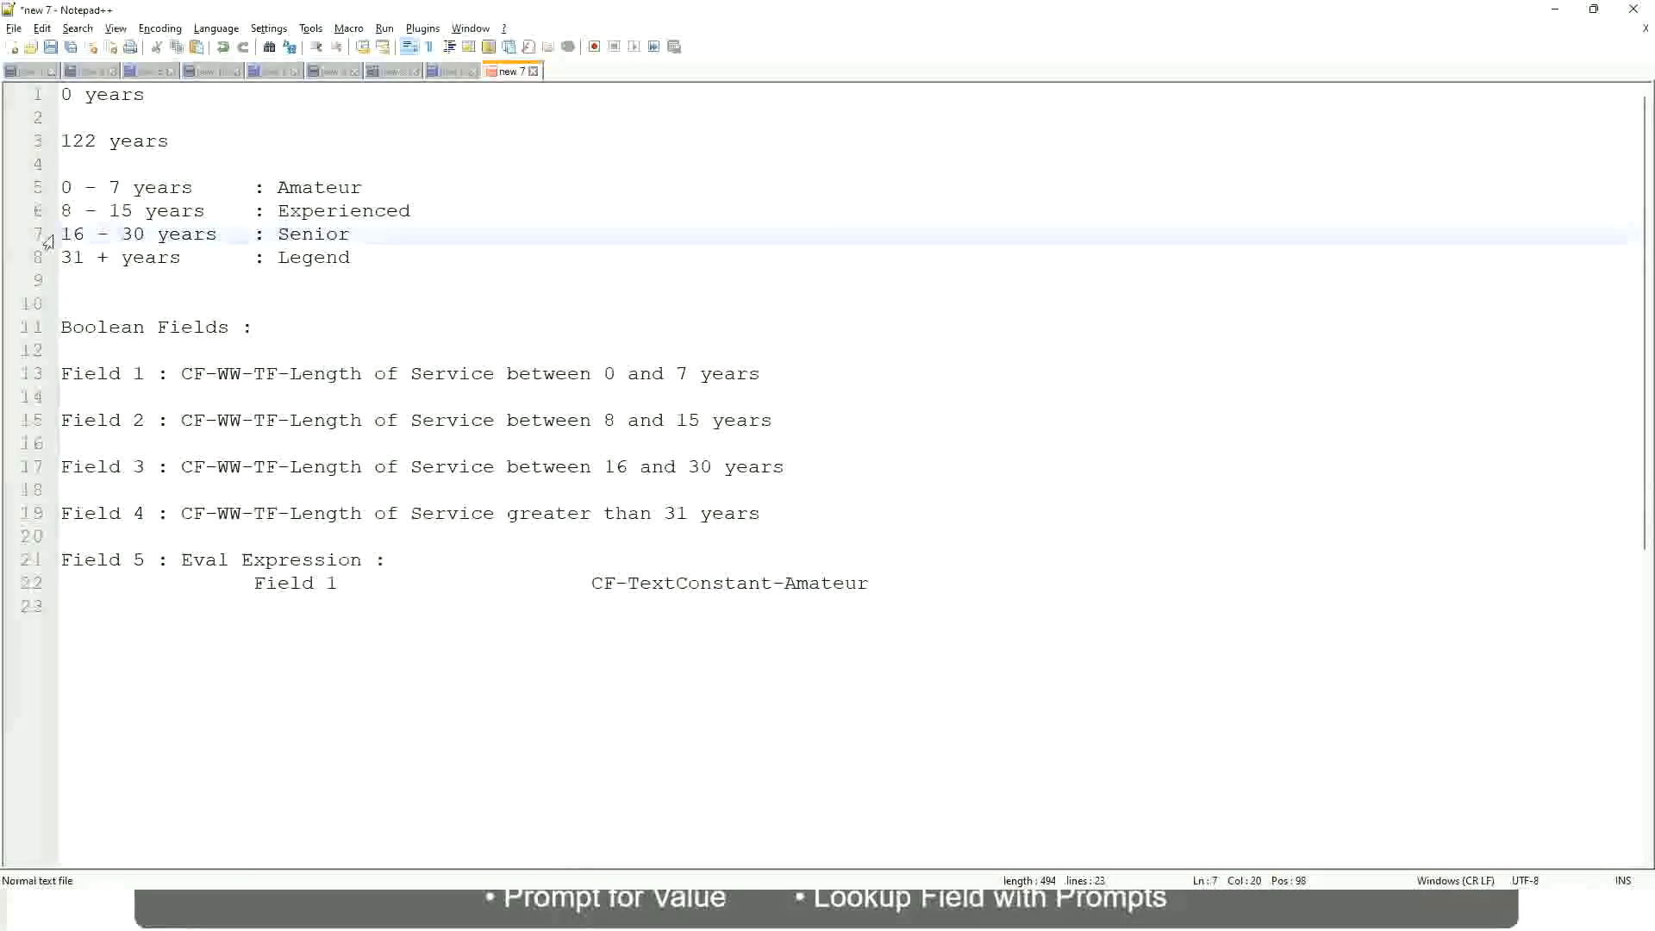
left_click_drag(60, 238, 158, 239)
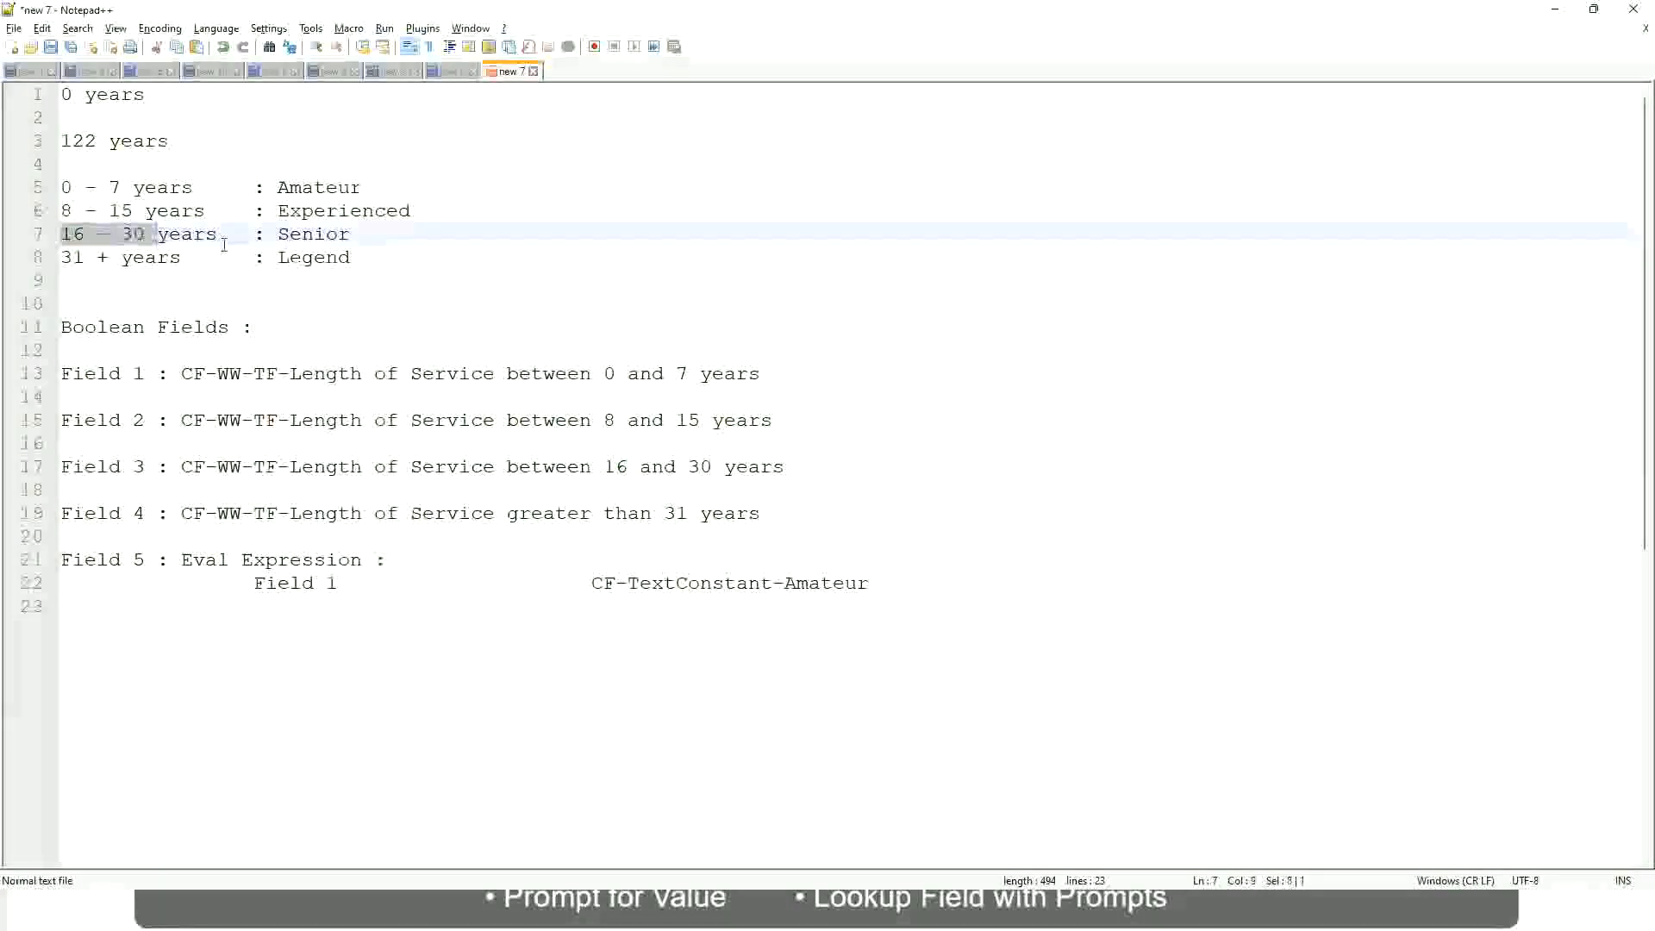
double_click(313, 233)
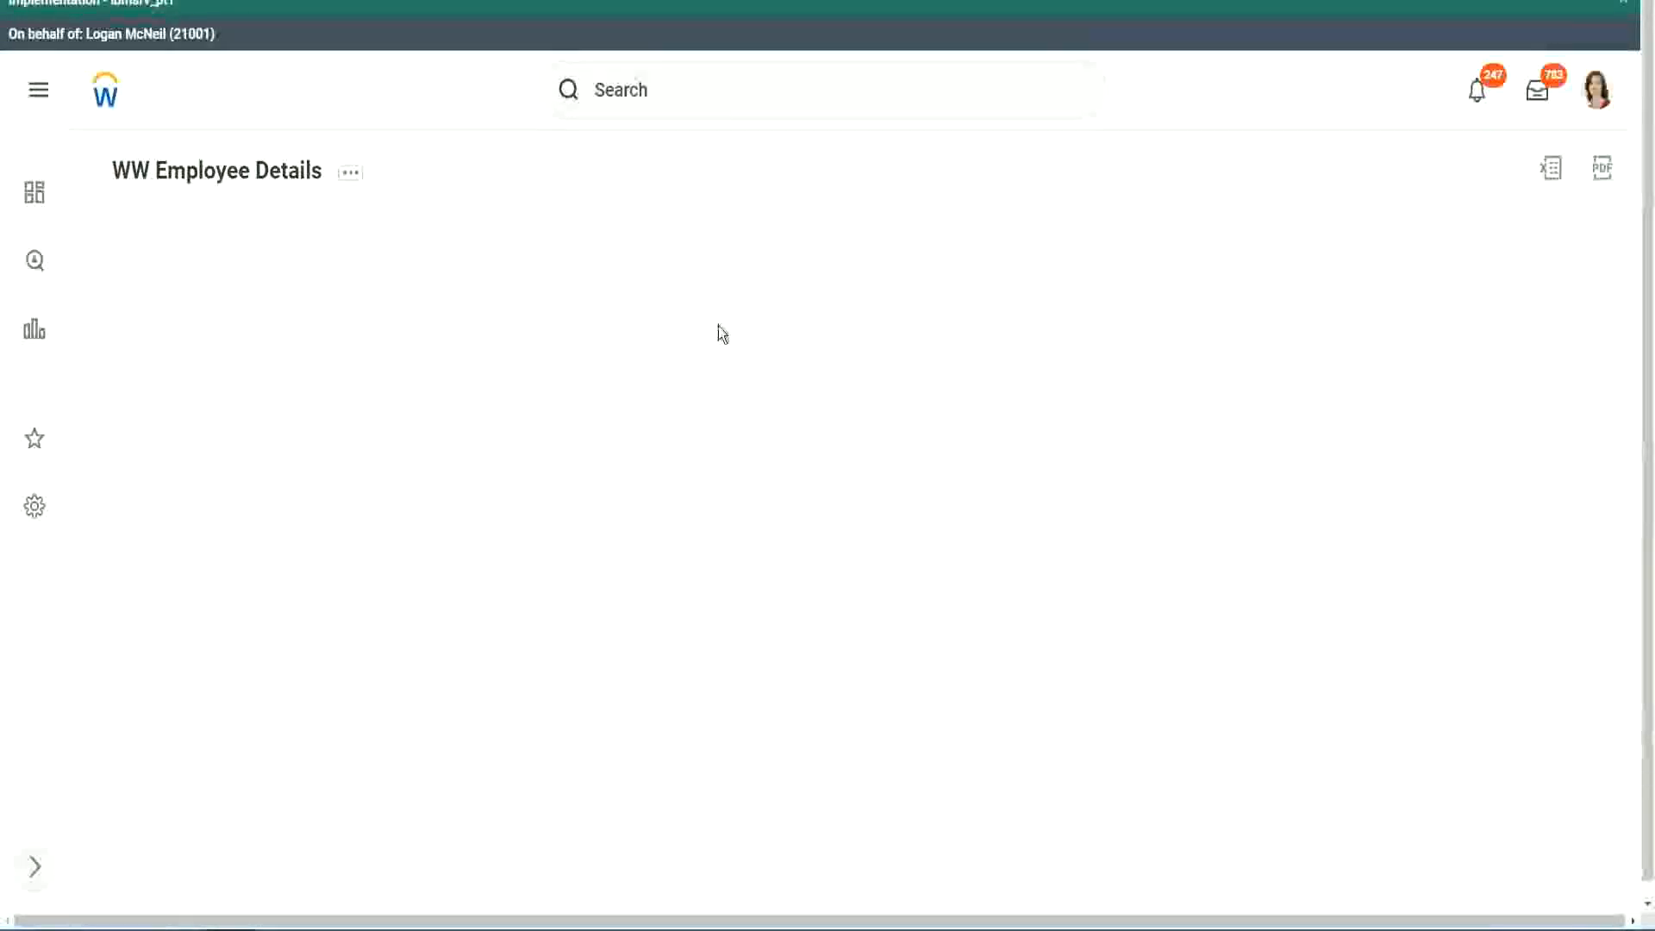
Switch back to the Workday report and review the # of Years of Service and Experience Bands values across the worker rows.
scroll(1424, 519, "down", 2)
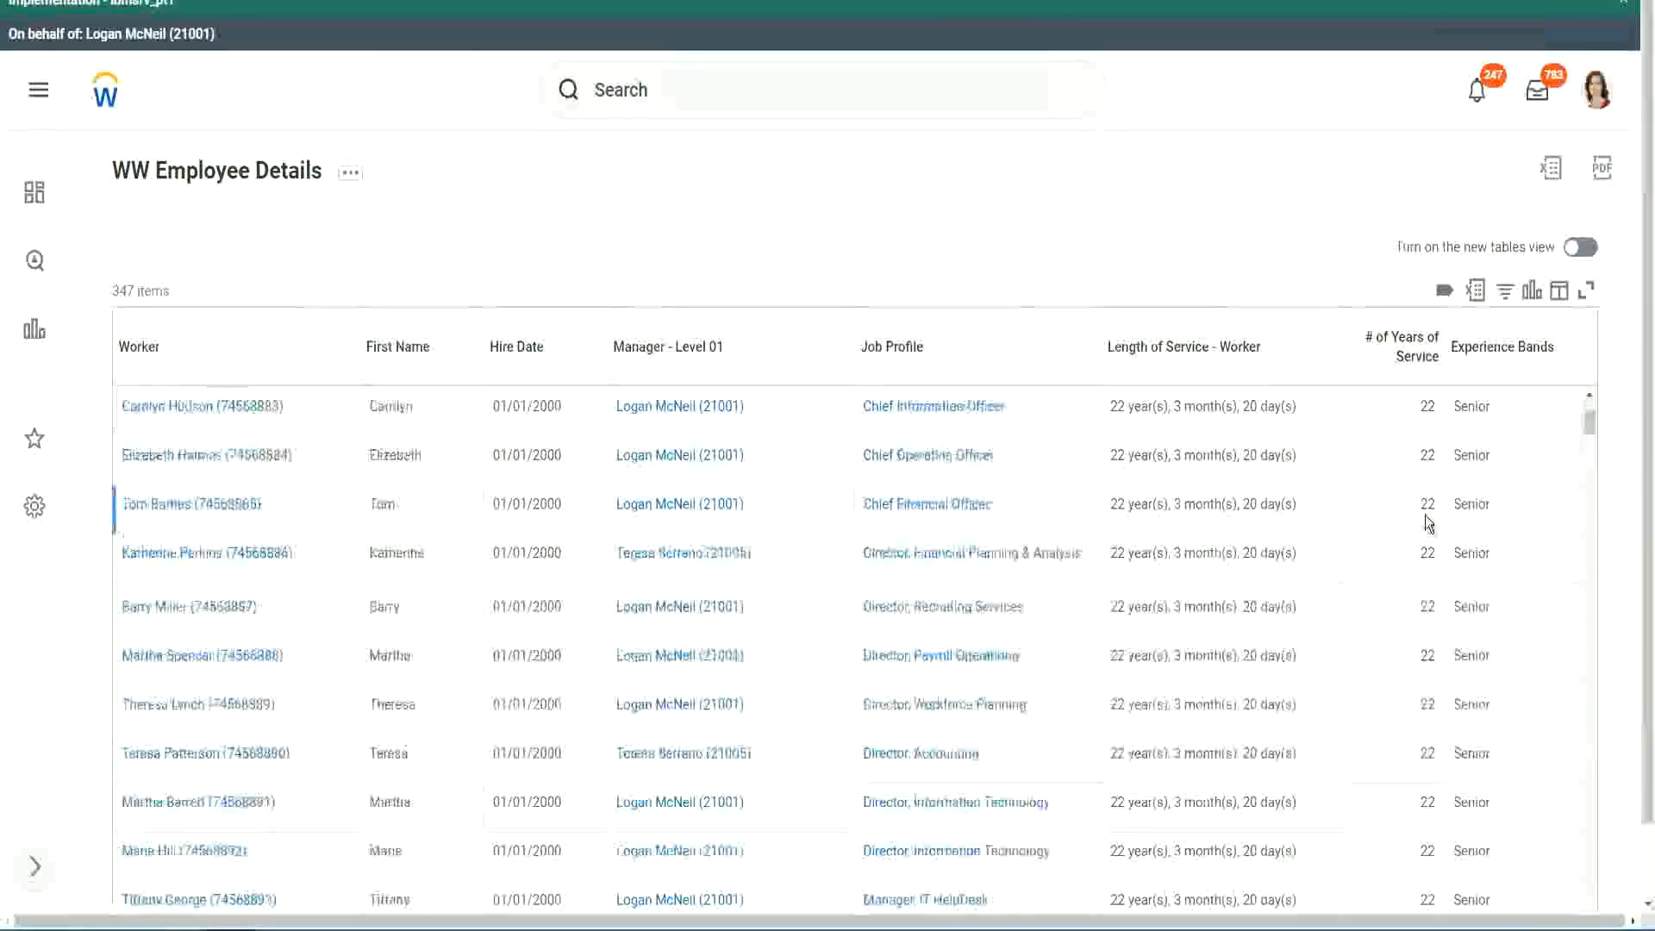
scroll(1428, 521, "down", 5)
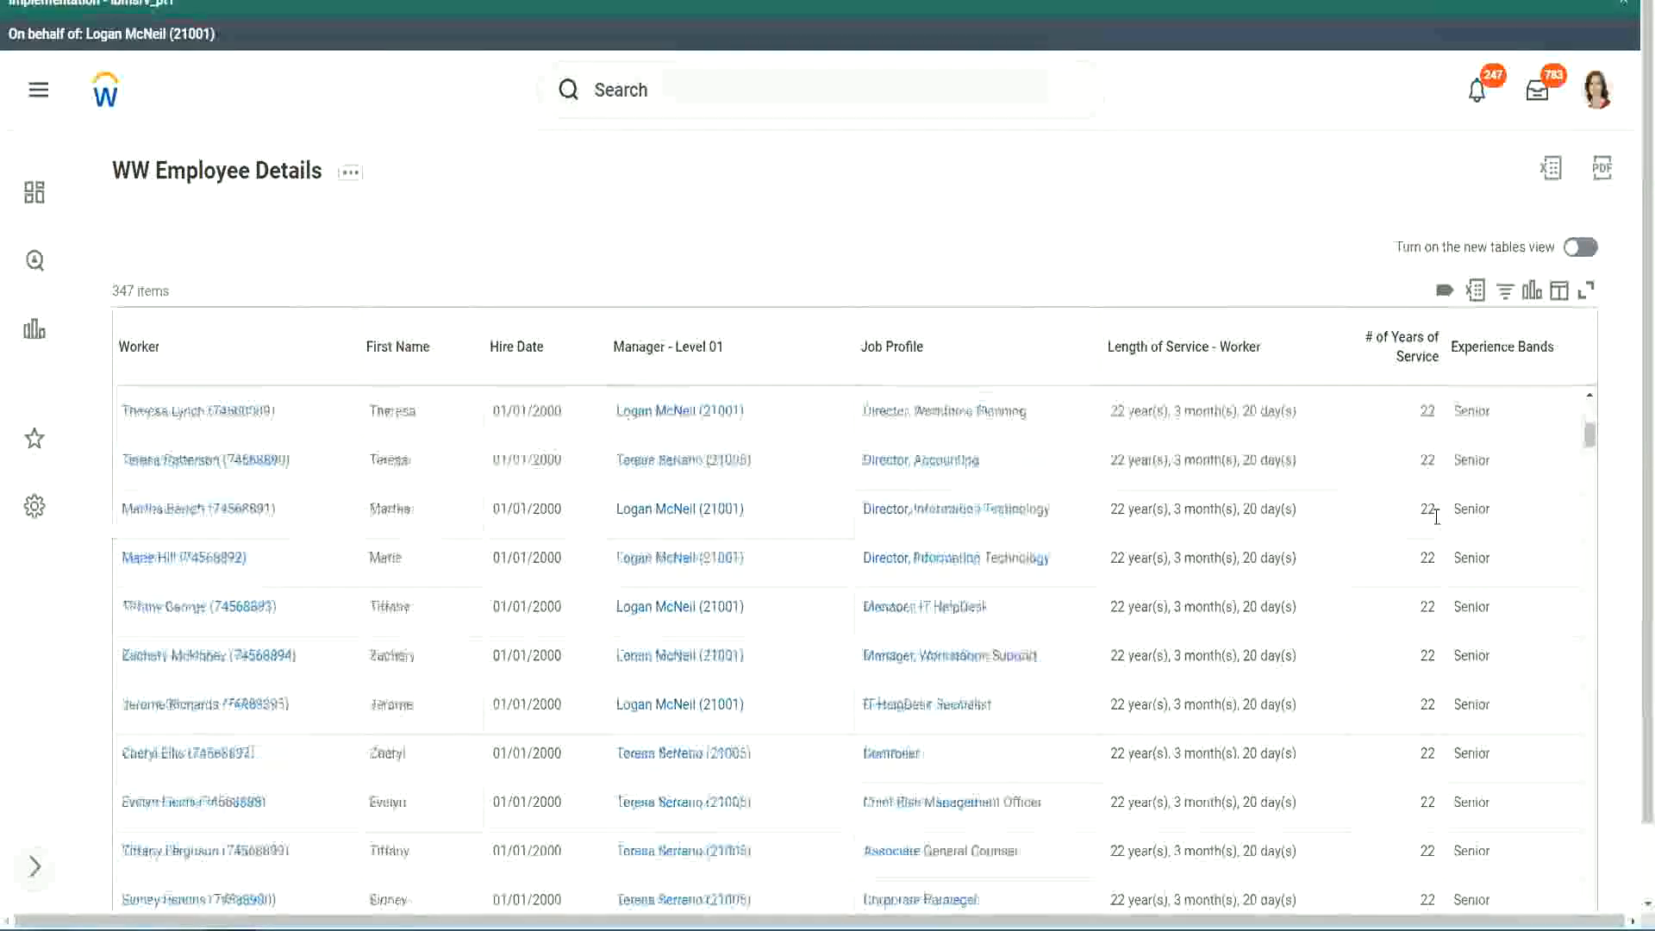
scroll(1442, 571, "down", 5)
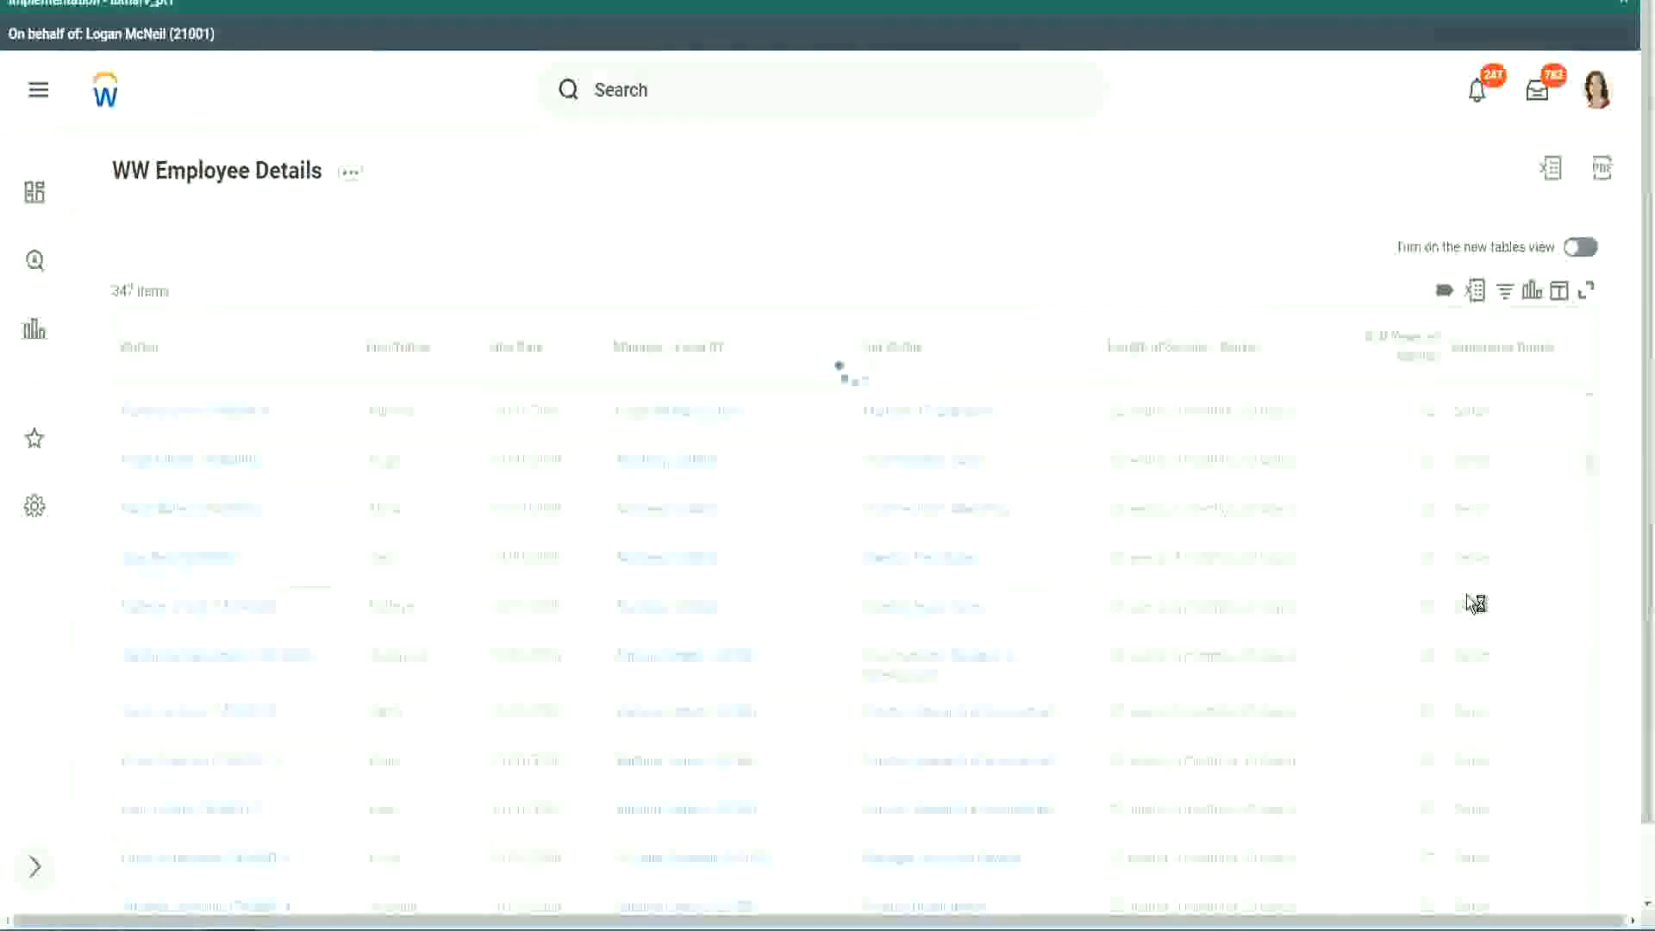
scroll(1467, 595, "down", 1)
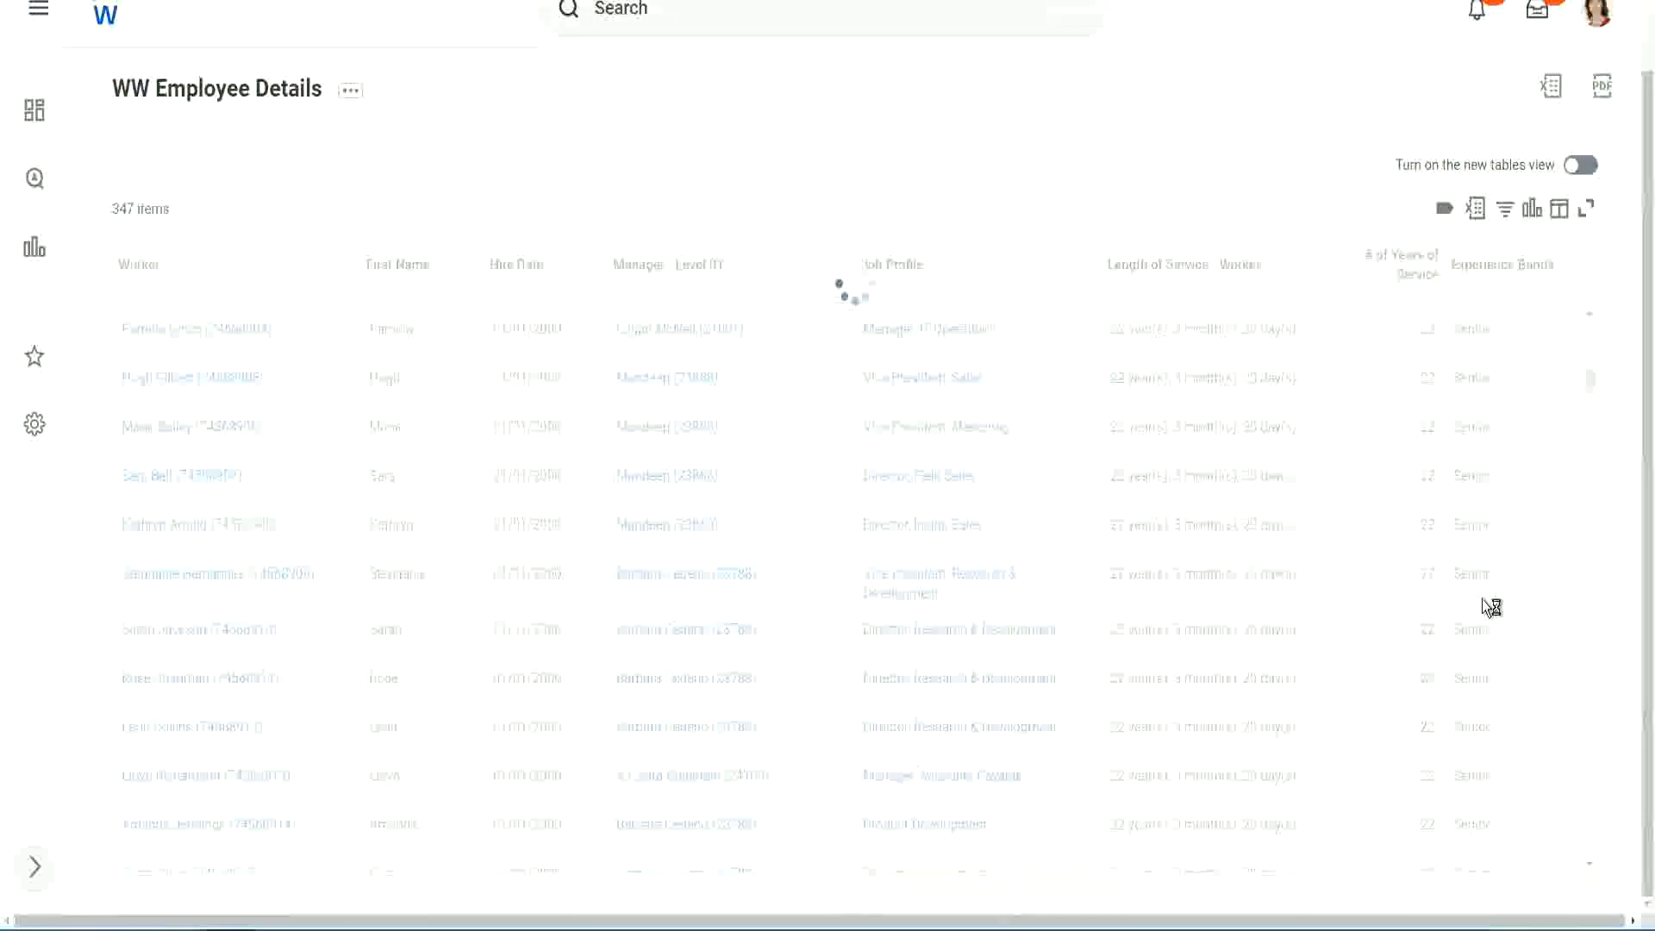
scroll(1534, 485, "down", 5)
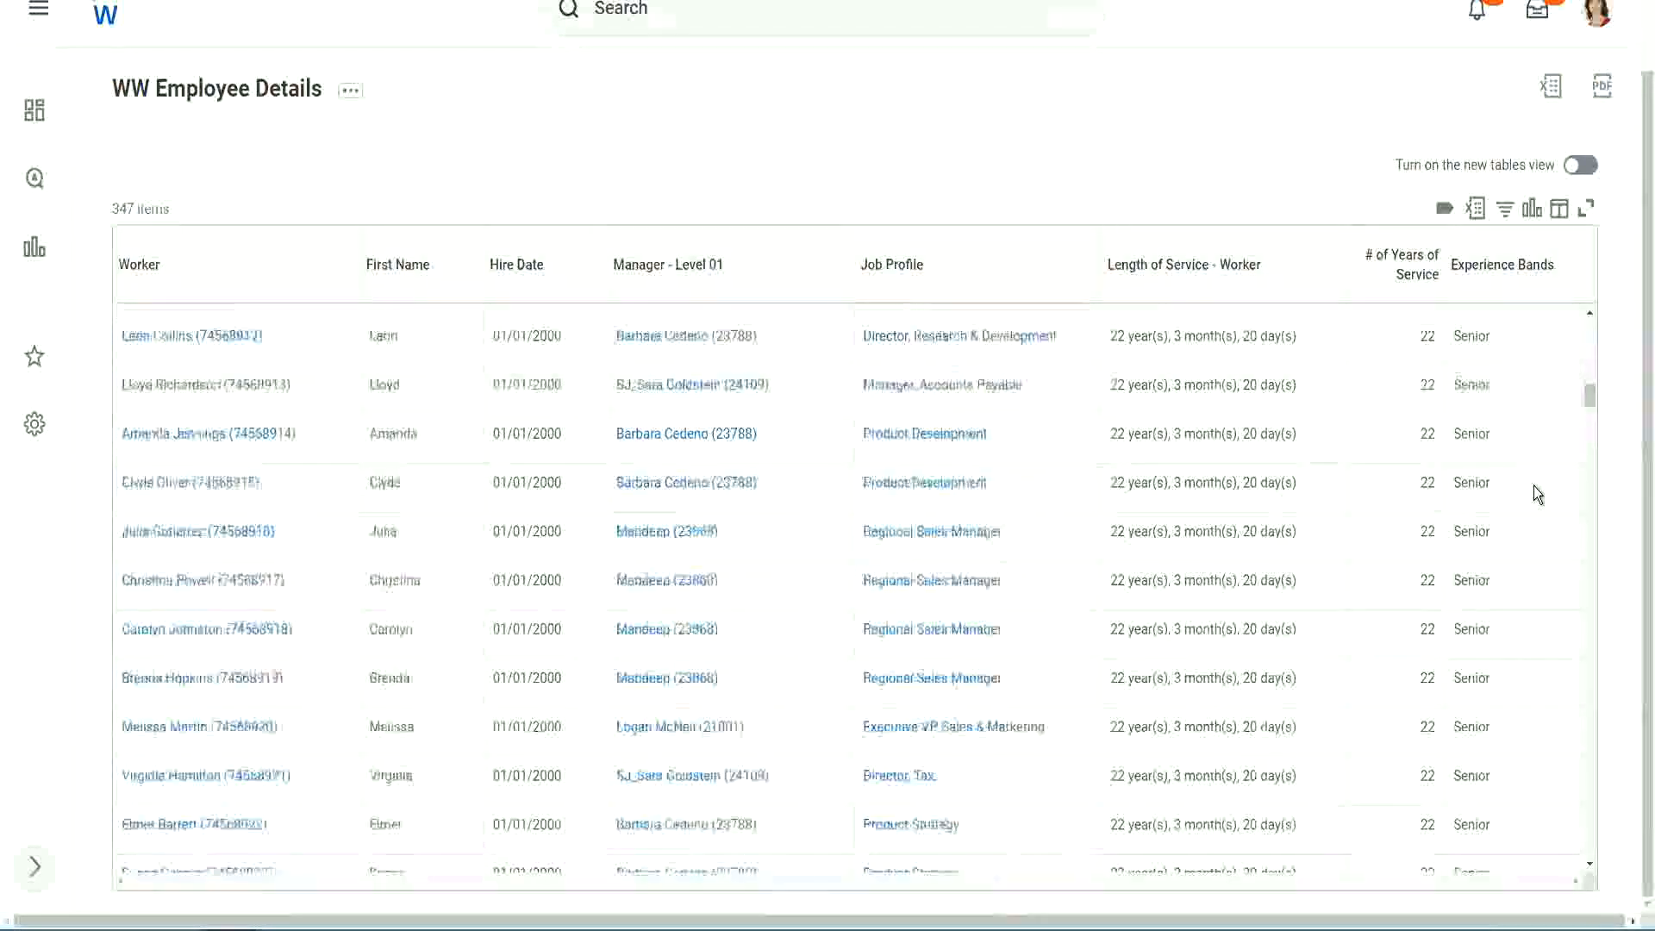
scroll(1534, 484, "down", 3)
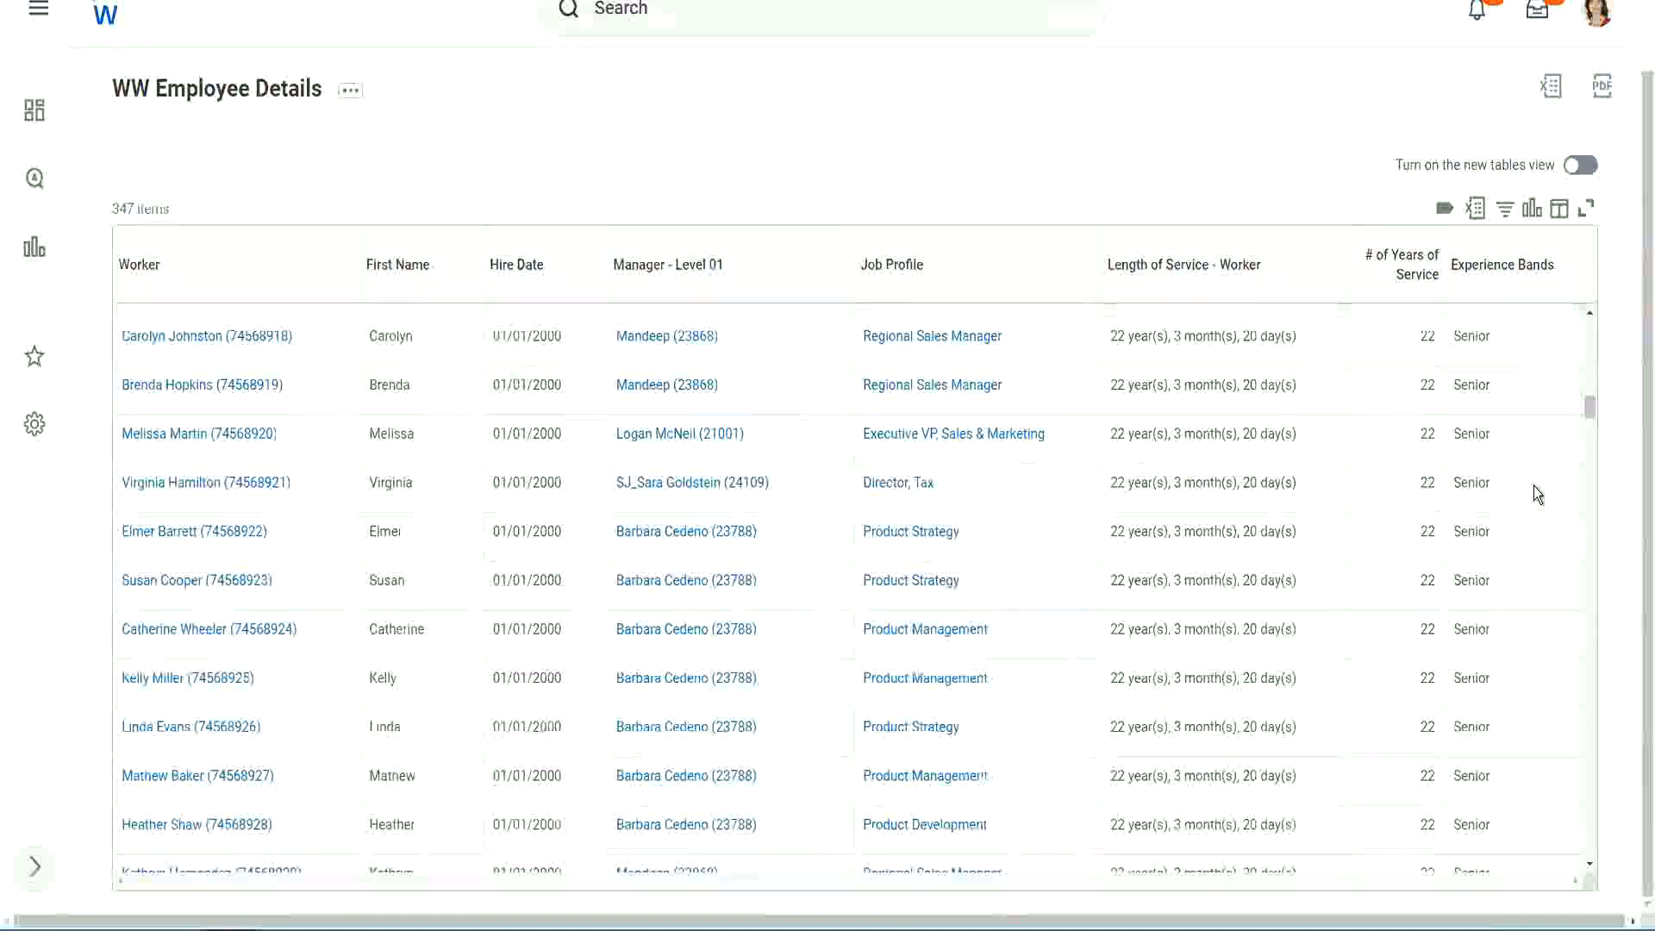
scroll(1533, 485, "down", 6)
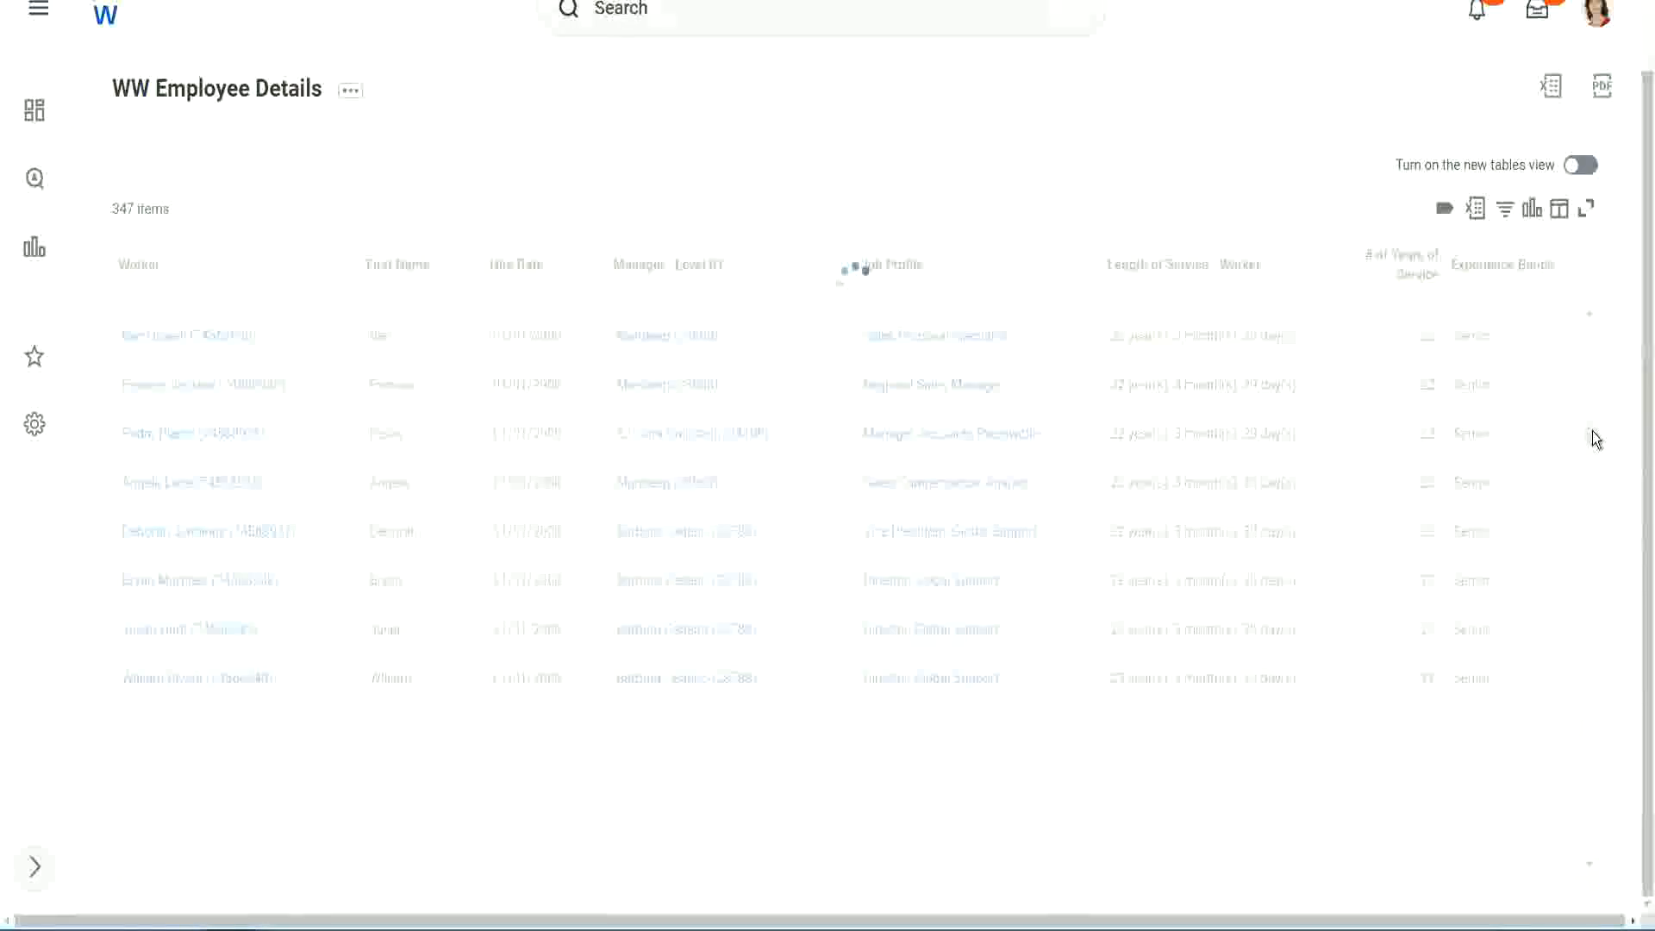
Filter the report's Experience Bands column for values containing Amateur.
left_click(1512, 283)
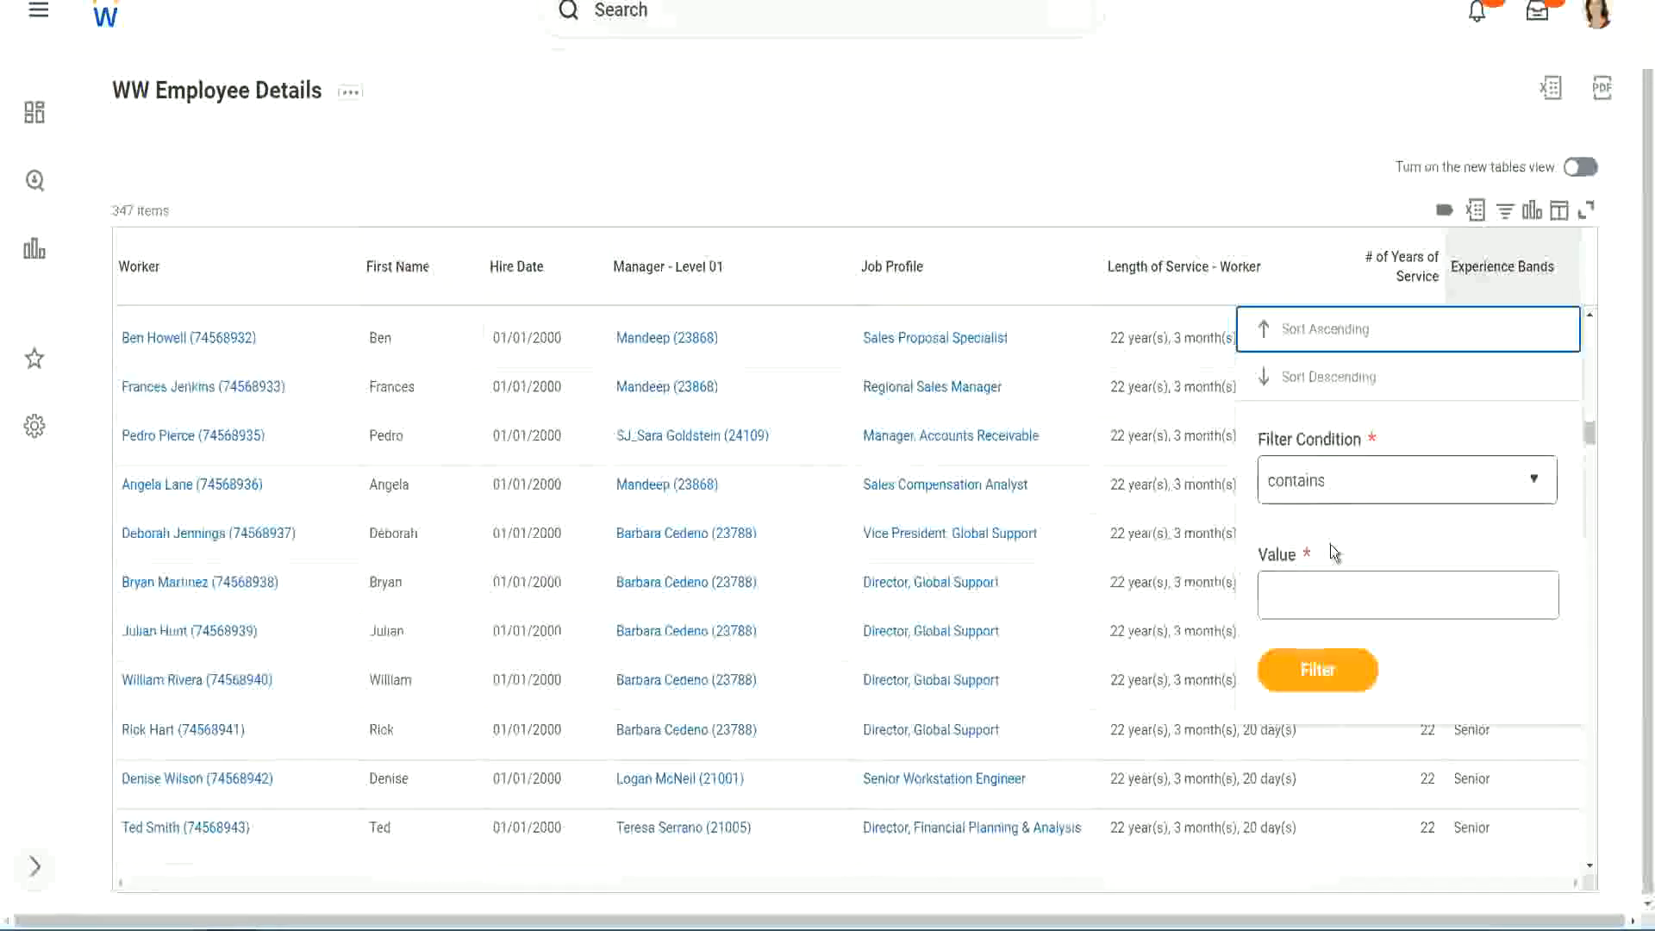
left_click(1314, 580)
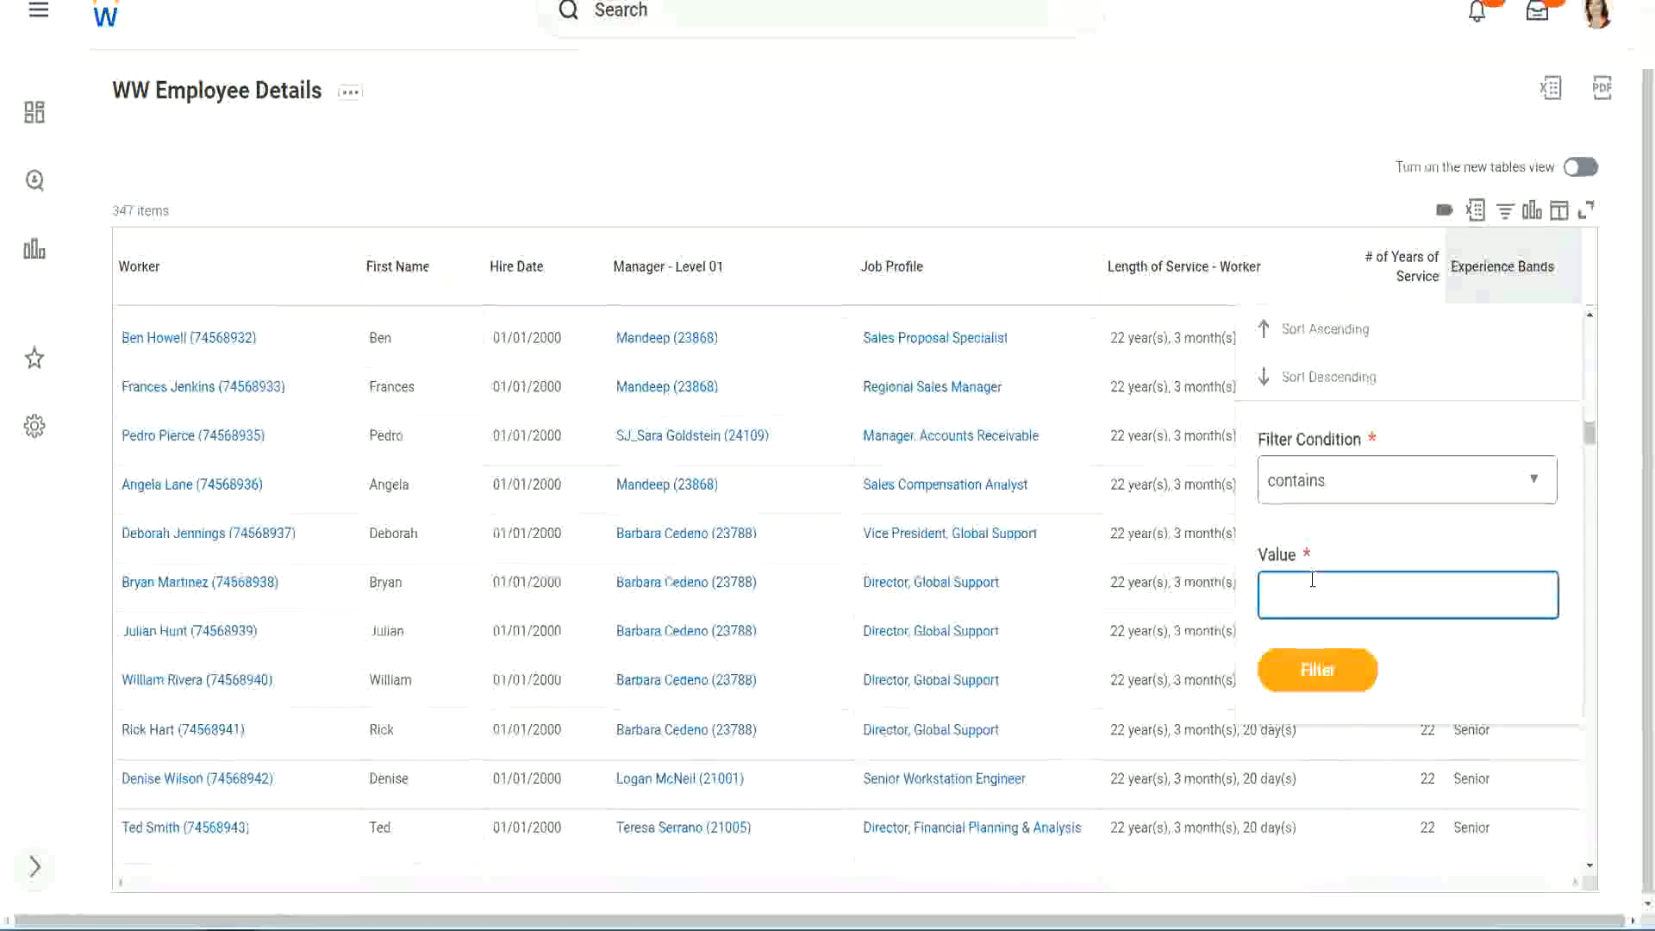
type("Amate")
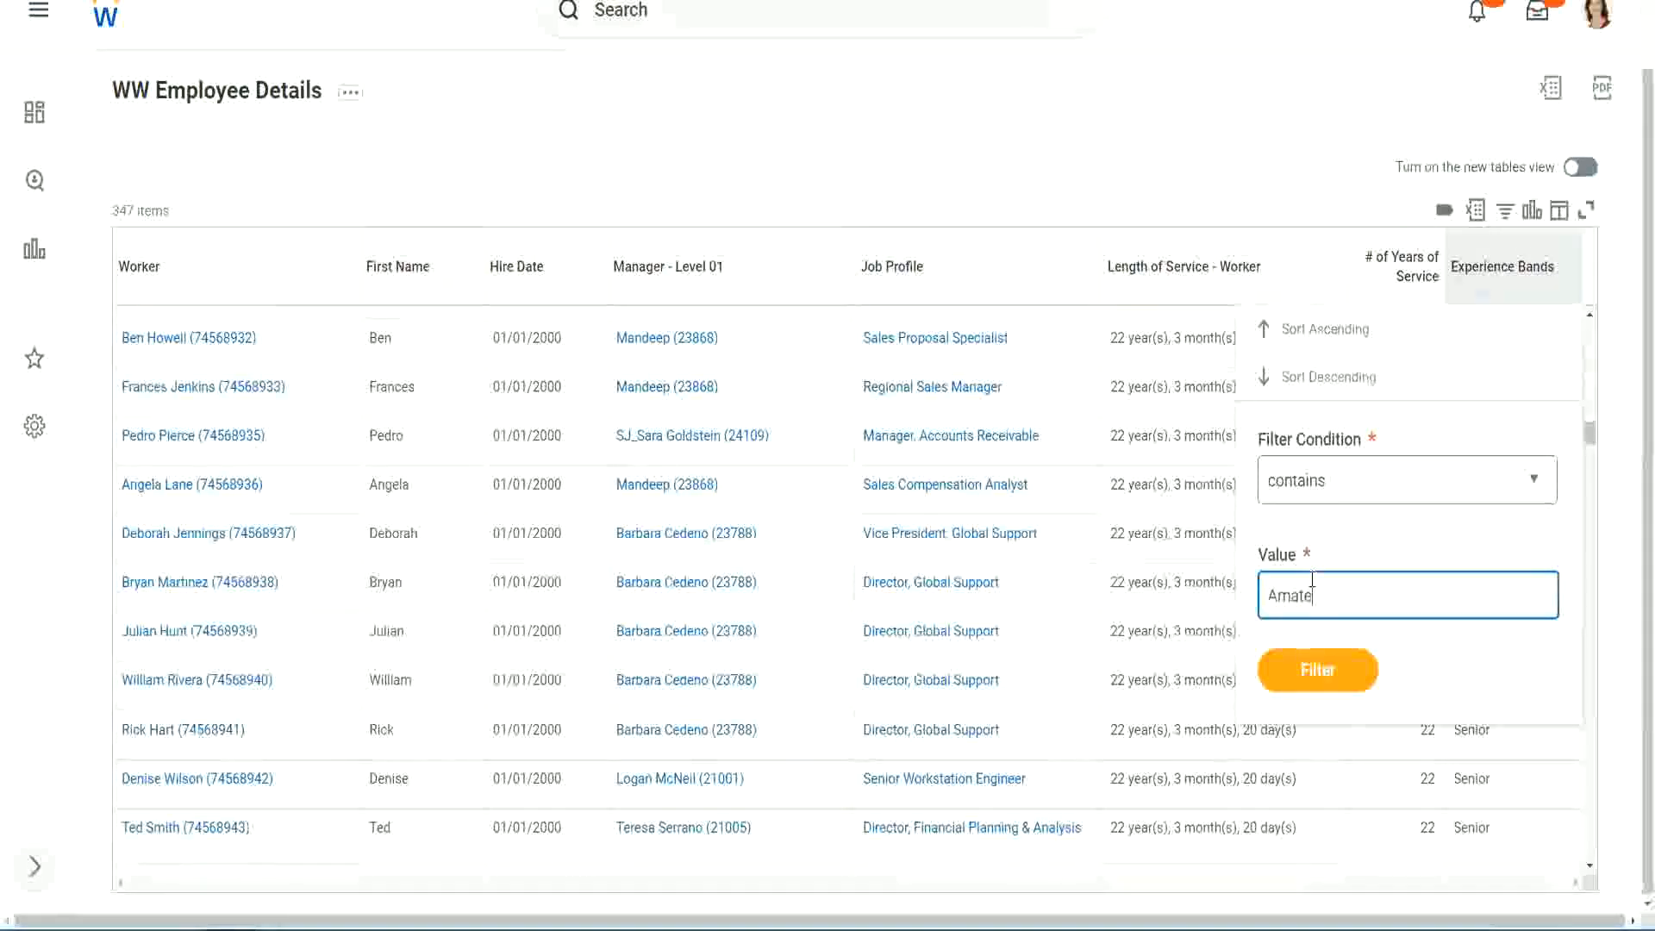
type("ur")
left_click(1304, 680)
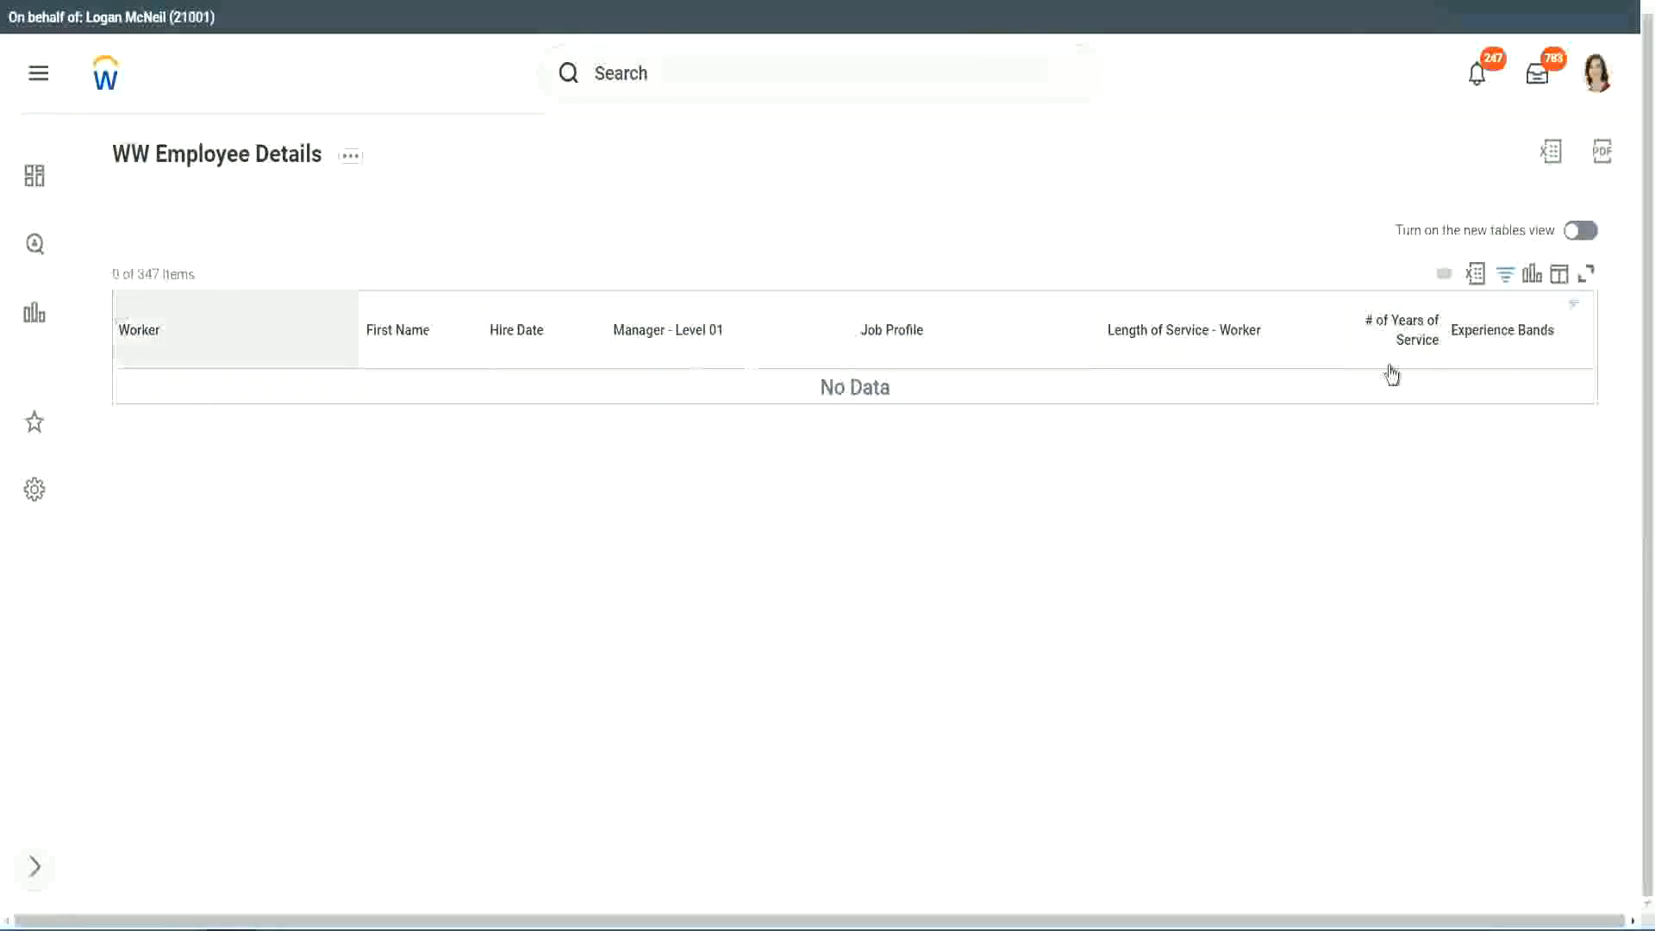
Change the Experience Bands filter value to Legend and apply it.
left_click(1496, 333)
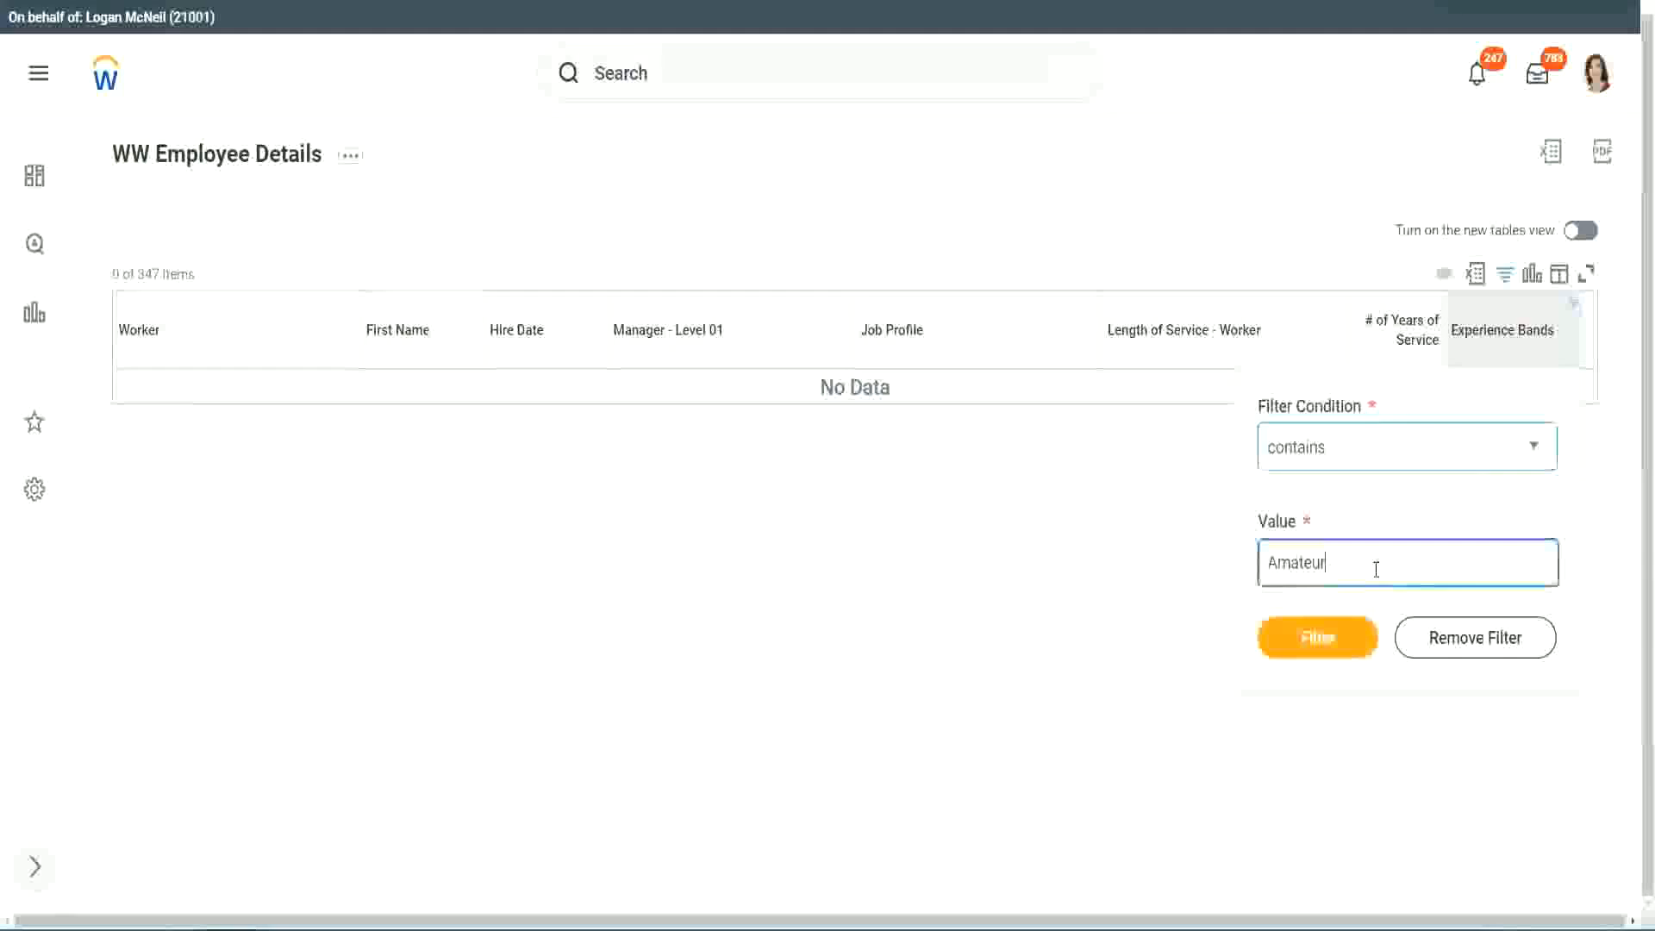
left_click_drag(1217, 569, 1182, 566)
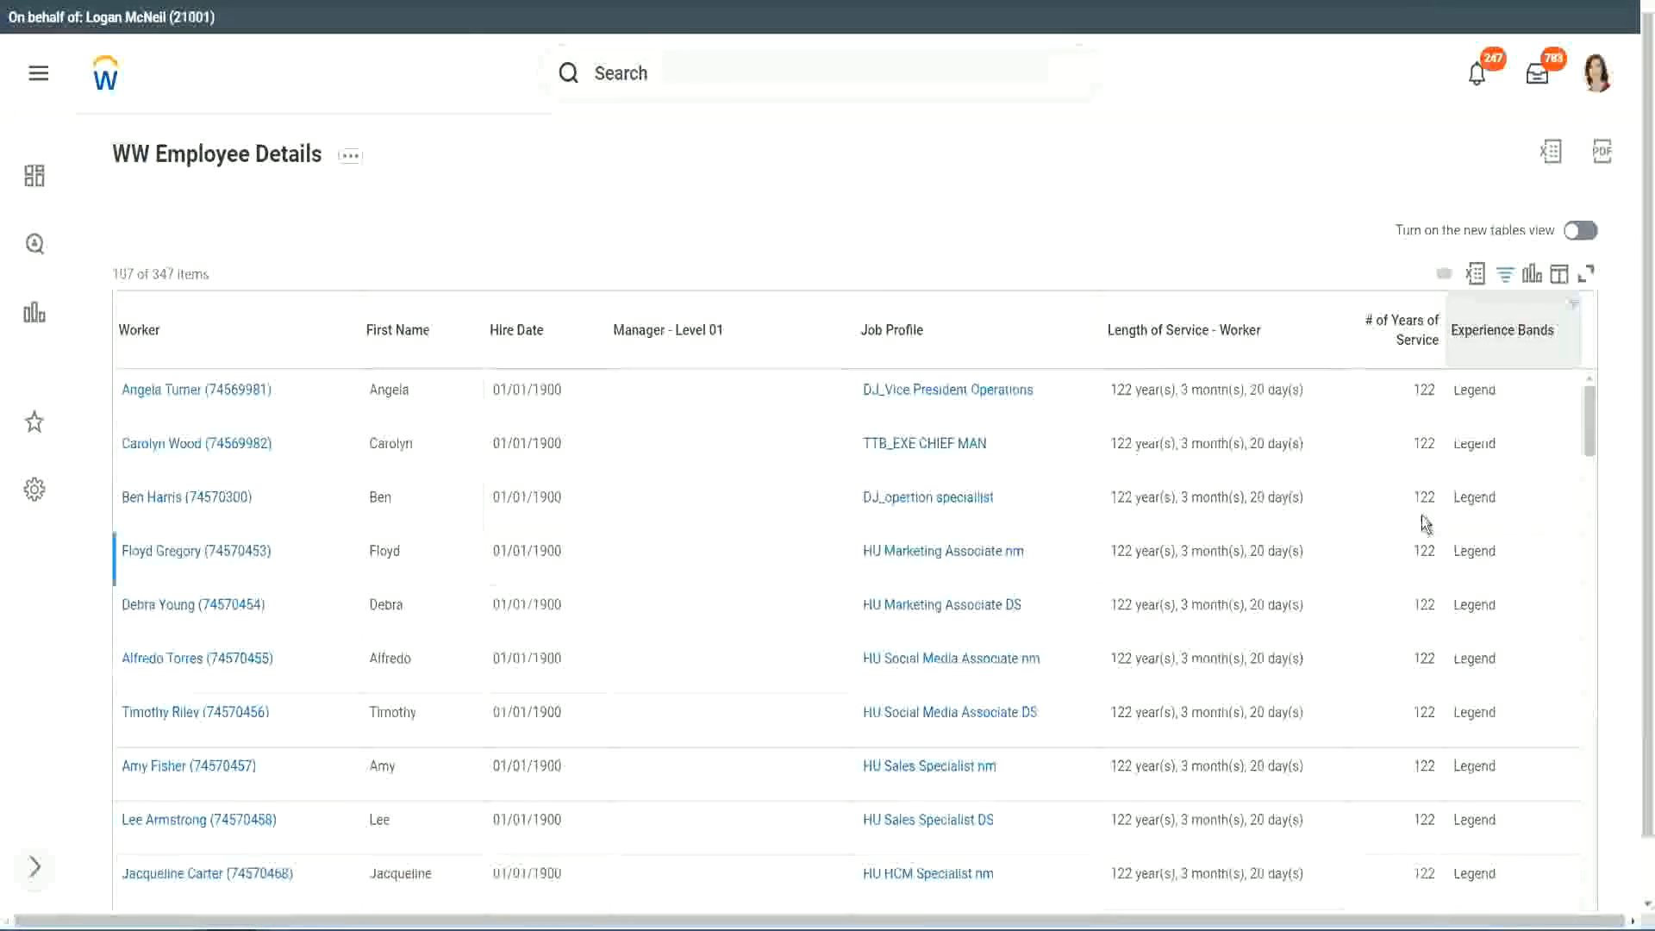
Check the hire dates, years of service and experience bands of the filtered workers through to the end of the list.
scroll(1422, 516, "down", 15)
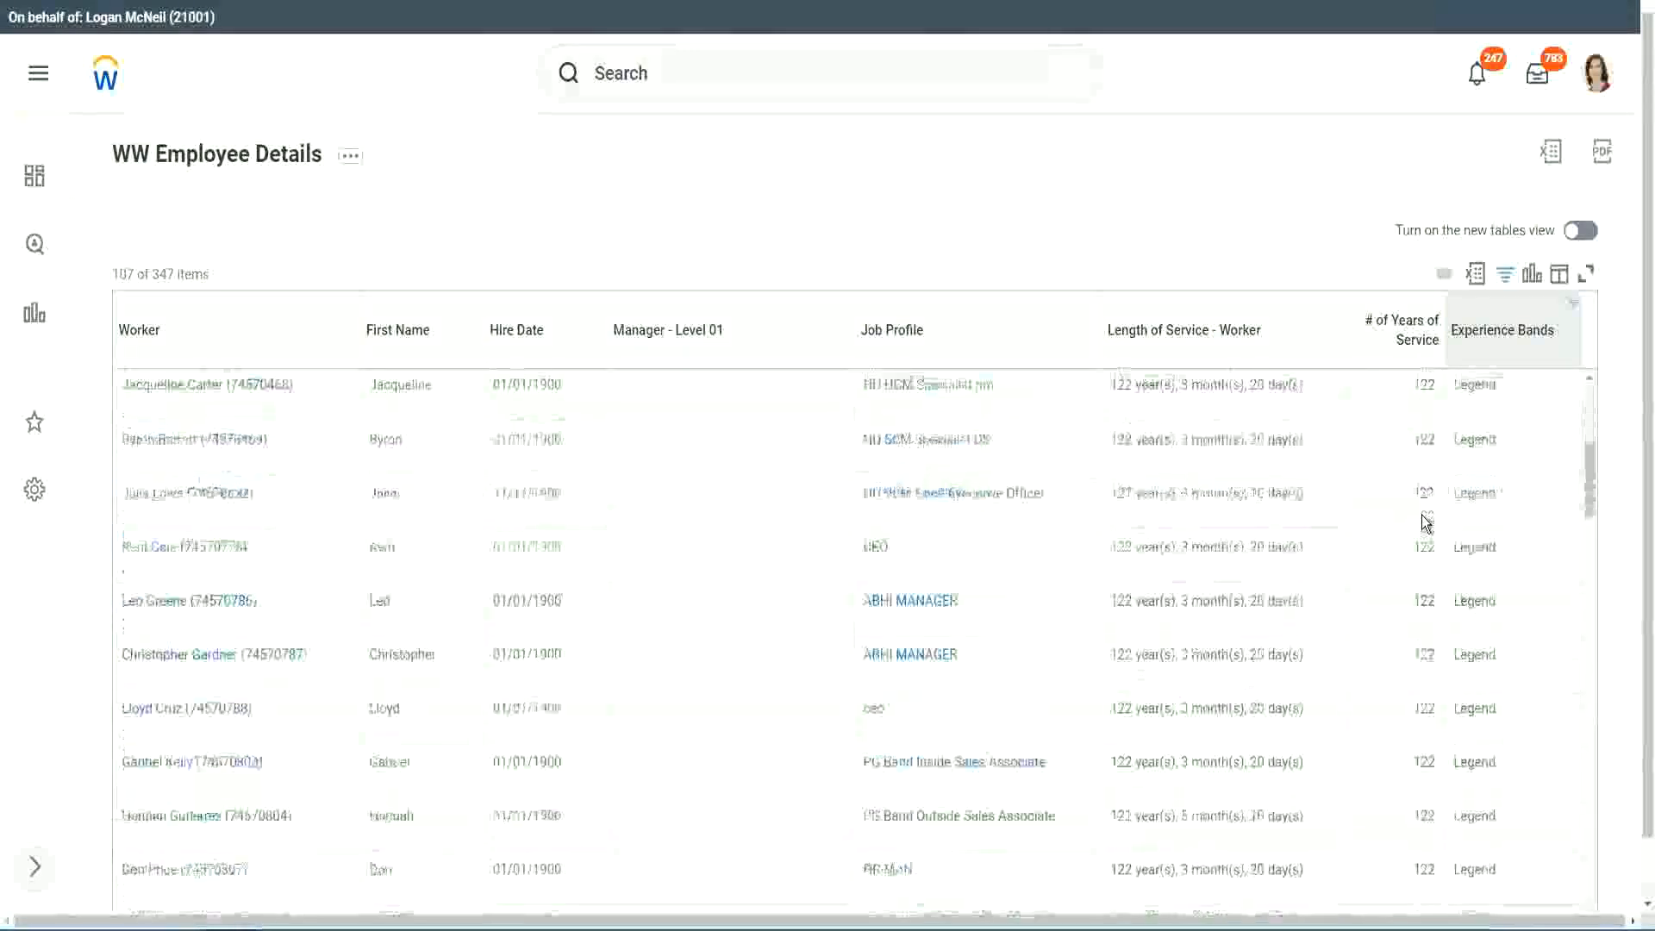
scroll(1421, 514, "down", 3)
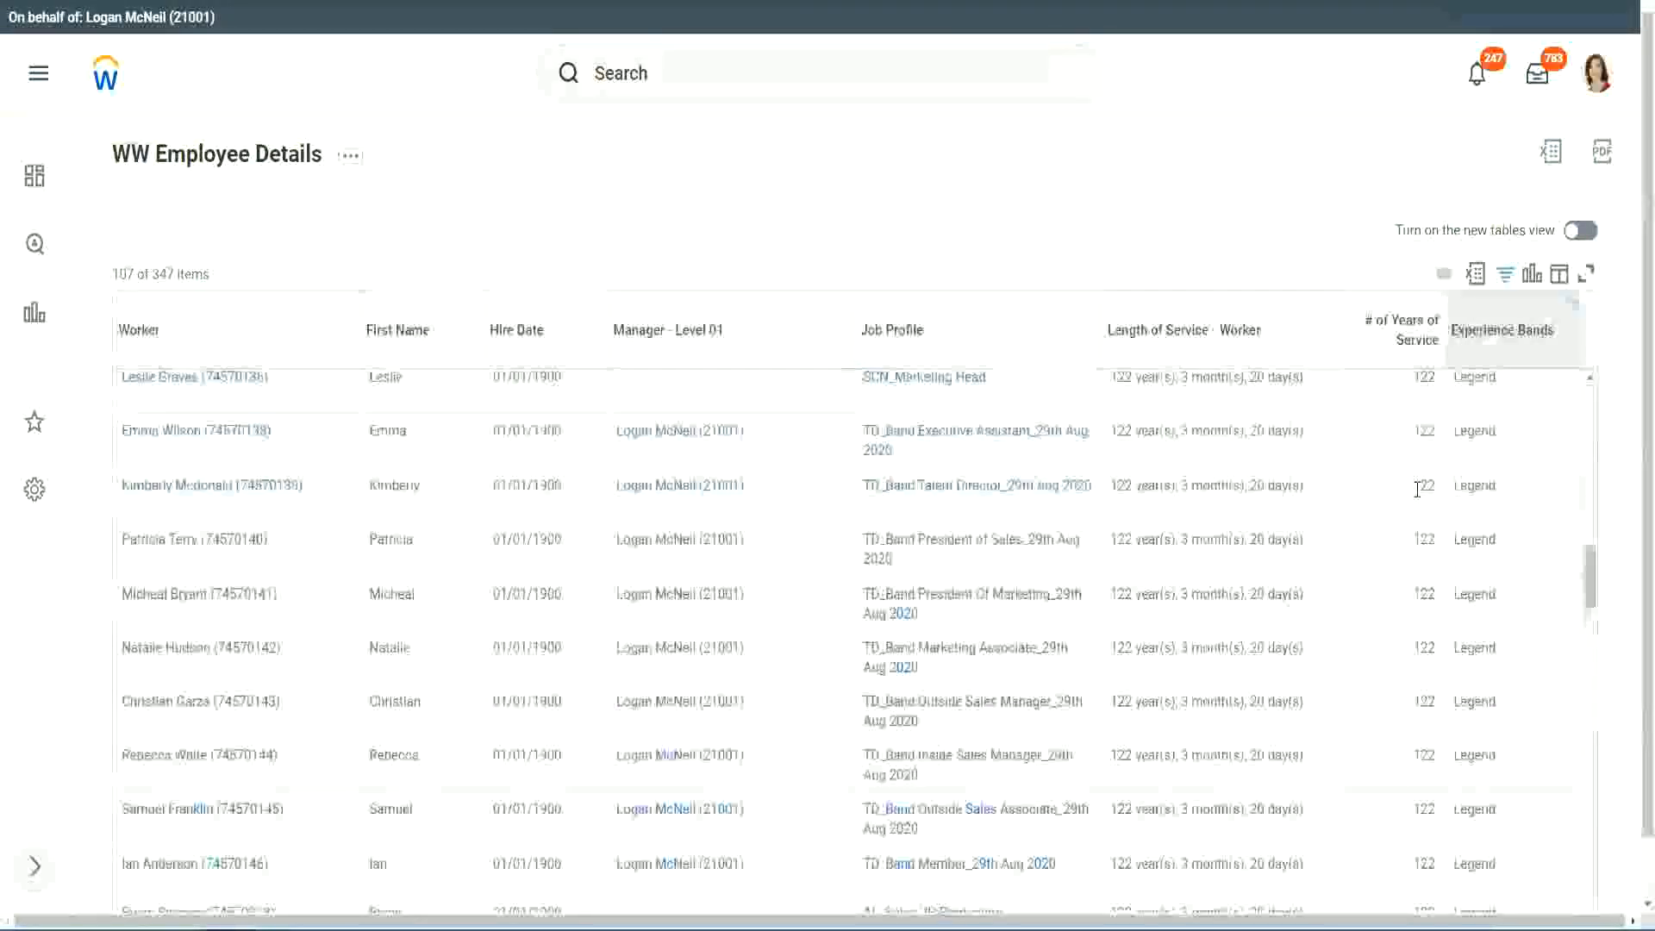
scroll(1421, 496, "down", 10)
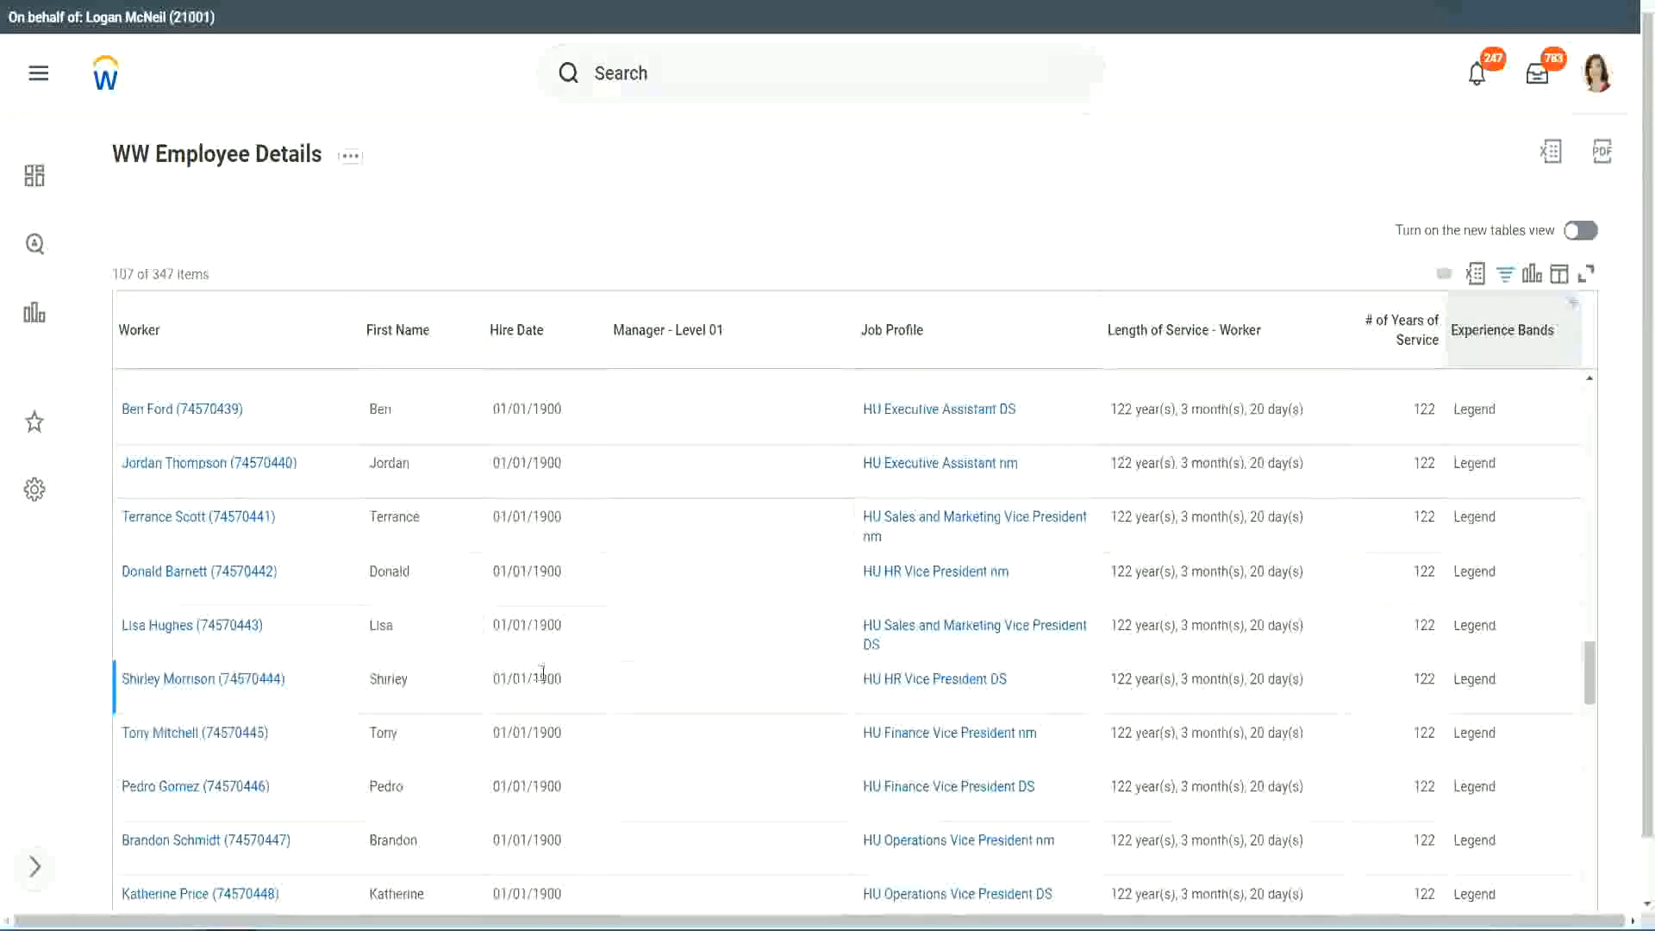
double_click(546, 679)
scroll(1408, 648, "down", 5)
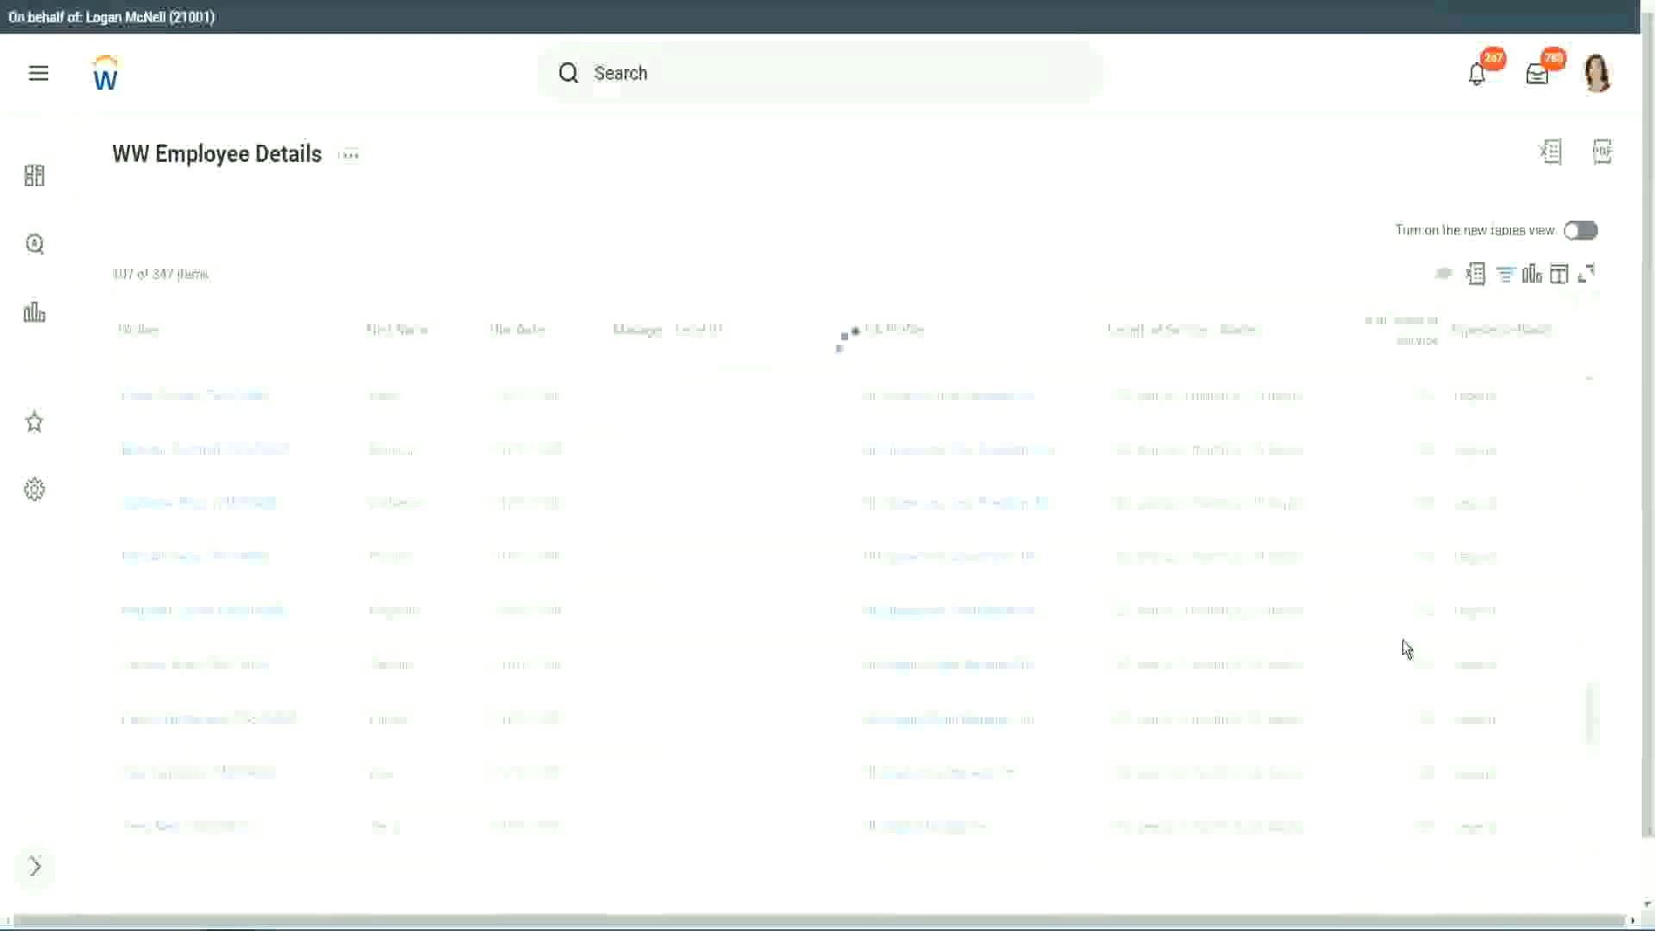
scroll(1403, 648, "down", 5)
scroll(1404, 640, "down", 10)
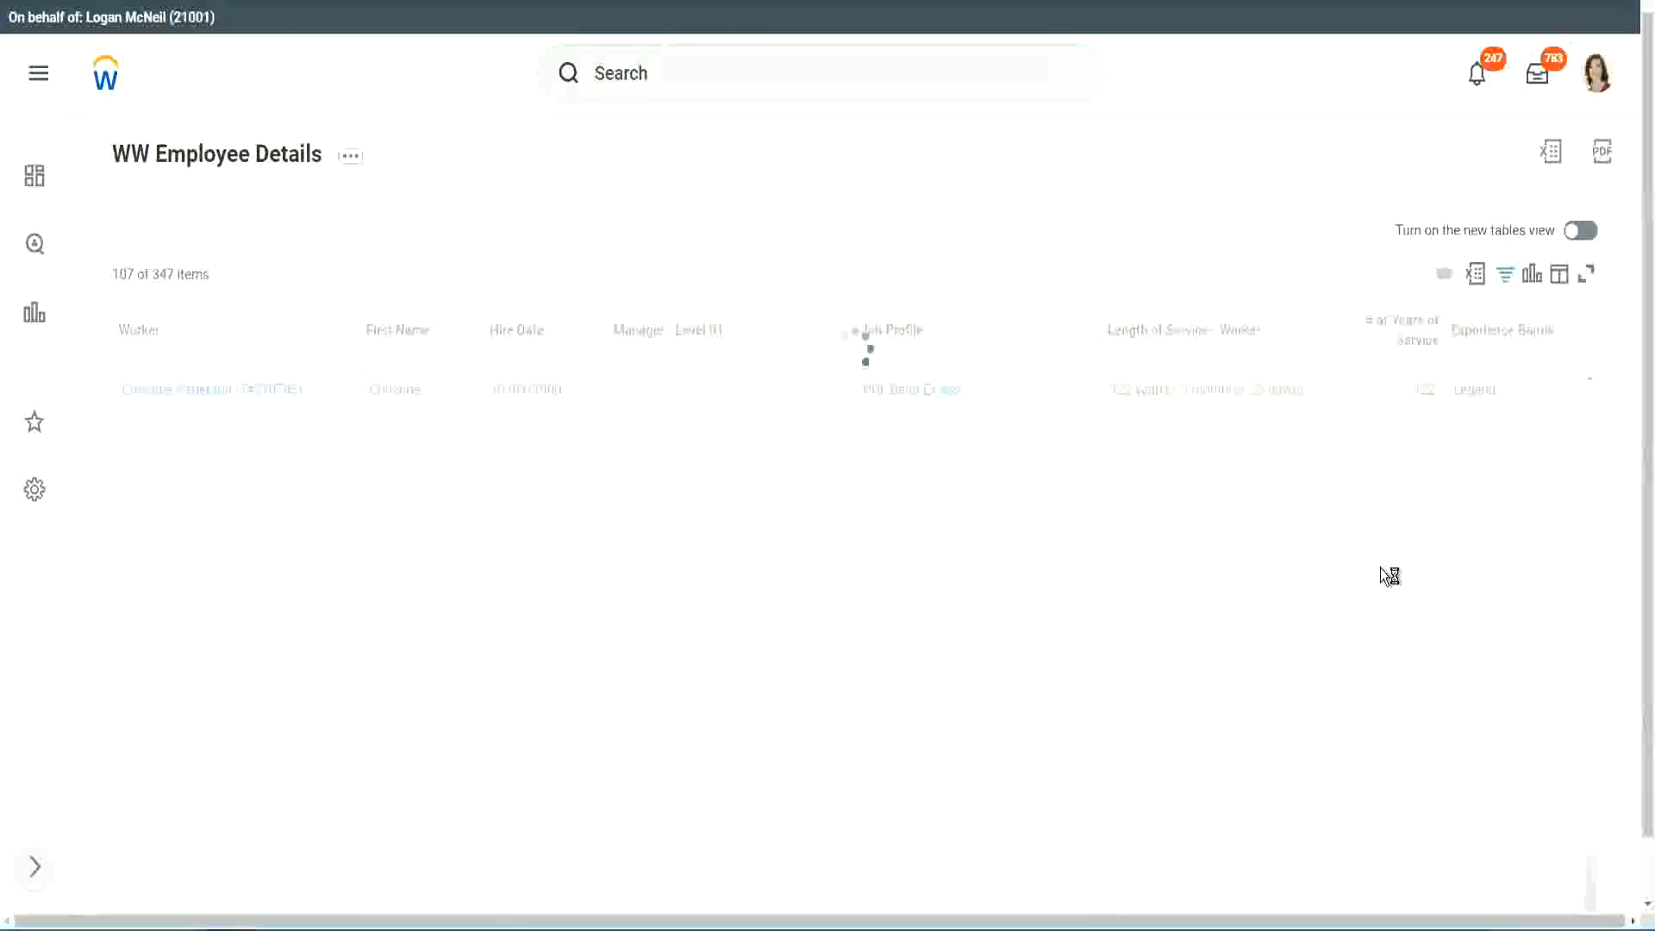
scroll(1385, 576, "down", 5)
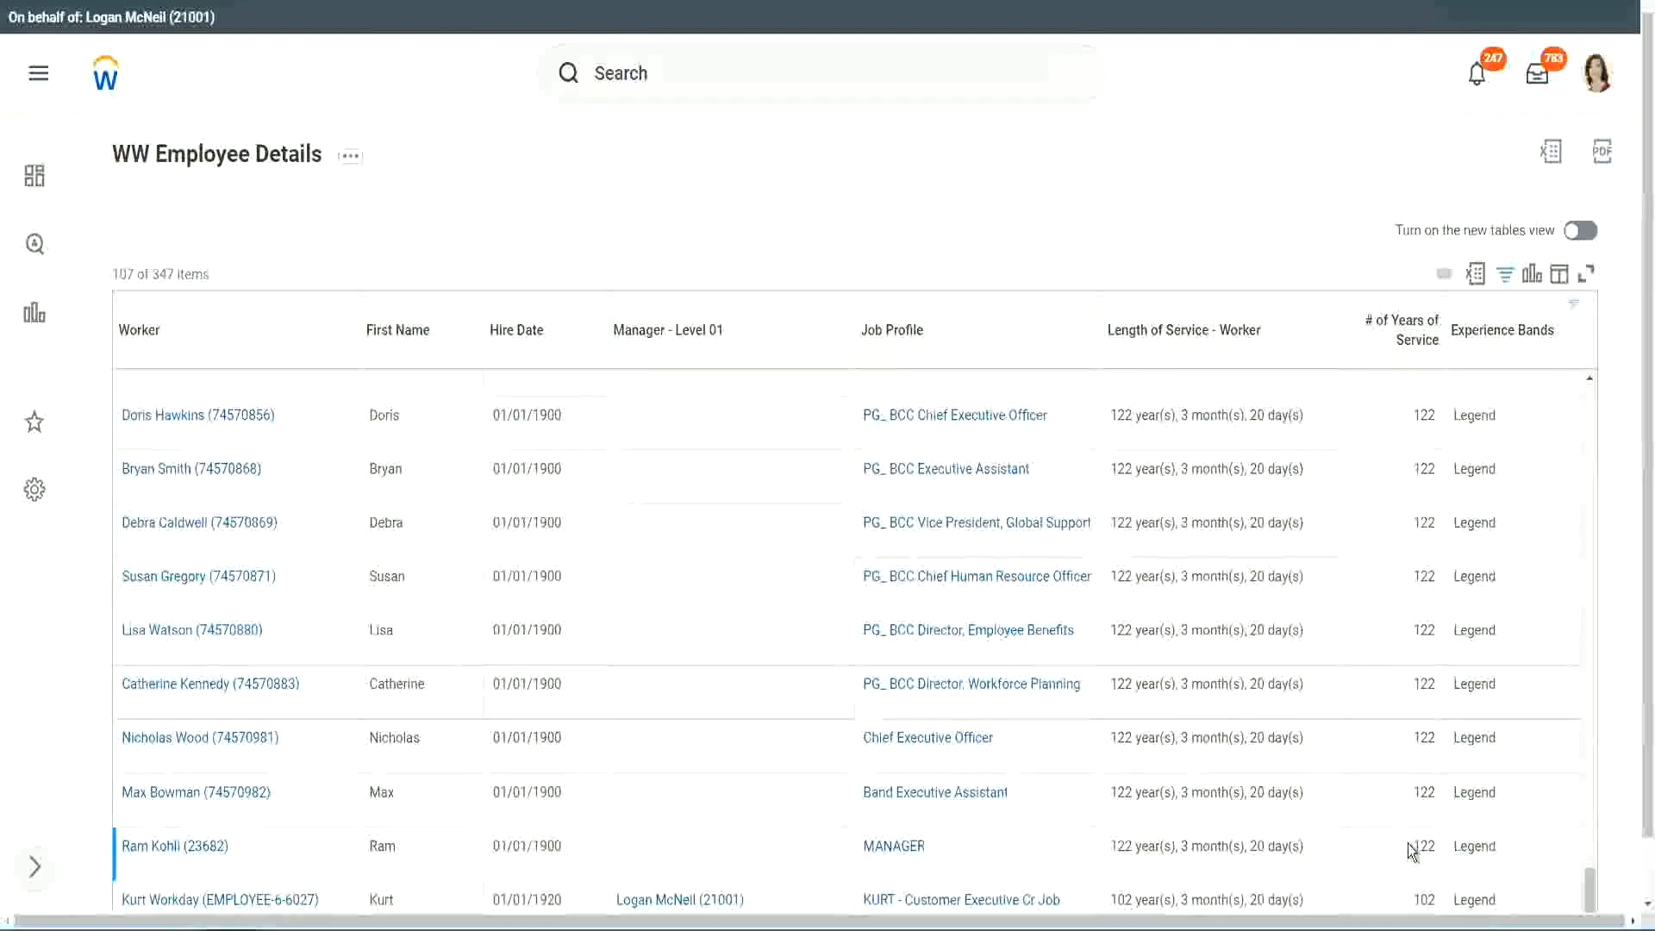
double_click(1424, 900)
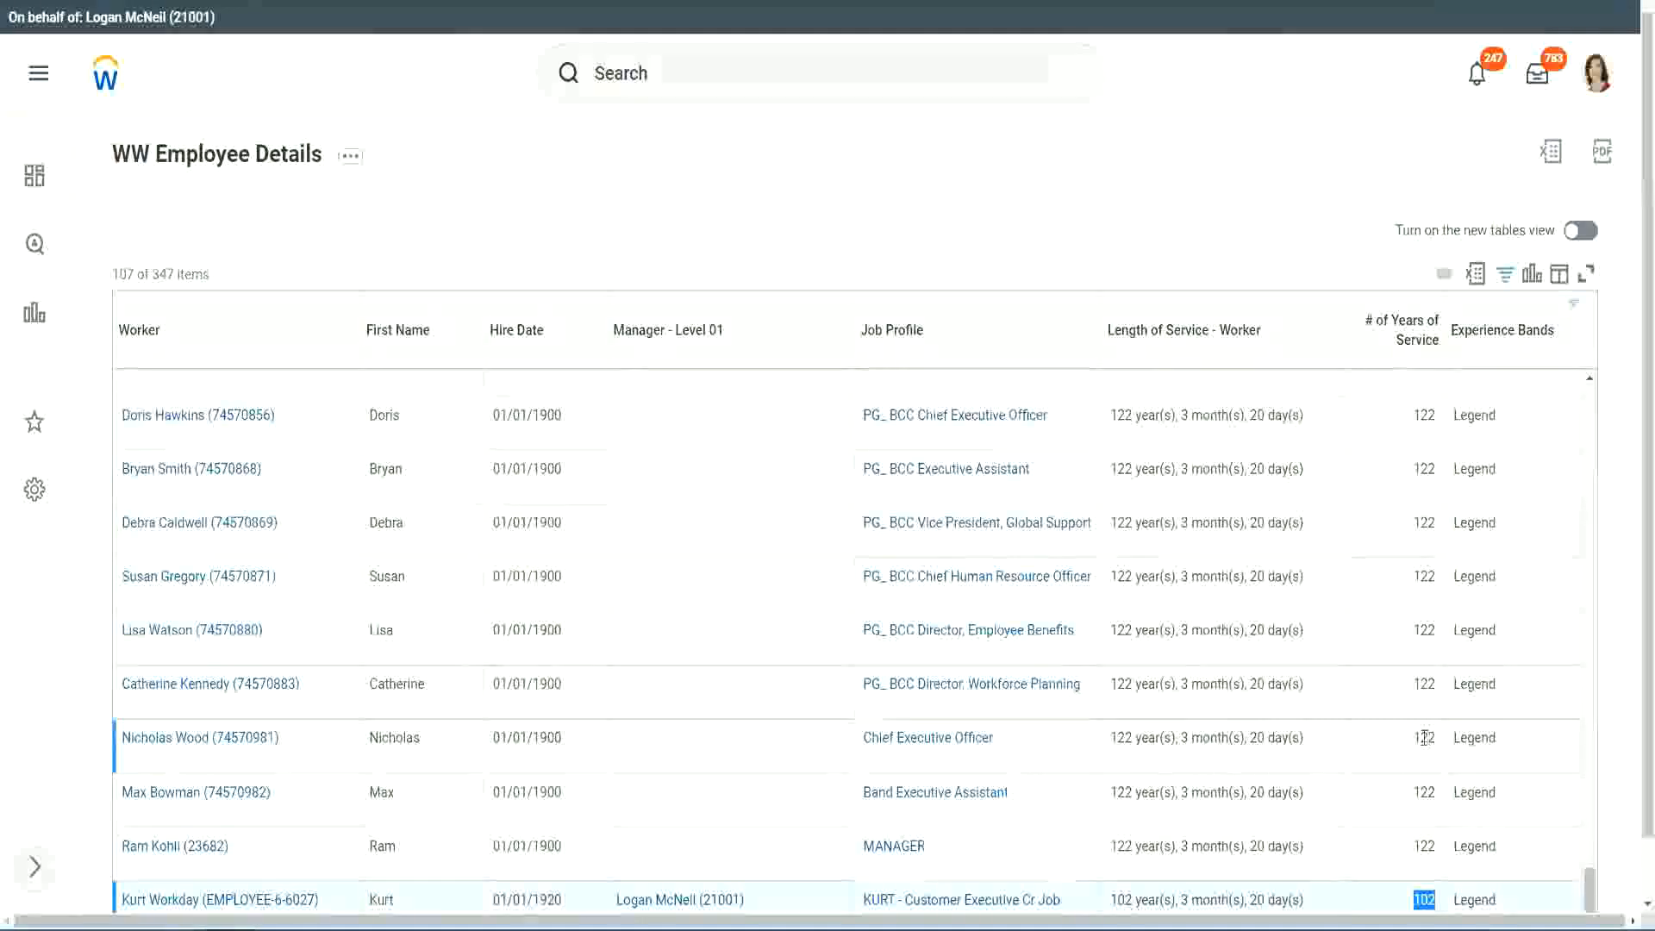
Change the Experience Bands filter value to Experienced and apply it to the report.
left_click_drag(1422, 737, 1438, 737)
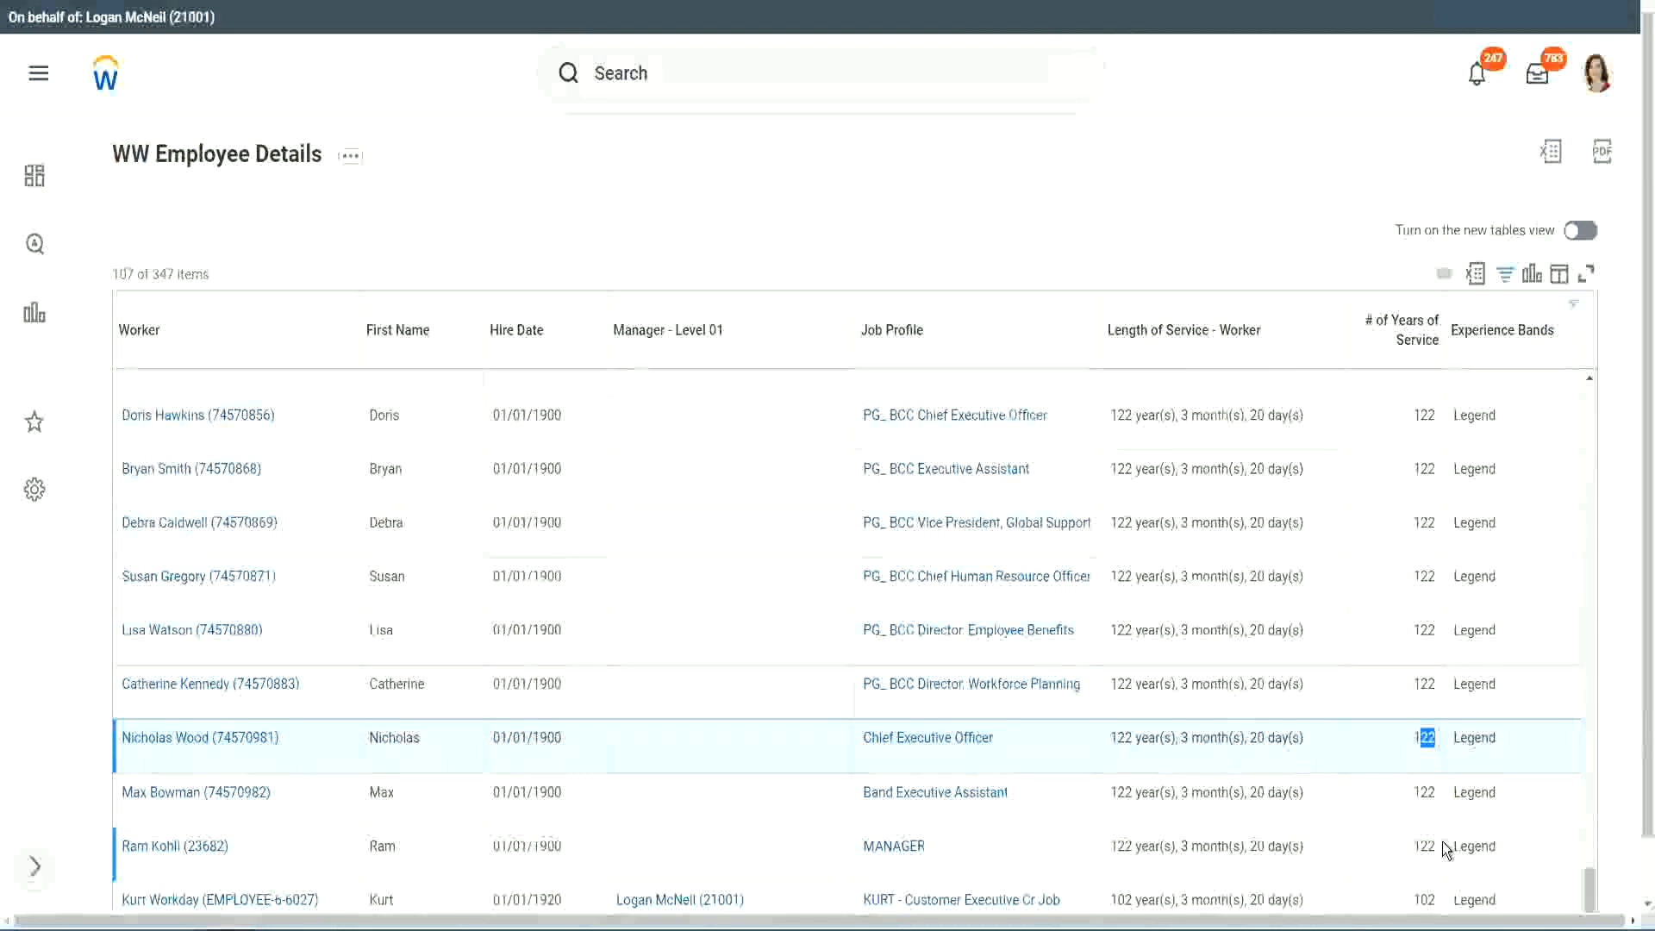
left_click(1395, 695)
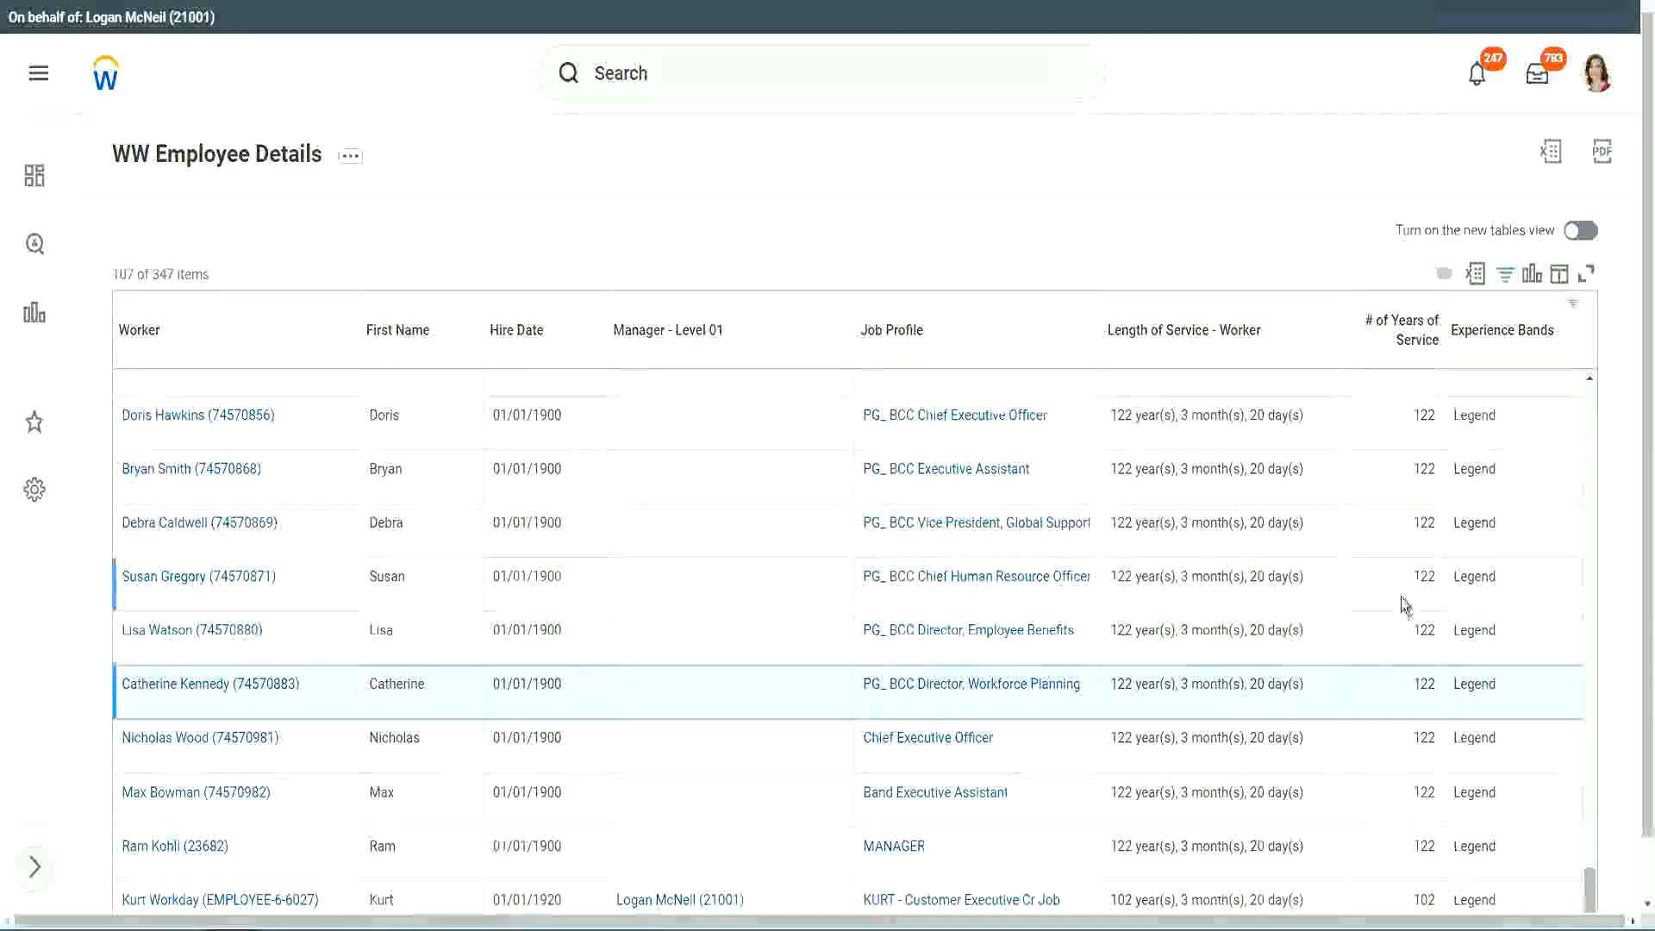
left_click(1513, 338)
left_click(1355, 661)
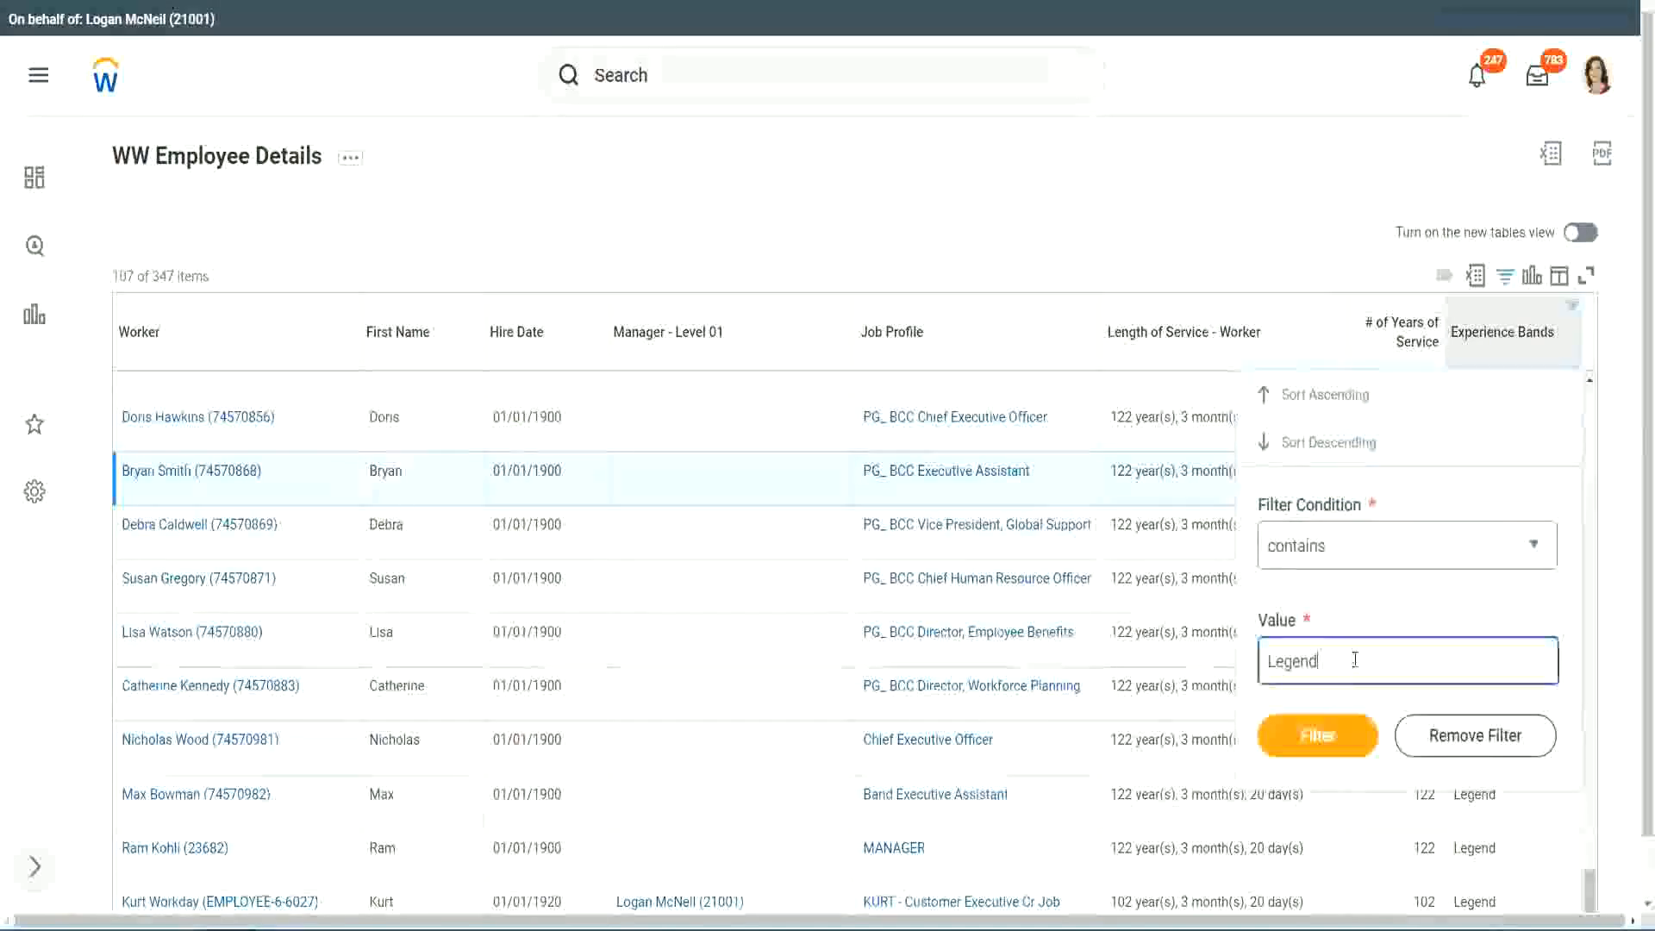
double_click(1355, 661)
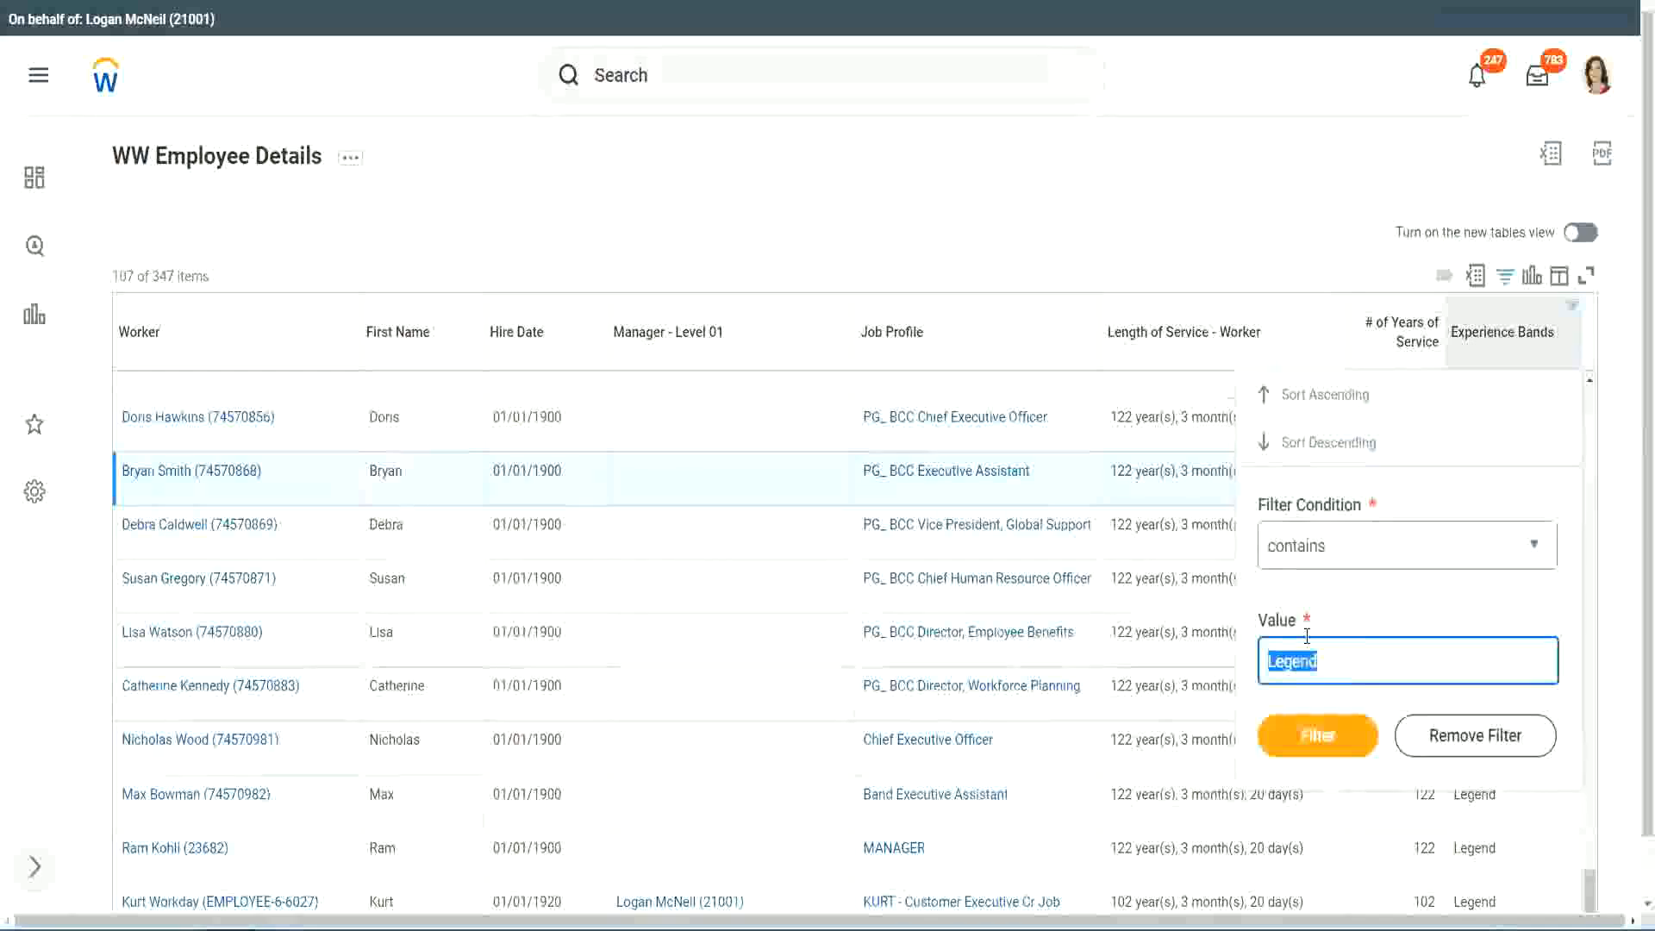
type("Ex")
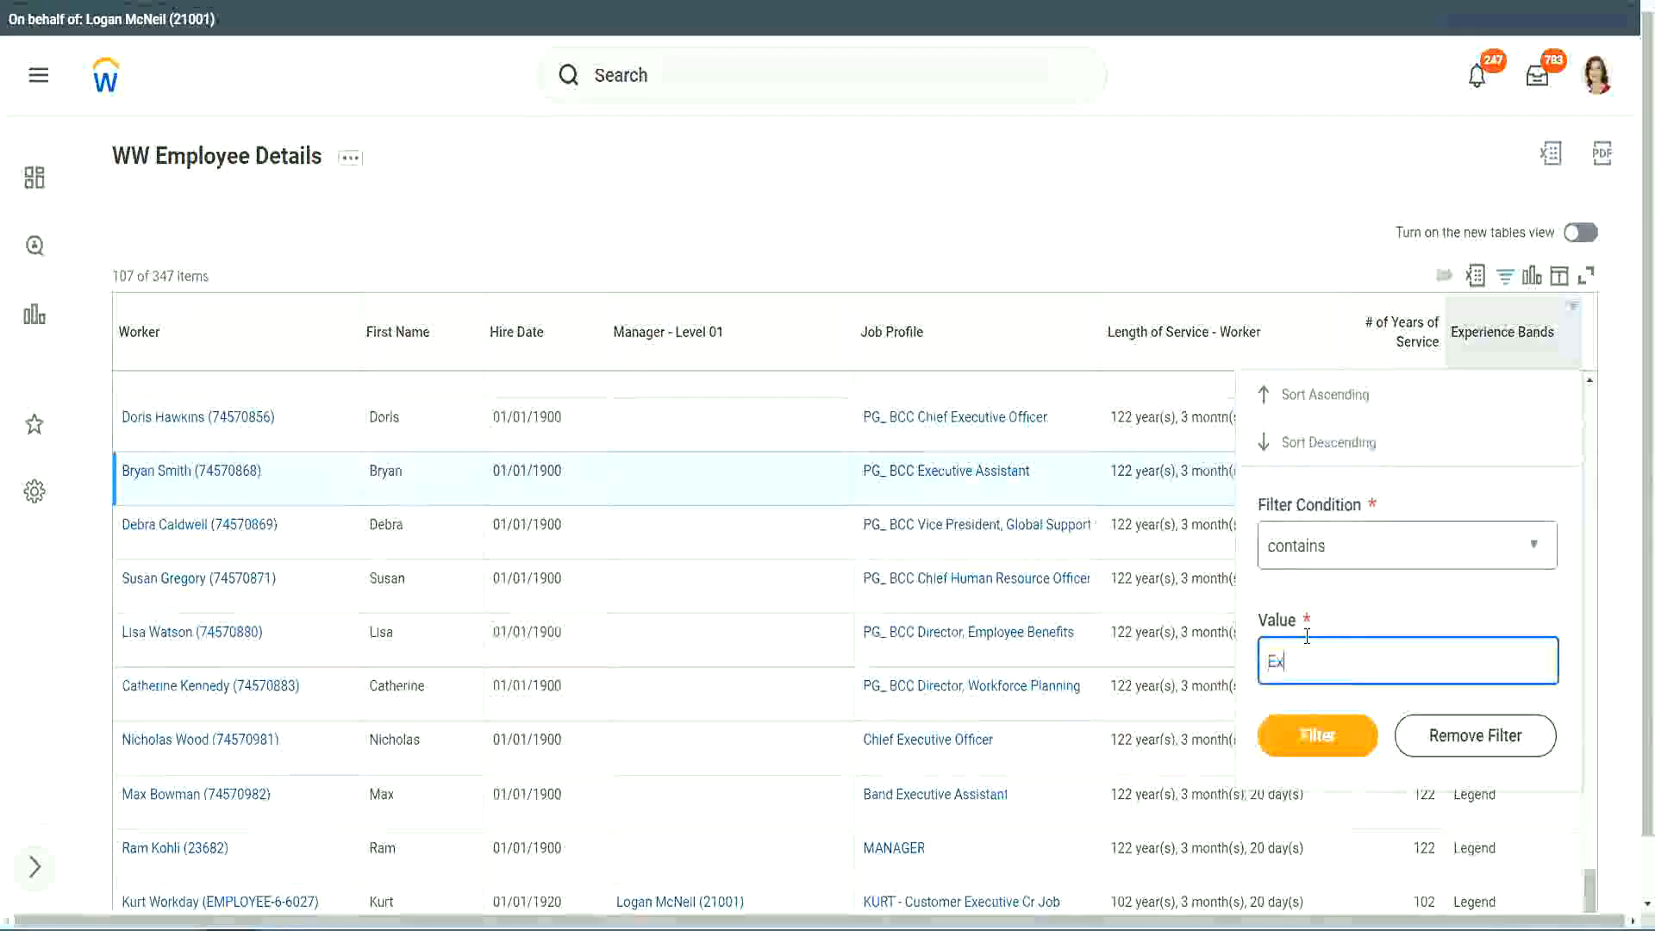
type("perienced")
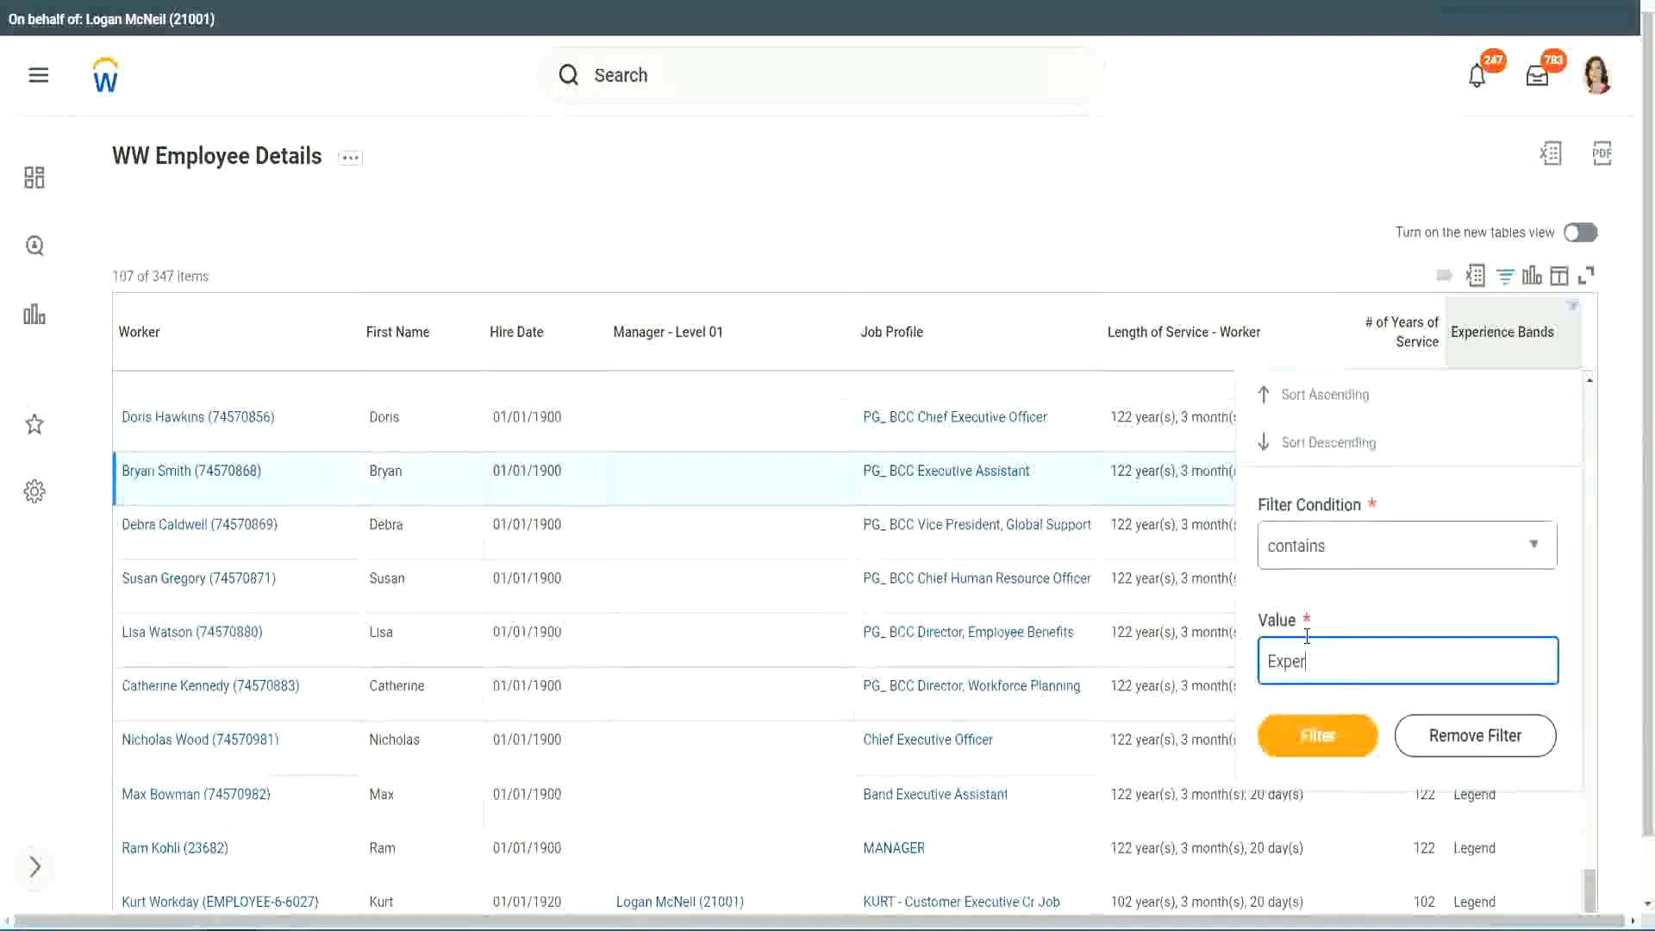
left_click(1317, 743)
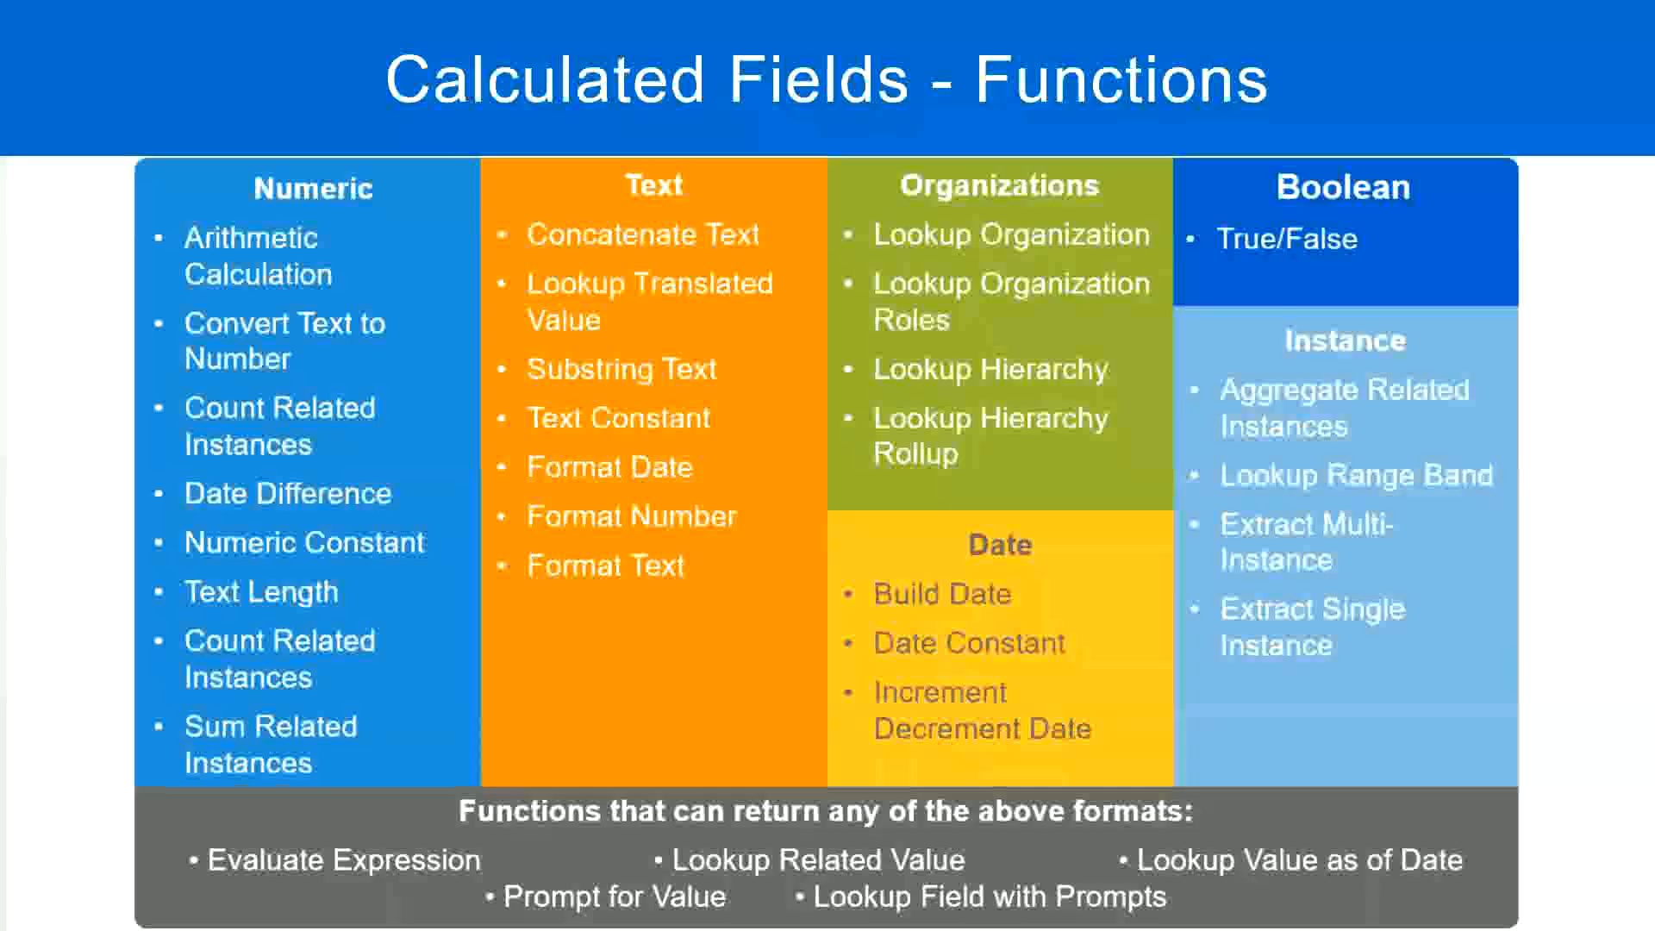
Switch to the Notepad++ notes and check the 8 - 15 years range defined for the Experienced band.
key("alt+Tab")
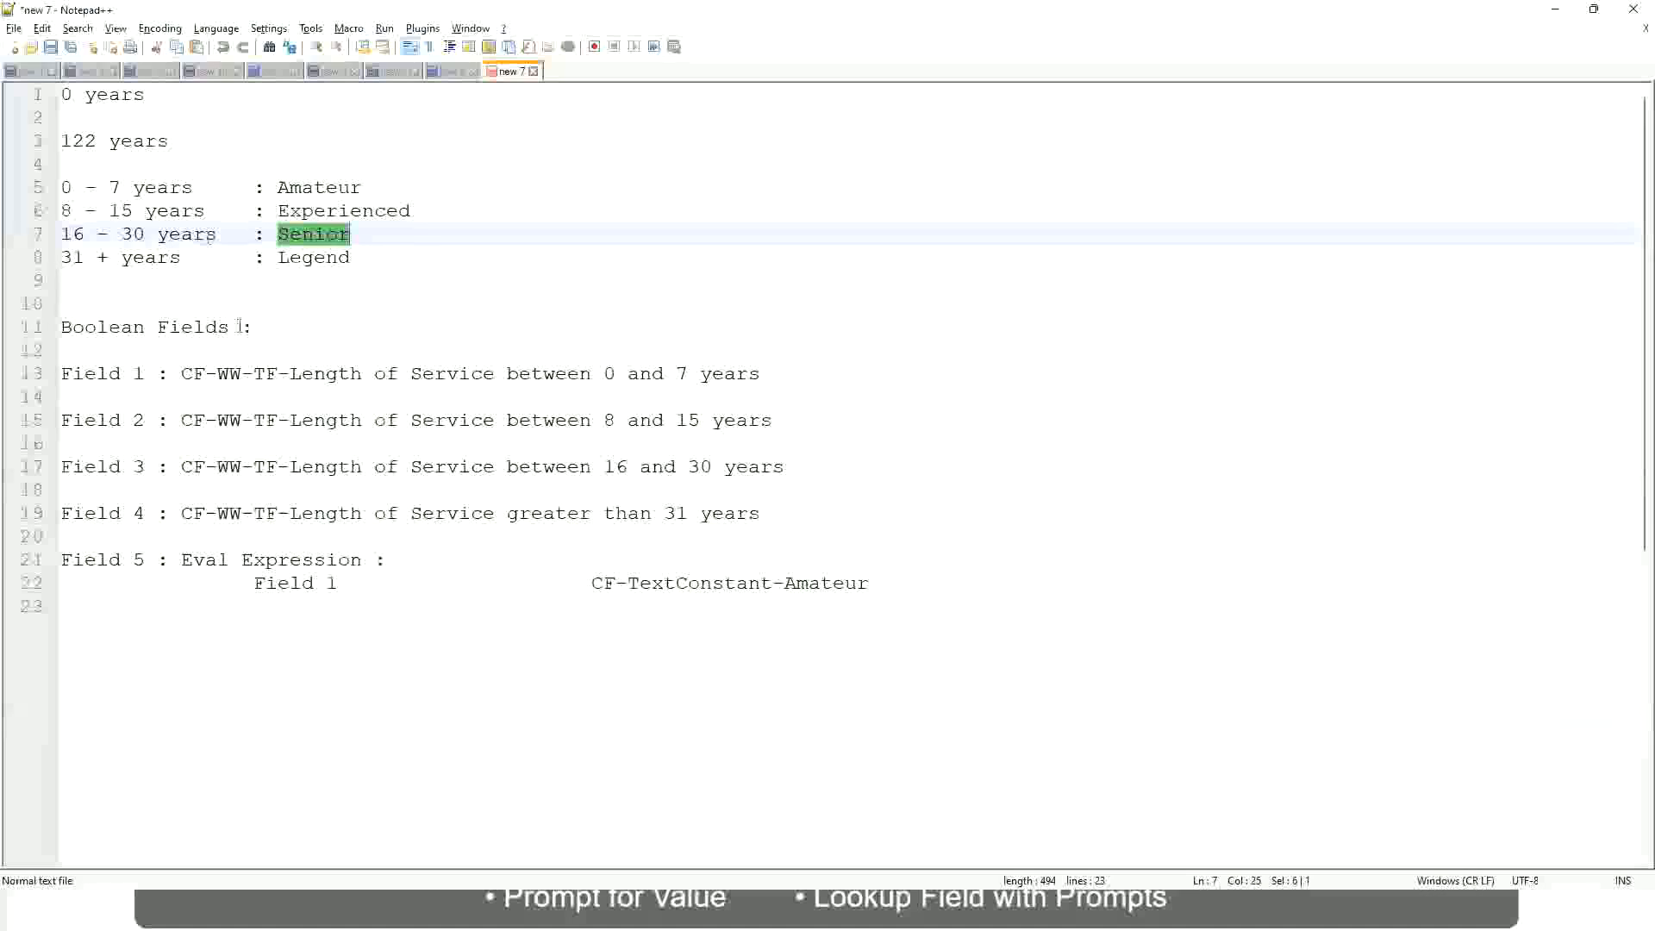
left_click(154, 214)
left_click_drag(73, 213, 130, 213)
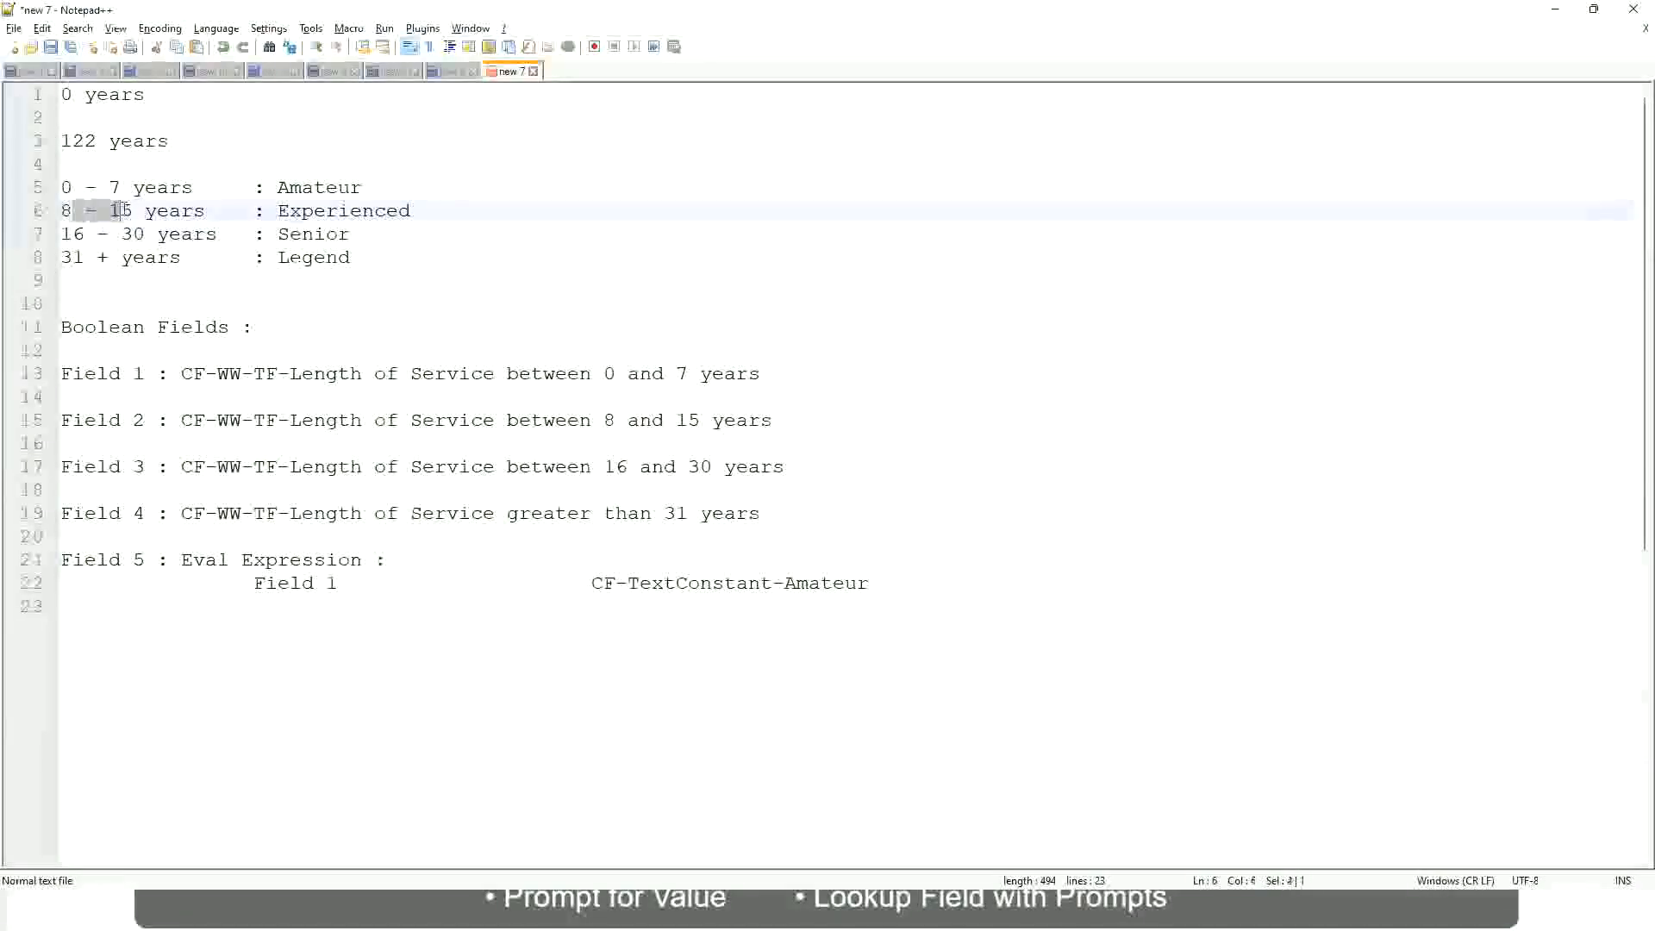
left_click(135, 213)
left_click(190, 213)
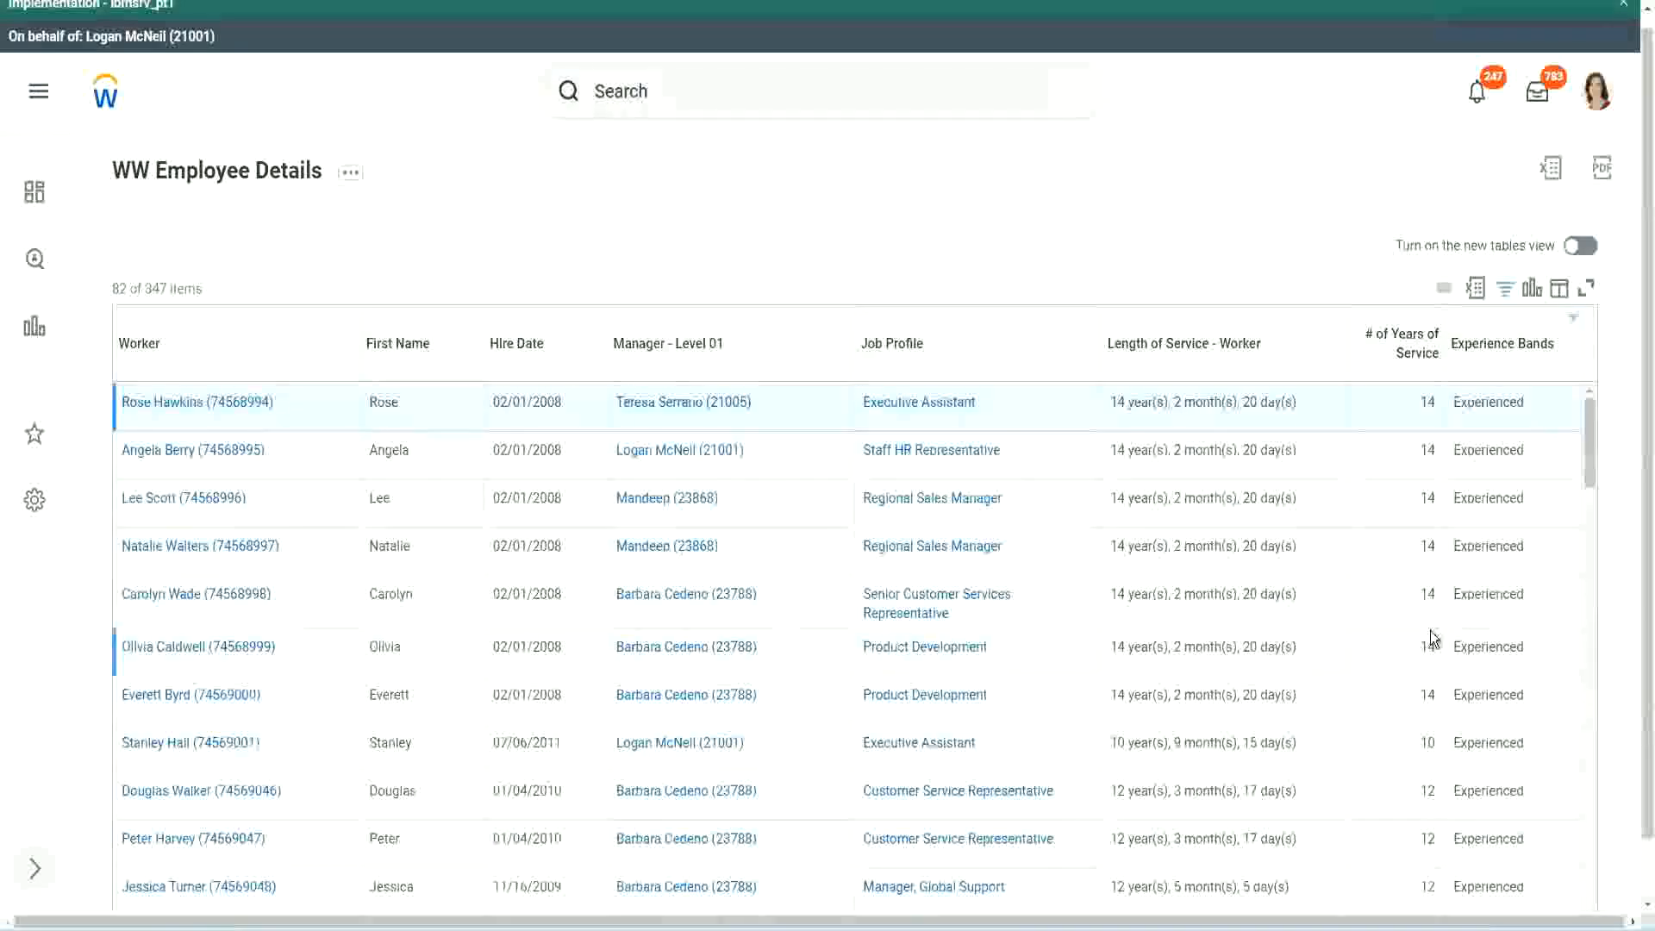
Return to the Workday report and compare the # of Years of Service with the Experience Bands values of the filtered workers.
scroll(1433, 638, "down", 4)
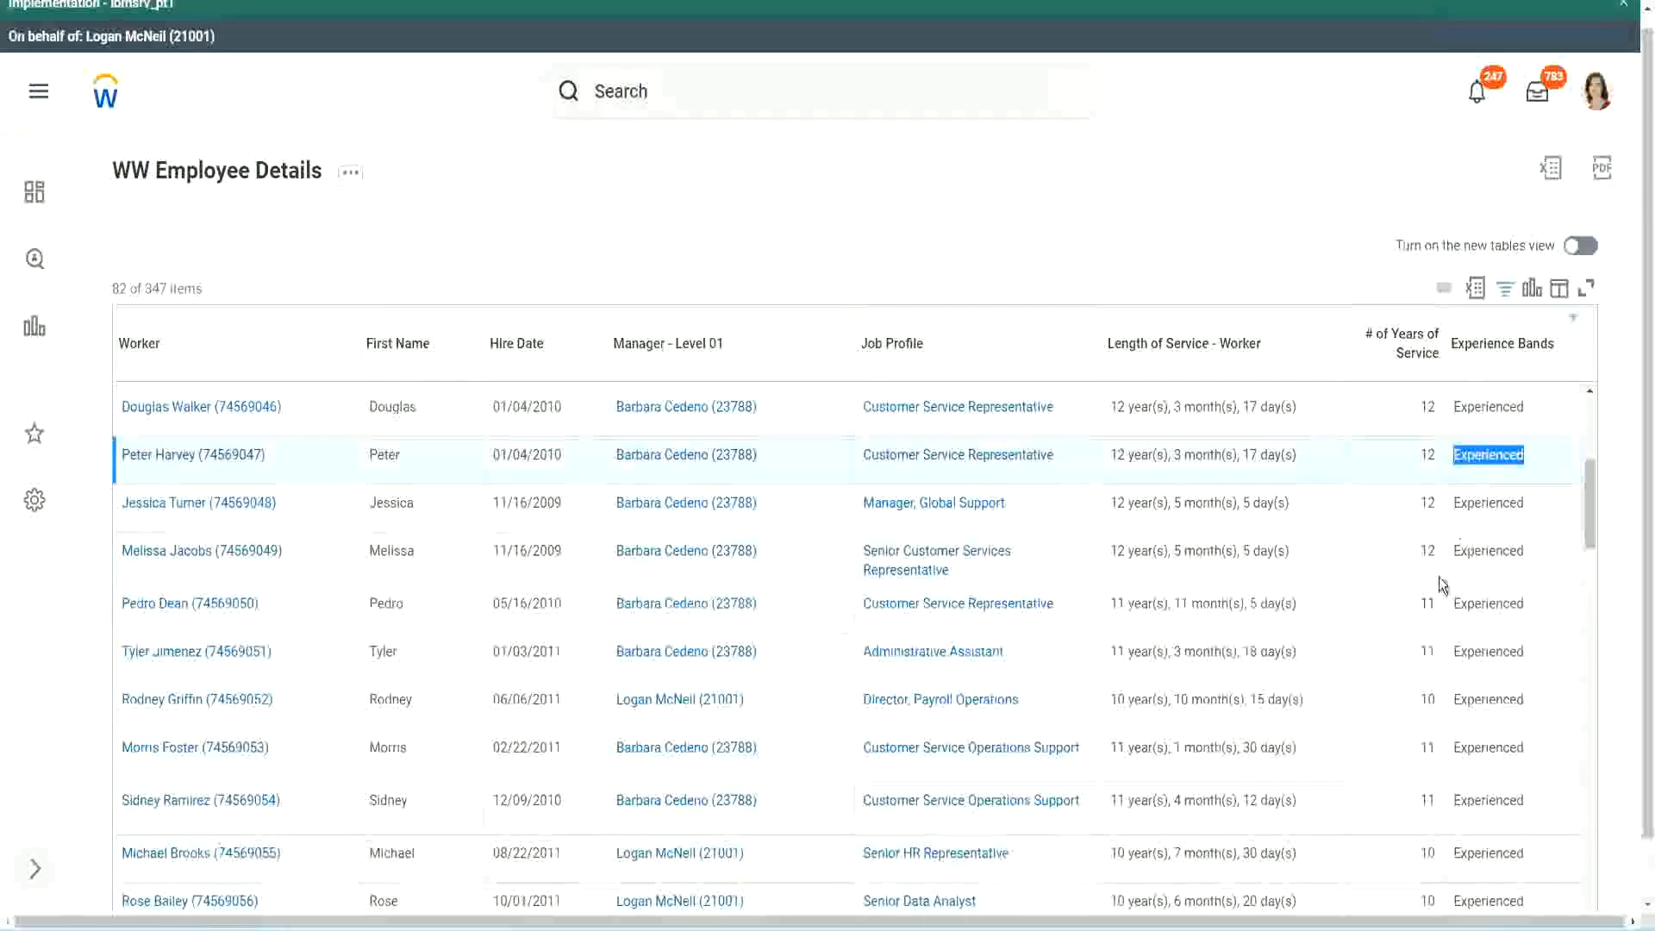
scroll(1440, 582, "down", 2)
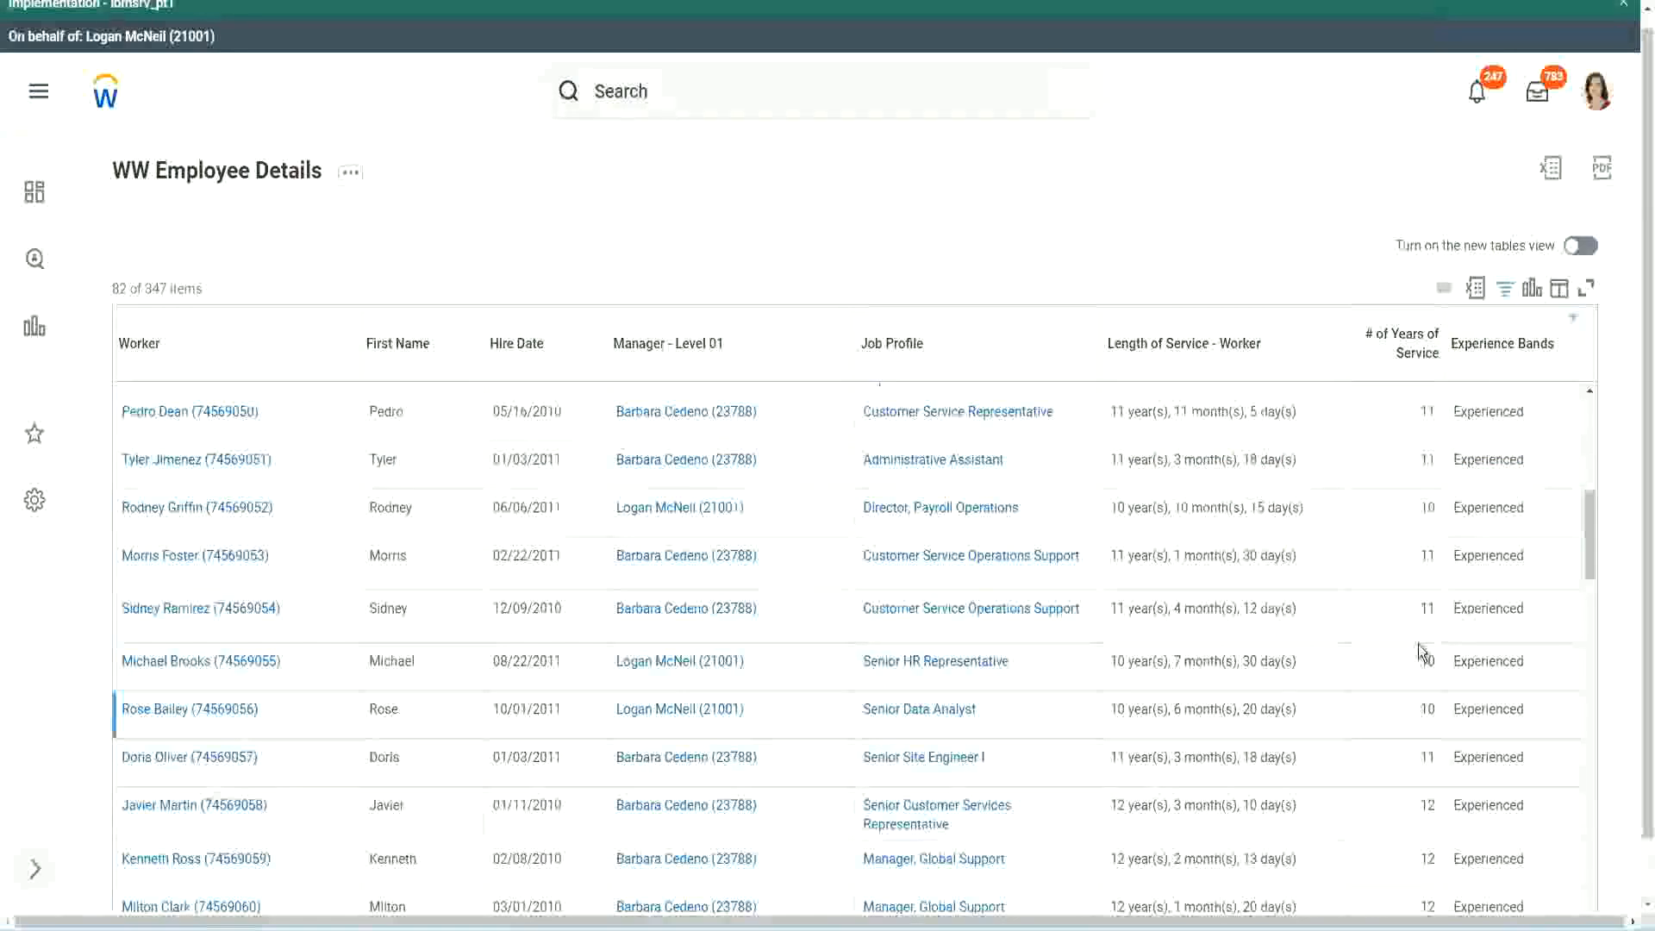
left_click(1426, 608)
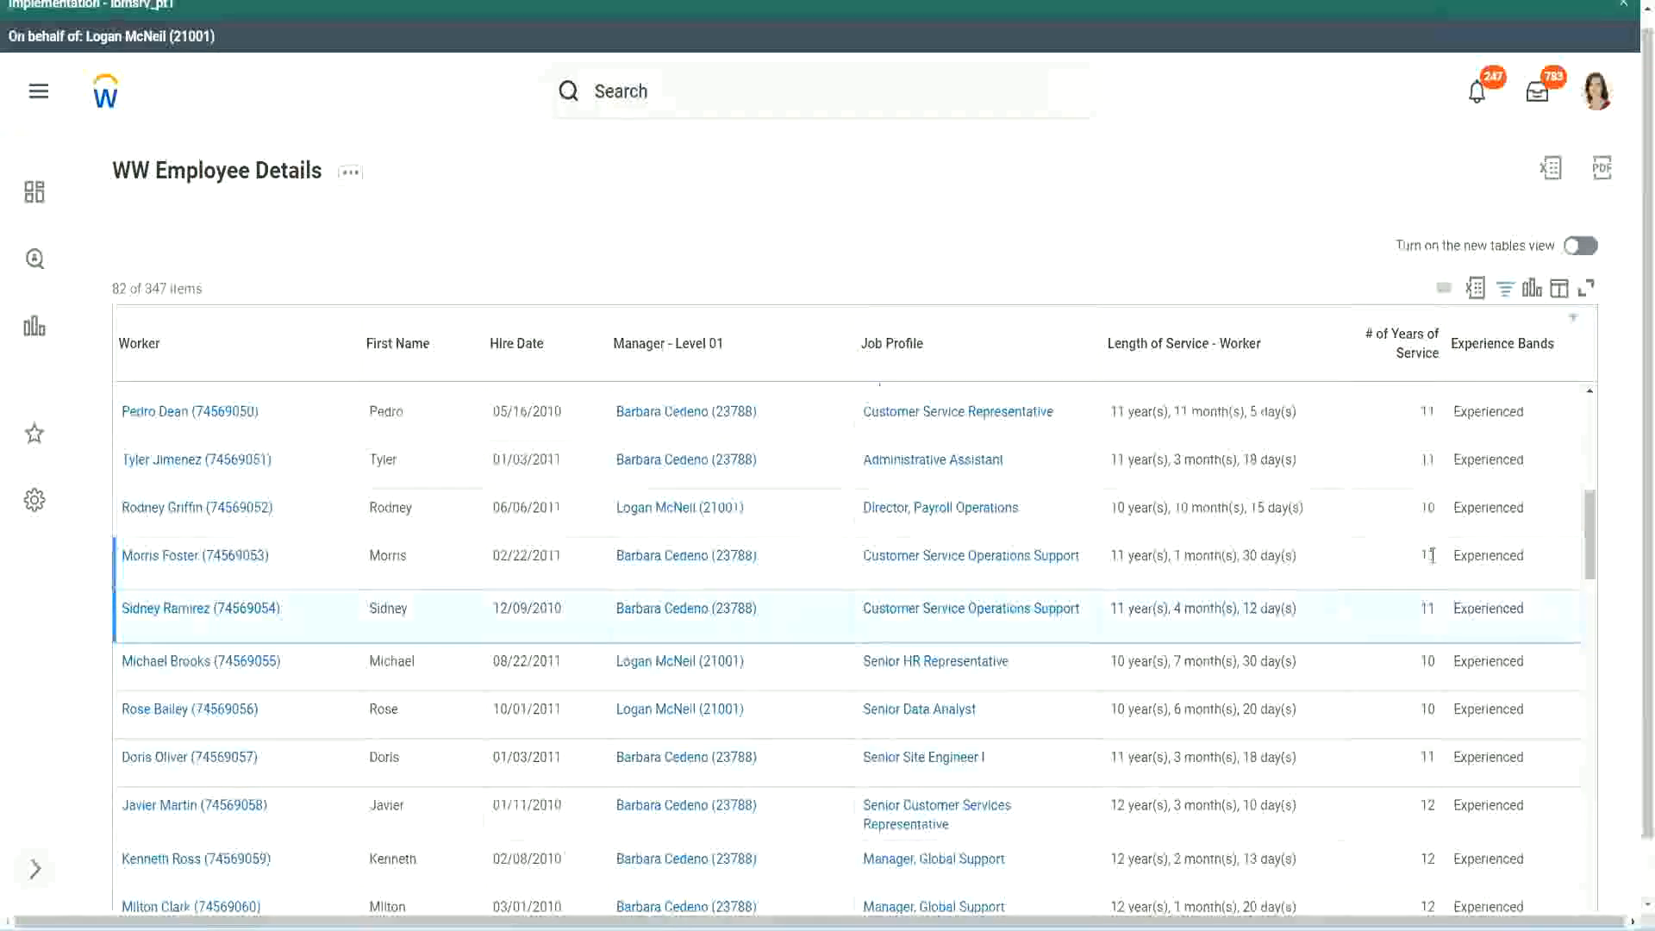
left_click(1508, 552)
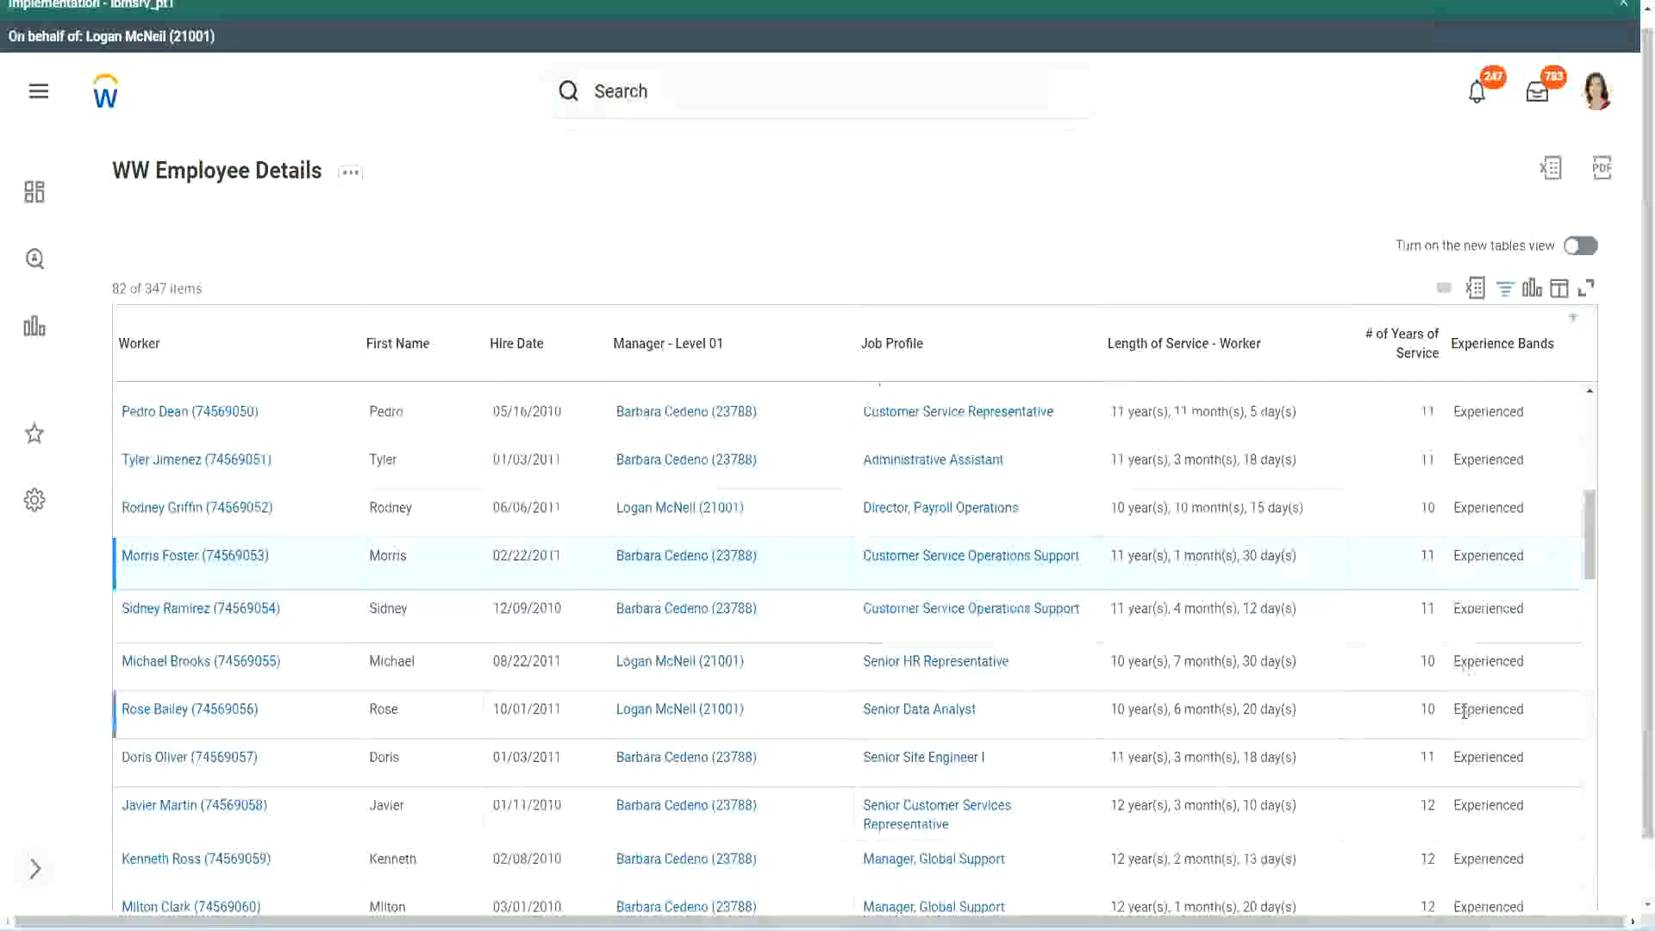
scroll(1464, 711, "down", 10)
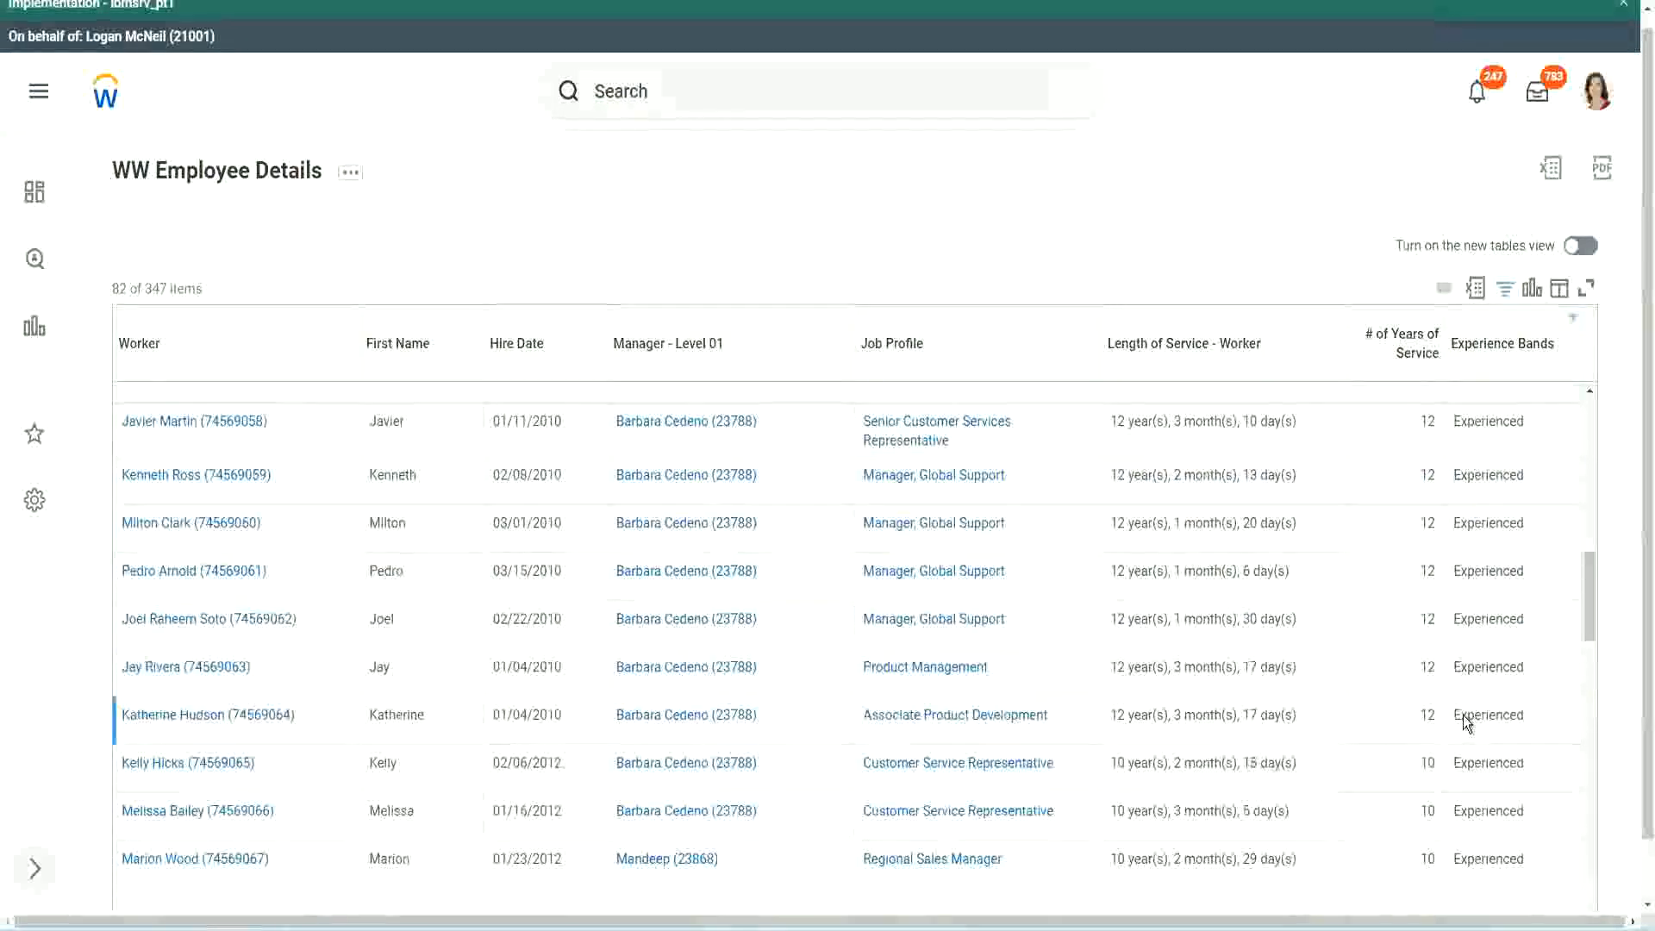